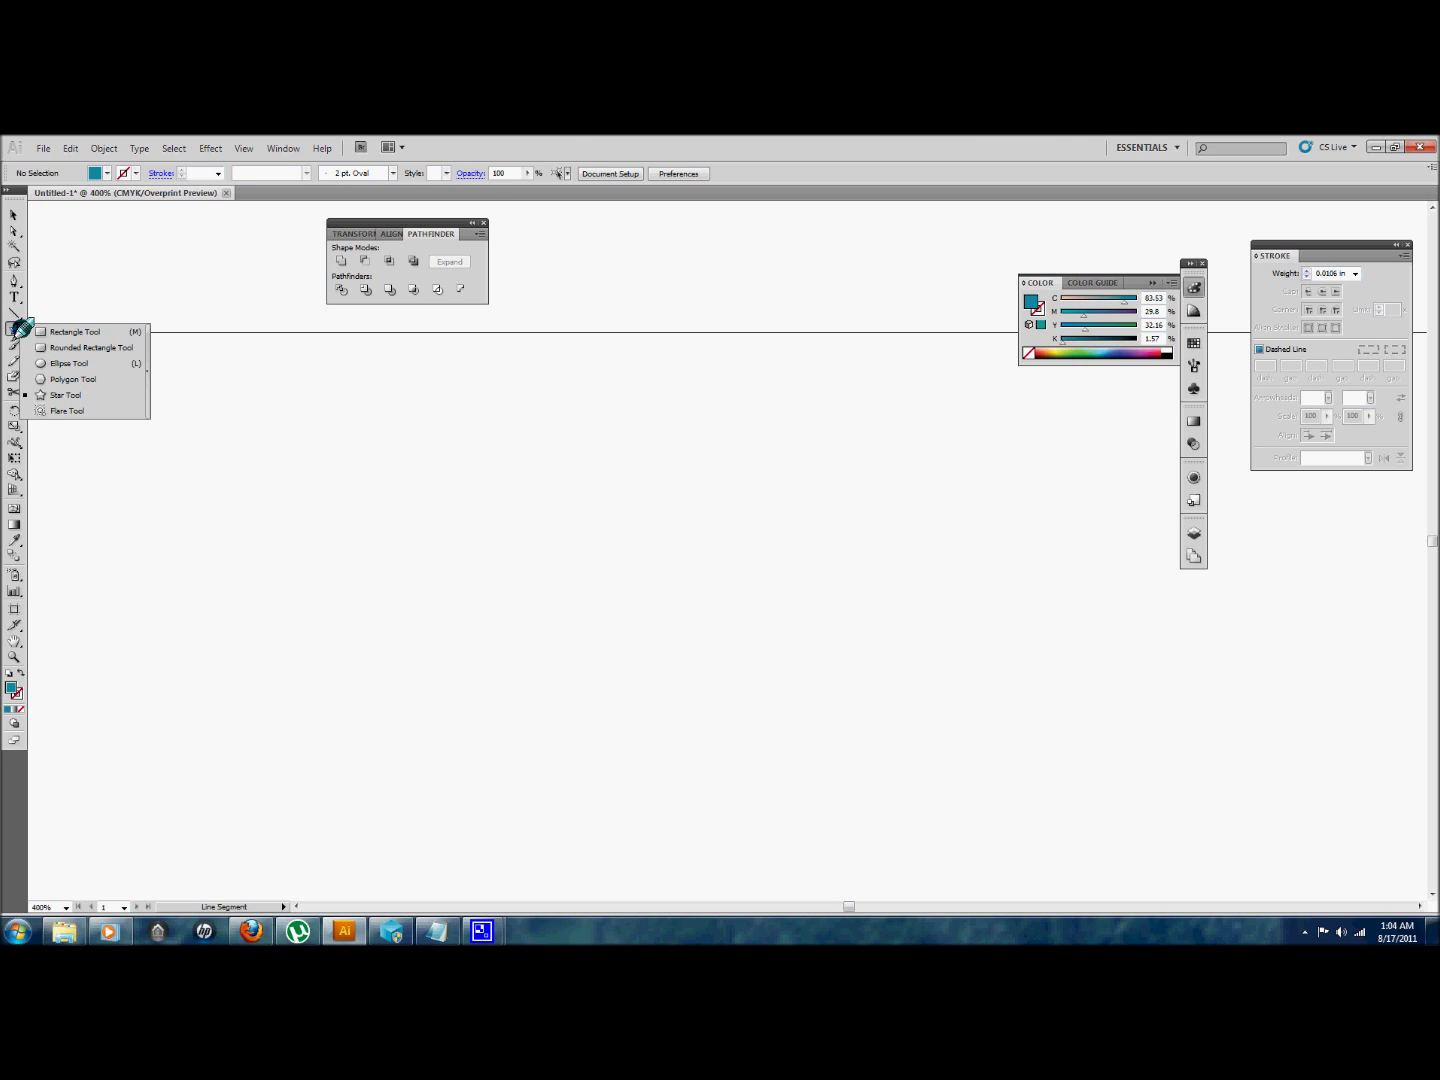
- Draw a long, thin teal rectangle about 133.5 pt wide and 10.25 pt high just below the artboard's upper edge
click(30, 331)
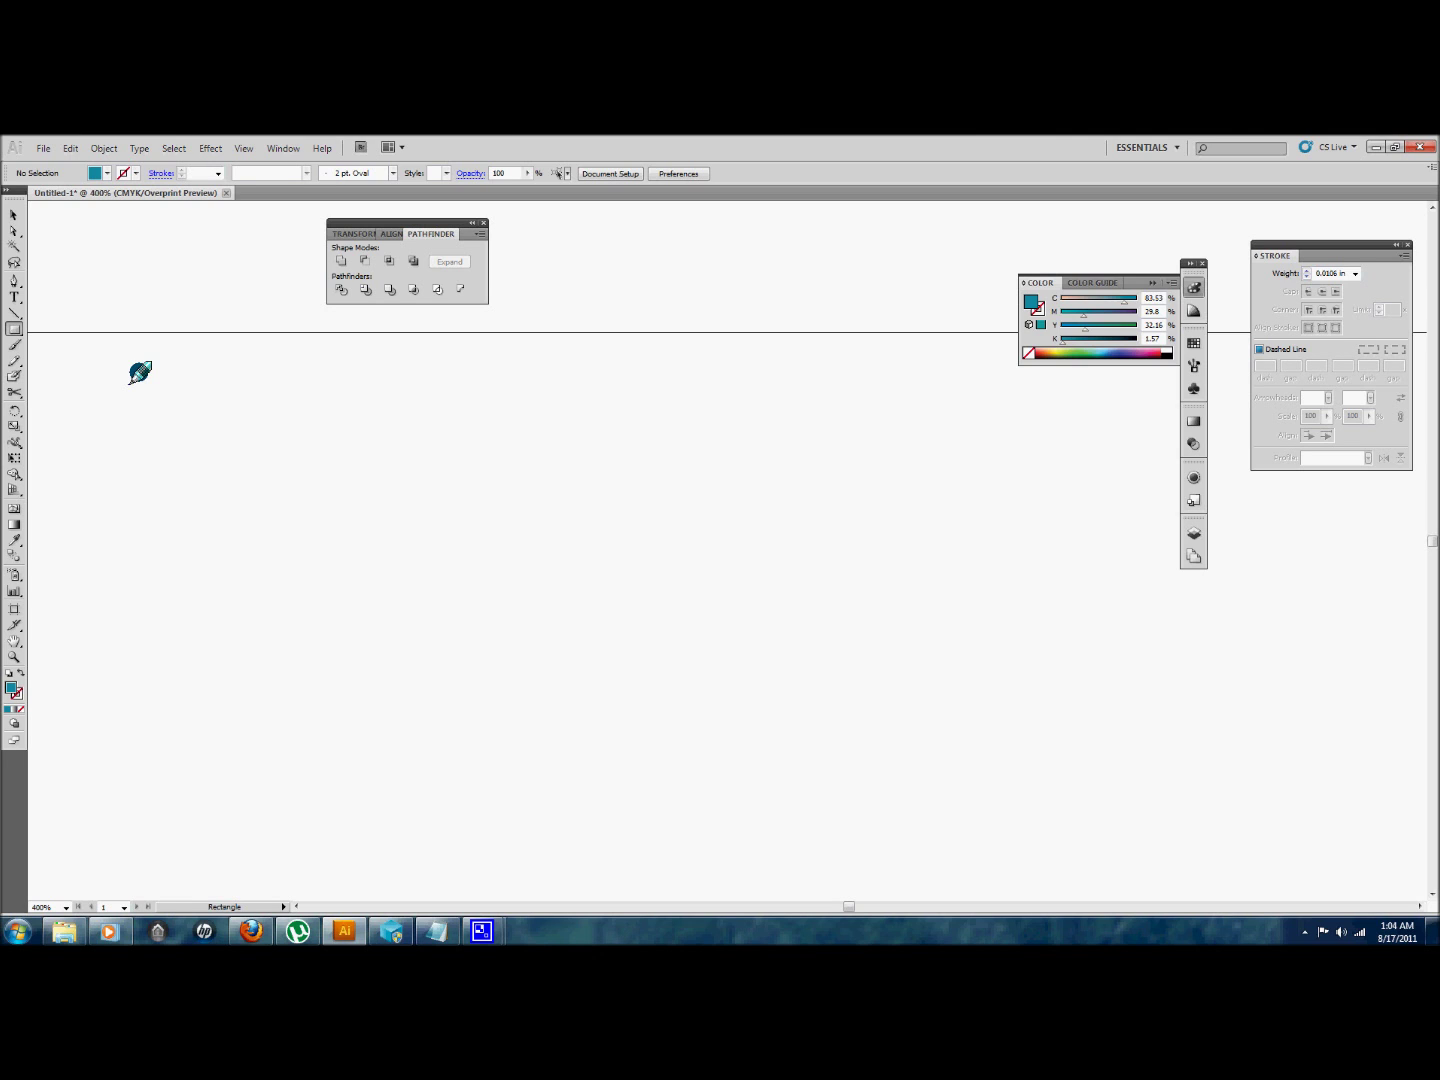
drag(140, 373, 538, 407)
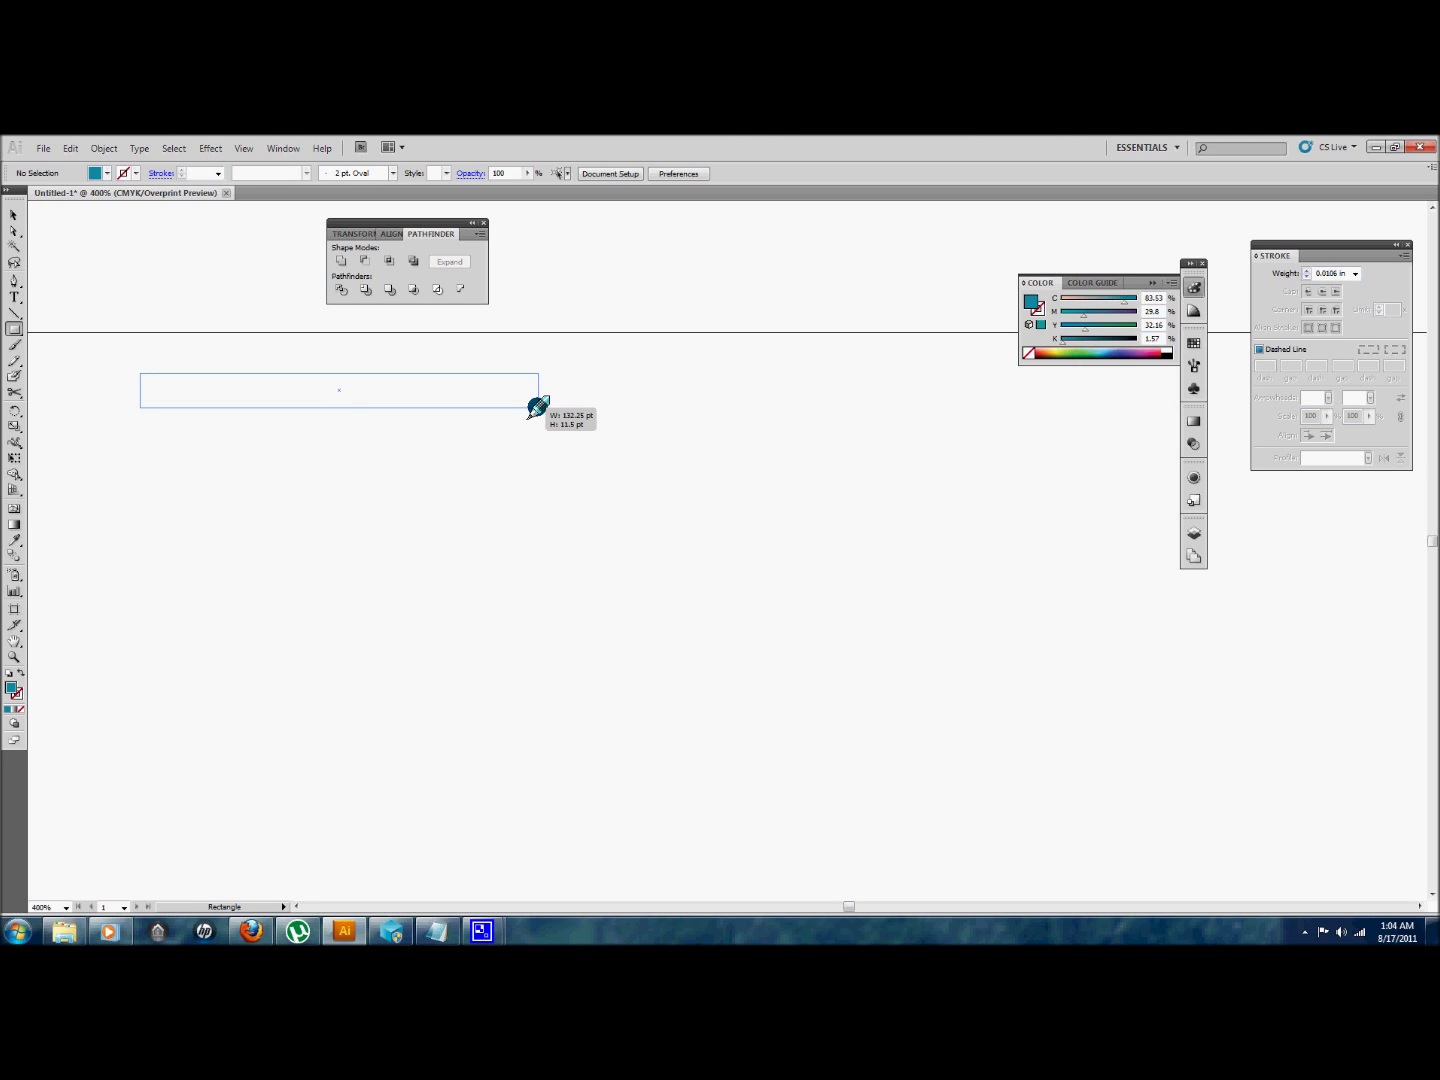
drag(538, 407, 542, 403)
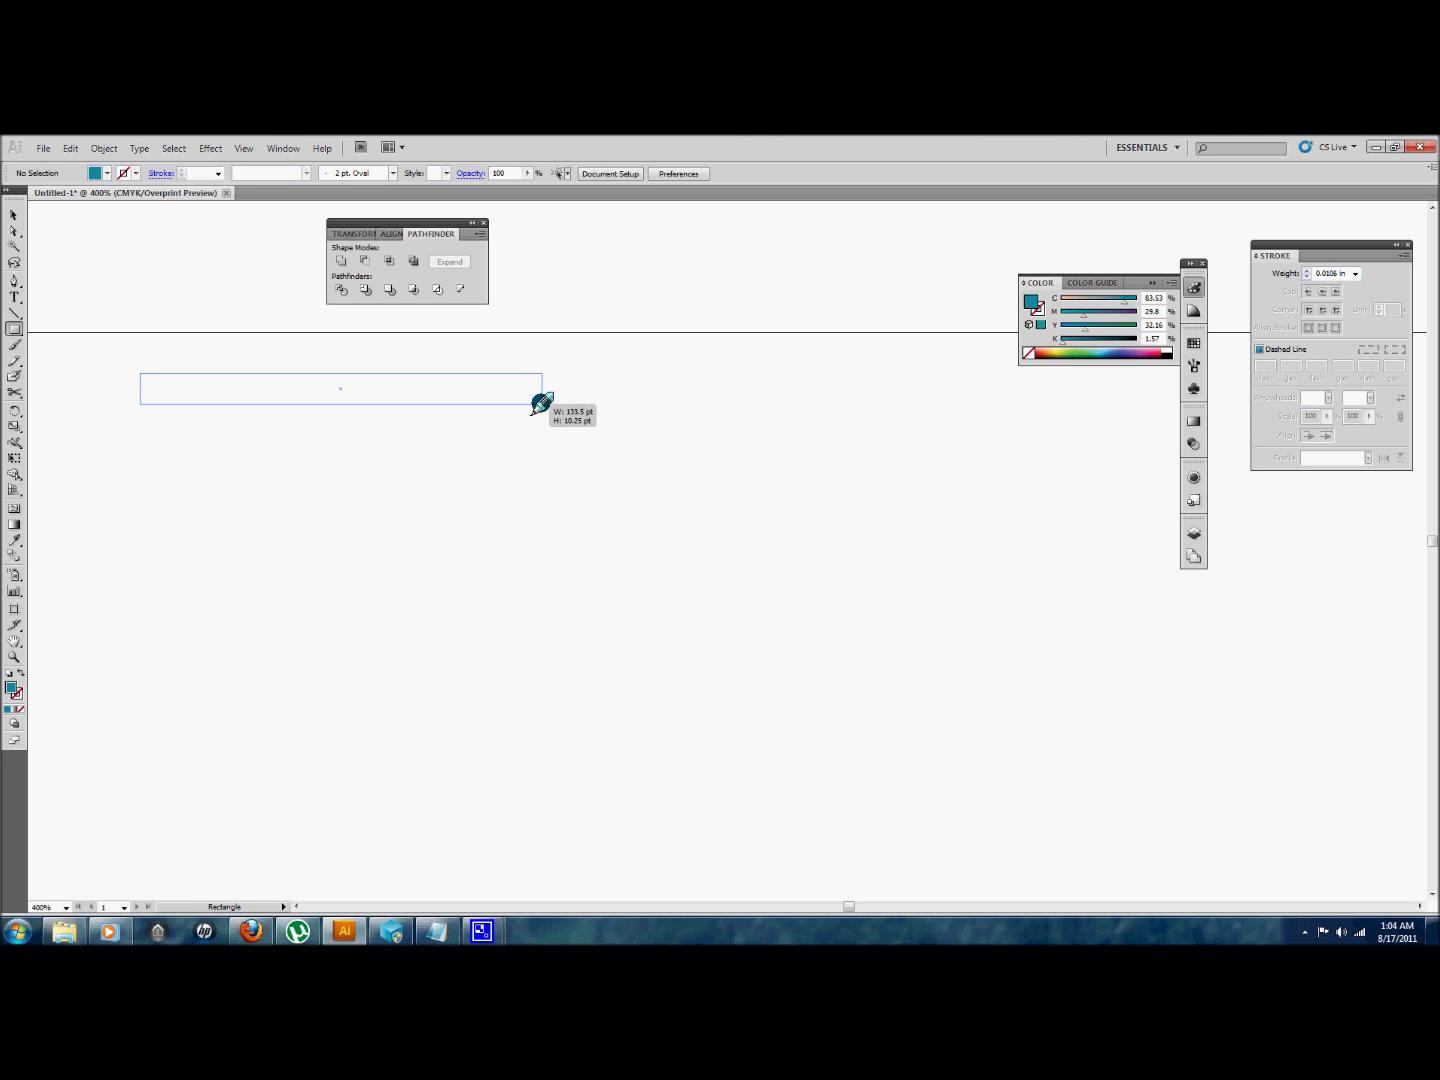
drag(541, 404, 542, 404)
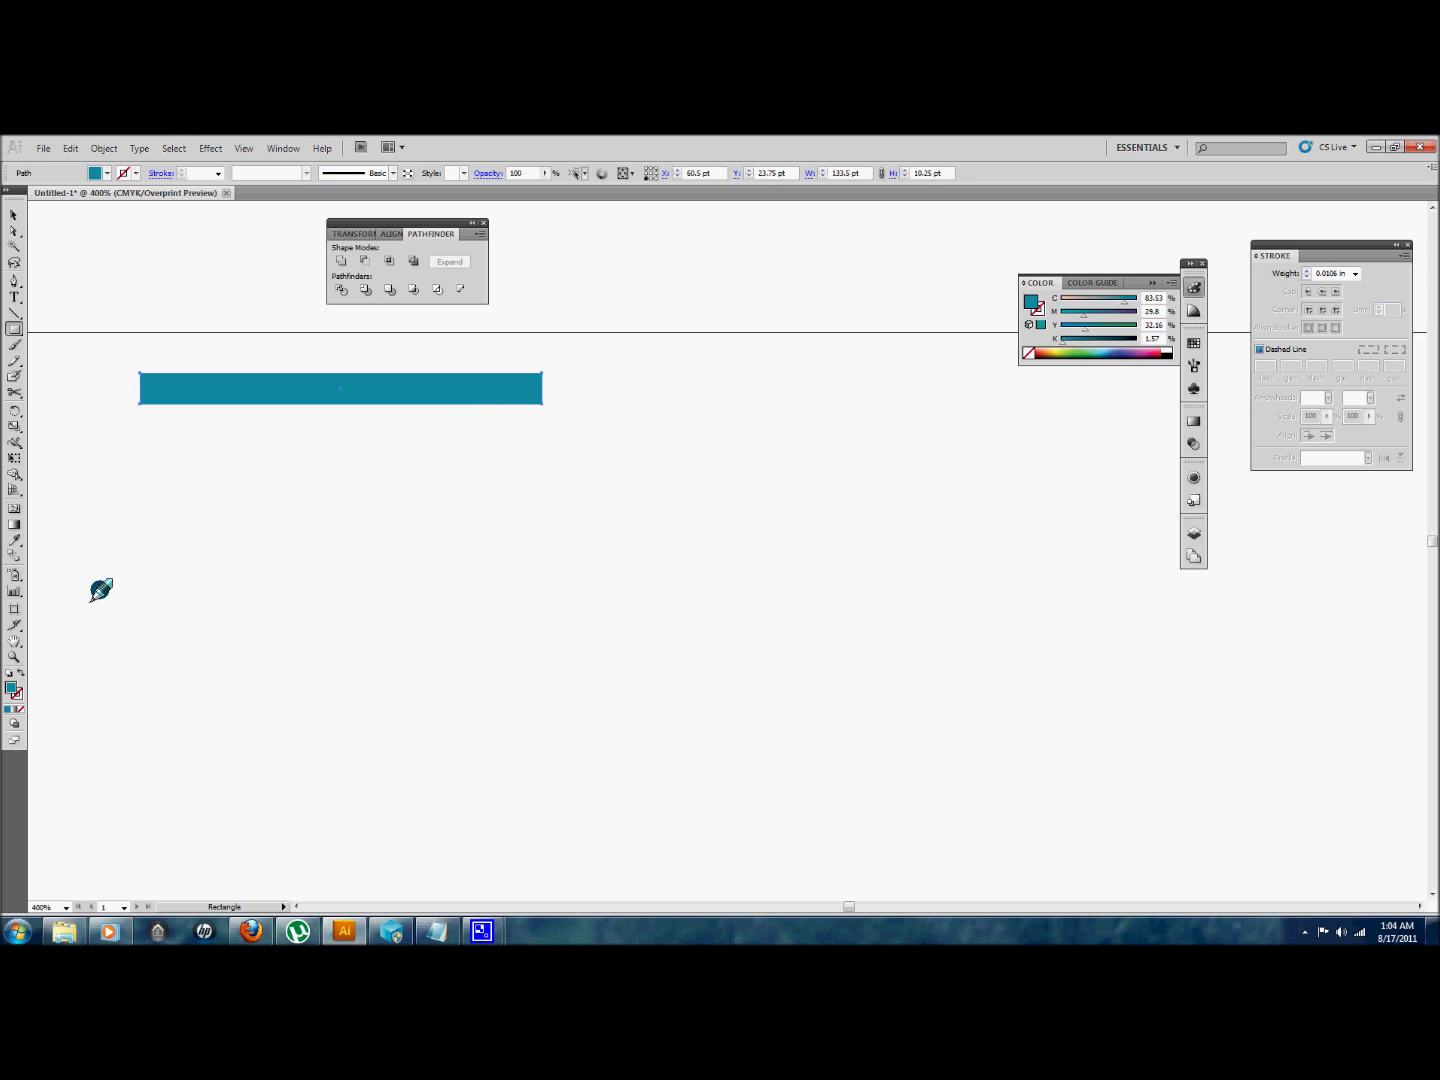
- Switch to Firefox to view the ReverbNation artist page and return to the Illustrator drawing
mouse_move(252, 932)
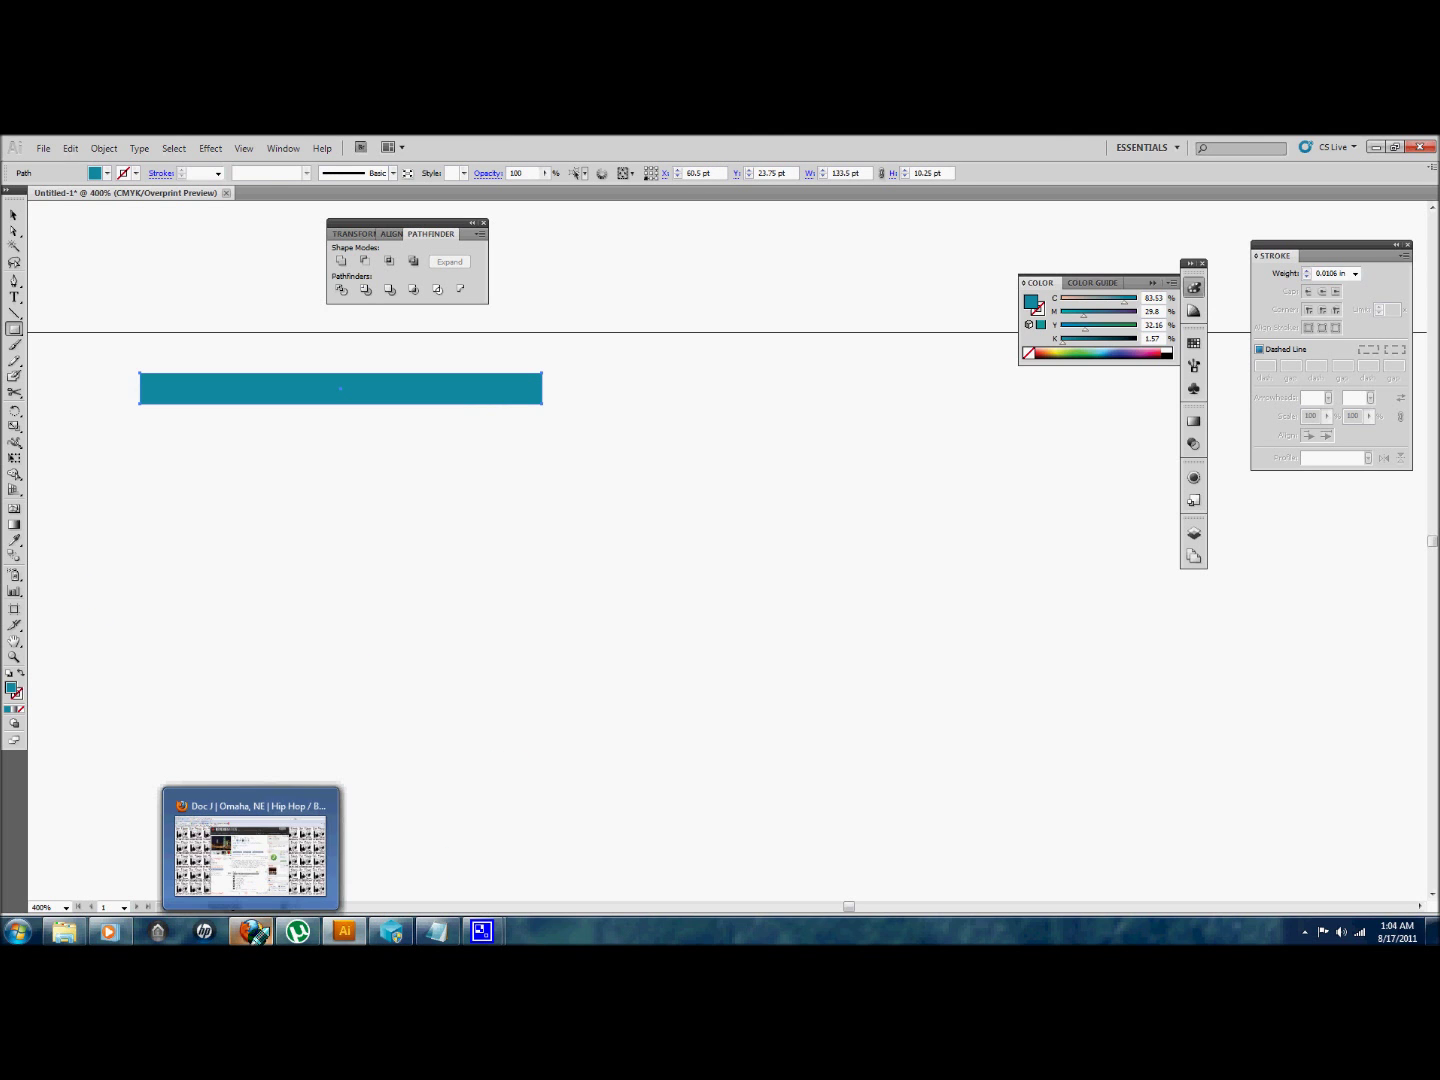
click(250, 855)
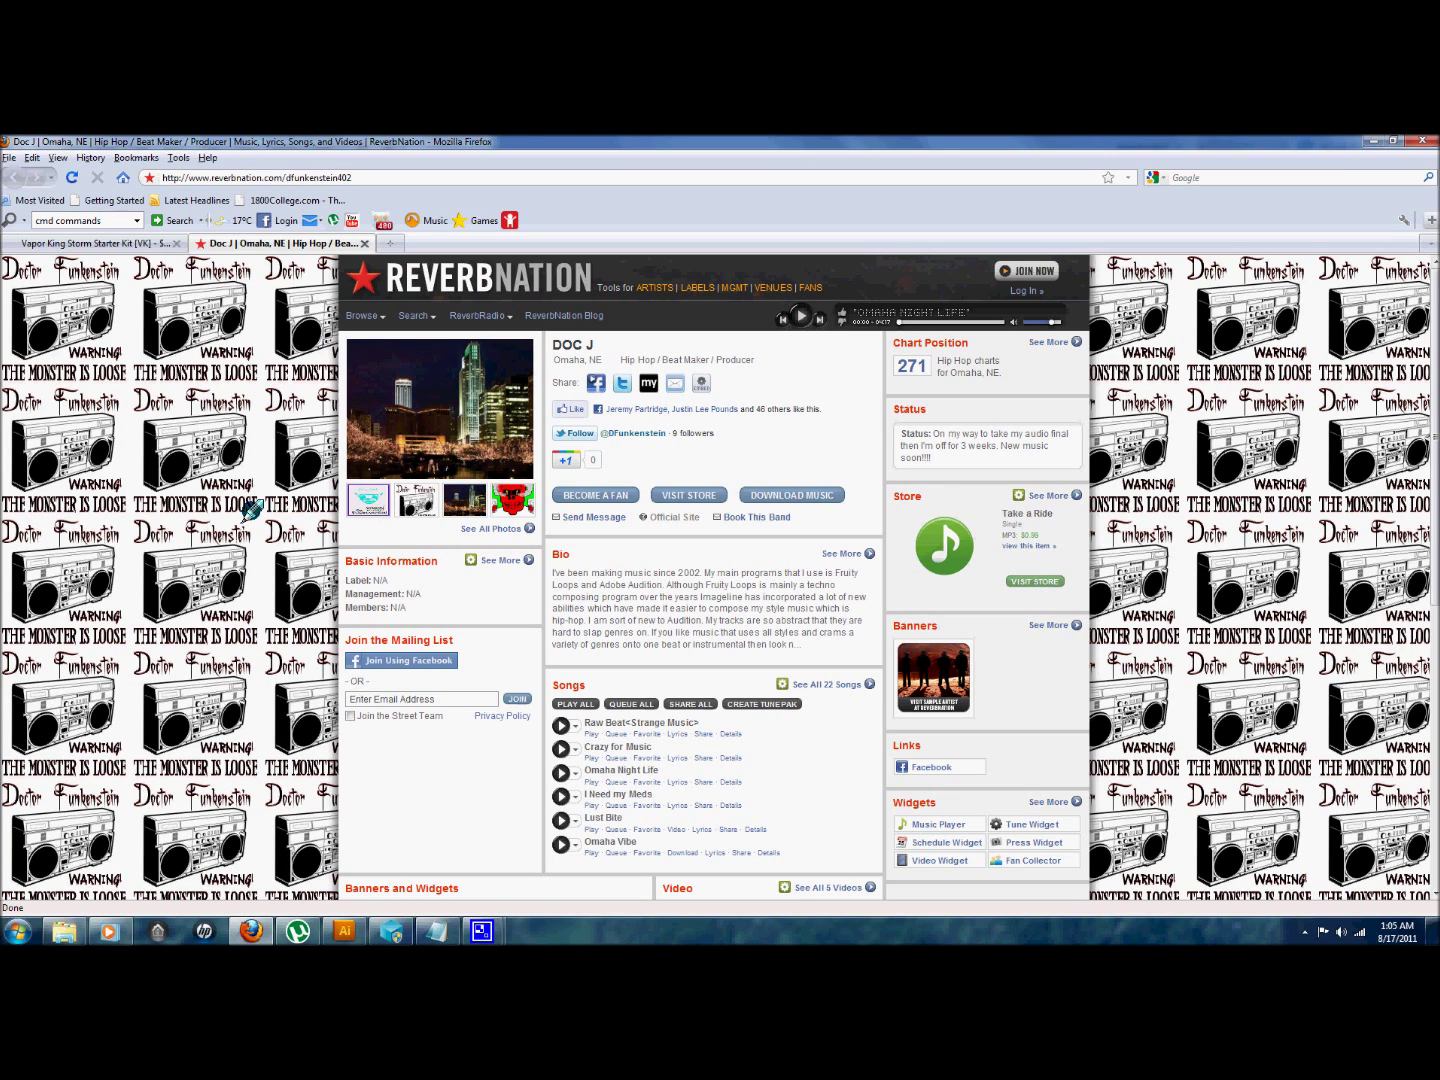
click(350, 933)
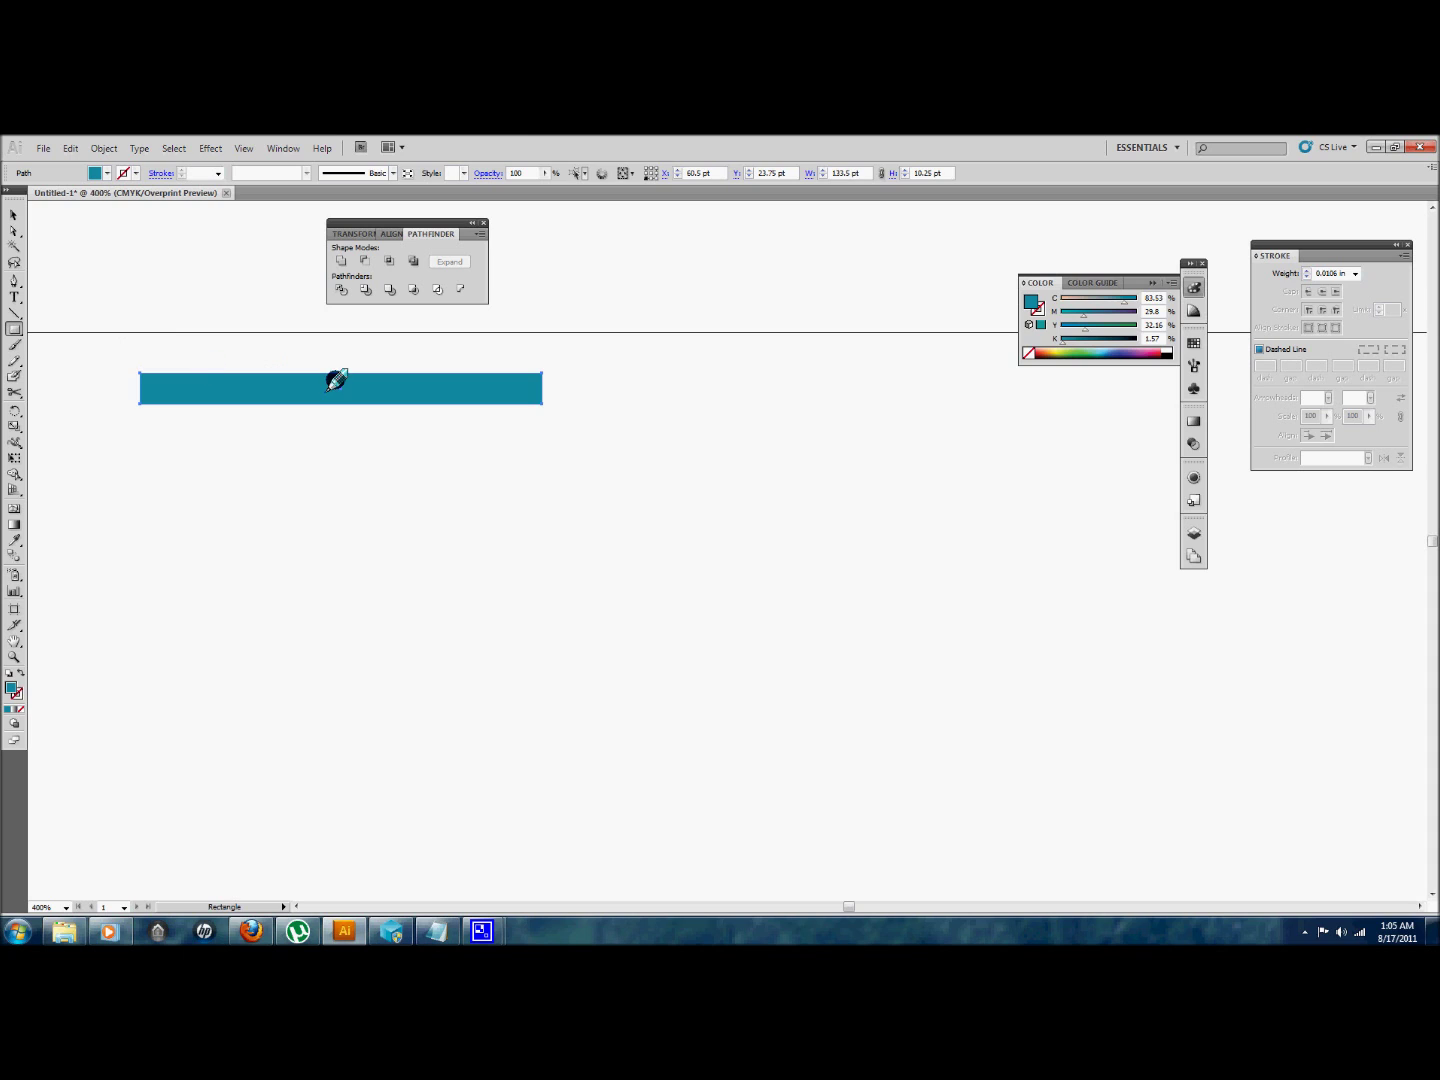
- Copy the teal bar straight down five times to build a vertical stack of six bars, offsetting the first copy about 16.75 pt
click(15, 327)
key(v)
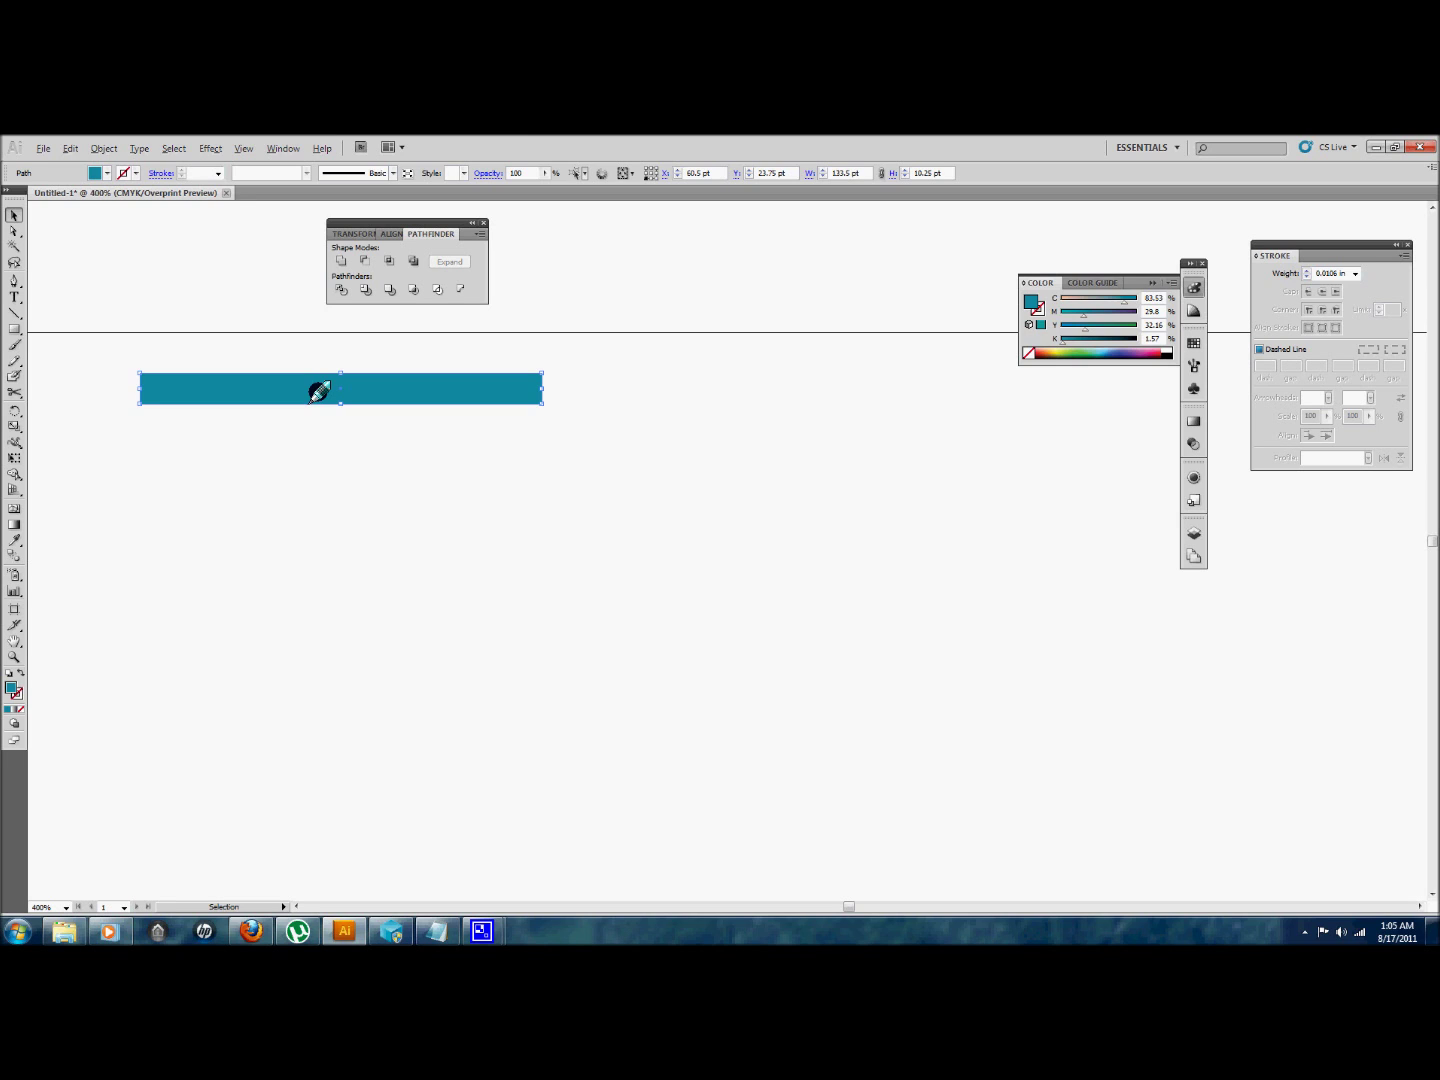
drag(318, 392, 314, 442)
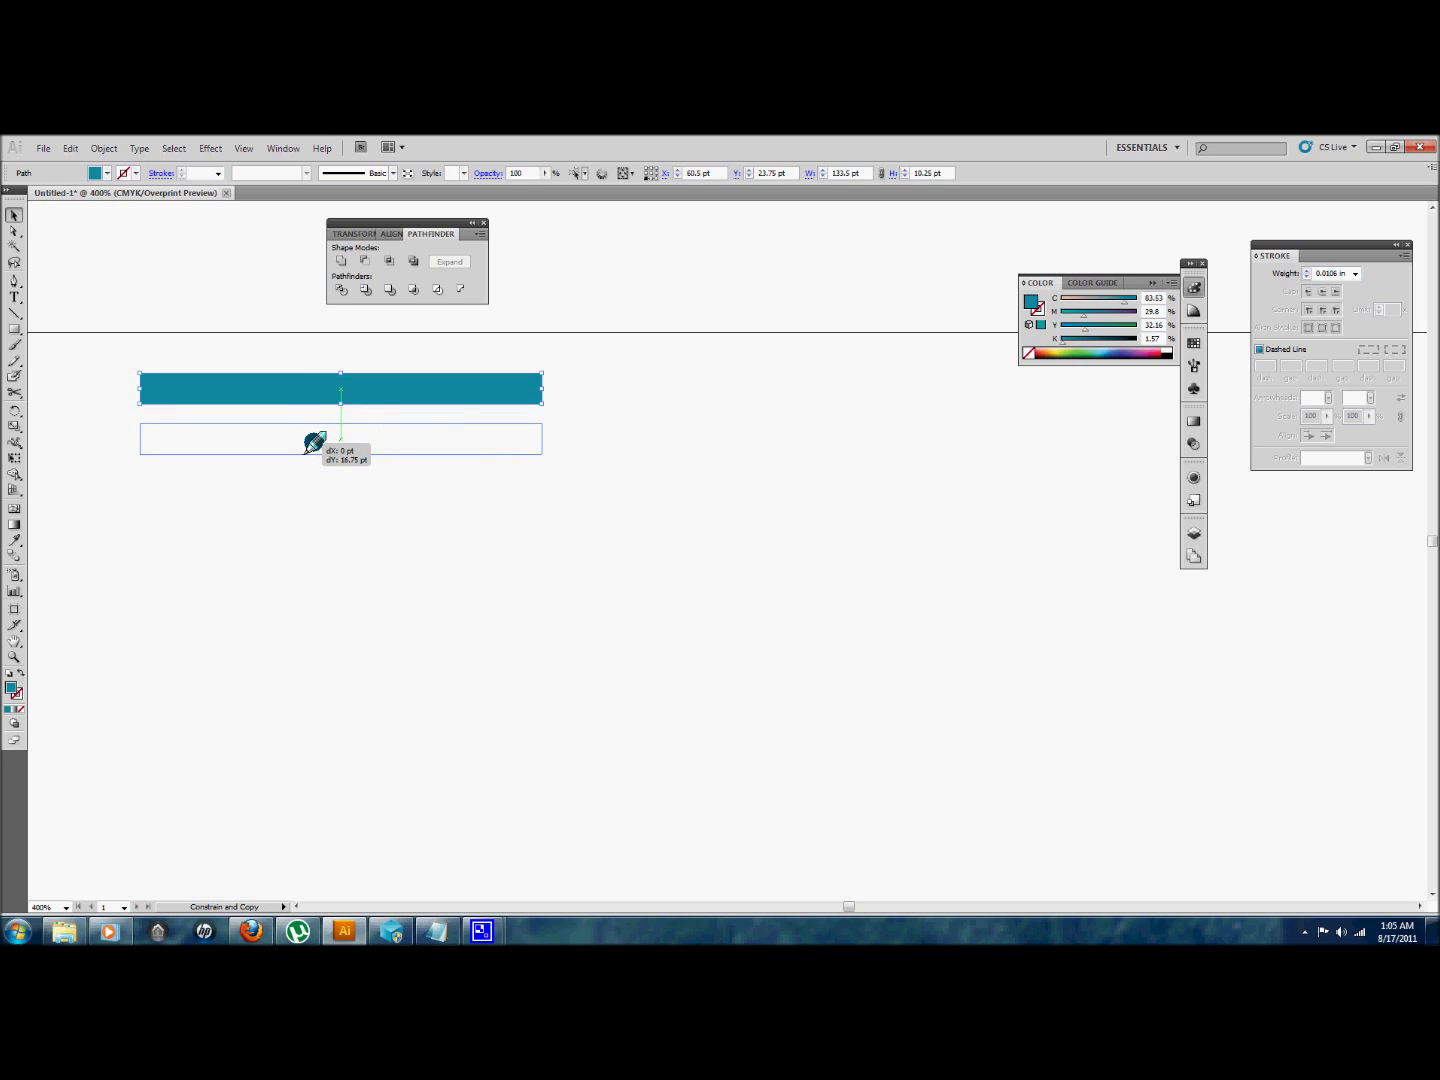
drag(314, 442, 314, 442)
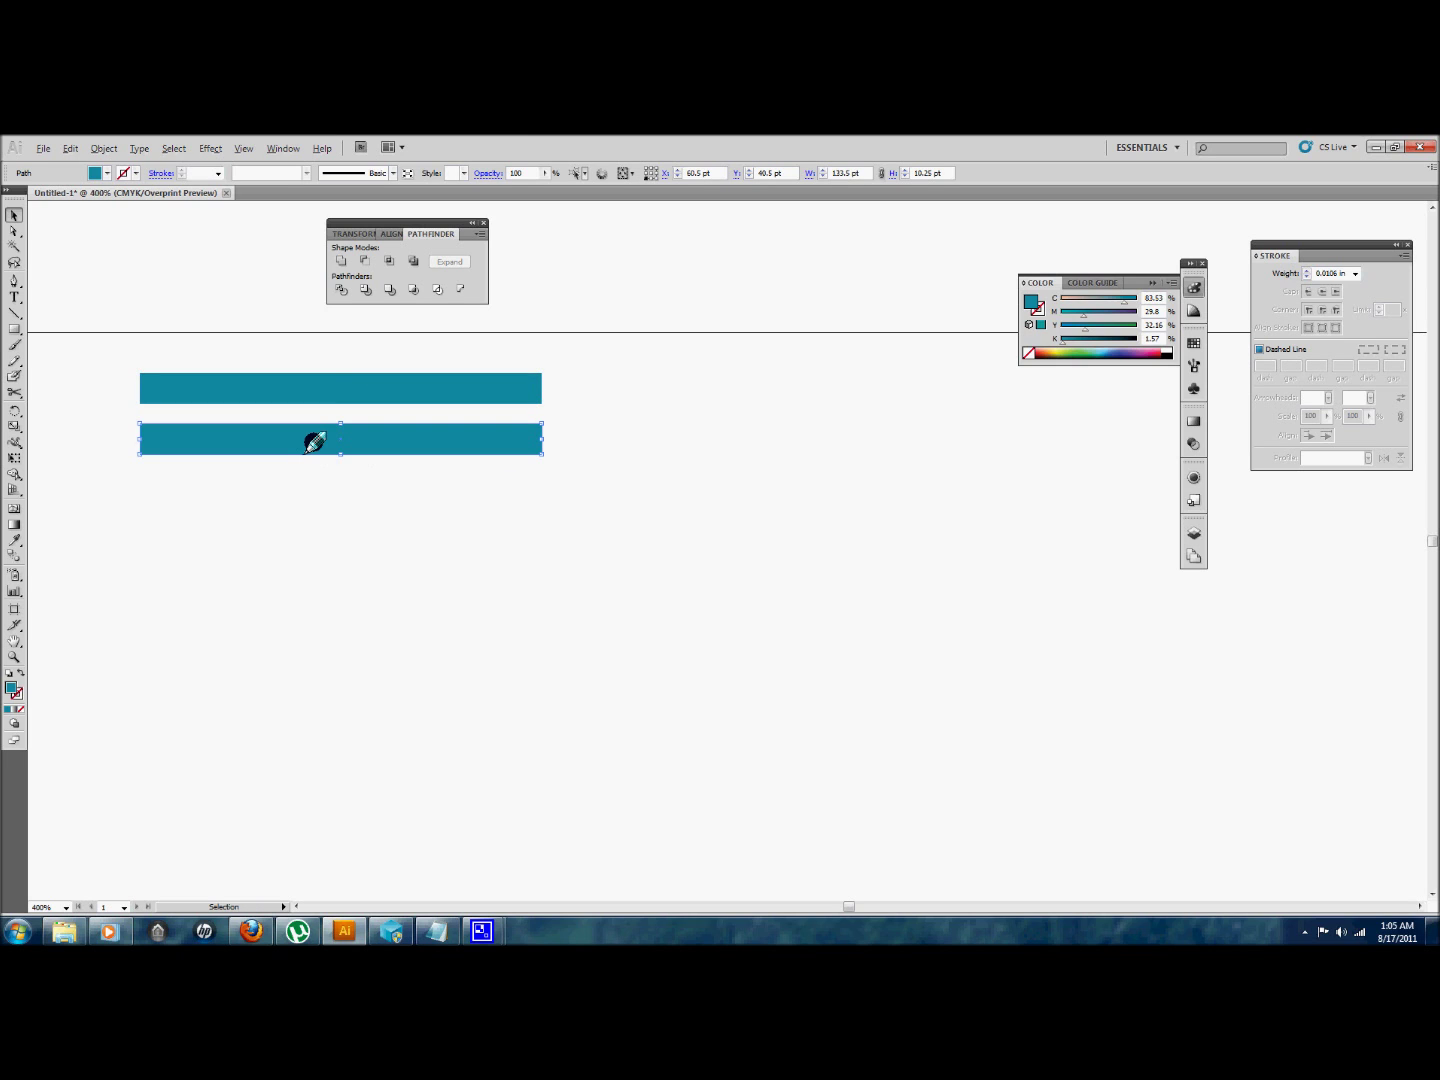
drag(314, 442, 315, 529)
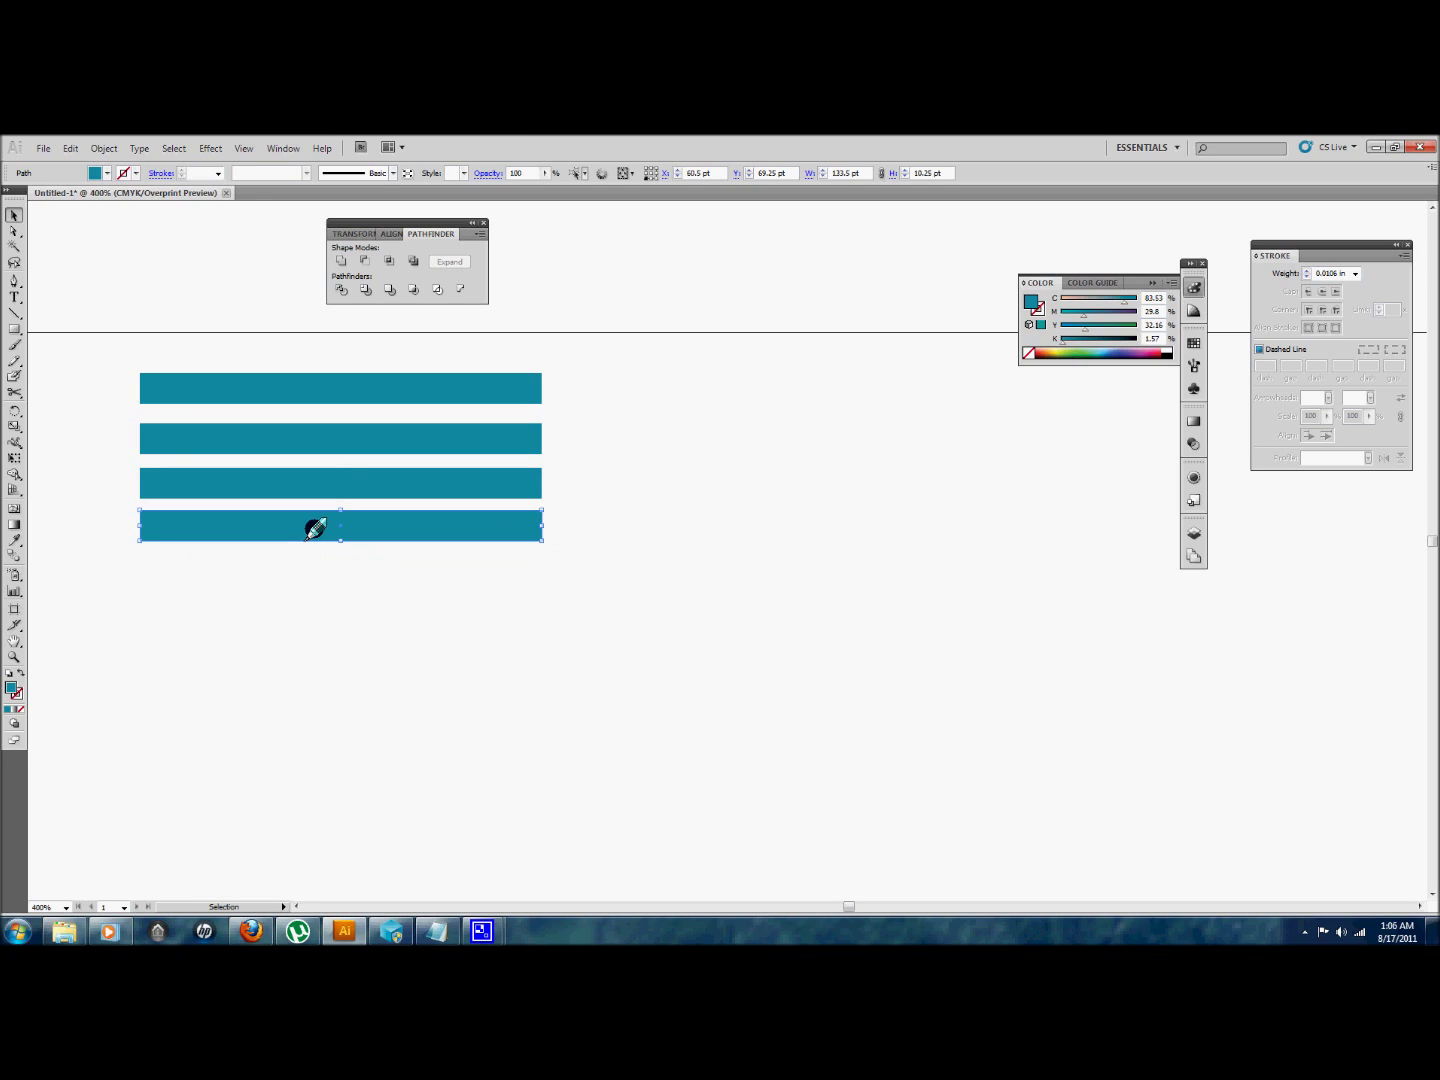
drag(315, 529, 315, 617)
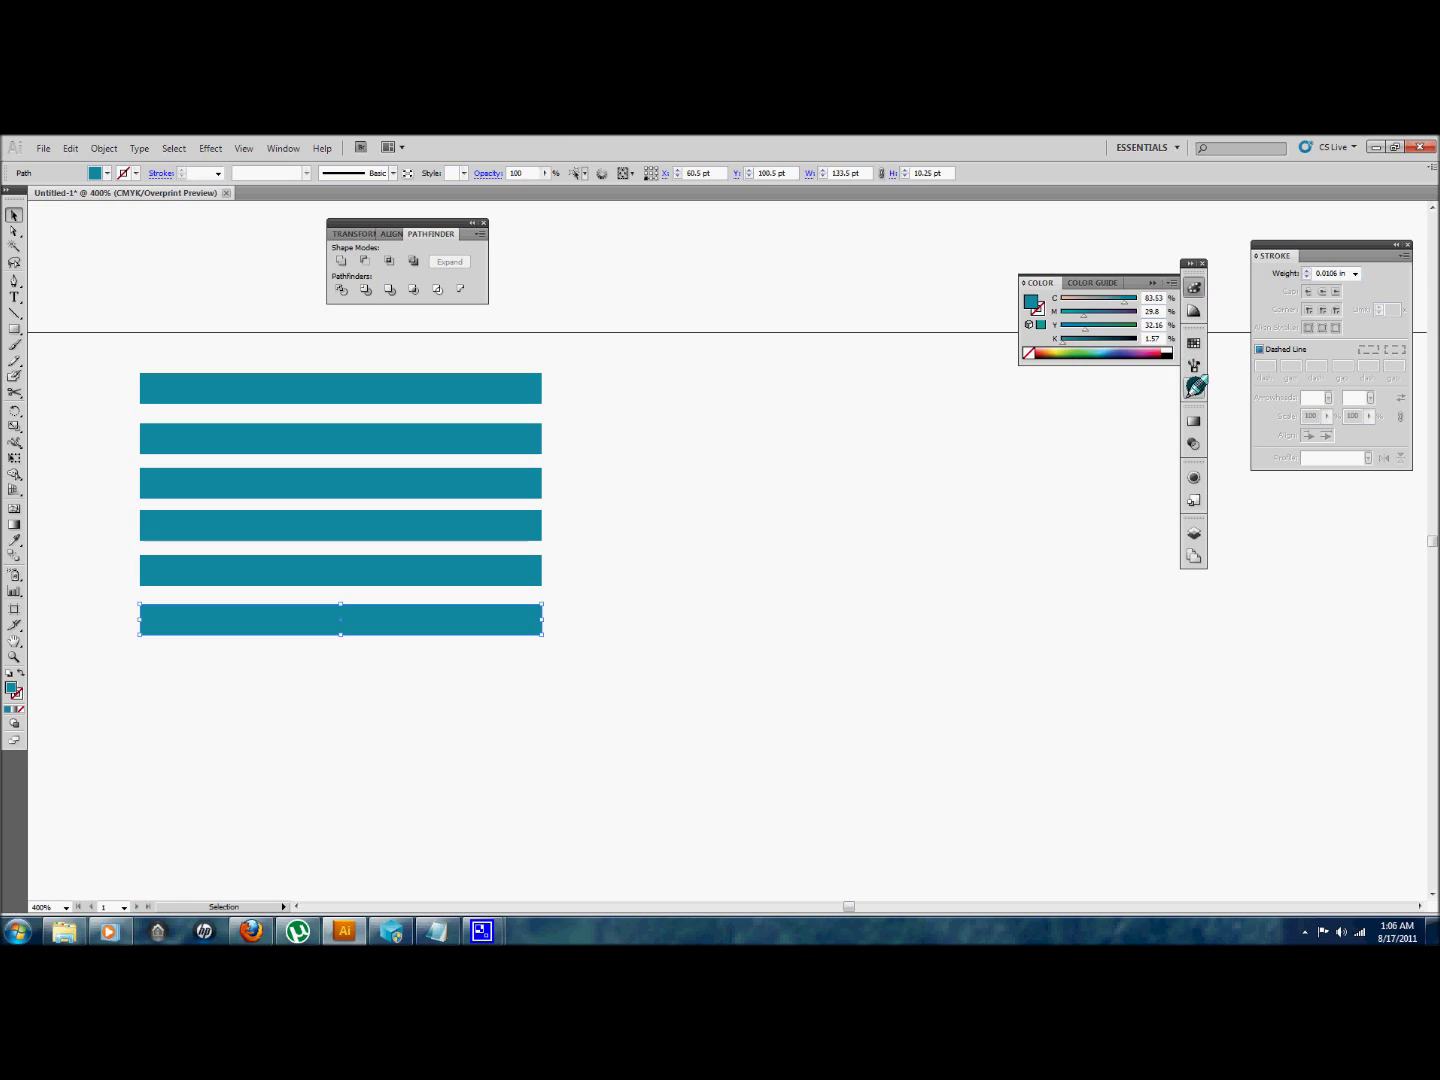
click(1194, 387)
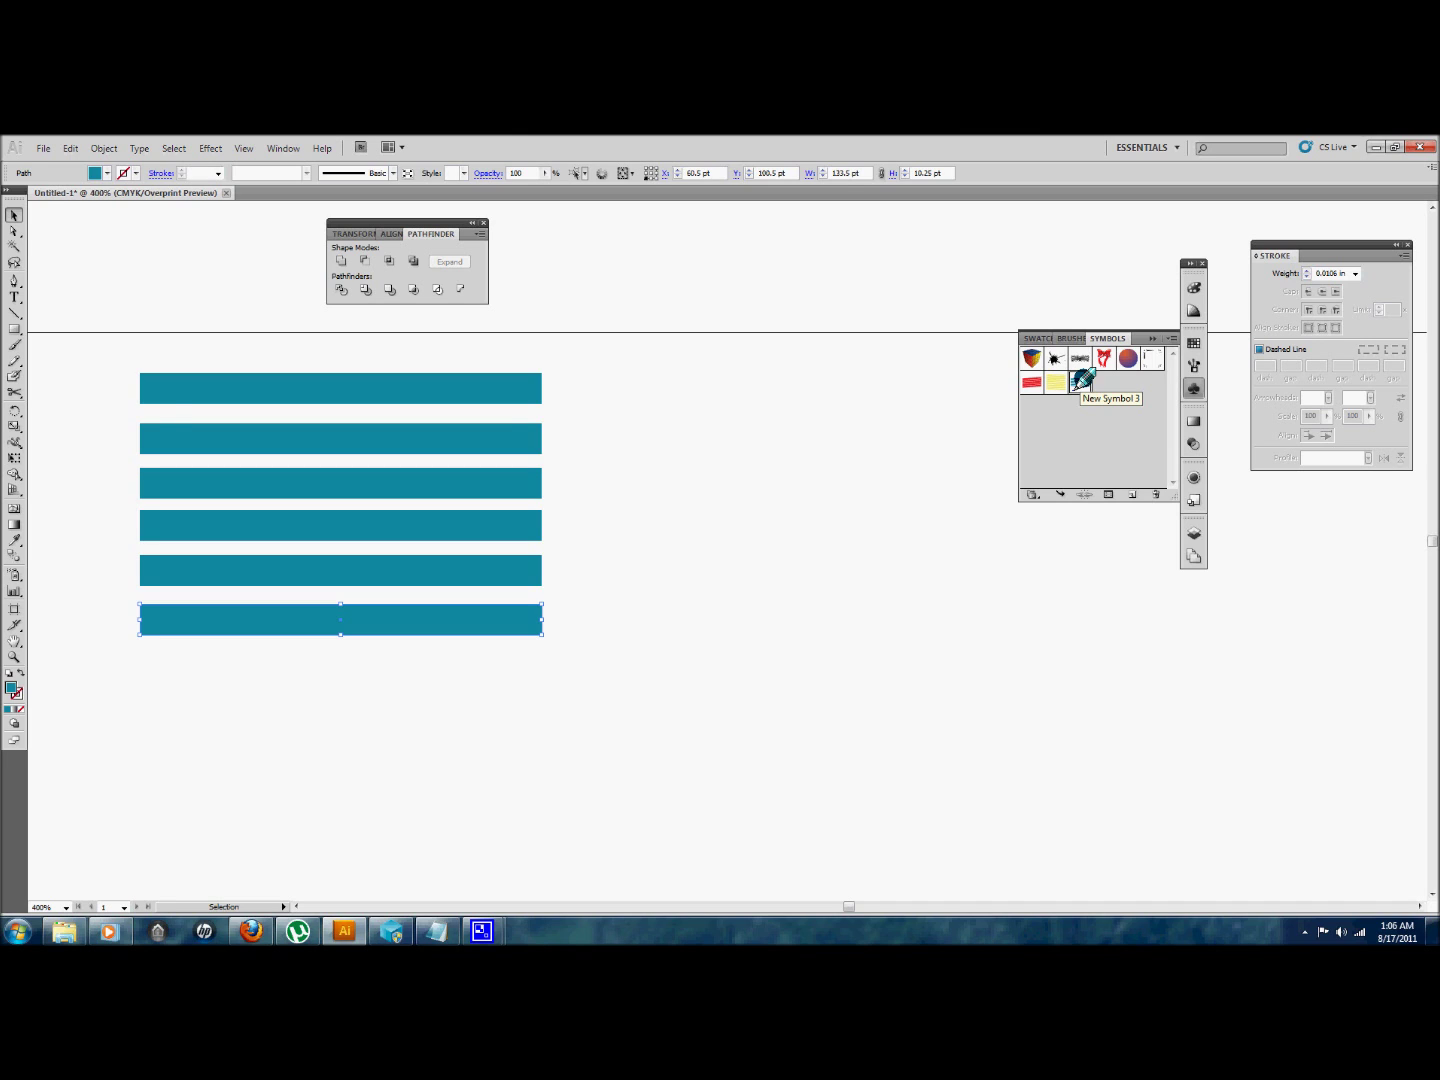
drag(15, 330, 43, 332)
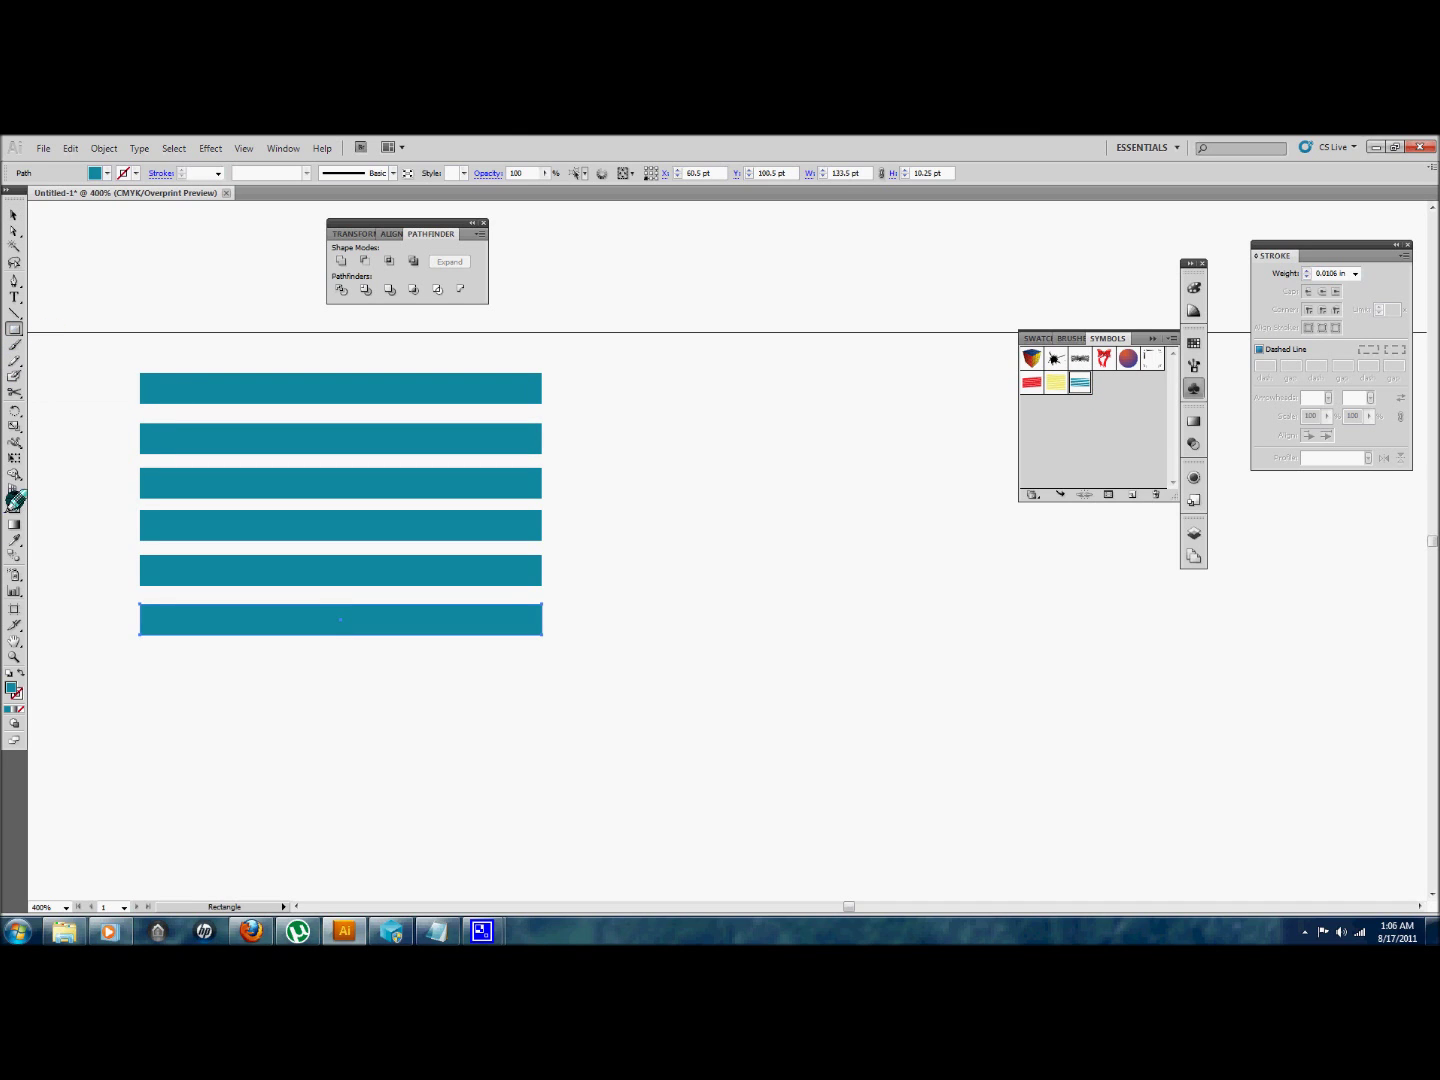
click(14, 688)
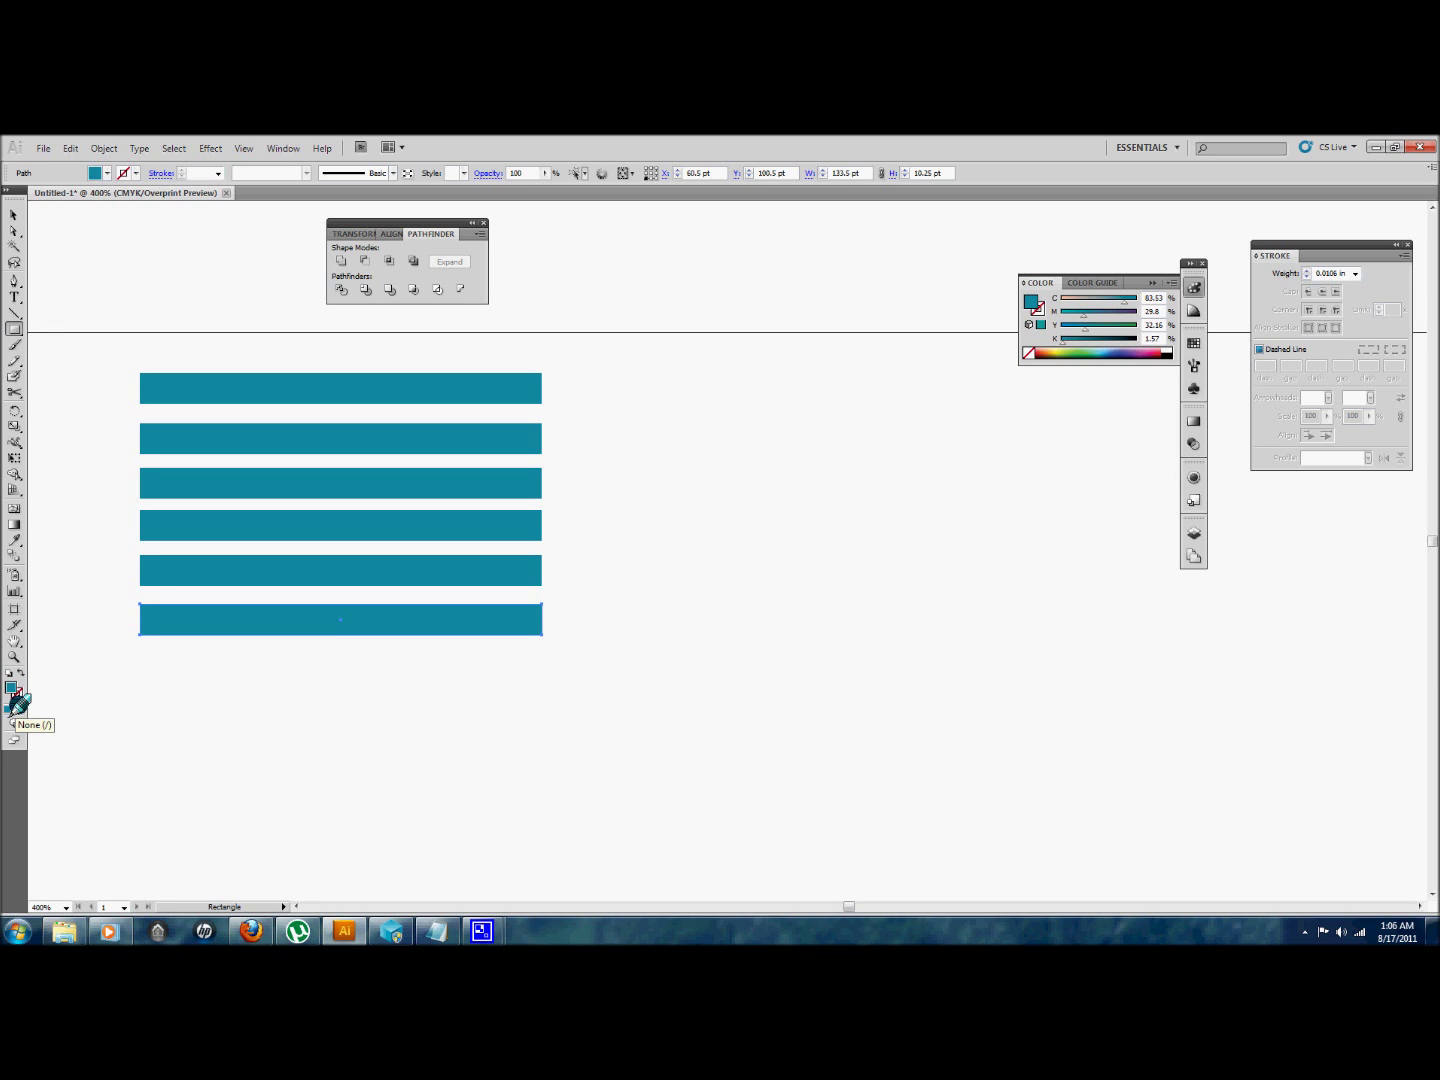
click(19, 705)
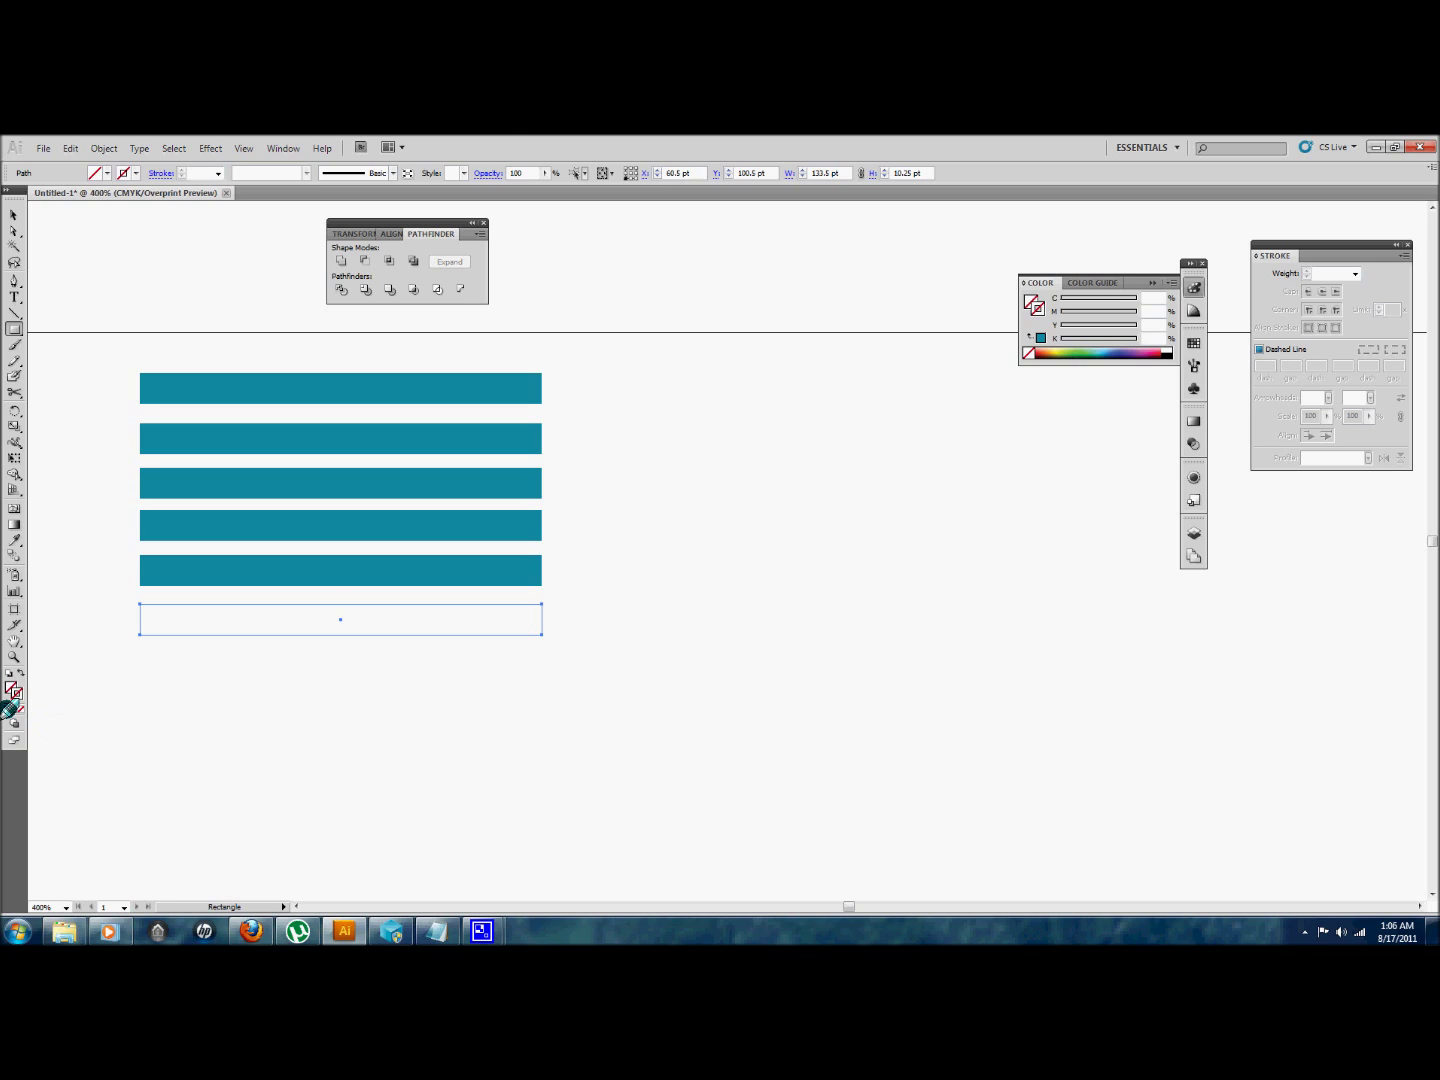
click(9, 707)
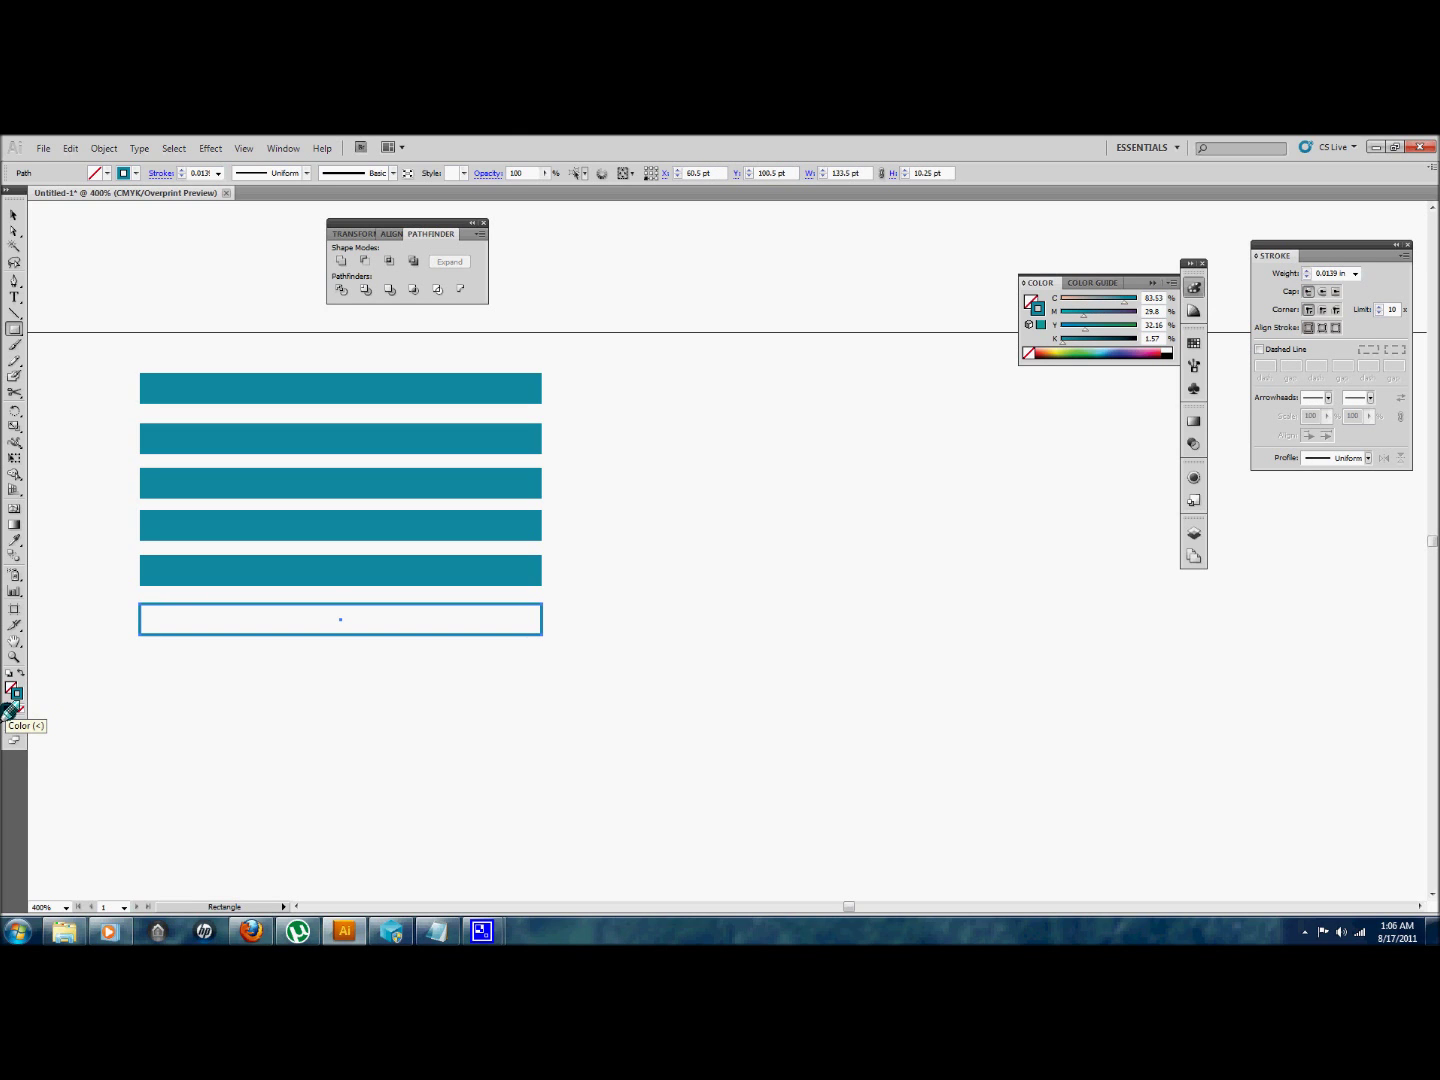
click(158, 498)
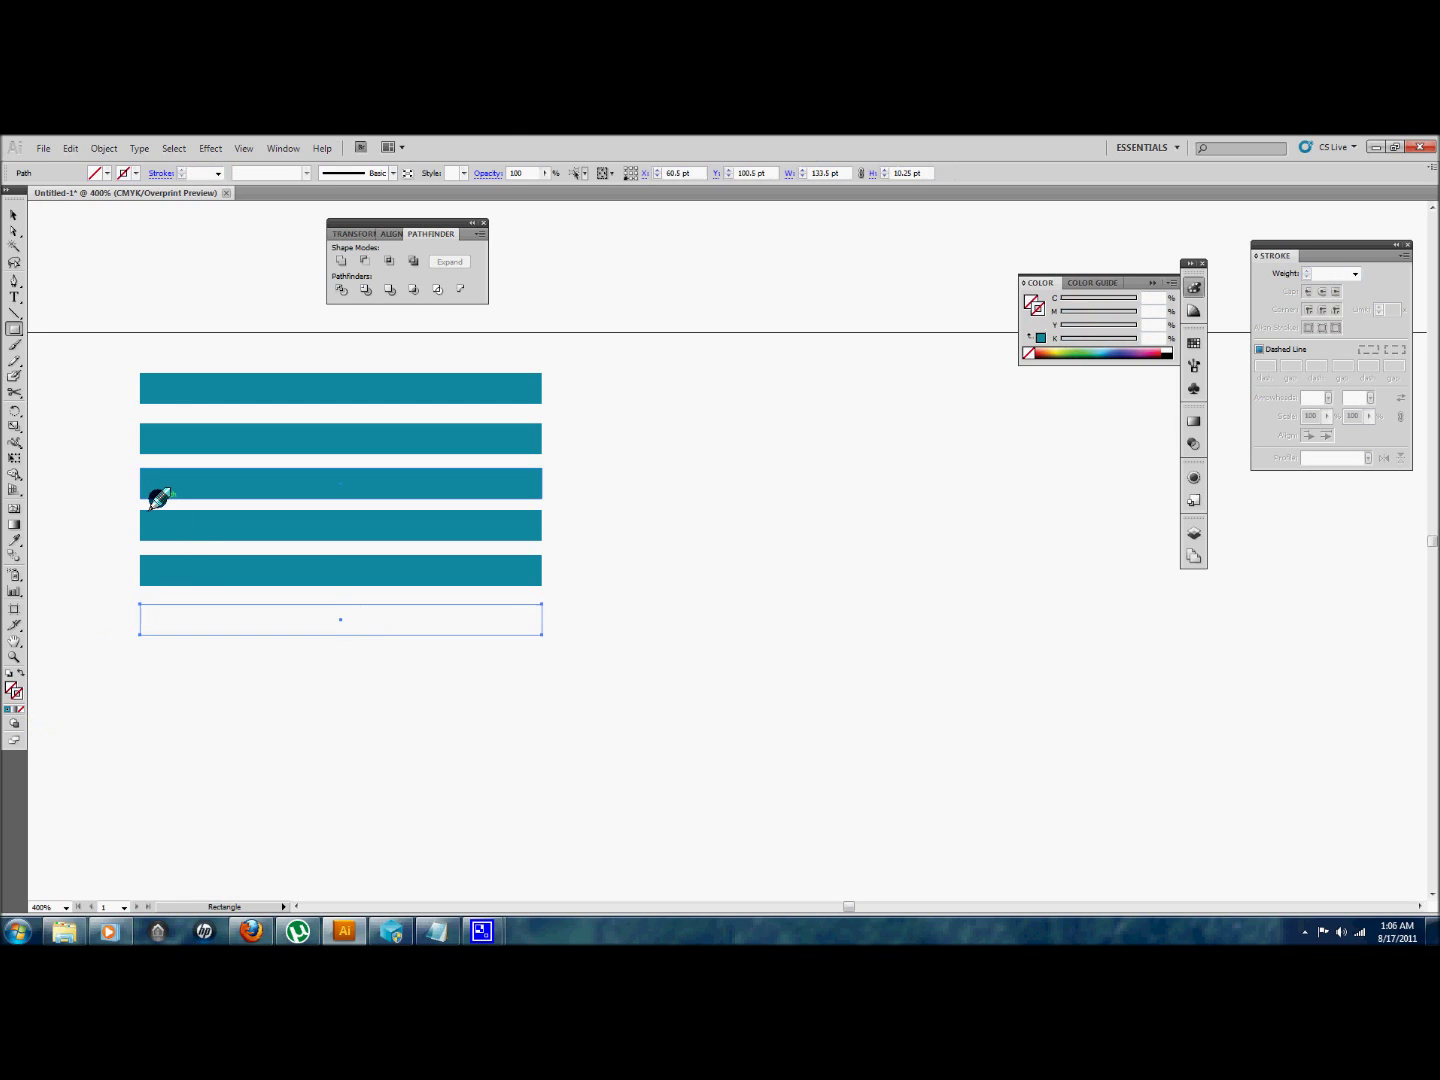
click(13, 684)
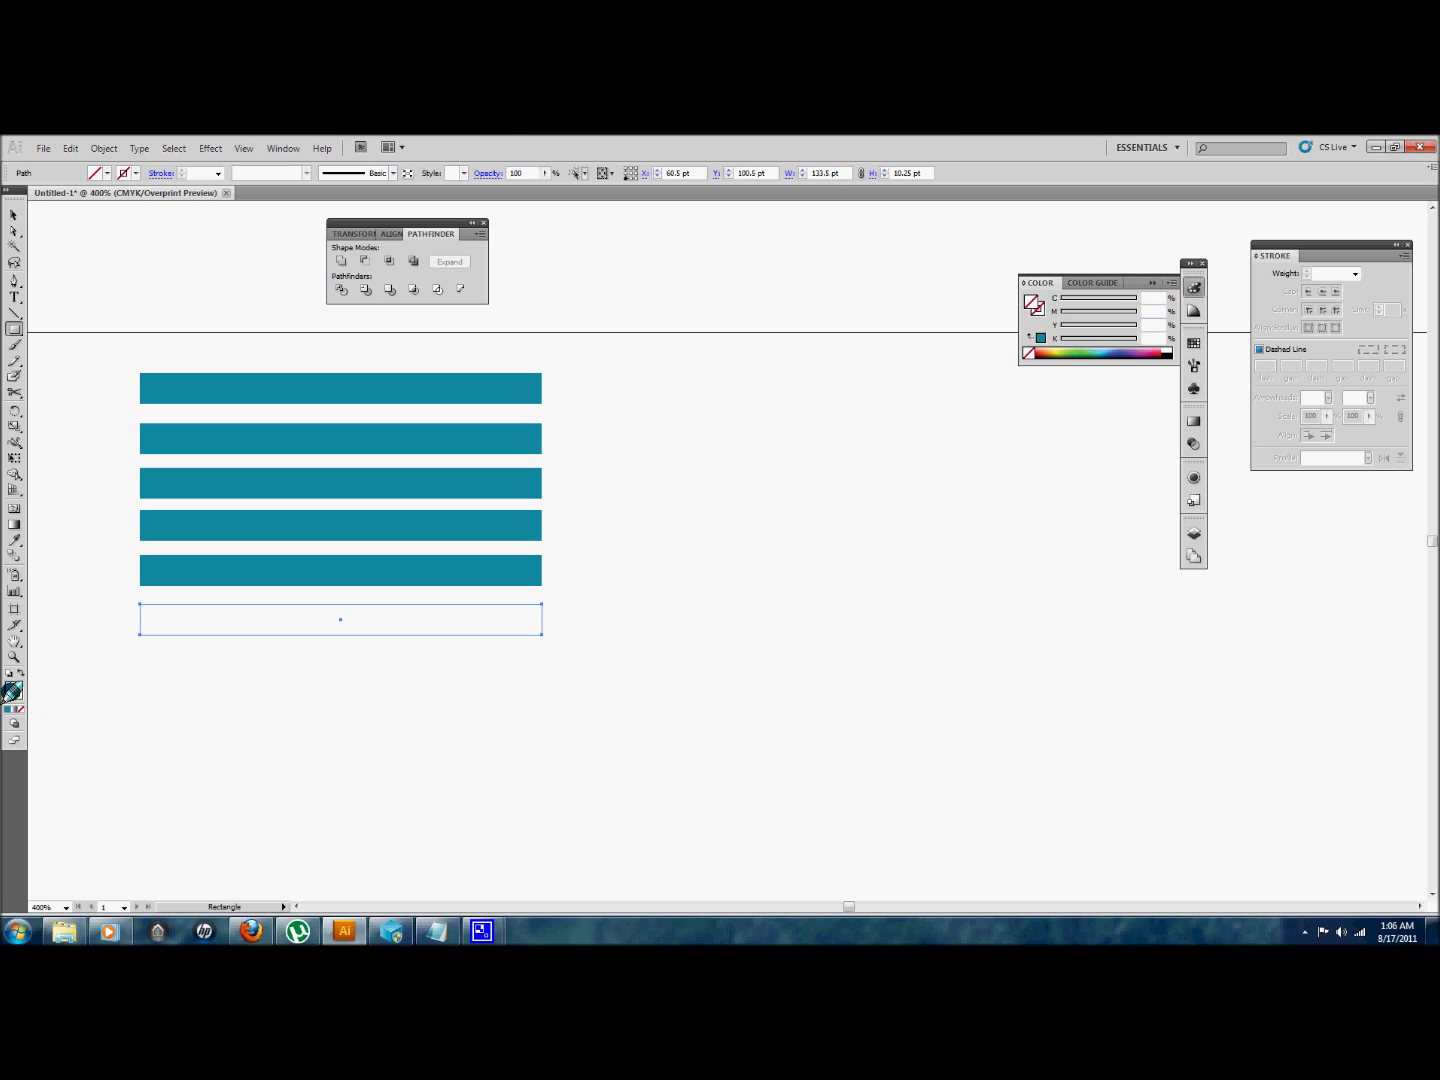
key(comma)
click(17, 693)
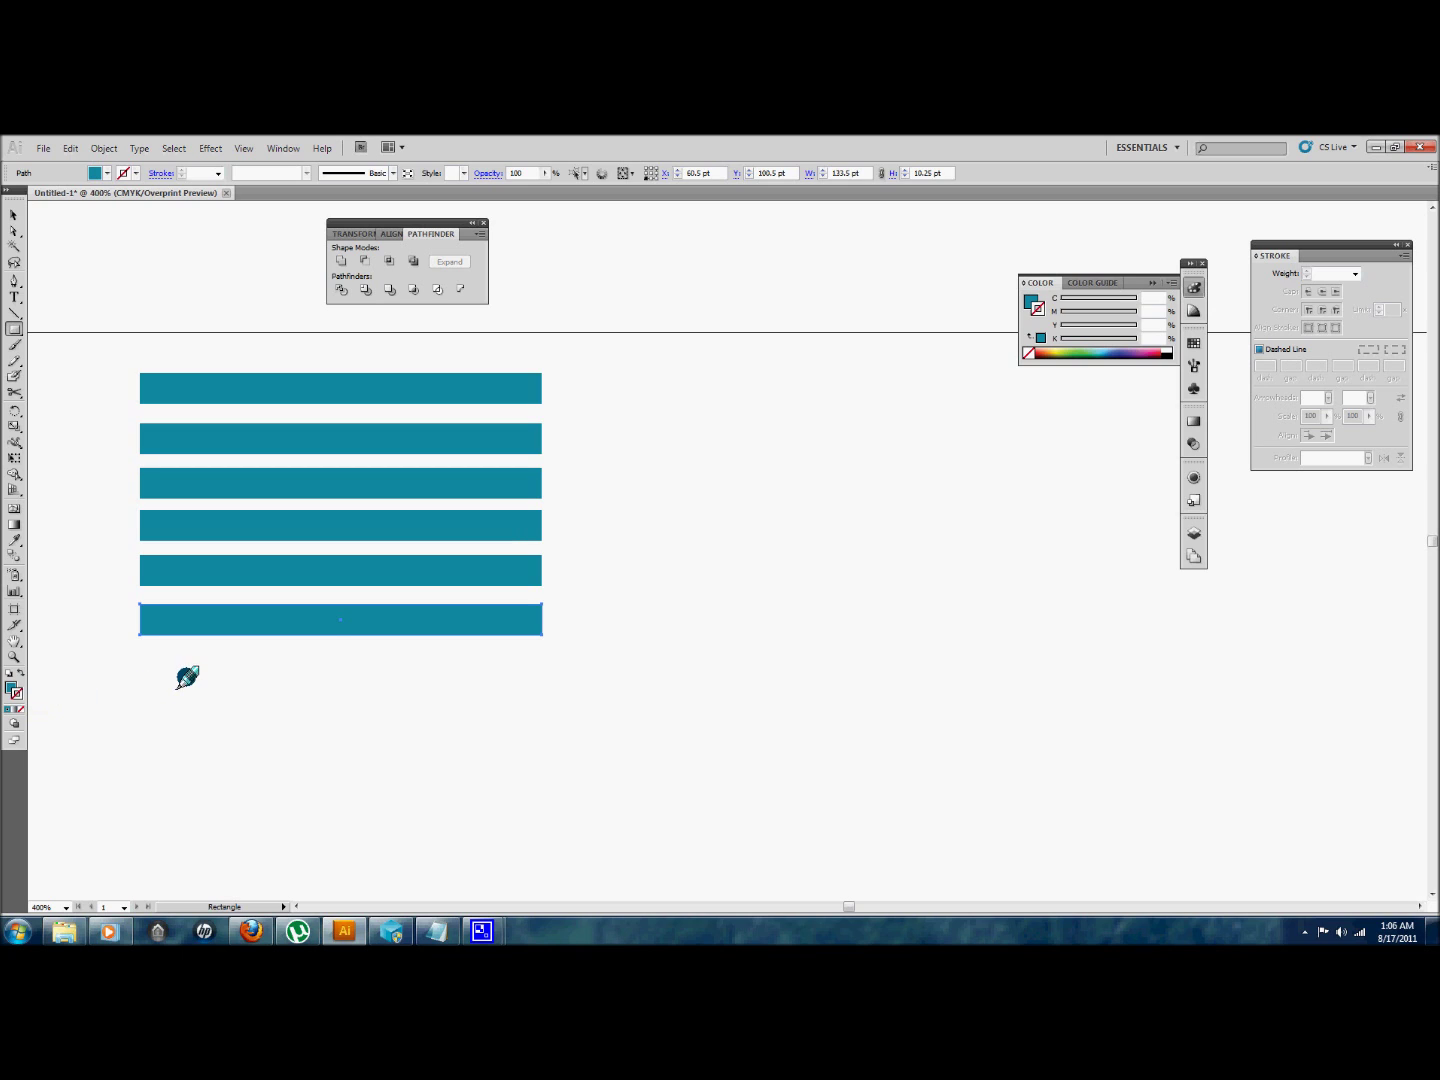
key(ctrl+shift+a)
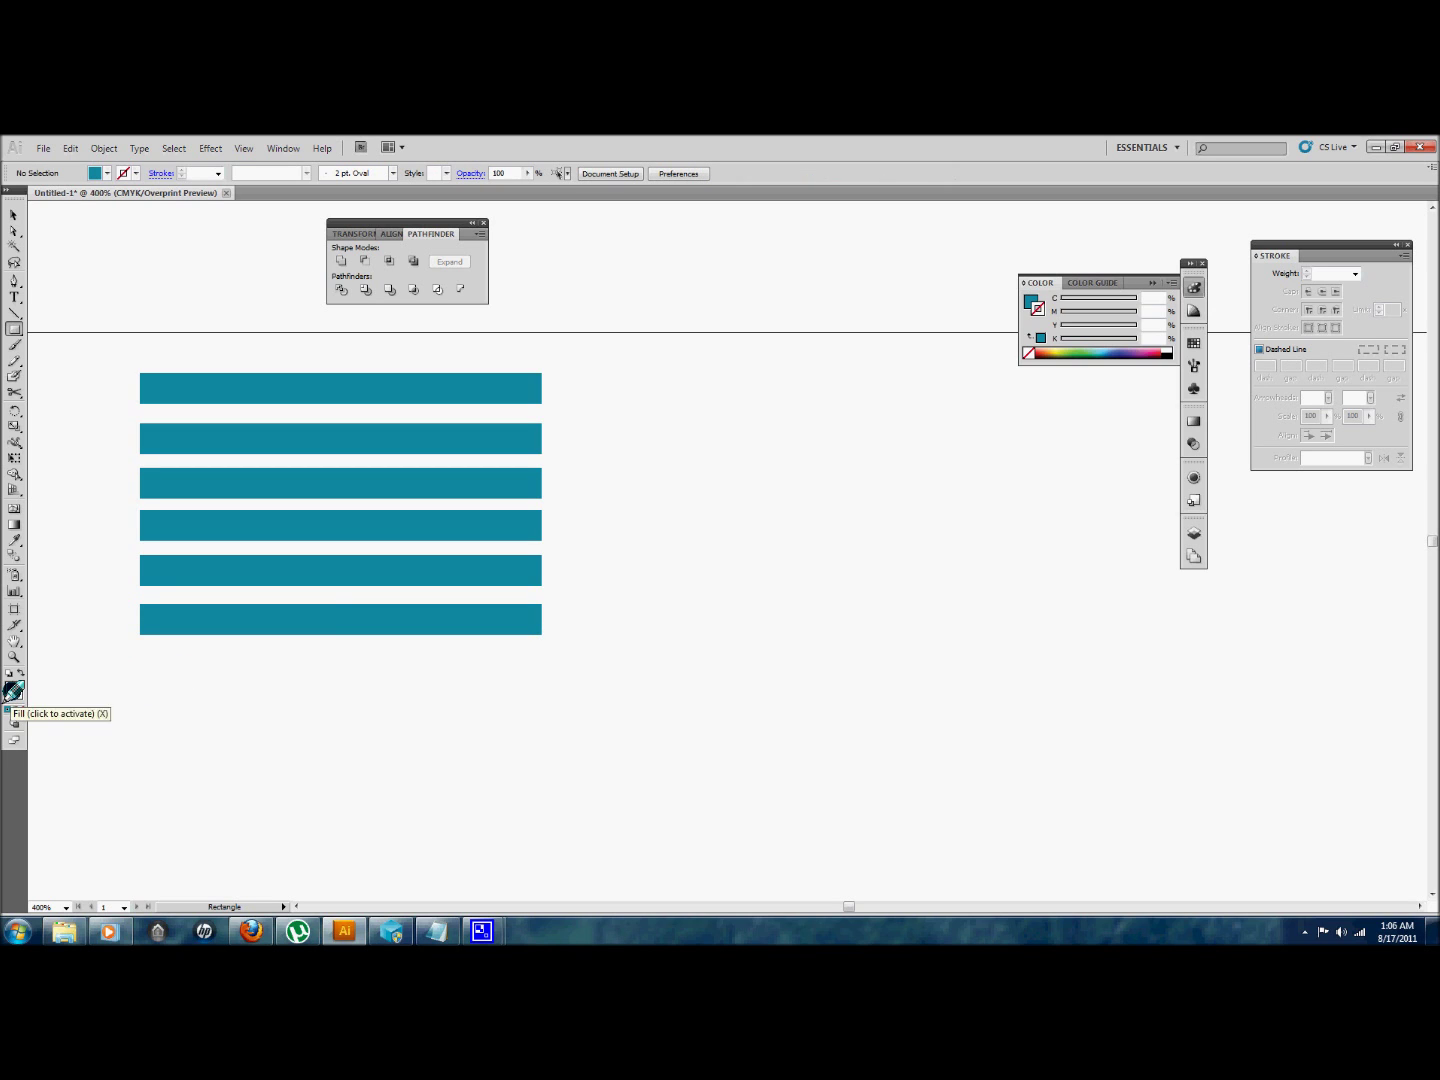
click(12, 684)
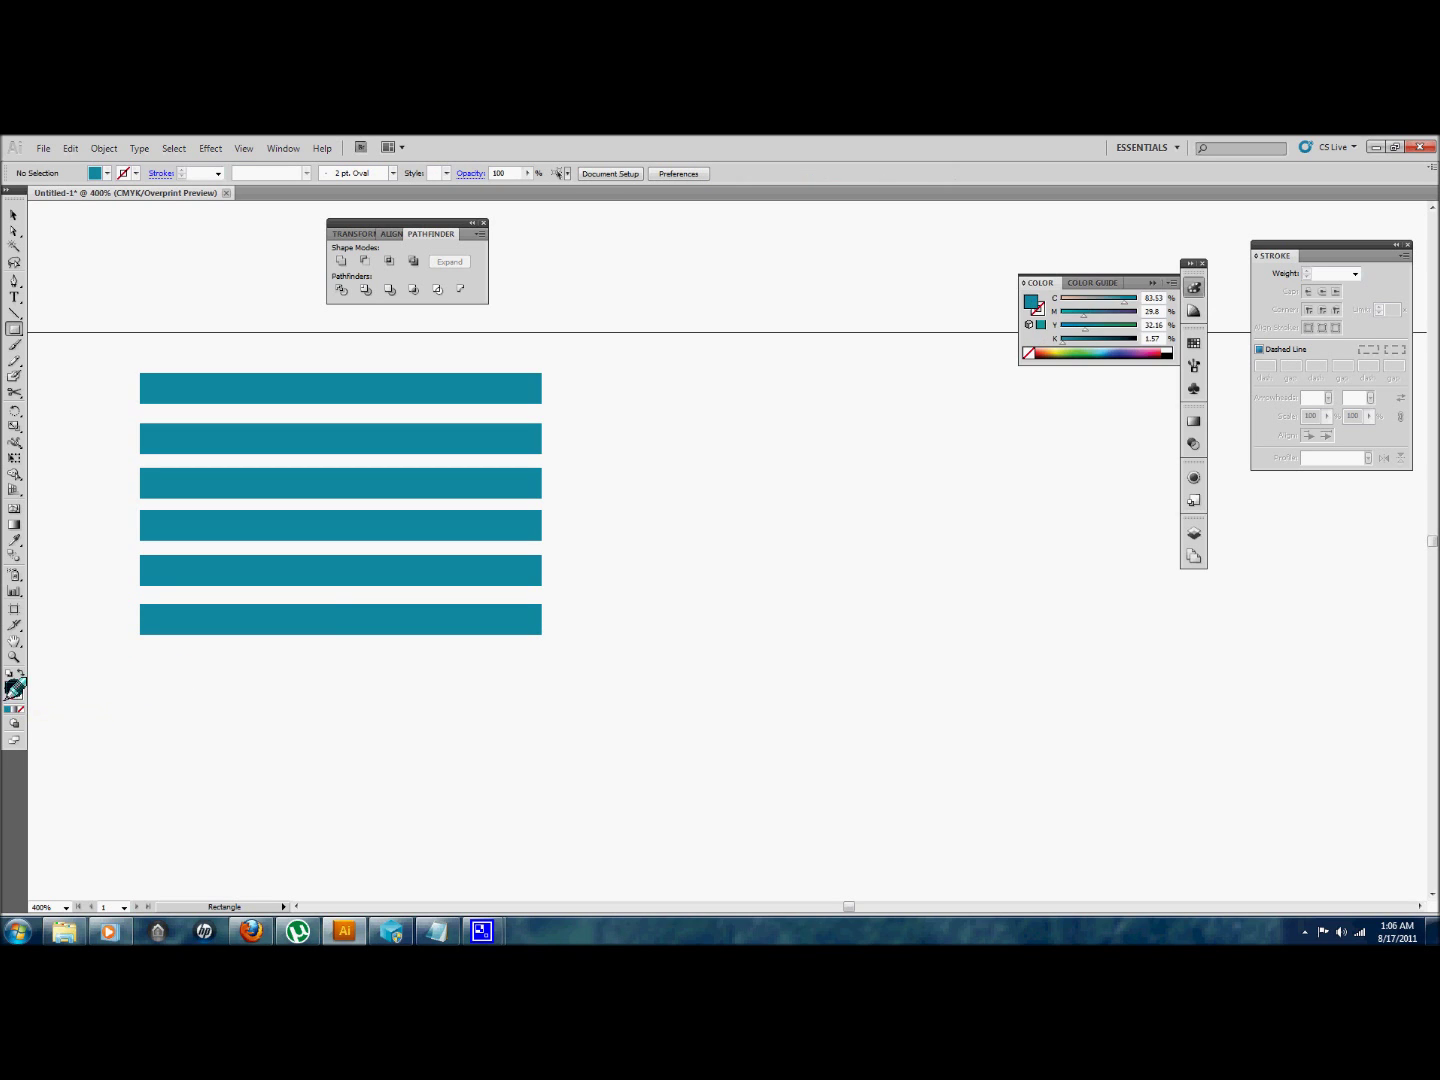
click(22, 710)
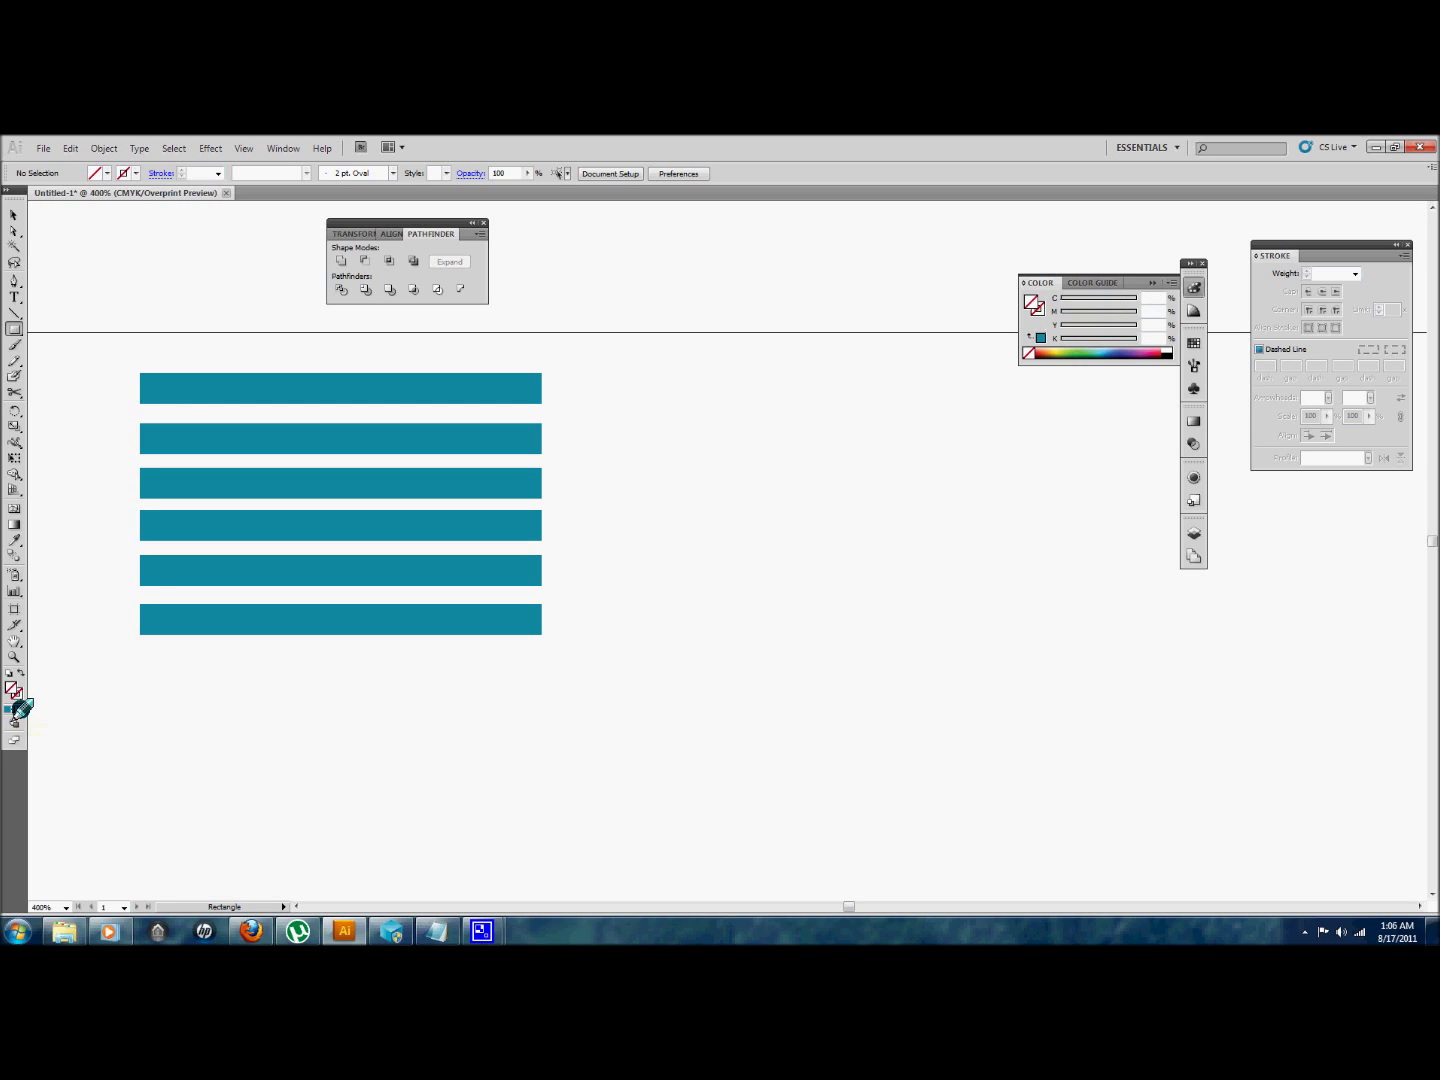
click(12, 712)
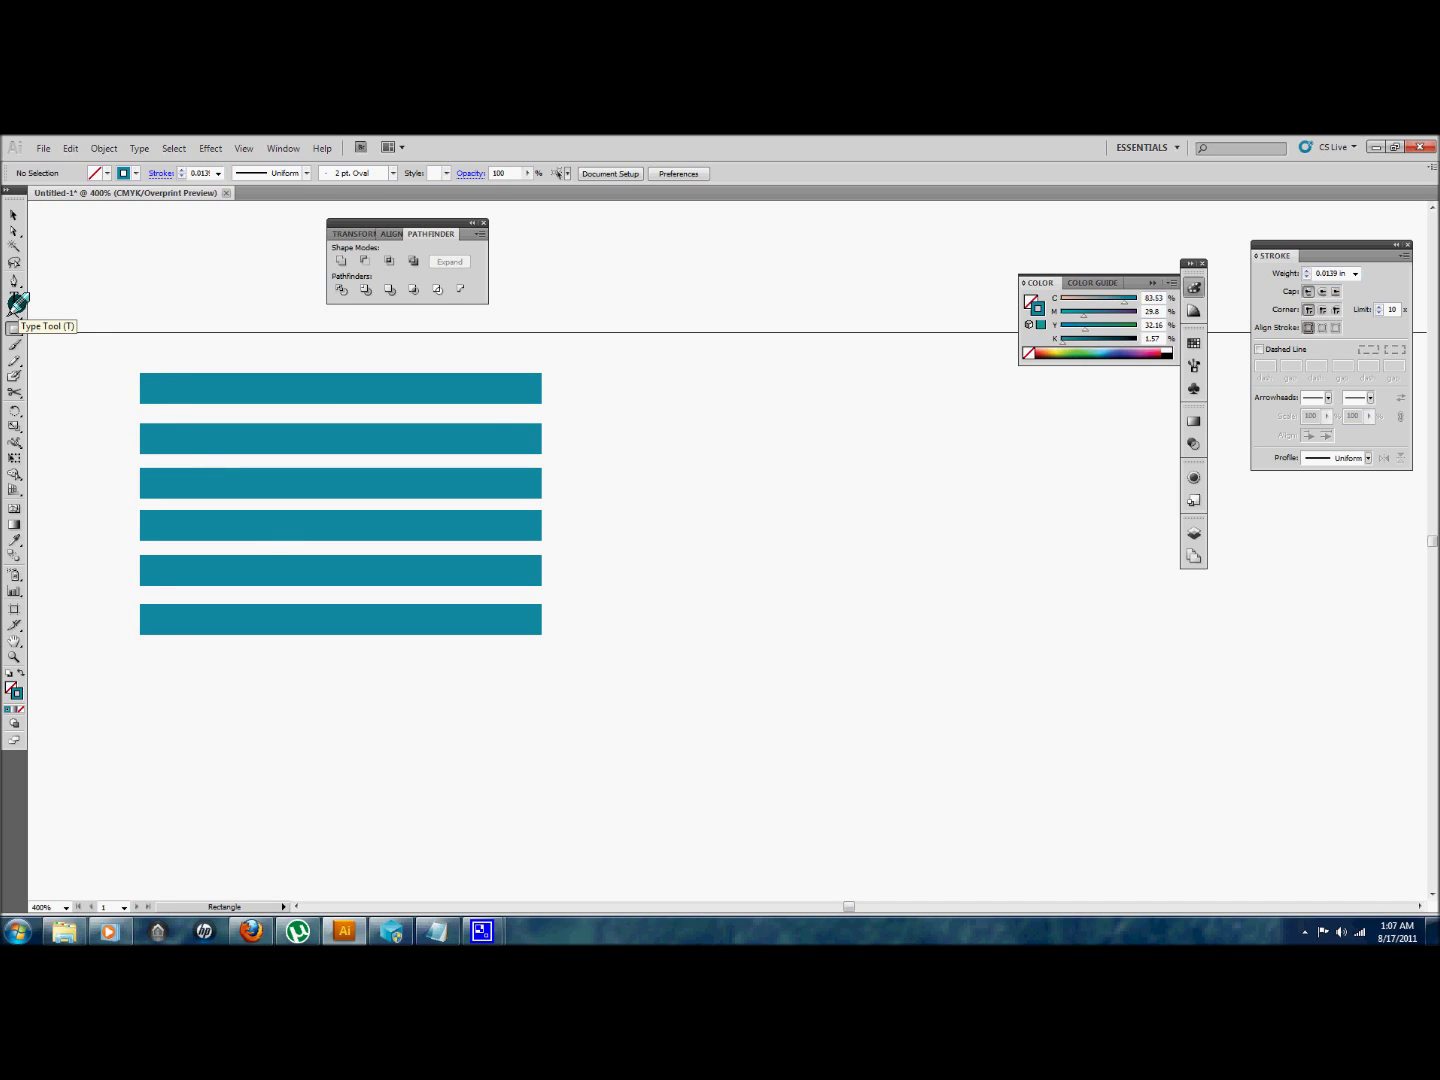
- Select the right-end anchor points of all six bars and shift them straight up about 10.25 pt to slant the bars
key(a)
drag(532, 346, 579, 765)
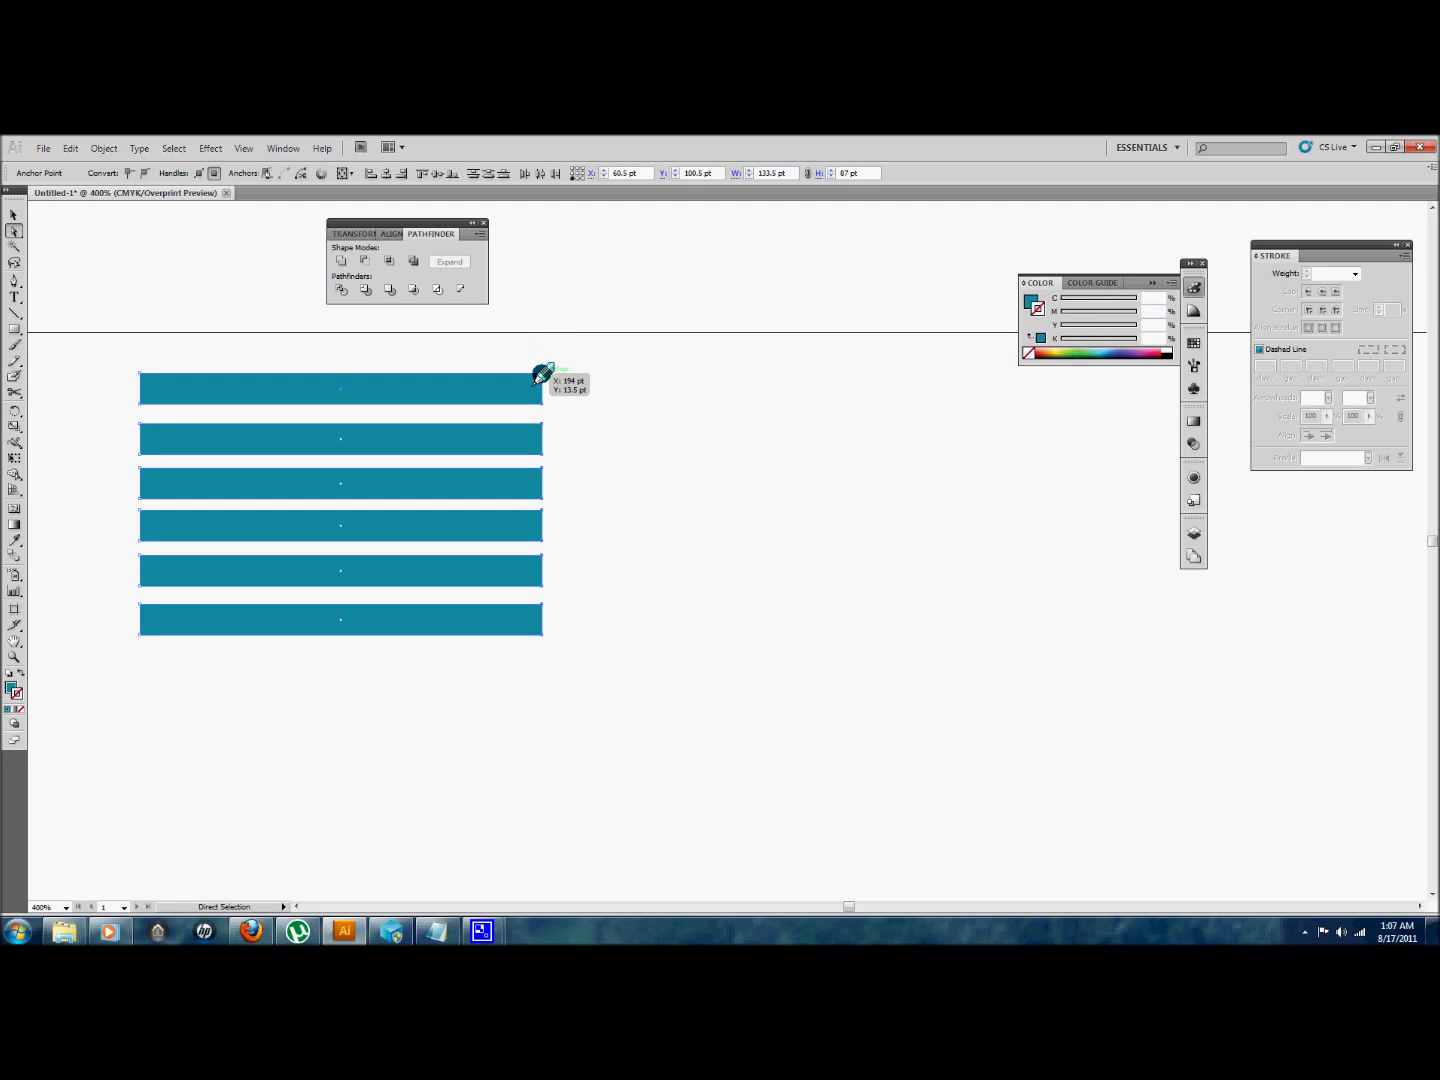
drag(542, 374, 541, 341)
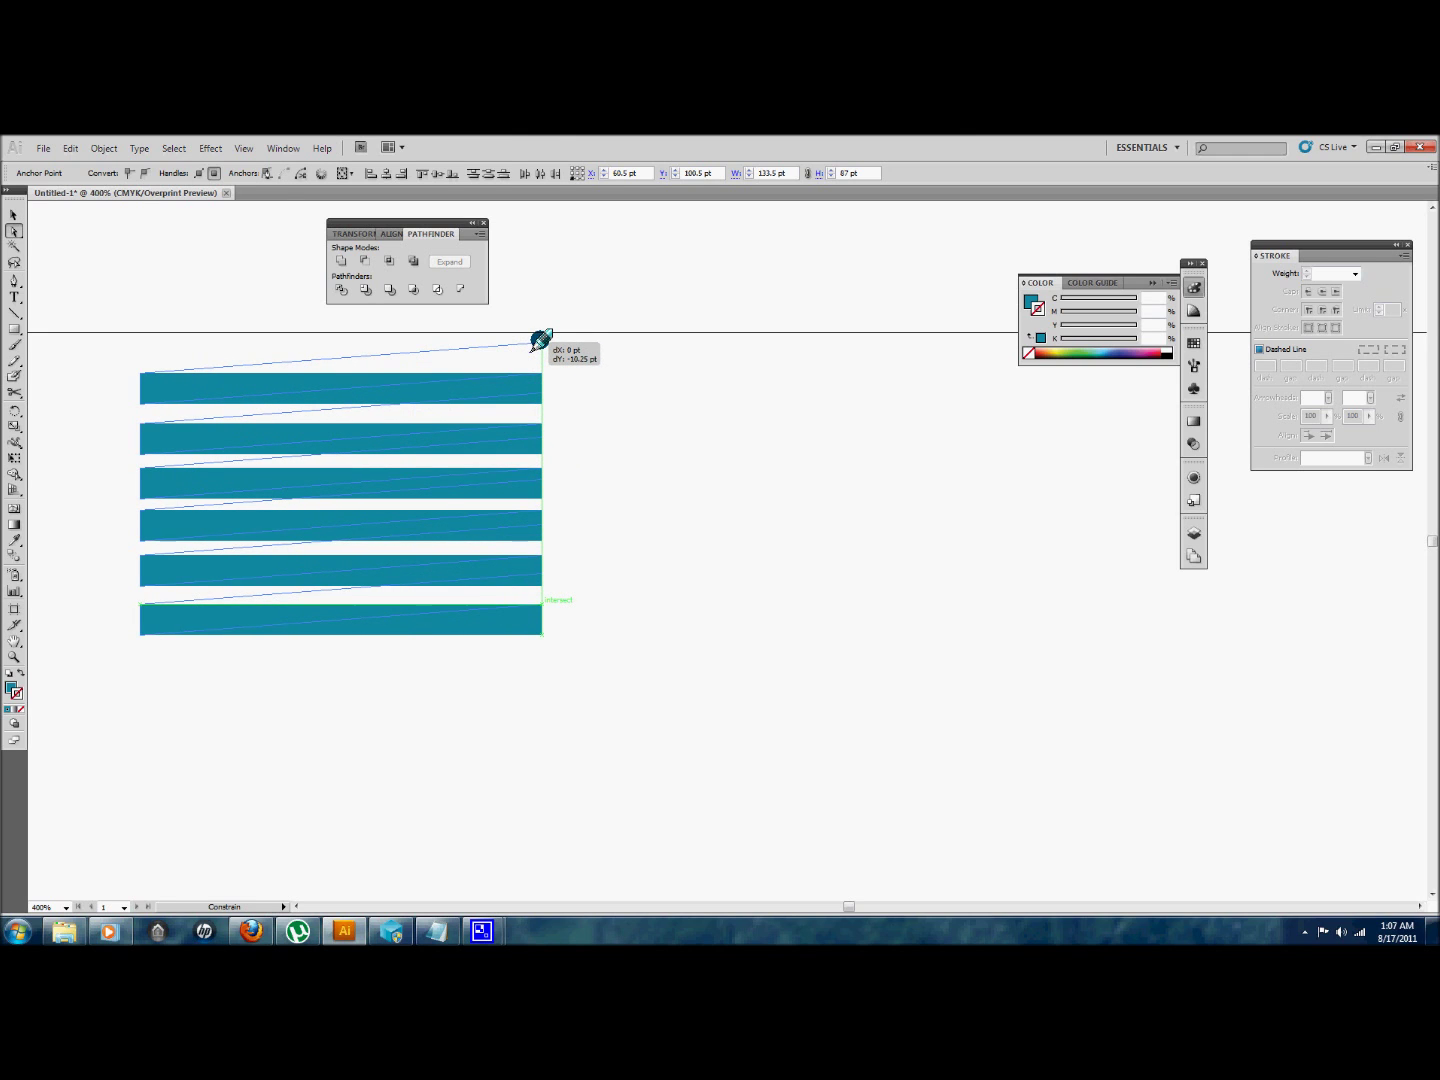
drag(541, 341, 541, 341)
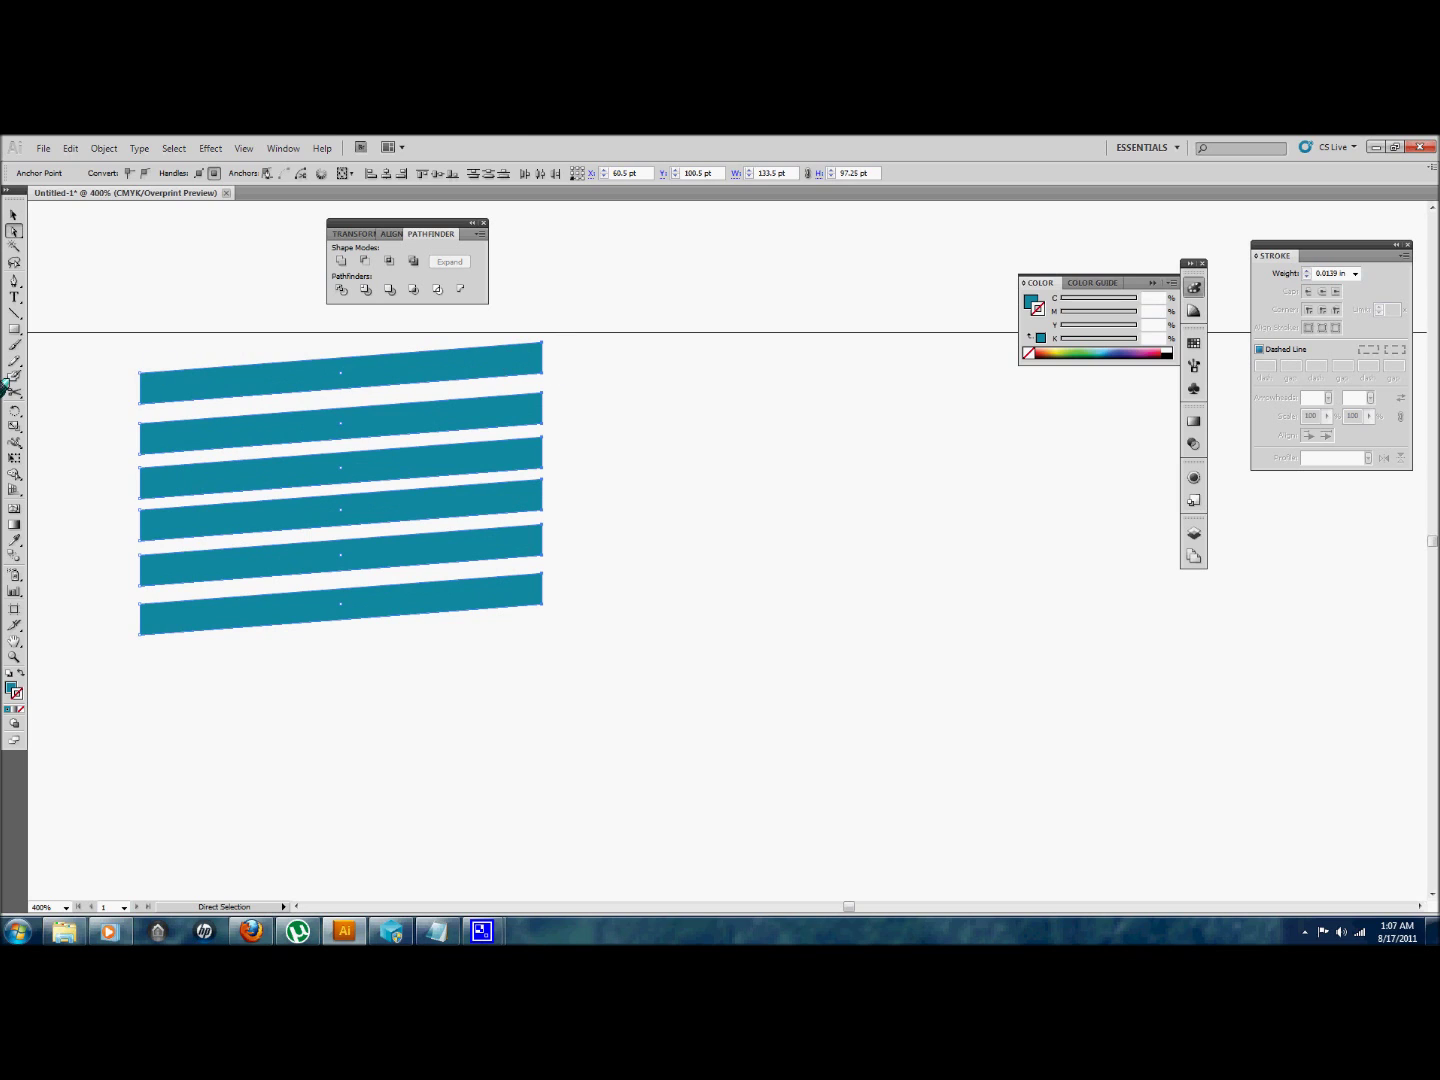
click(17, 330)
click(13, 681)
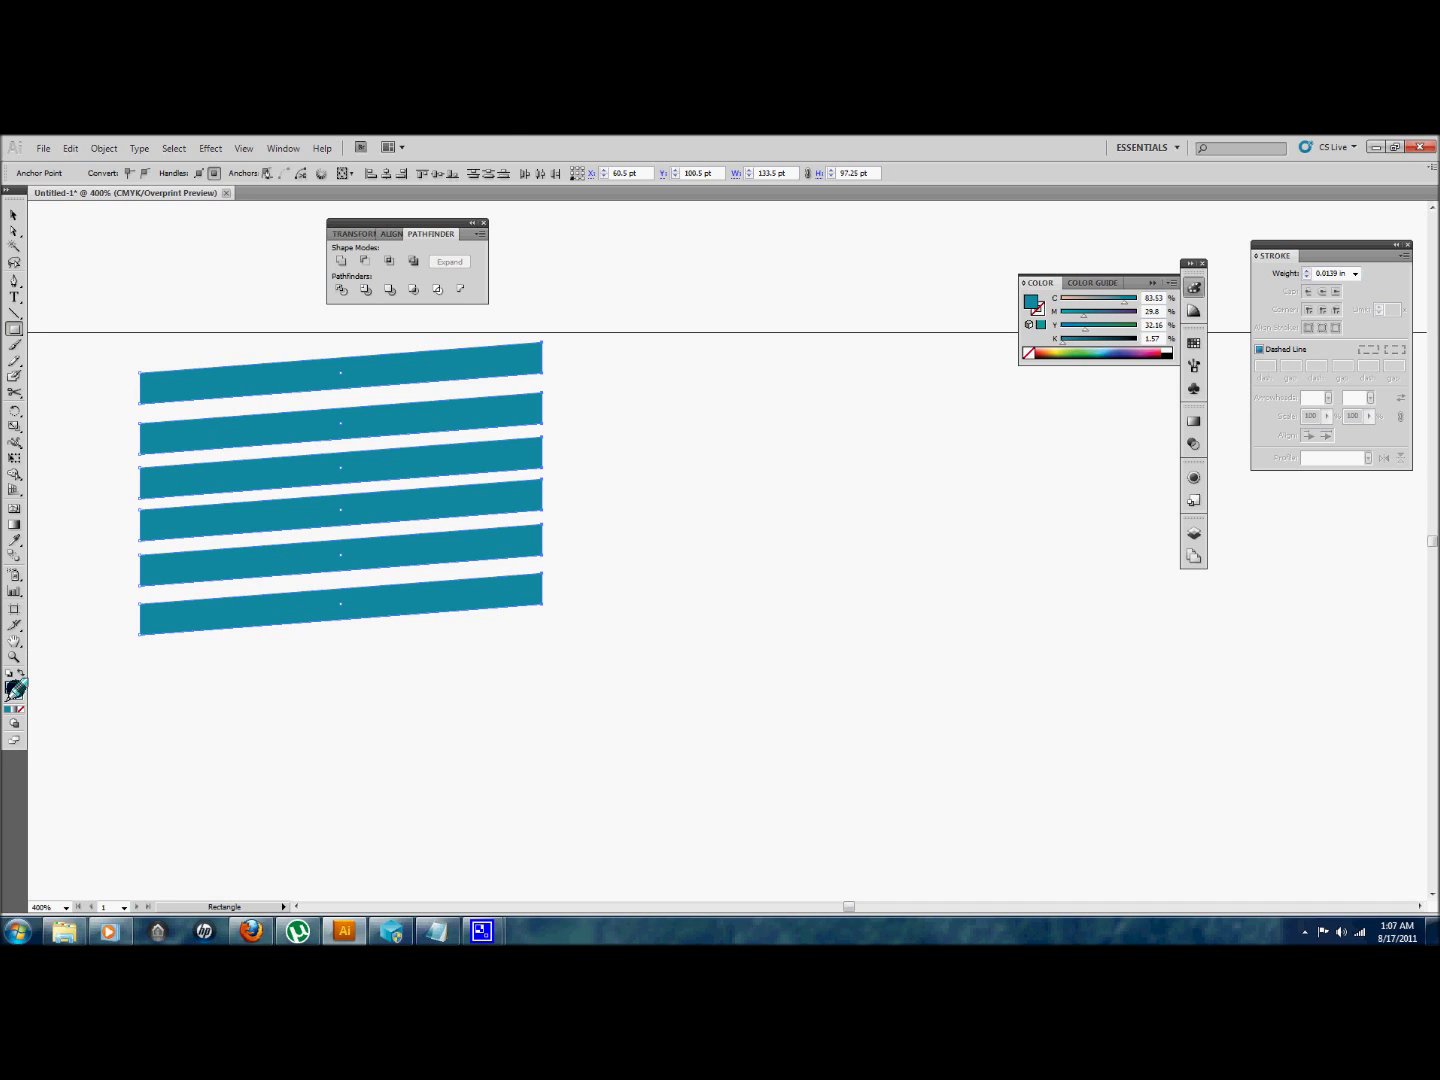
click(20, 709)
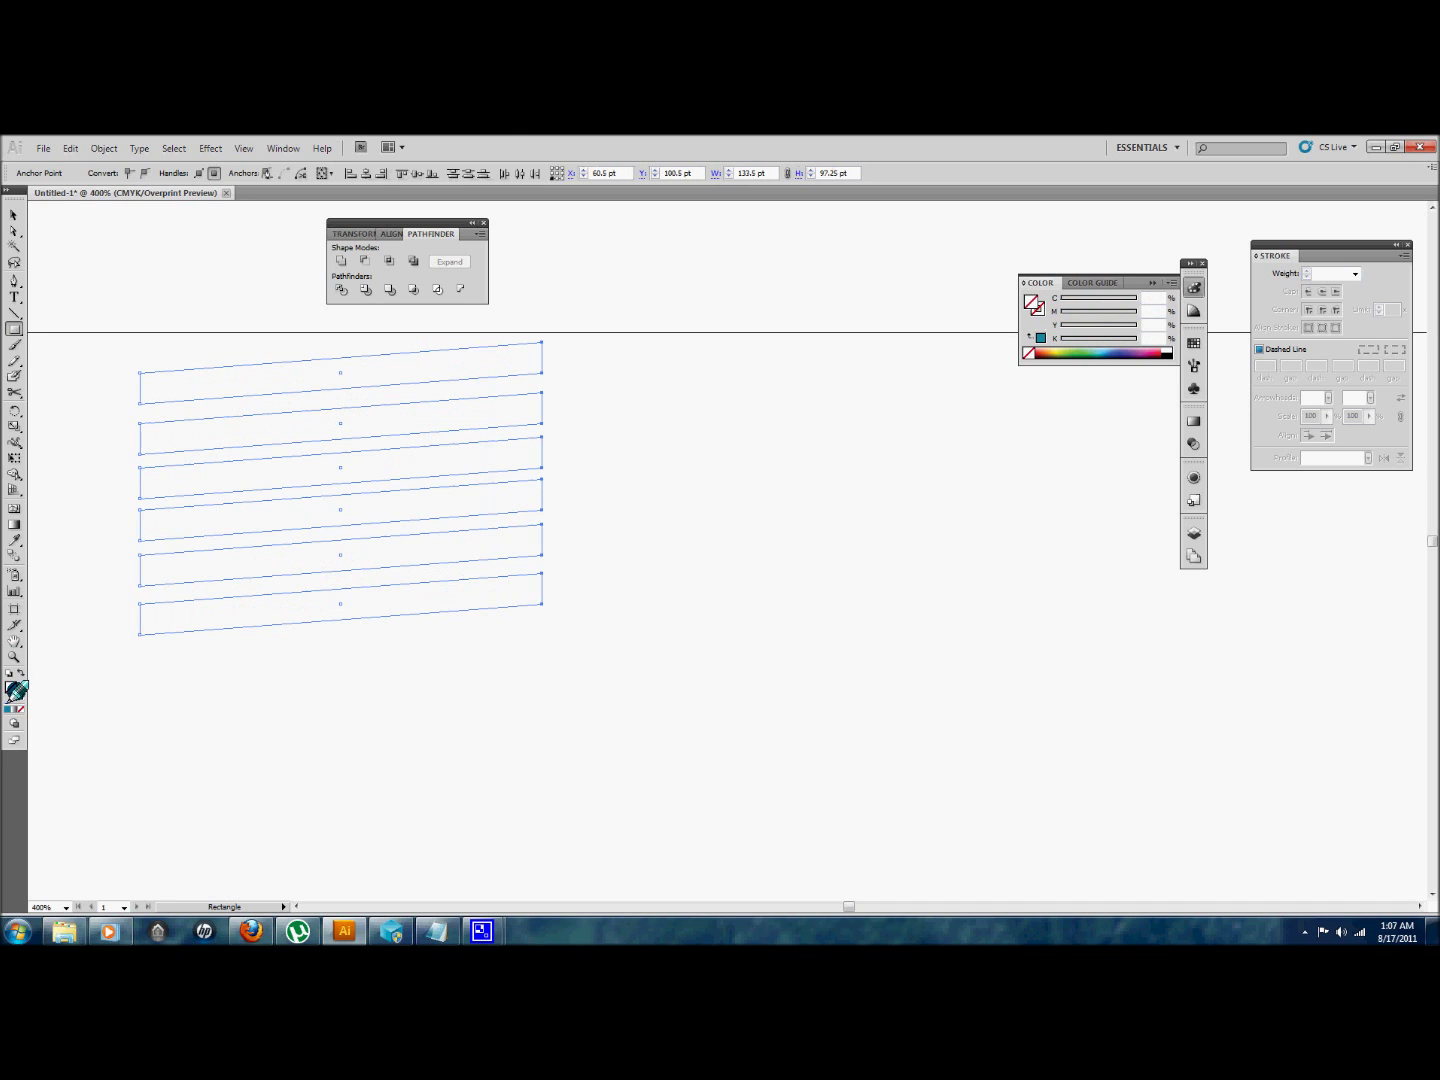
key(ctrl+z)
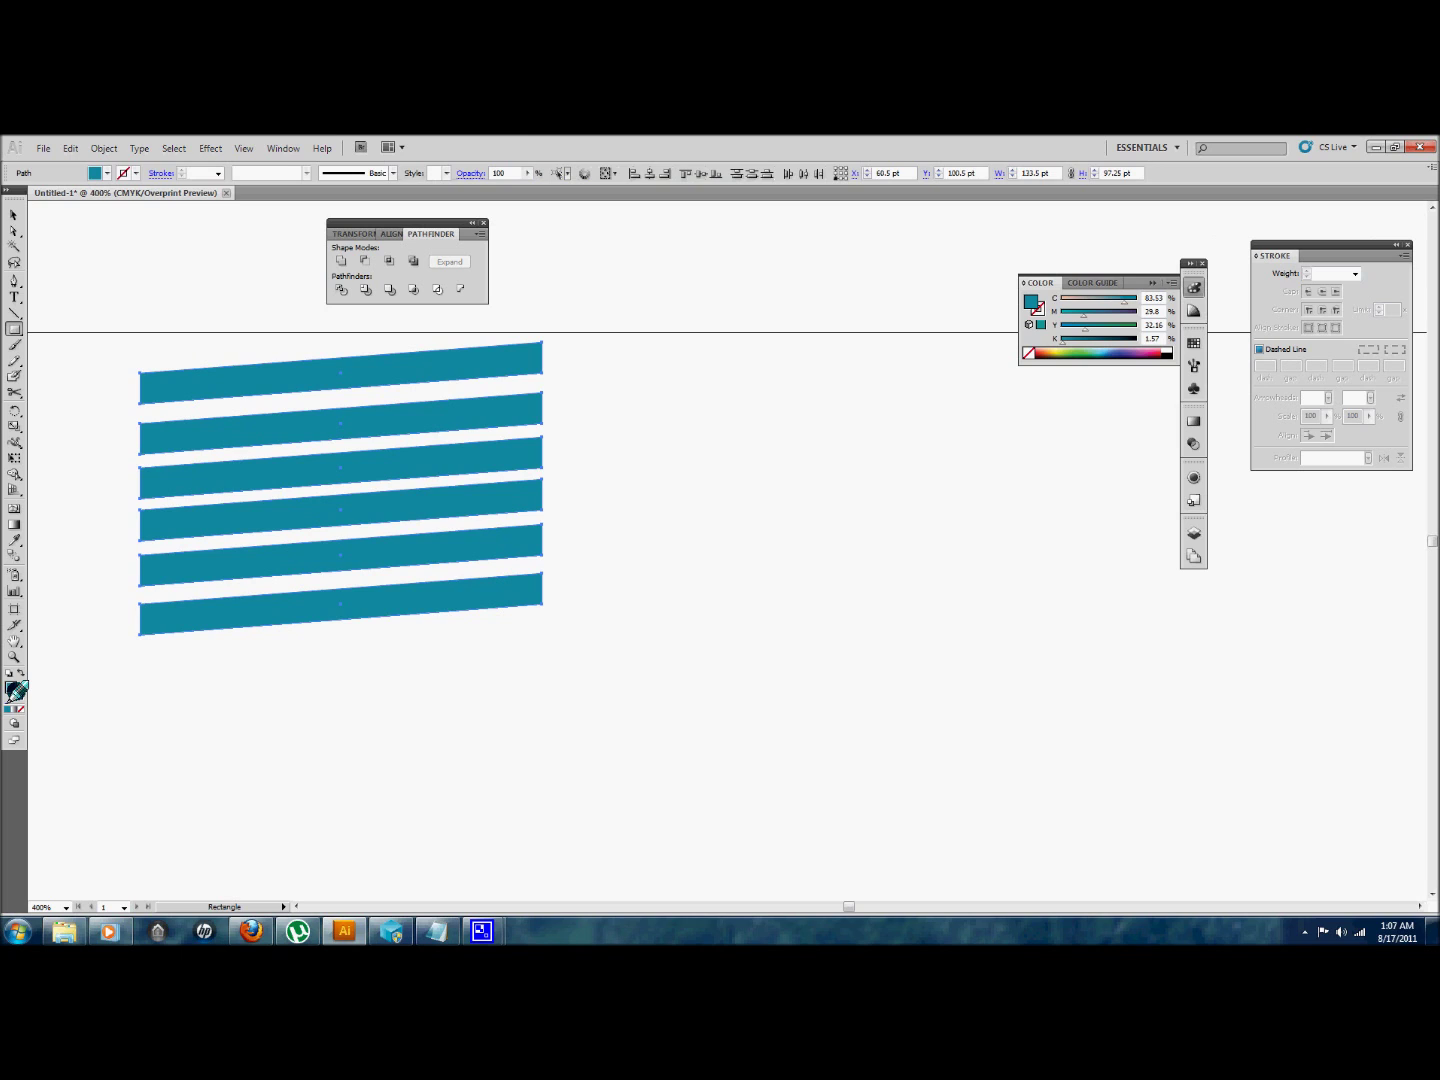
- Deselect the slanted bars and set the drawing colours to no fill with a teal stroke
key(v)
click(231, 699)
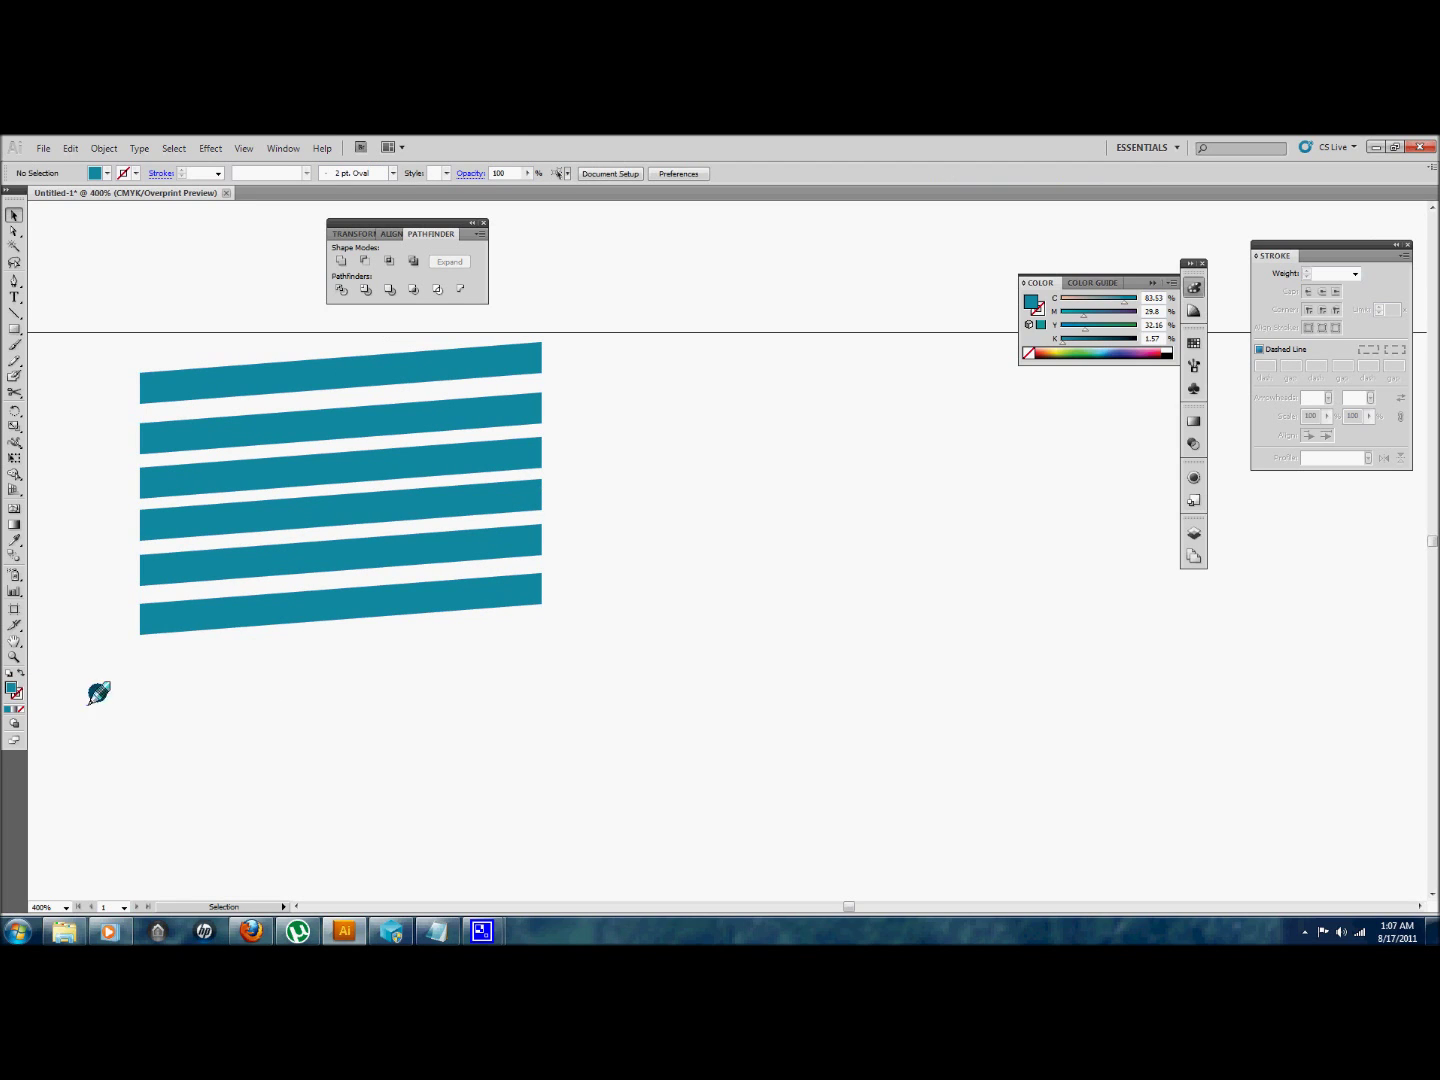
click(18, 692)
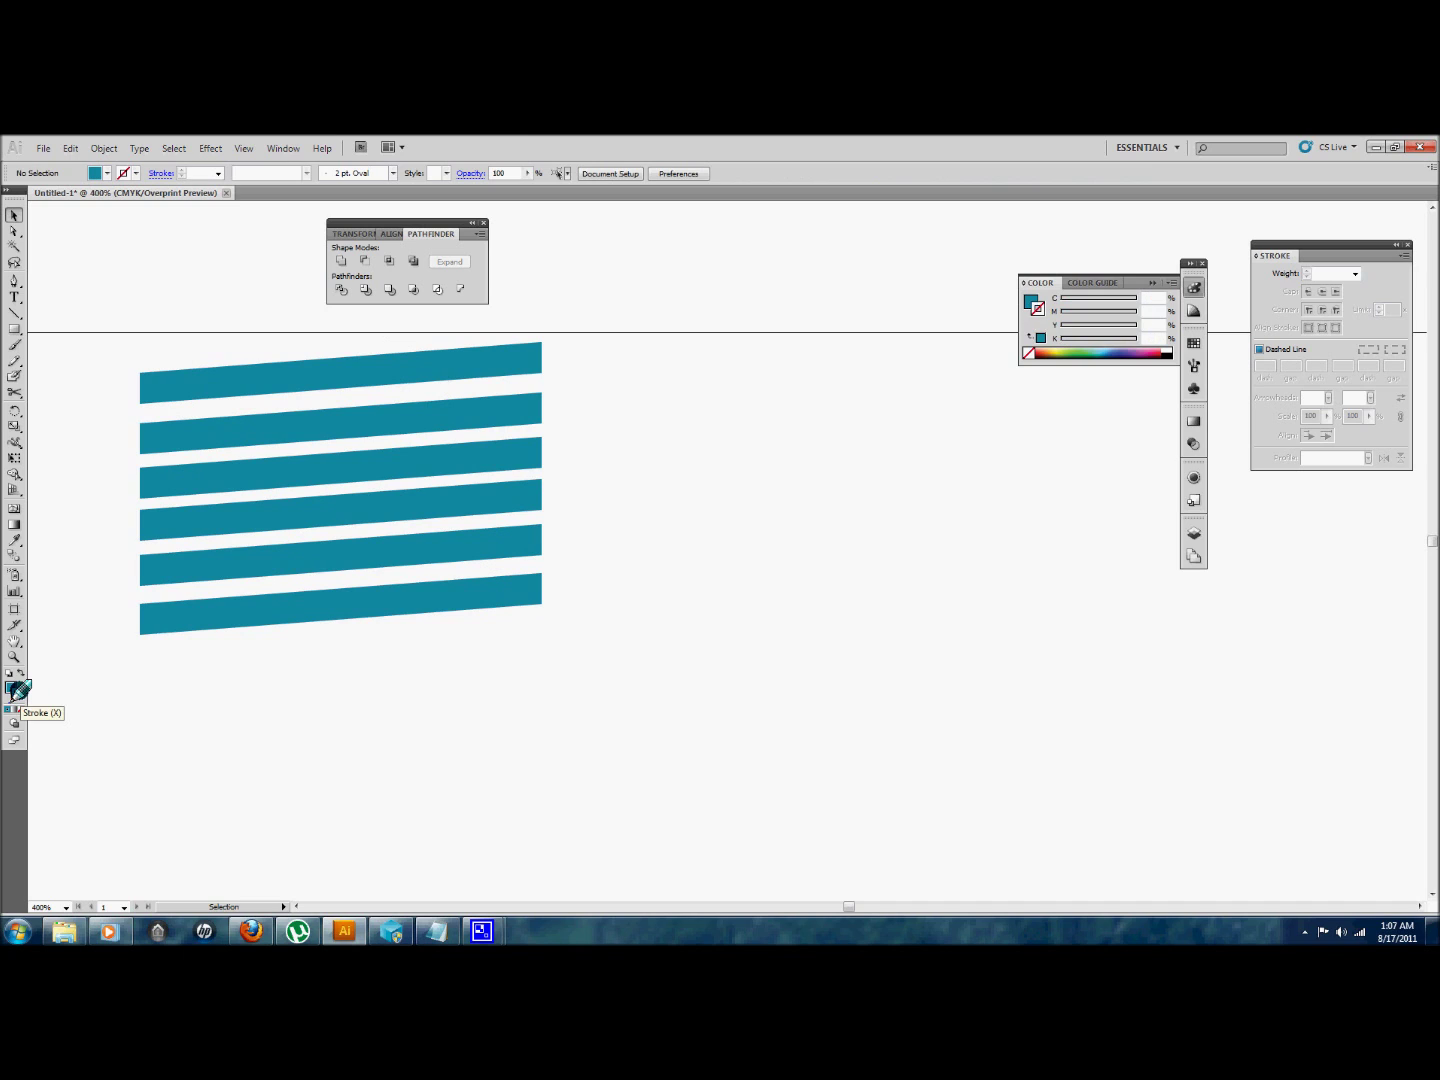
click(12, 682)
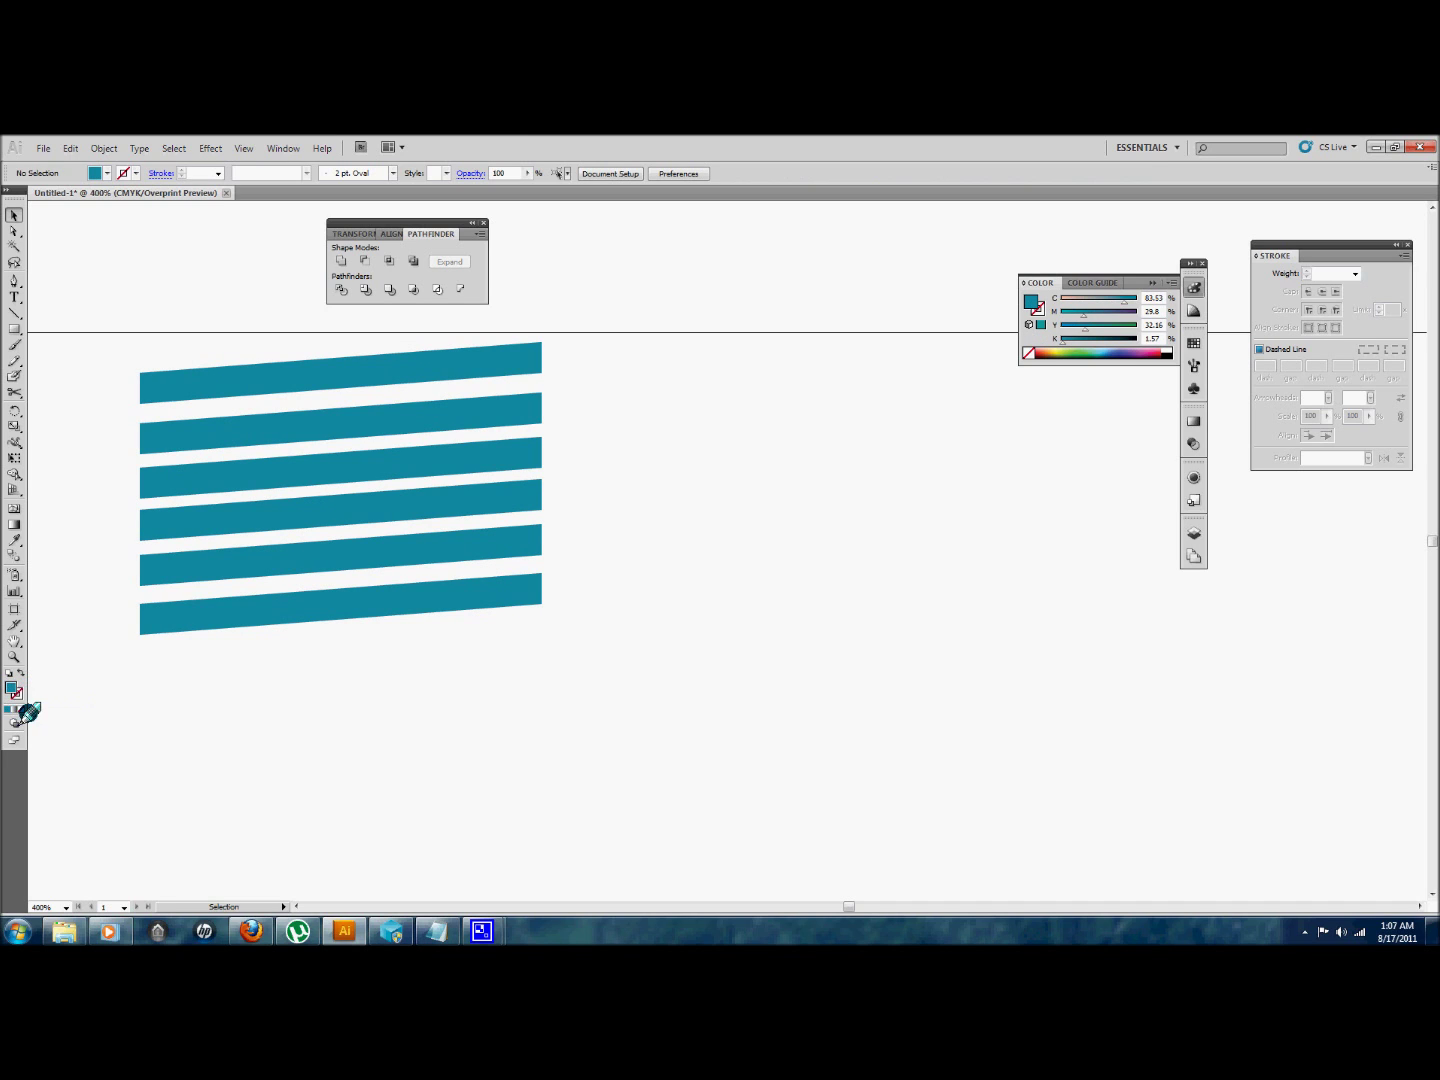
click(20, 708)
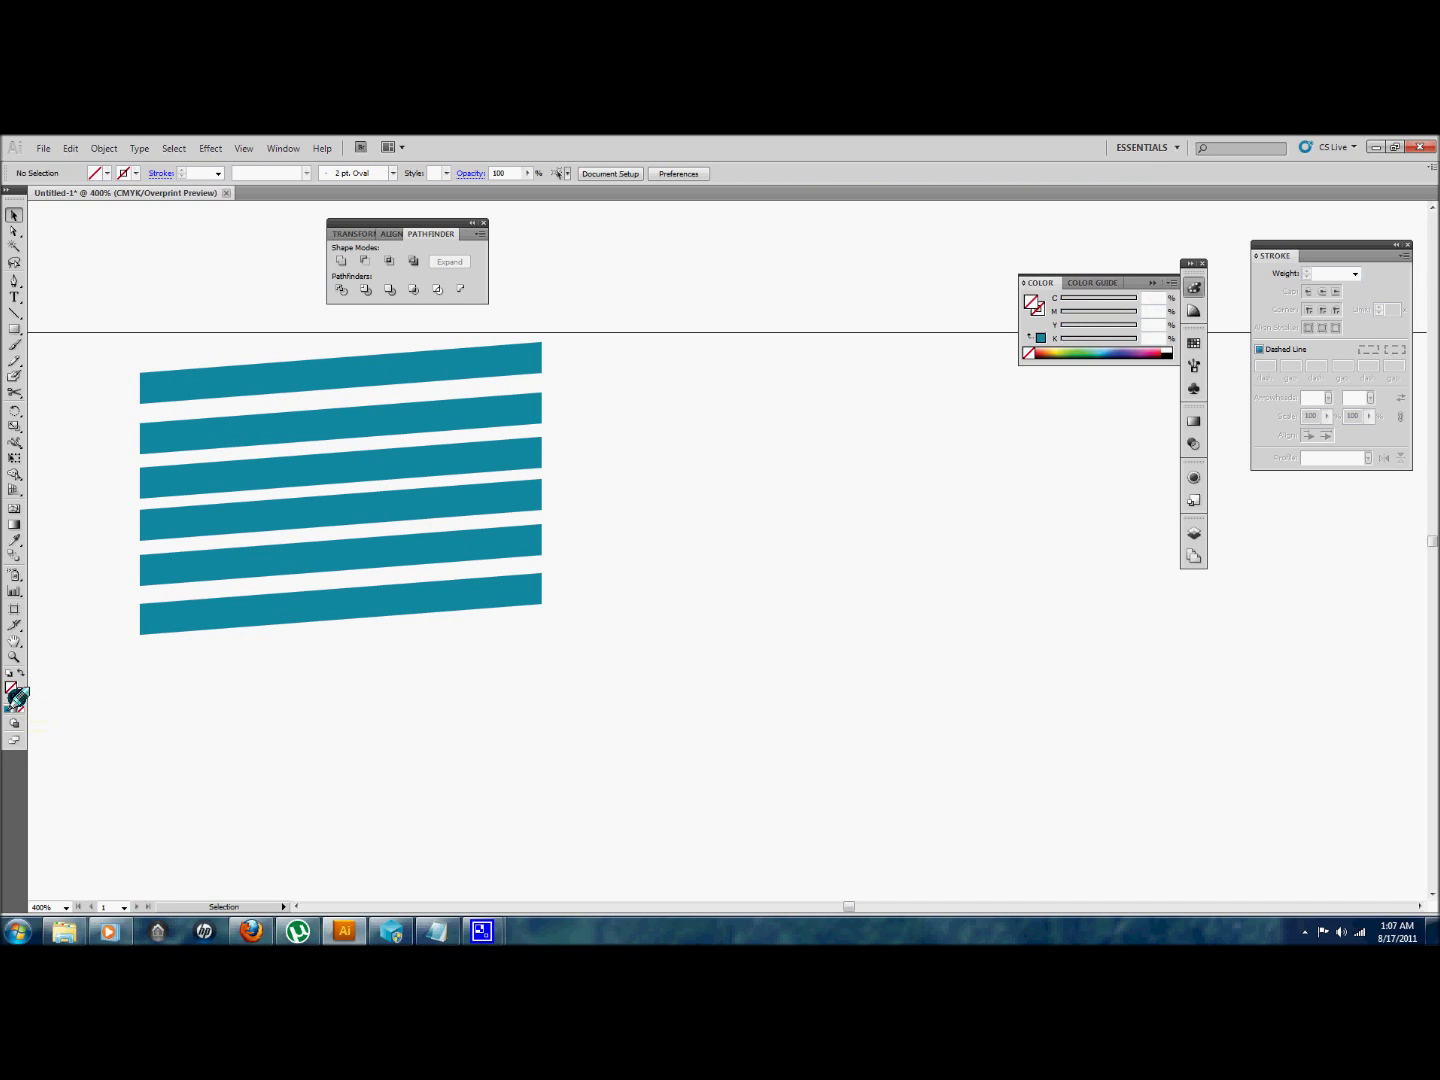
click(8, 709)
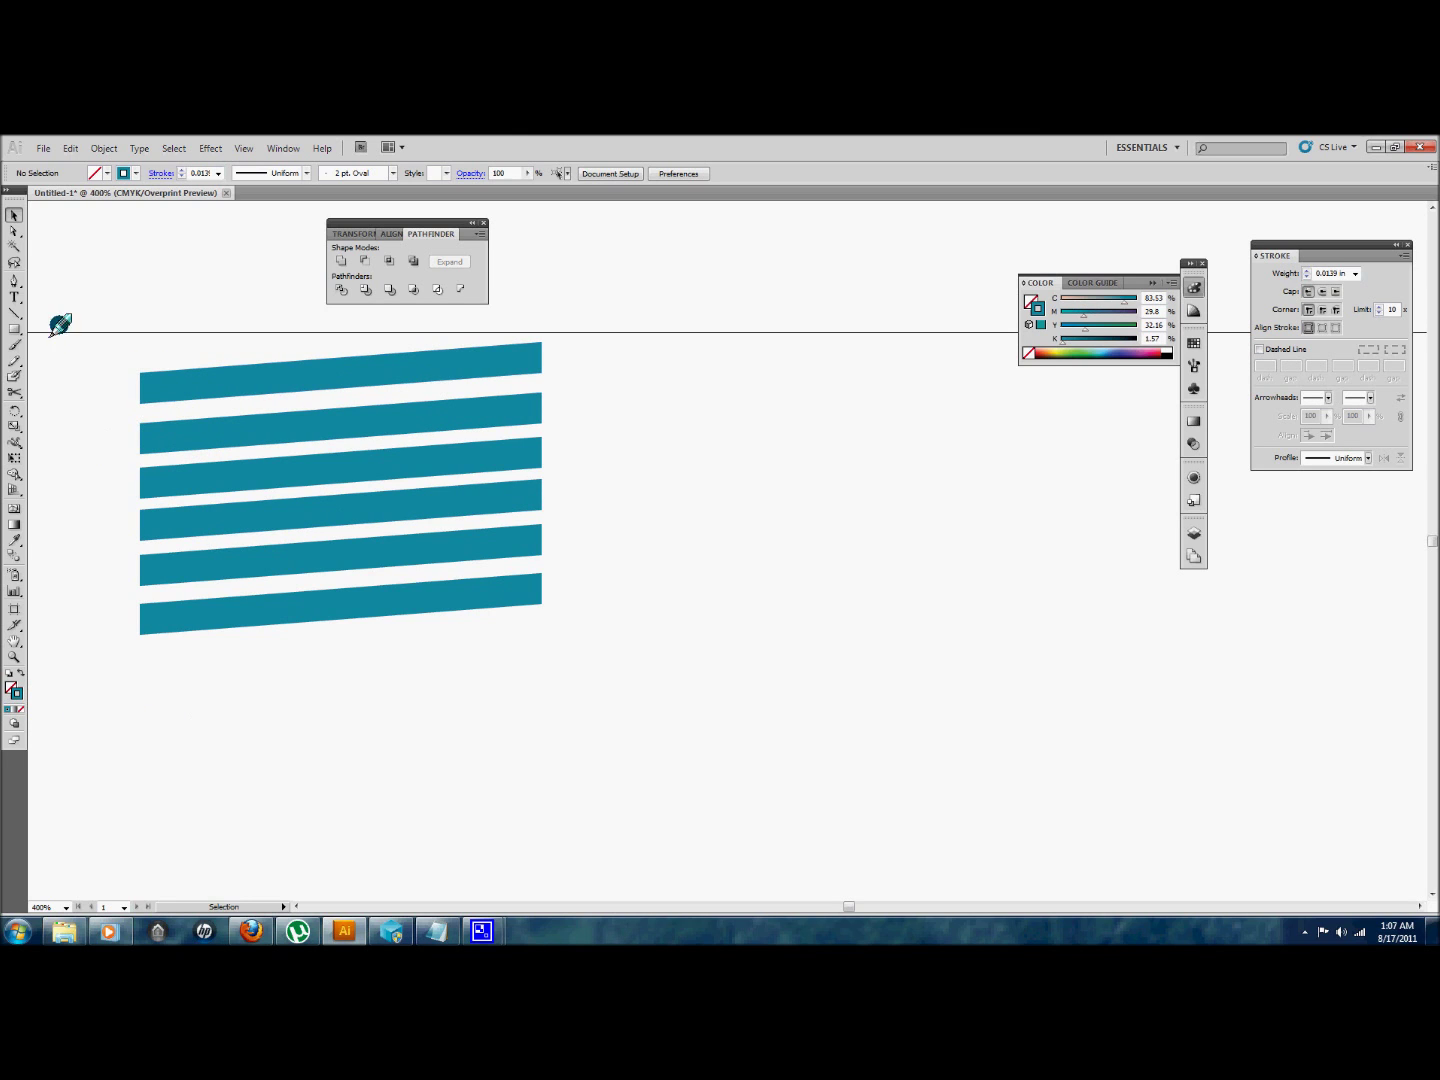
click(14, 329)
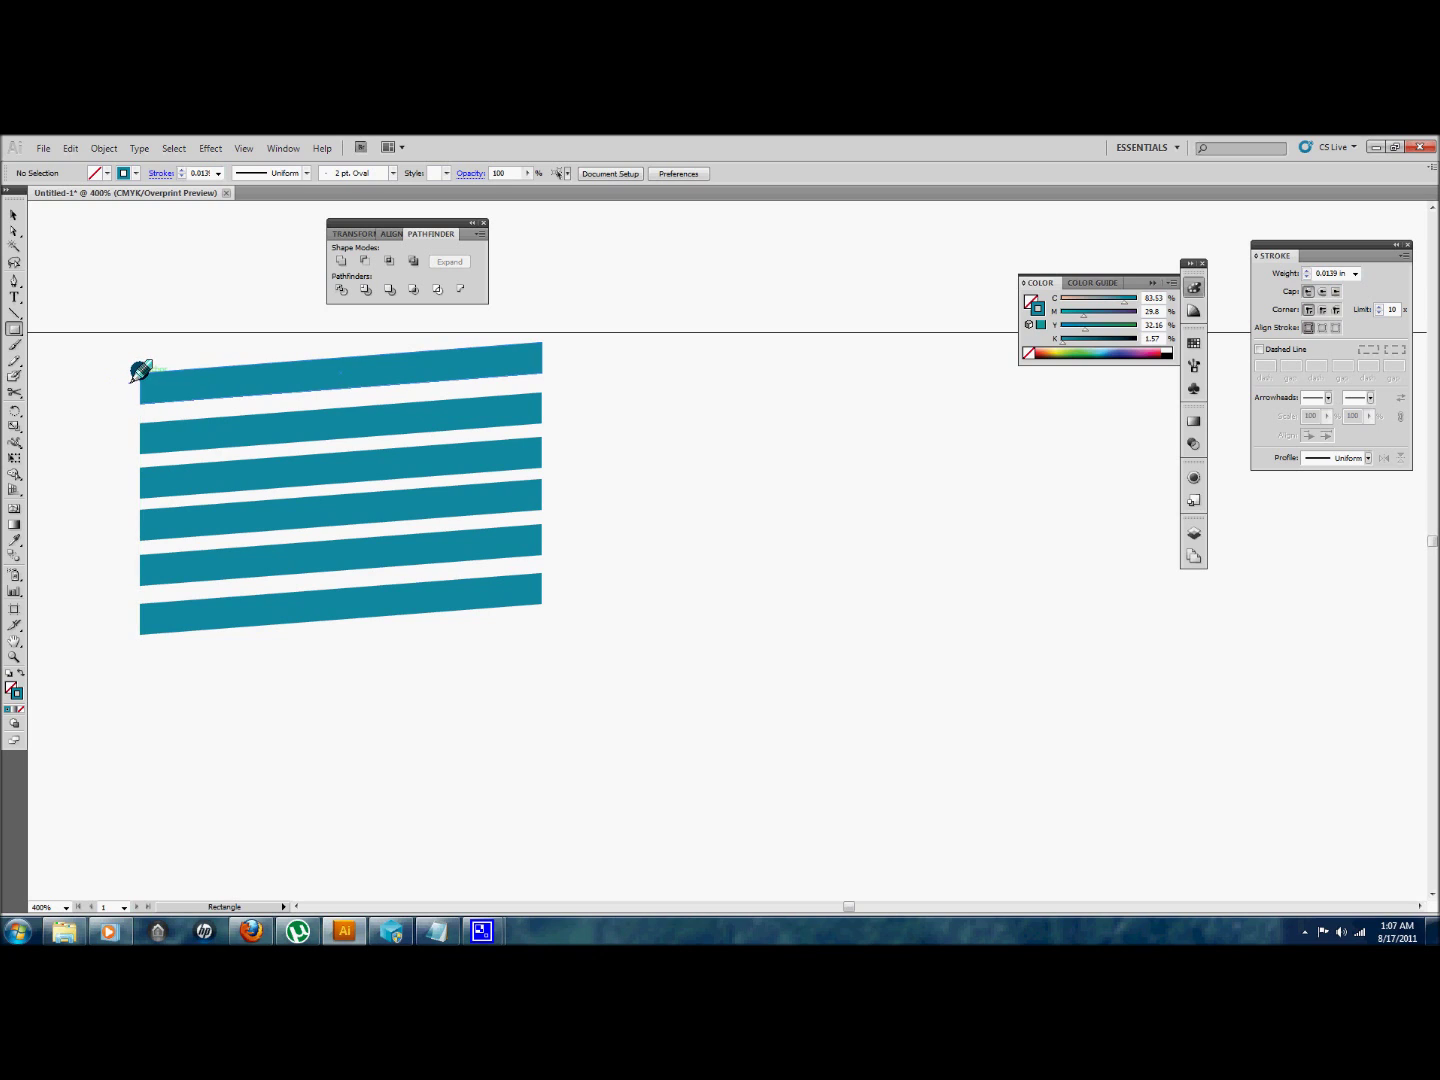
mouse_move(140, 372)
mouse_down()
mouse_move(341, 376)
mouse_move(460, 427)
mouse_move(545, 488)
mouse_move(538, 477)
mouse_move(535, 594)
mouse_up()
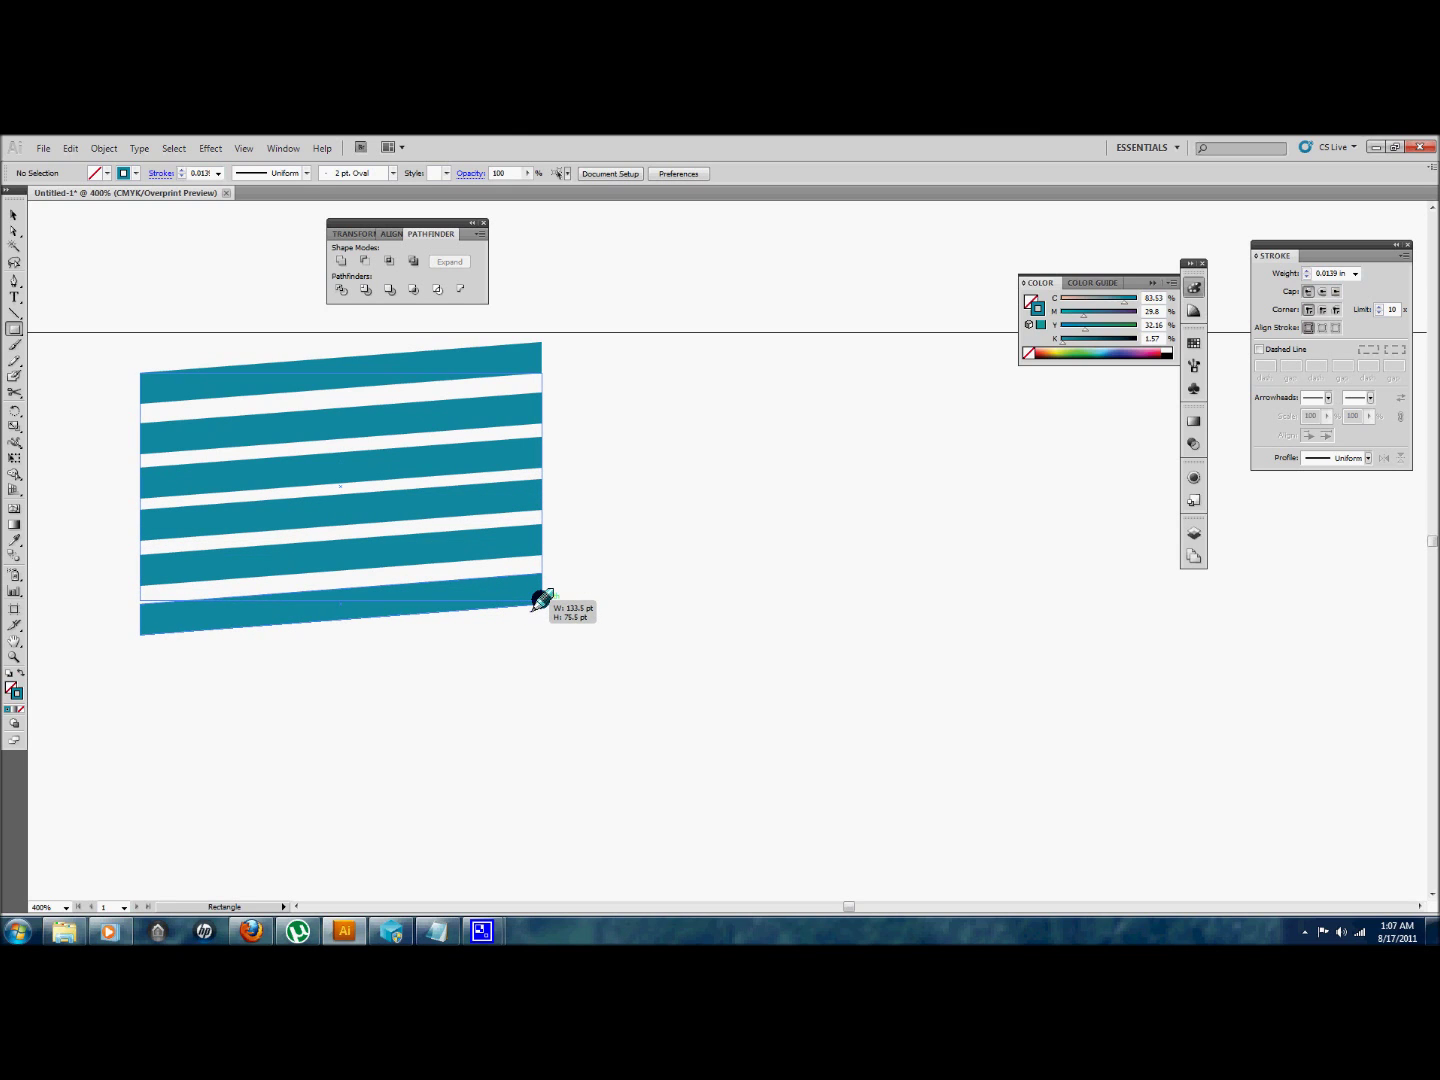
drag(541, 601, 542, 605)
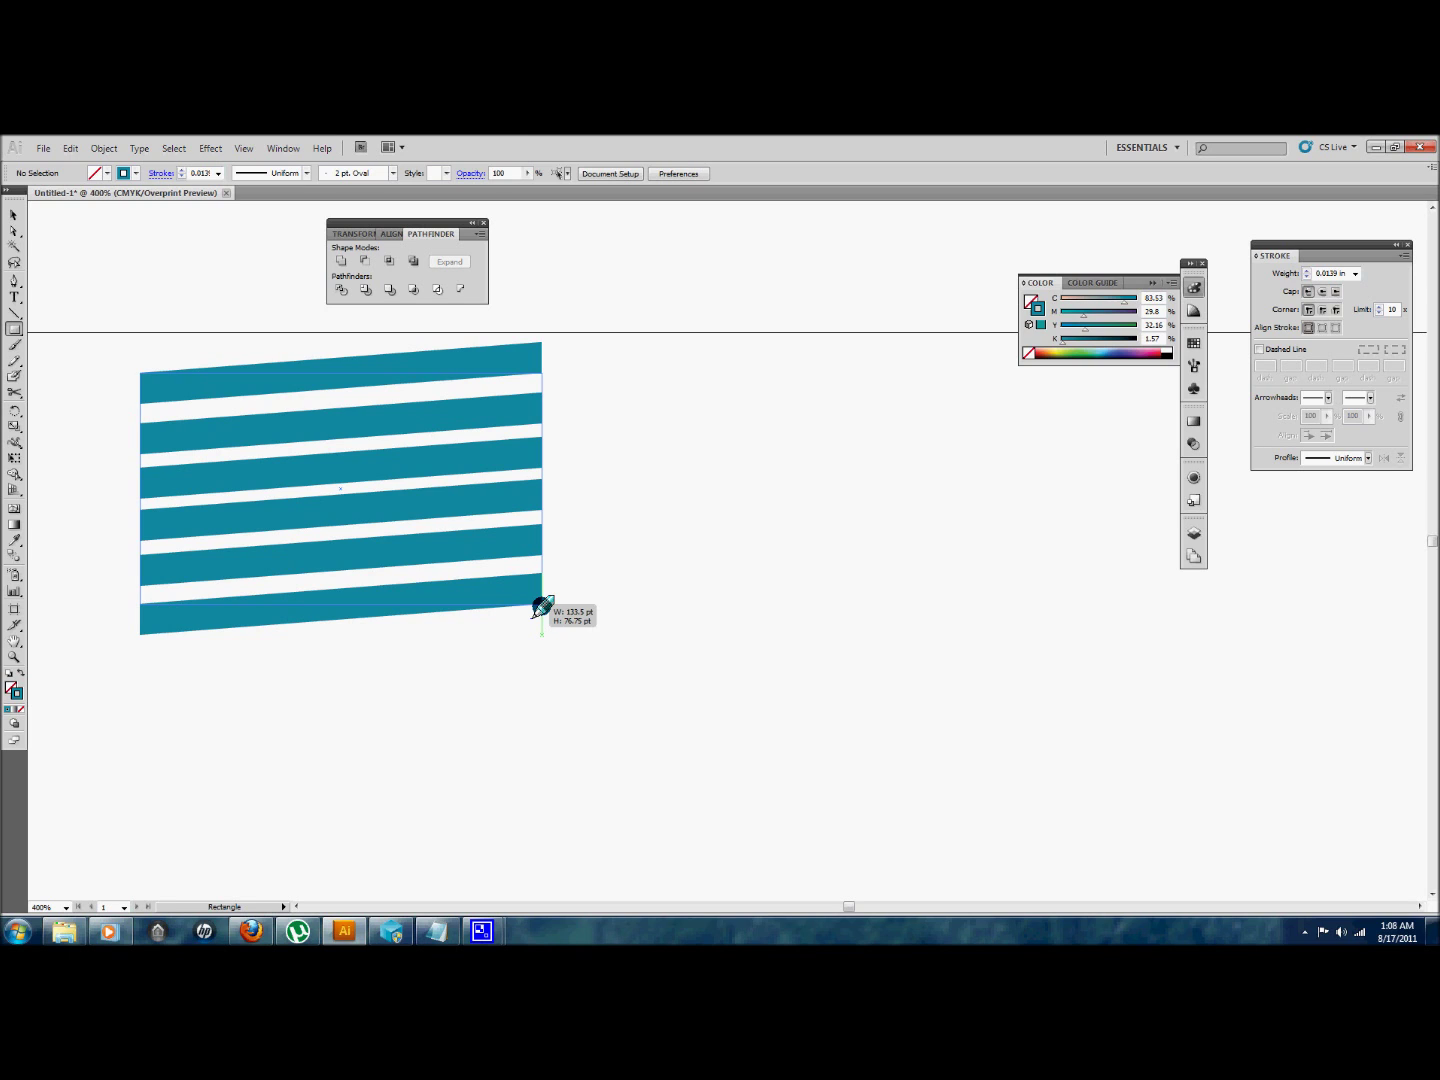
drag(541, 607, 540, 606)
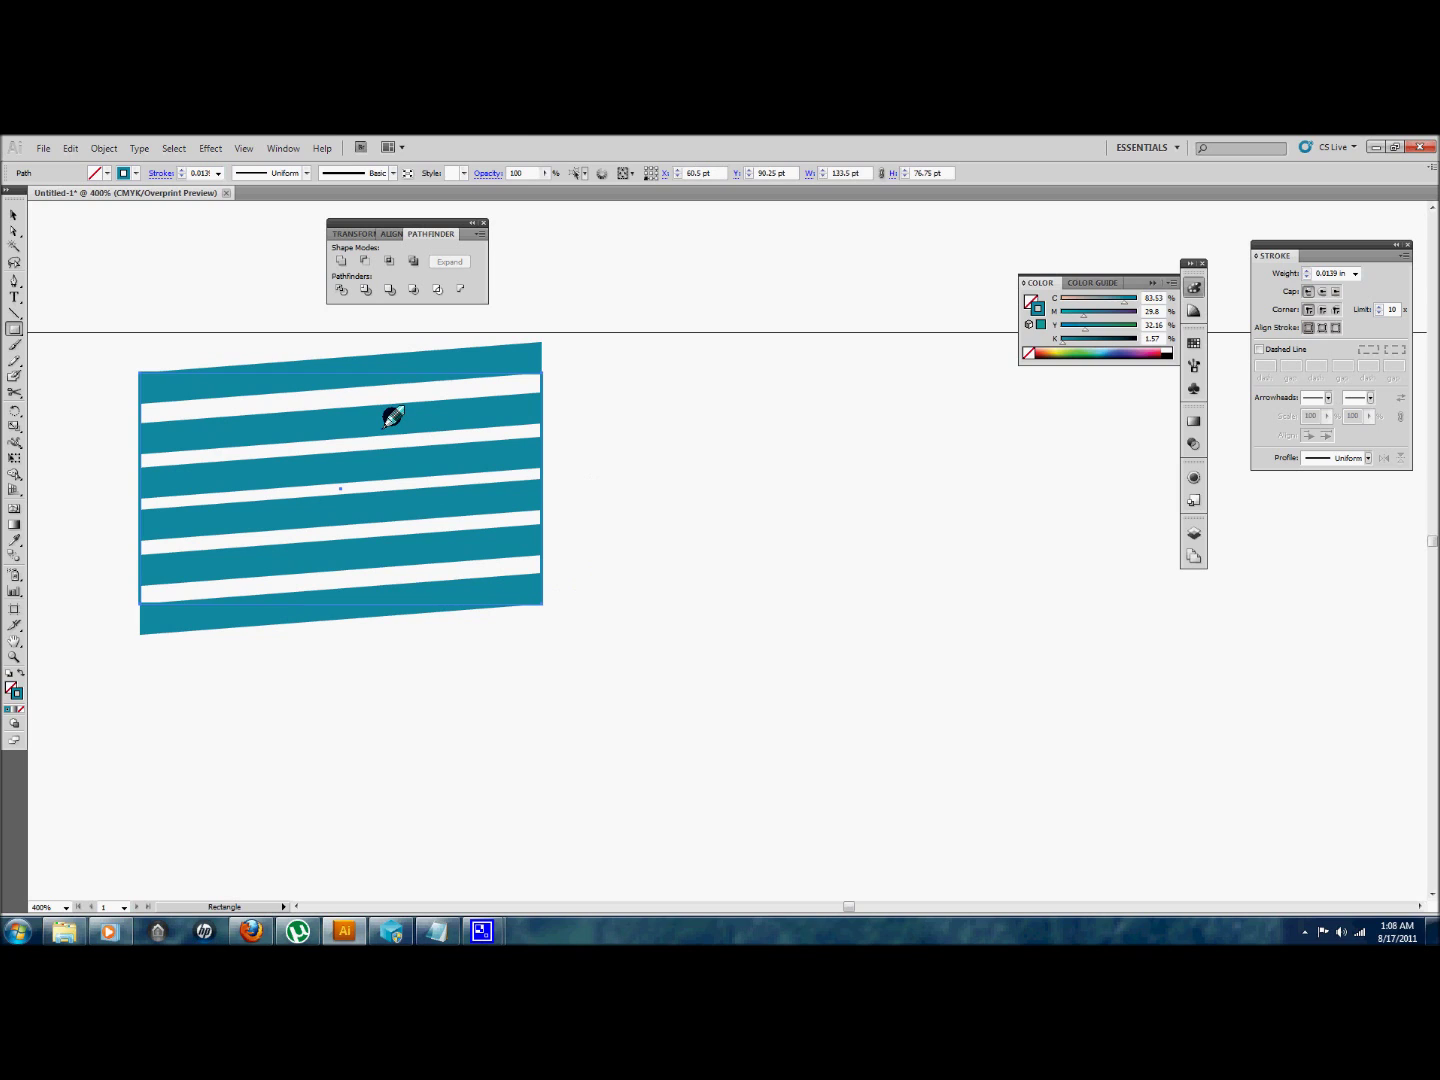
key(Delete)
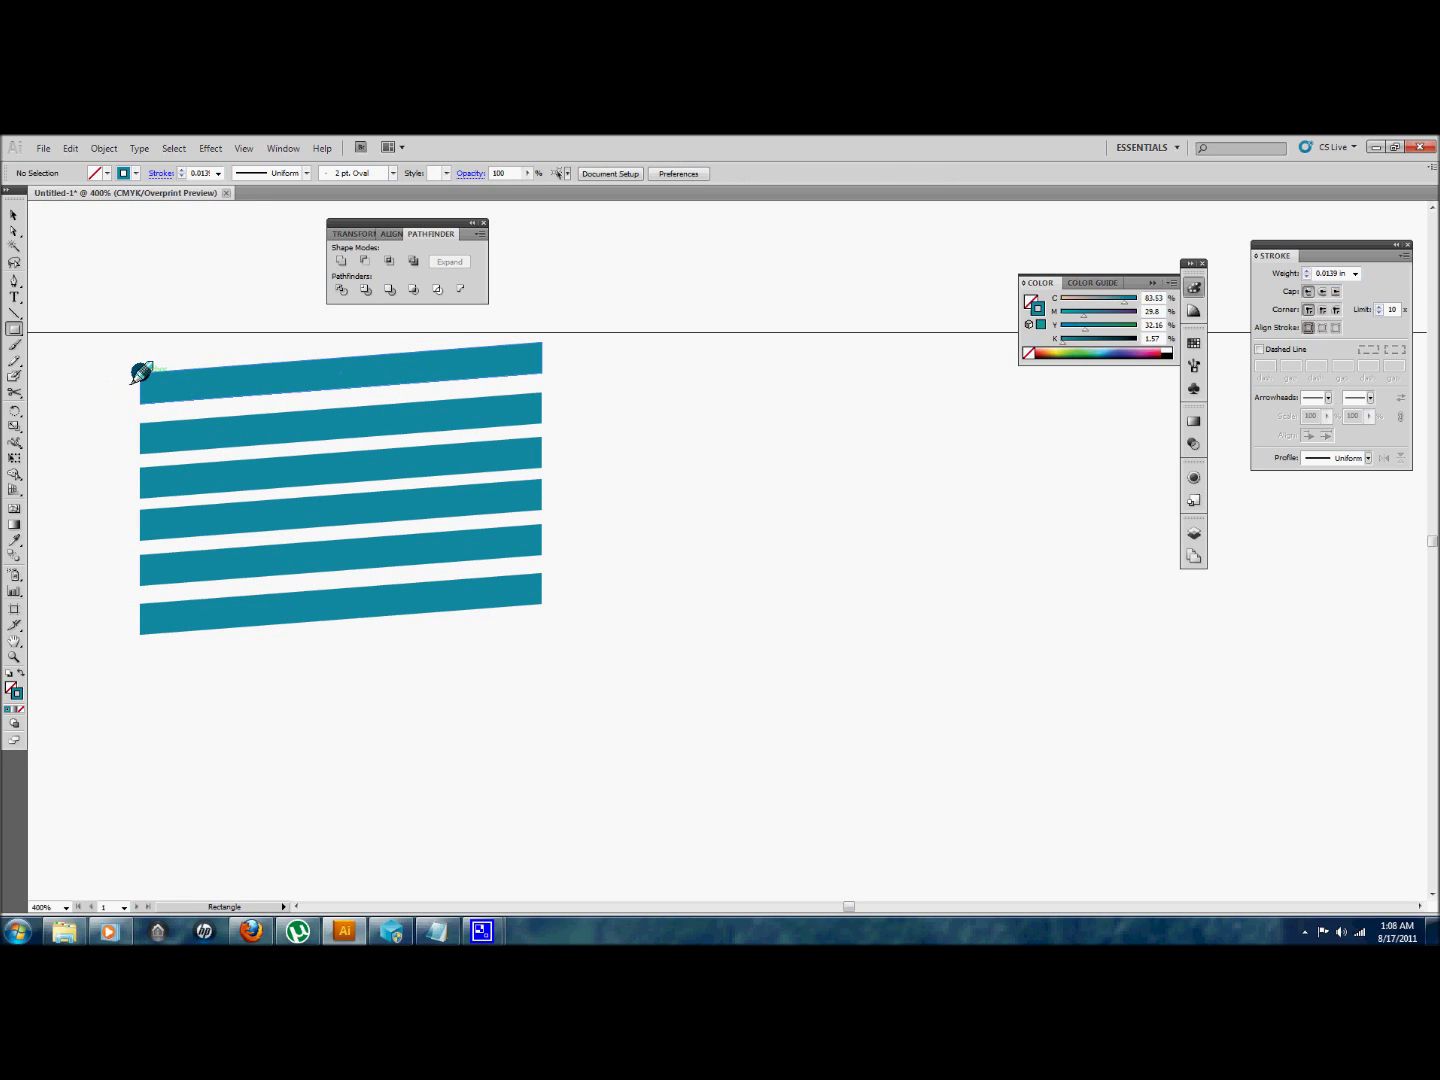
- Draw an unfilled 133.5 by 76.75 pt rectangle over the slanted bars and crop the bars to it with Pathfinder Crop
drag(140, 373, 541, 604)
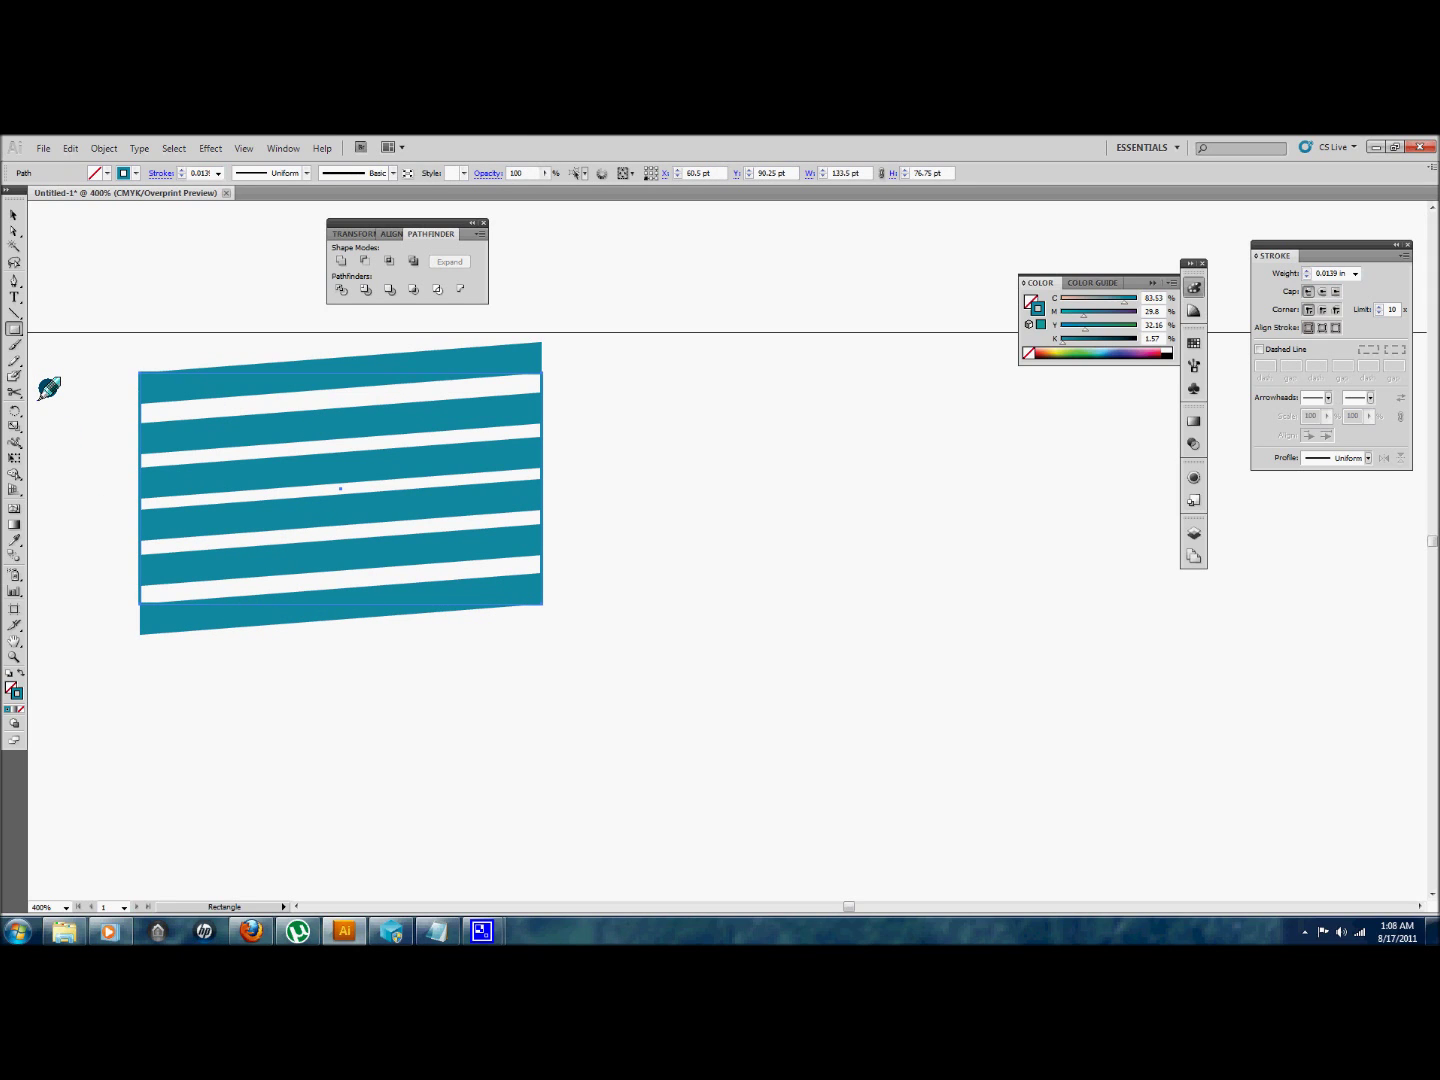
key(v)
drag(82, 328, 650, 638)
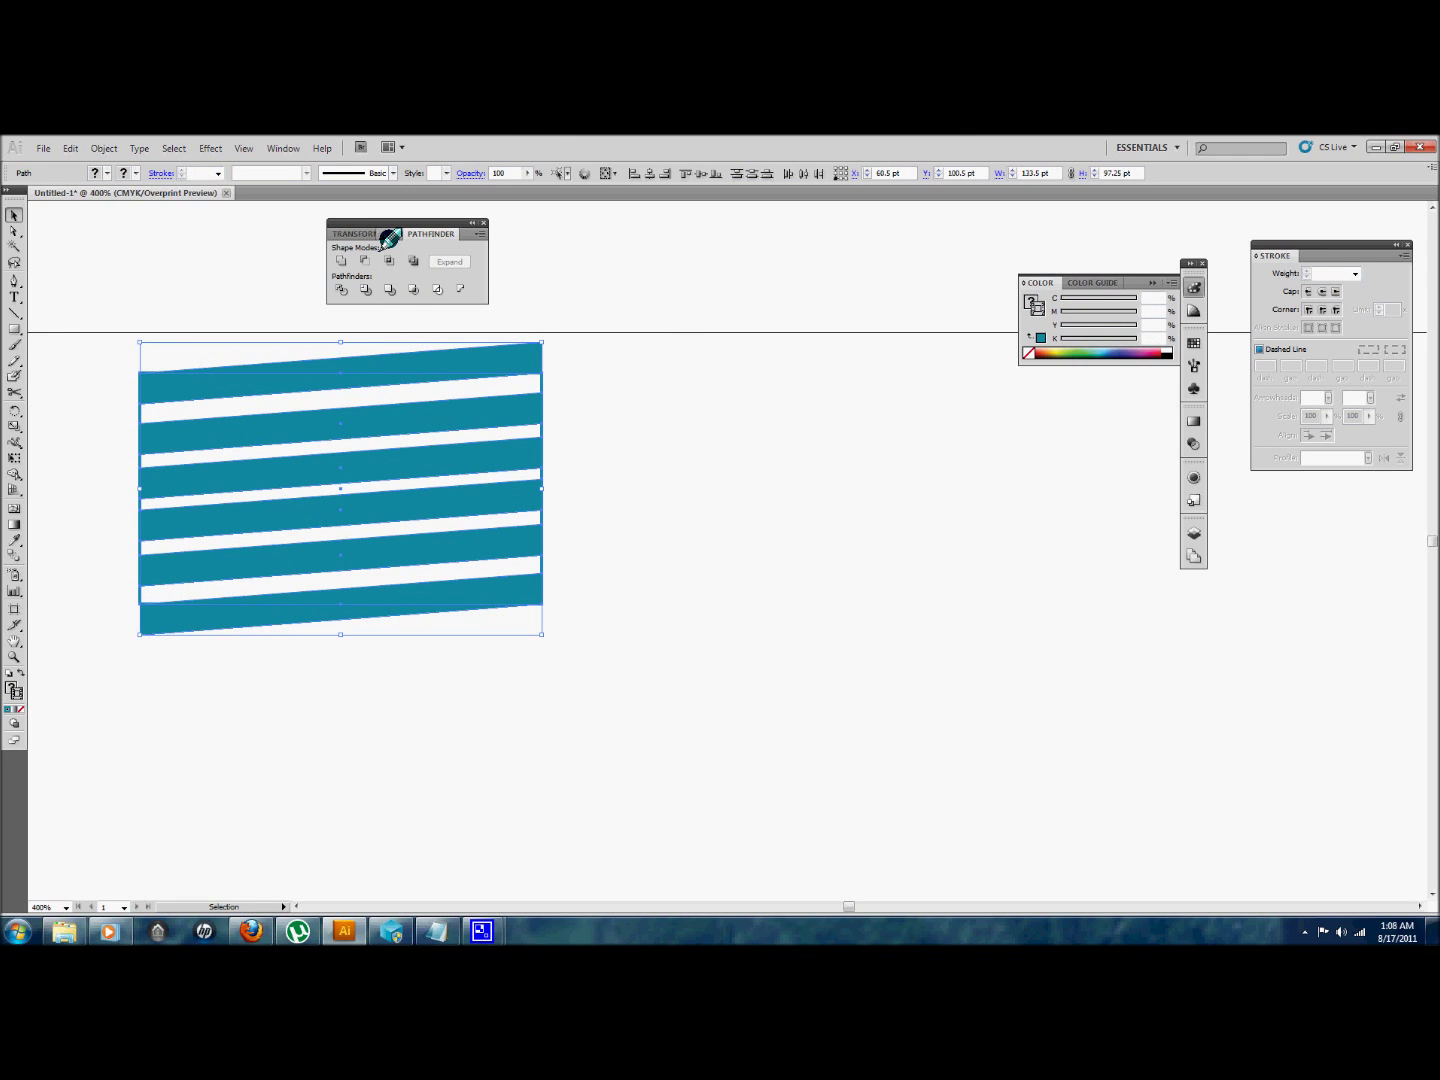
click(283, 148)
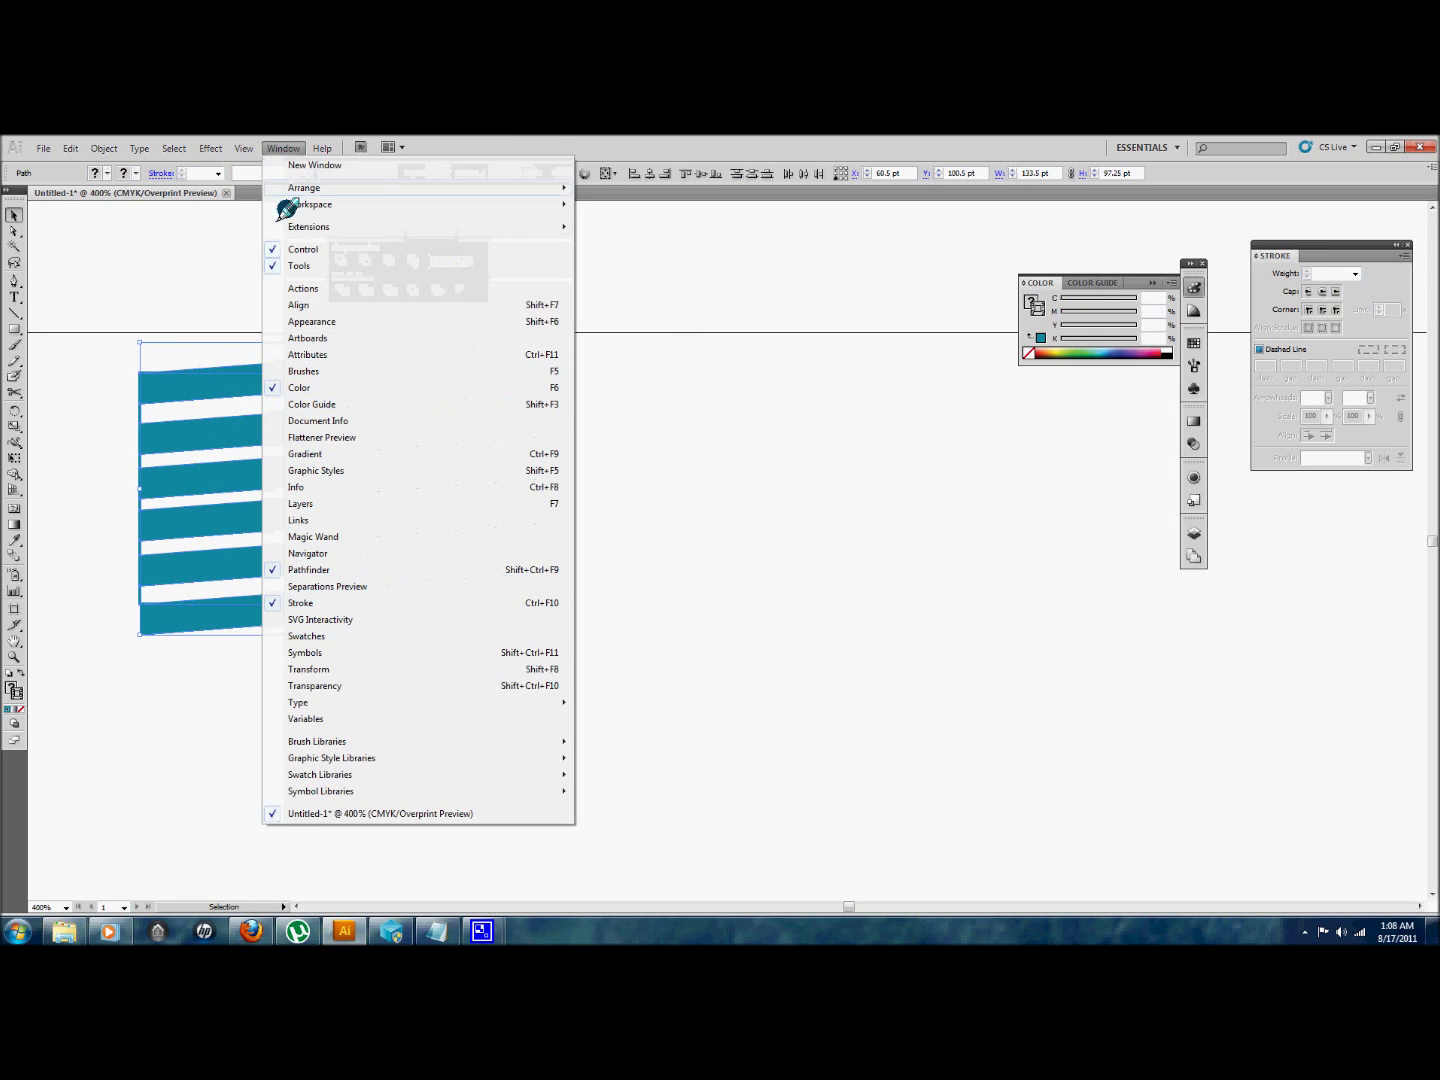
click(841, 137)
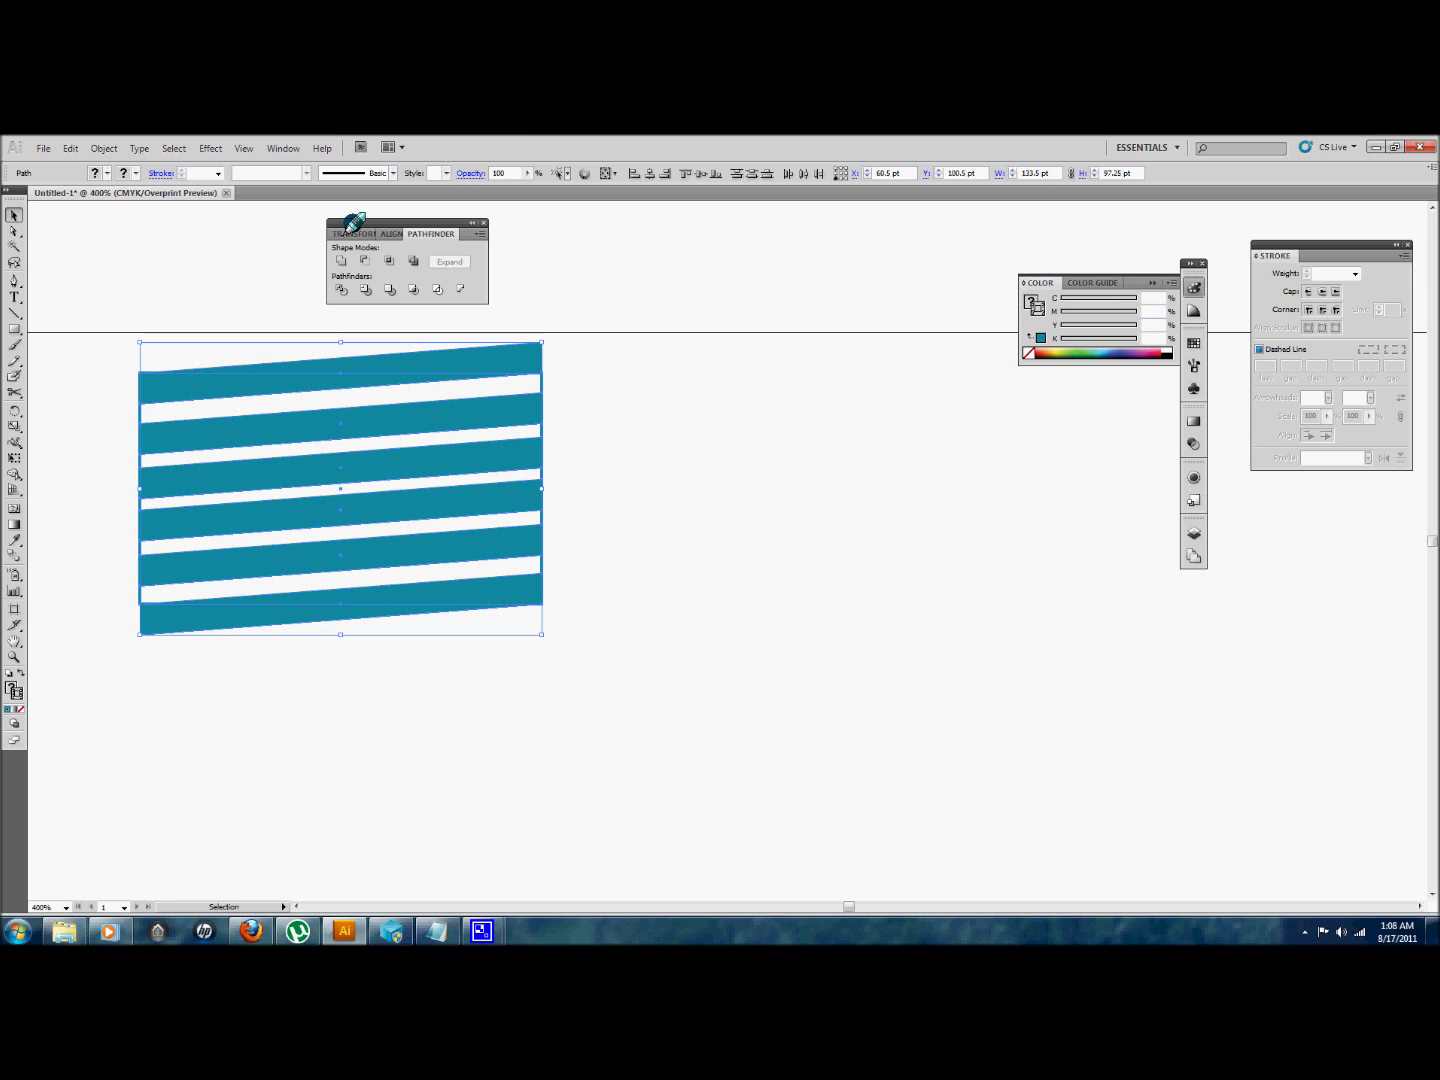
drag(352, 222, 548, 227)
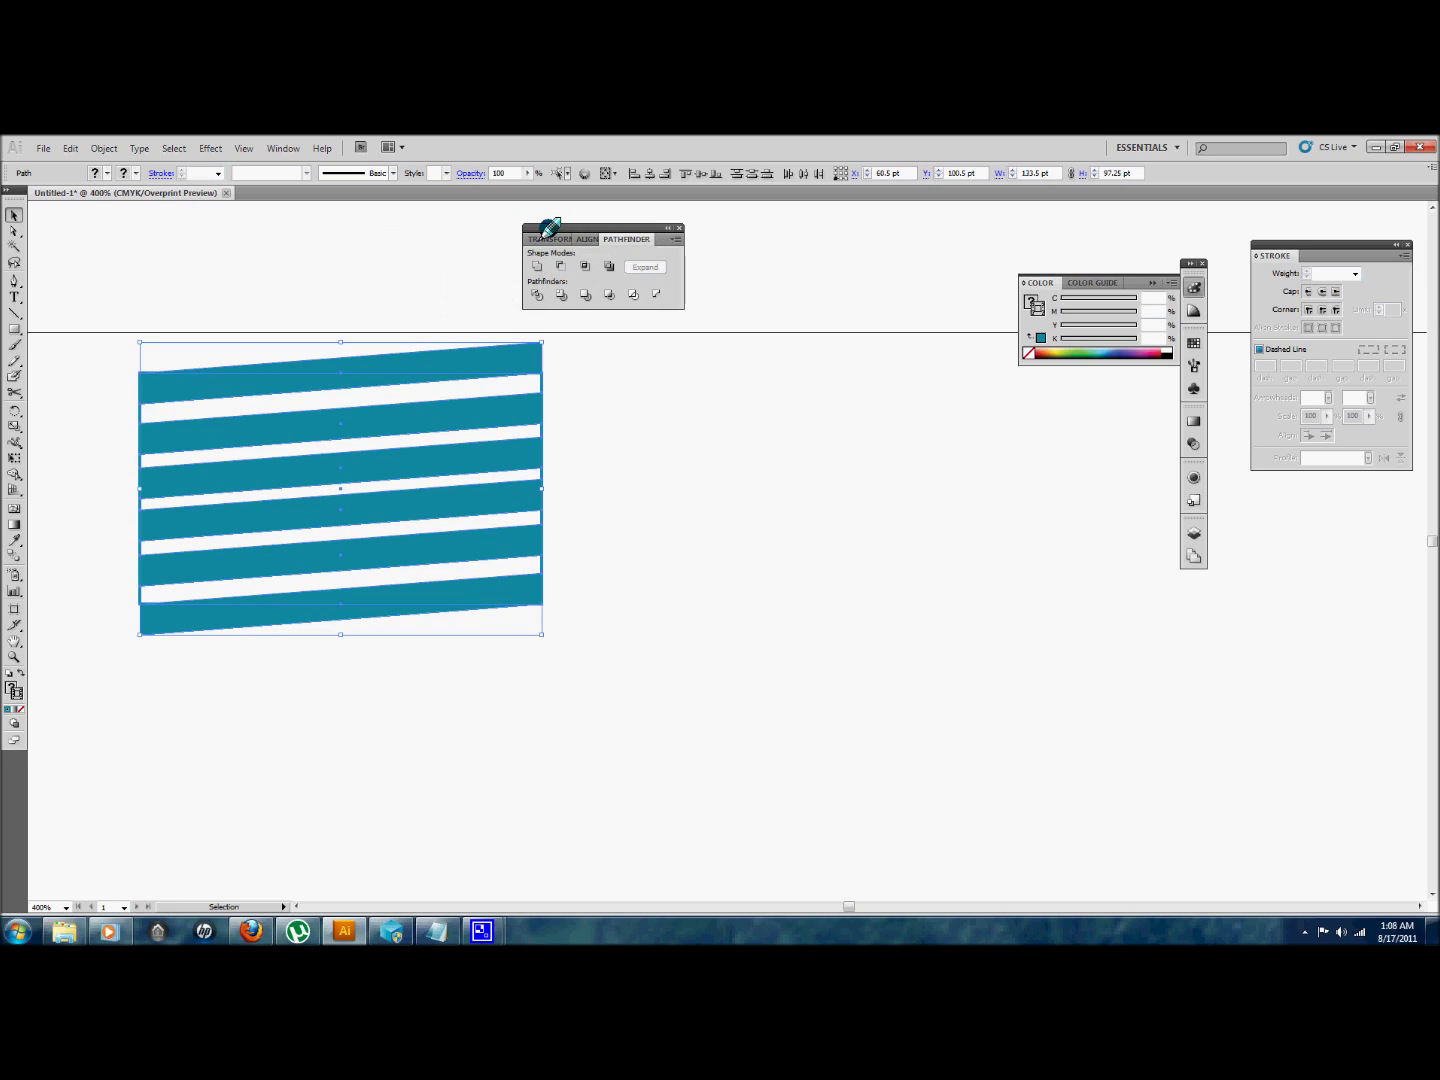
click(611, 292)
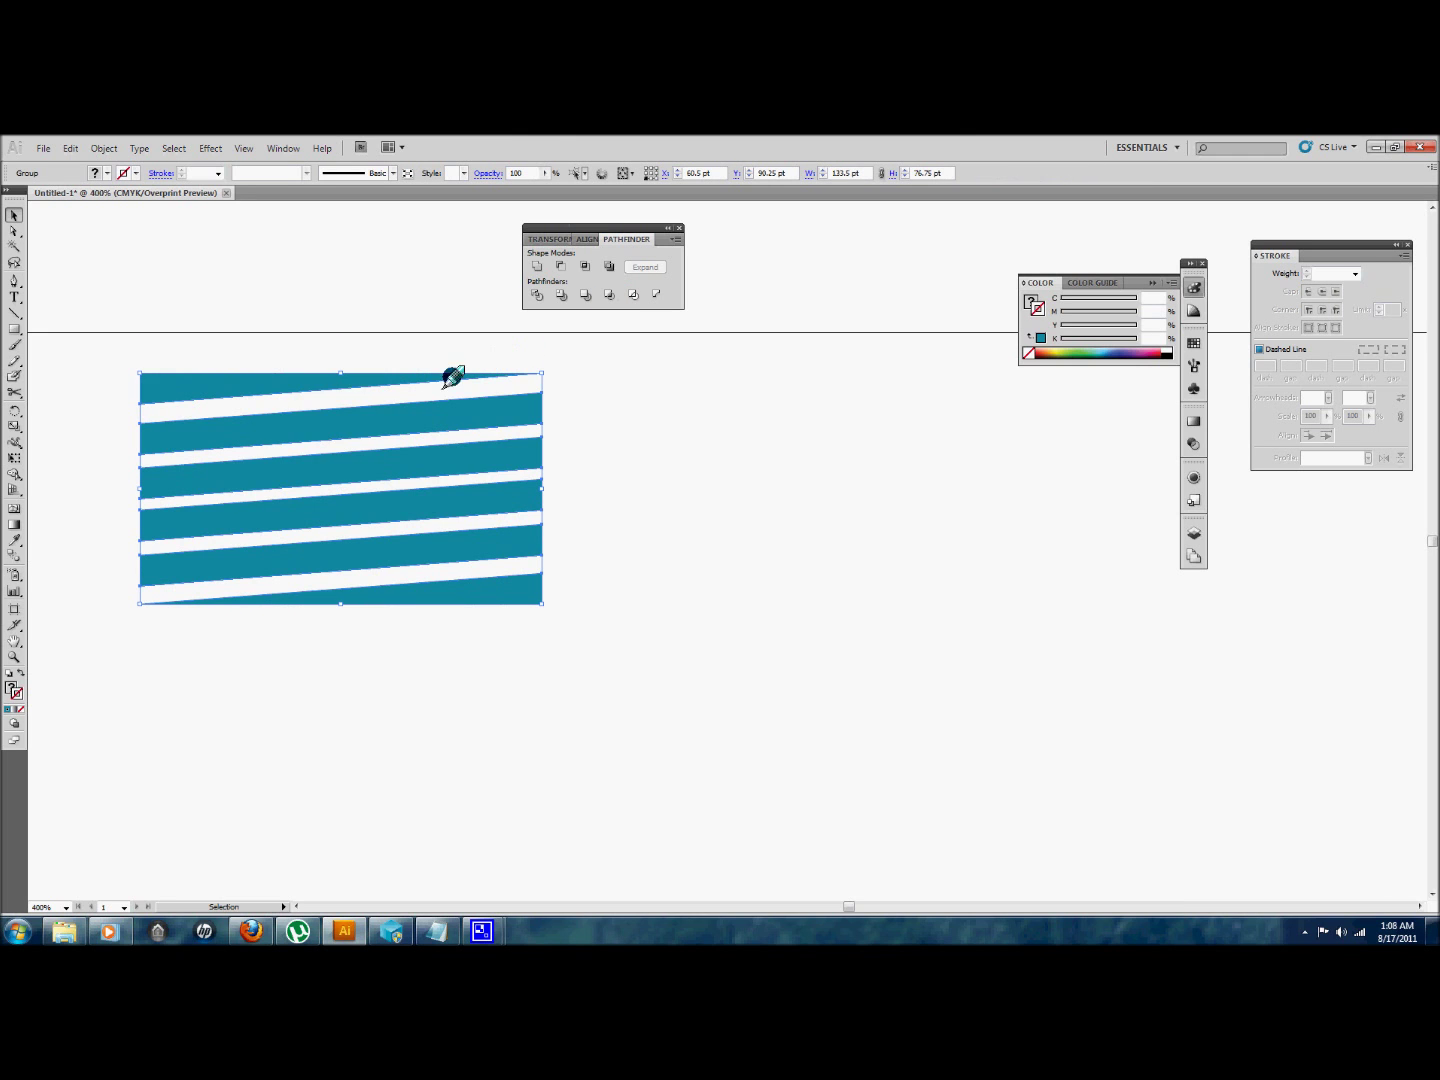
- Save the cropped teal stripes as a new symbol and delete the original artwork from the canvas
mouse_move(434, 408)
mouse_down()
mouse_move(1170, 410)
mouse_move(1203, 380)
mouse_move(1065, 410)
mouse_move(401, 426)
mouse_move(1093, 379)
mouse_move(452, 398)
mouse_up()
key(Delete)
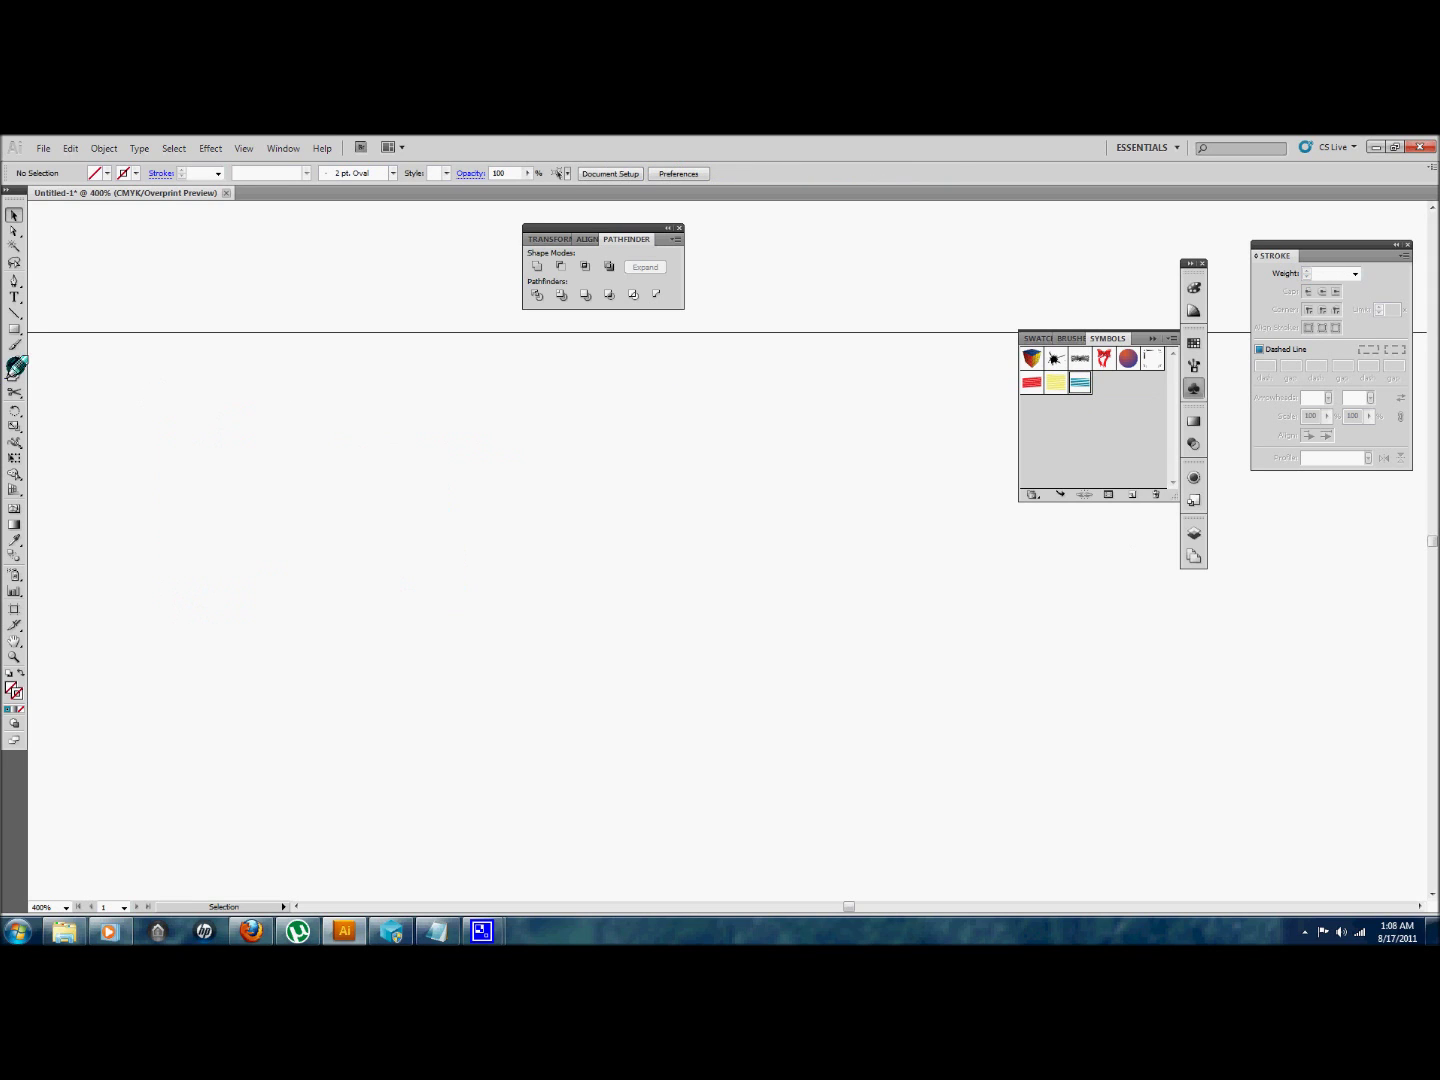
- Draw a nearly circular ellipse about 102 by 100.75 pt below the artboard edge and fill it with teal
click(16, 328)
drag(16, 328, 76, 362)
drag(398, 425, 706, 729)
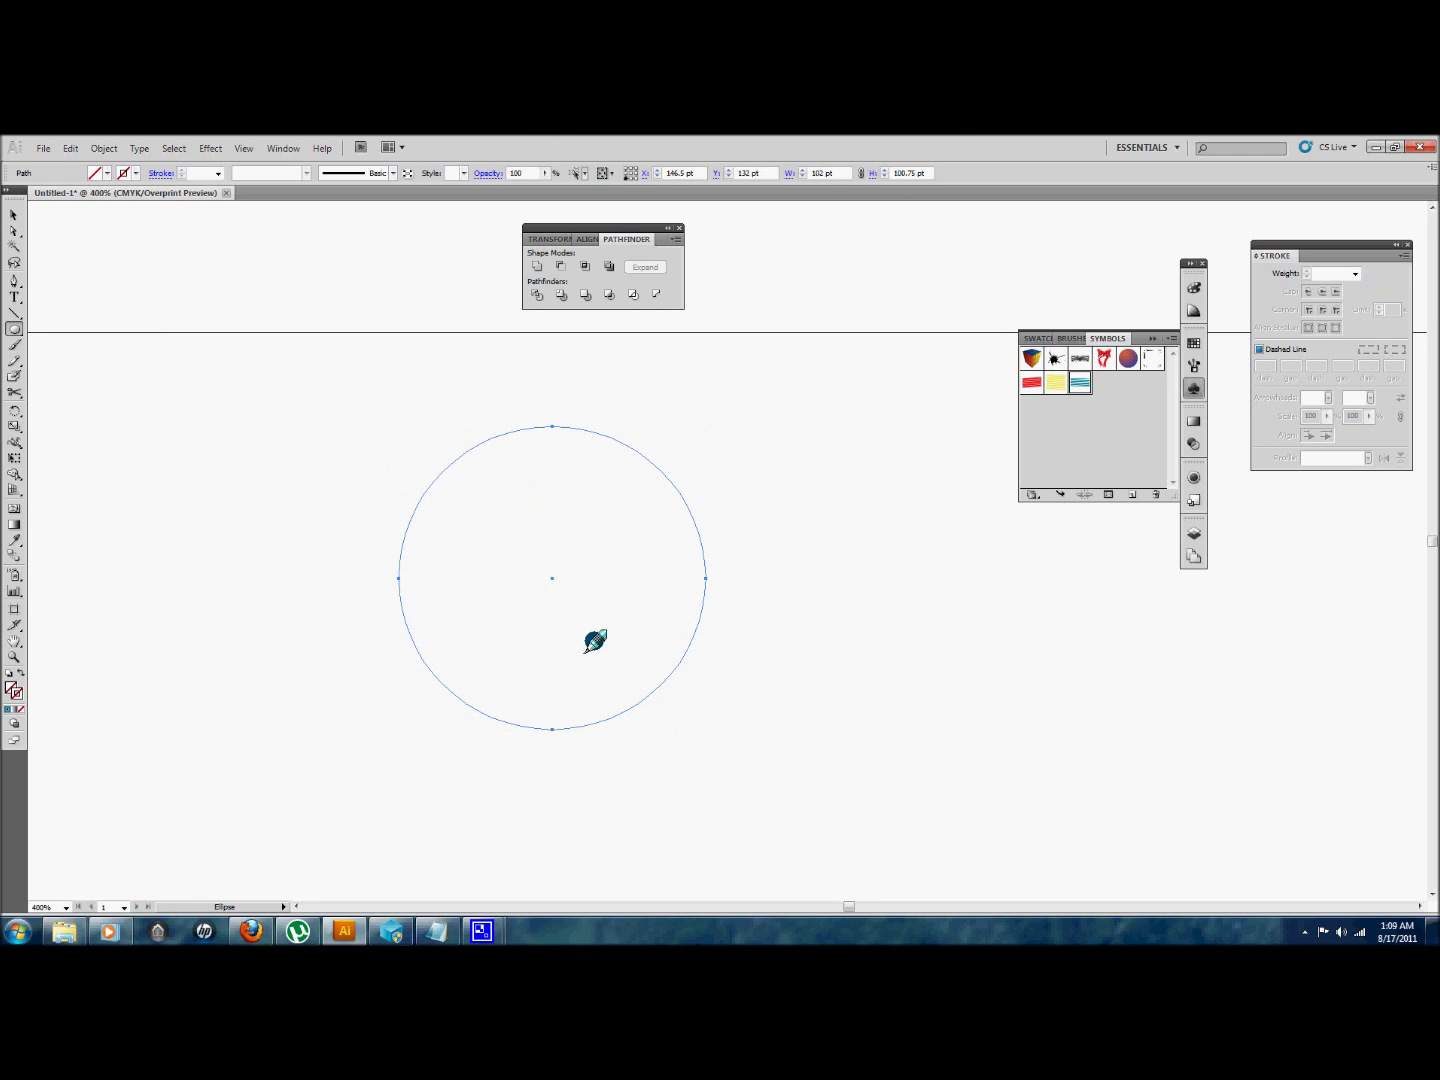
click(11, 685)
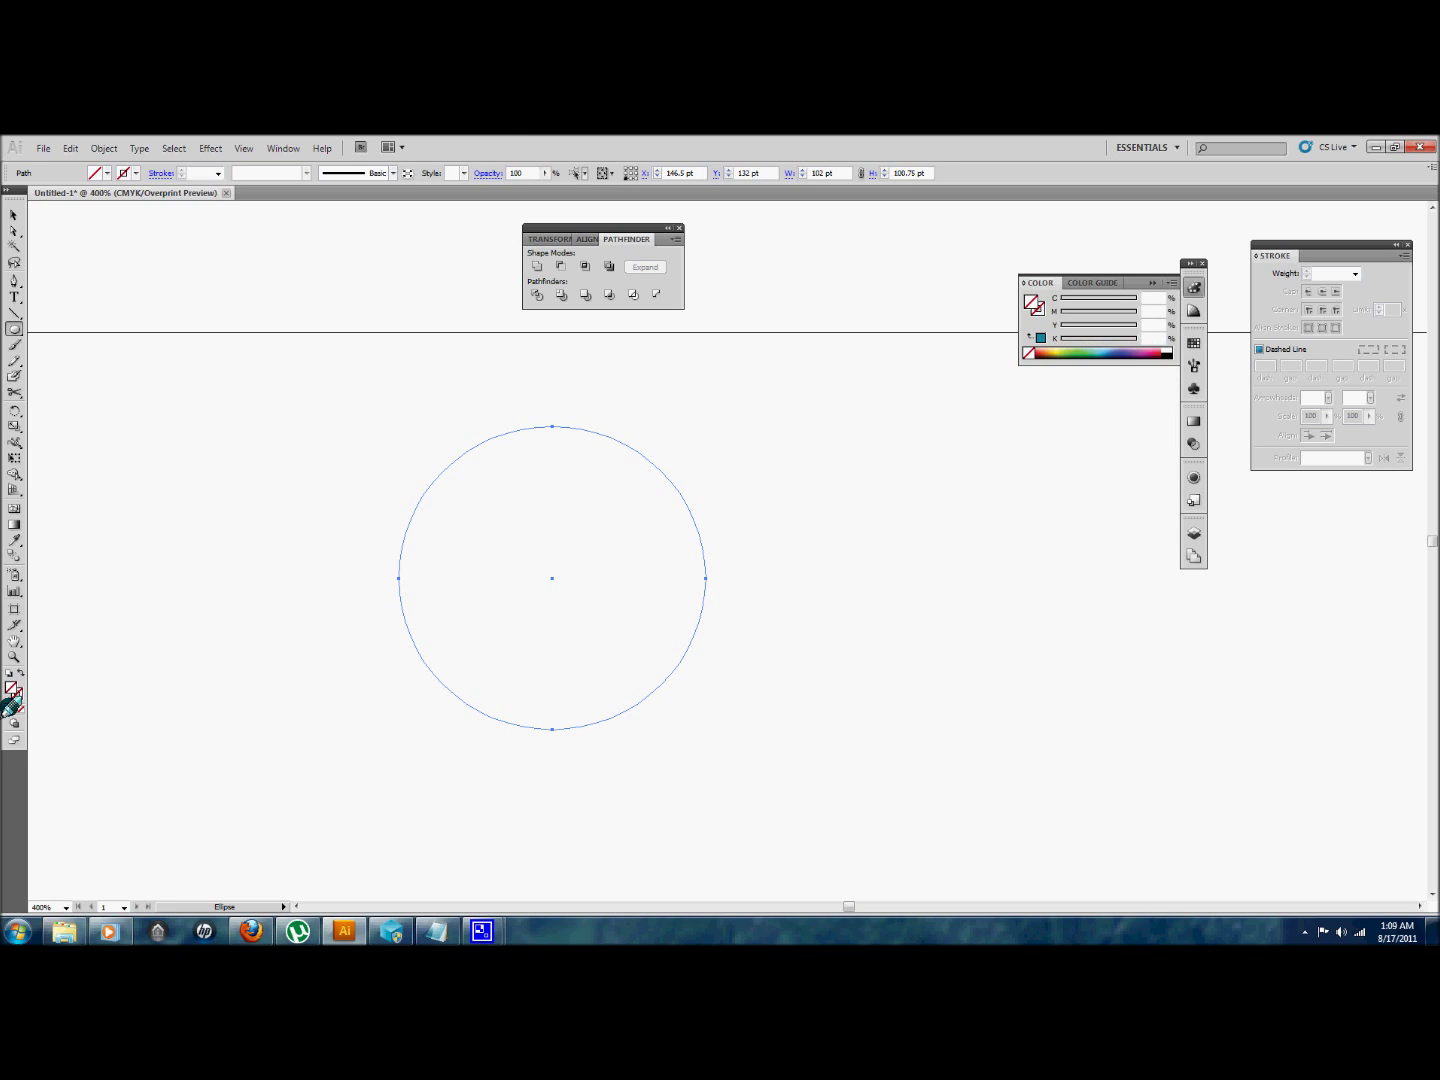
click(12, 706)
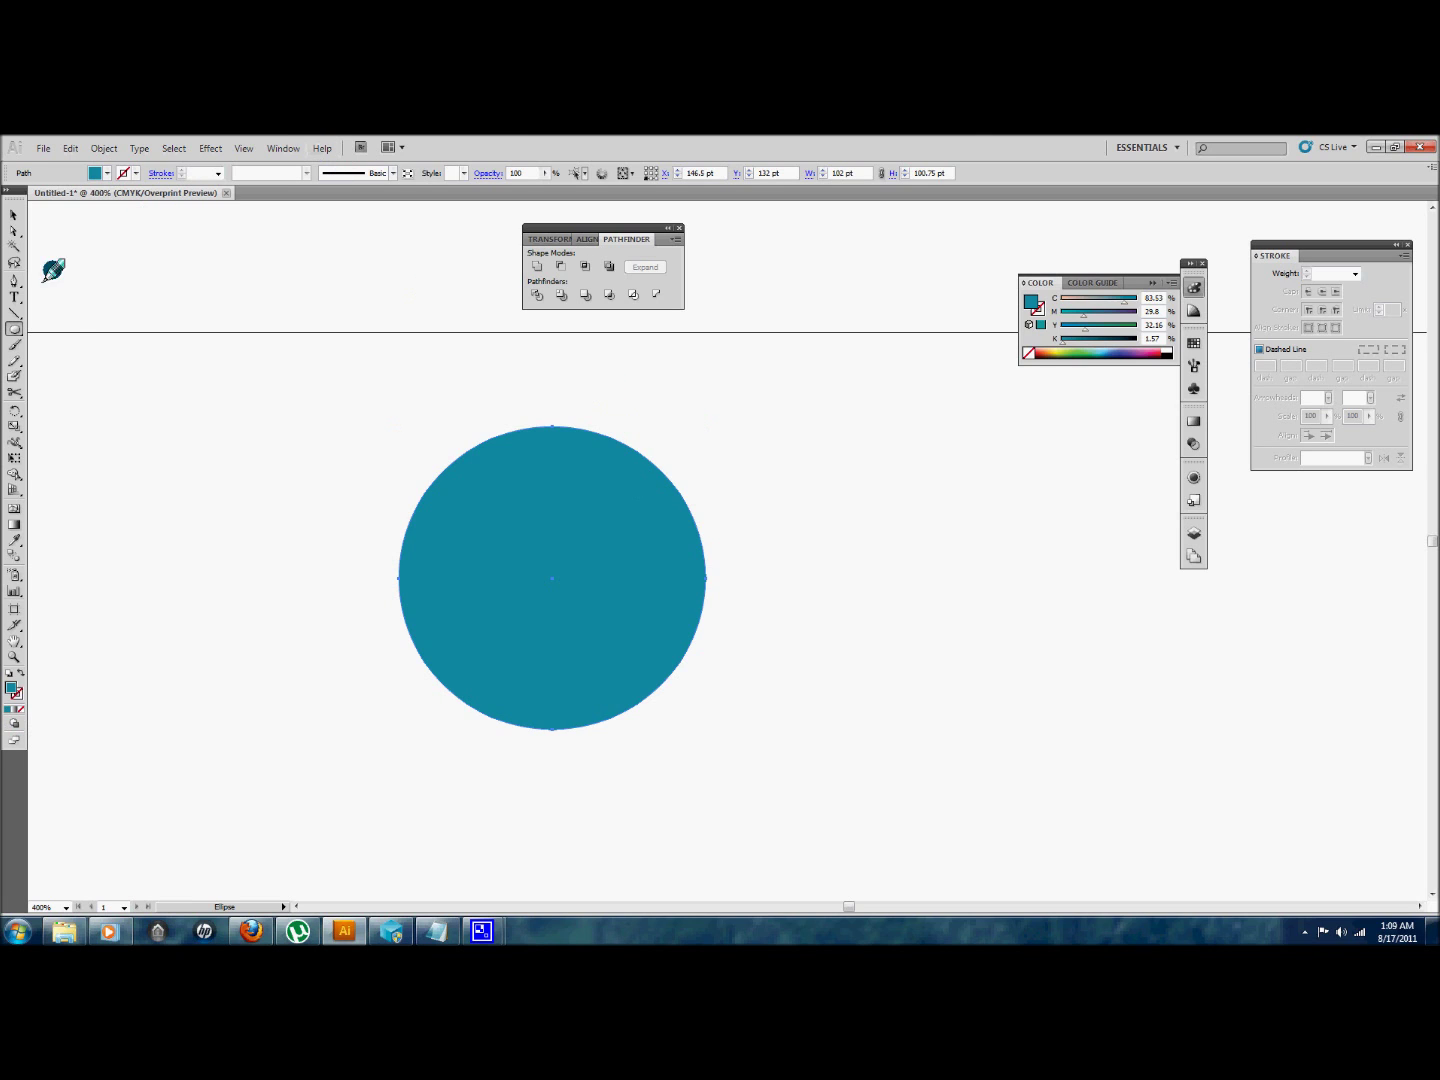
- Draw a vertical line through the circle's centre from its top to its bottom anchor and divide the circle along it
click(14, 313)
drag(14, 313, 70, 313)
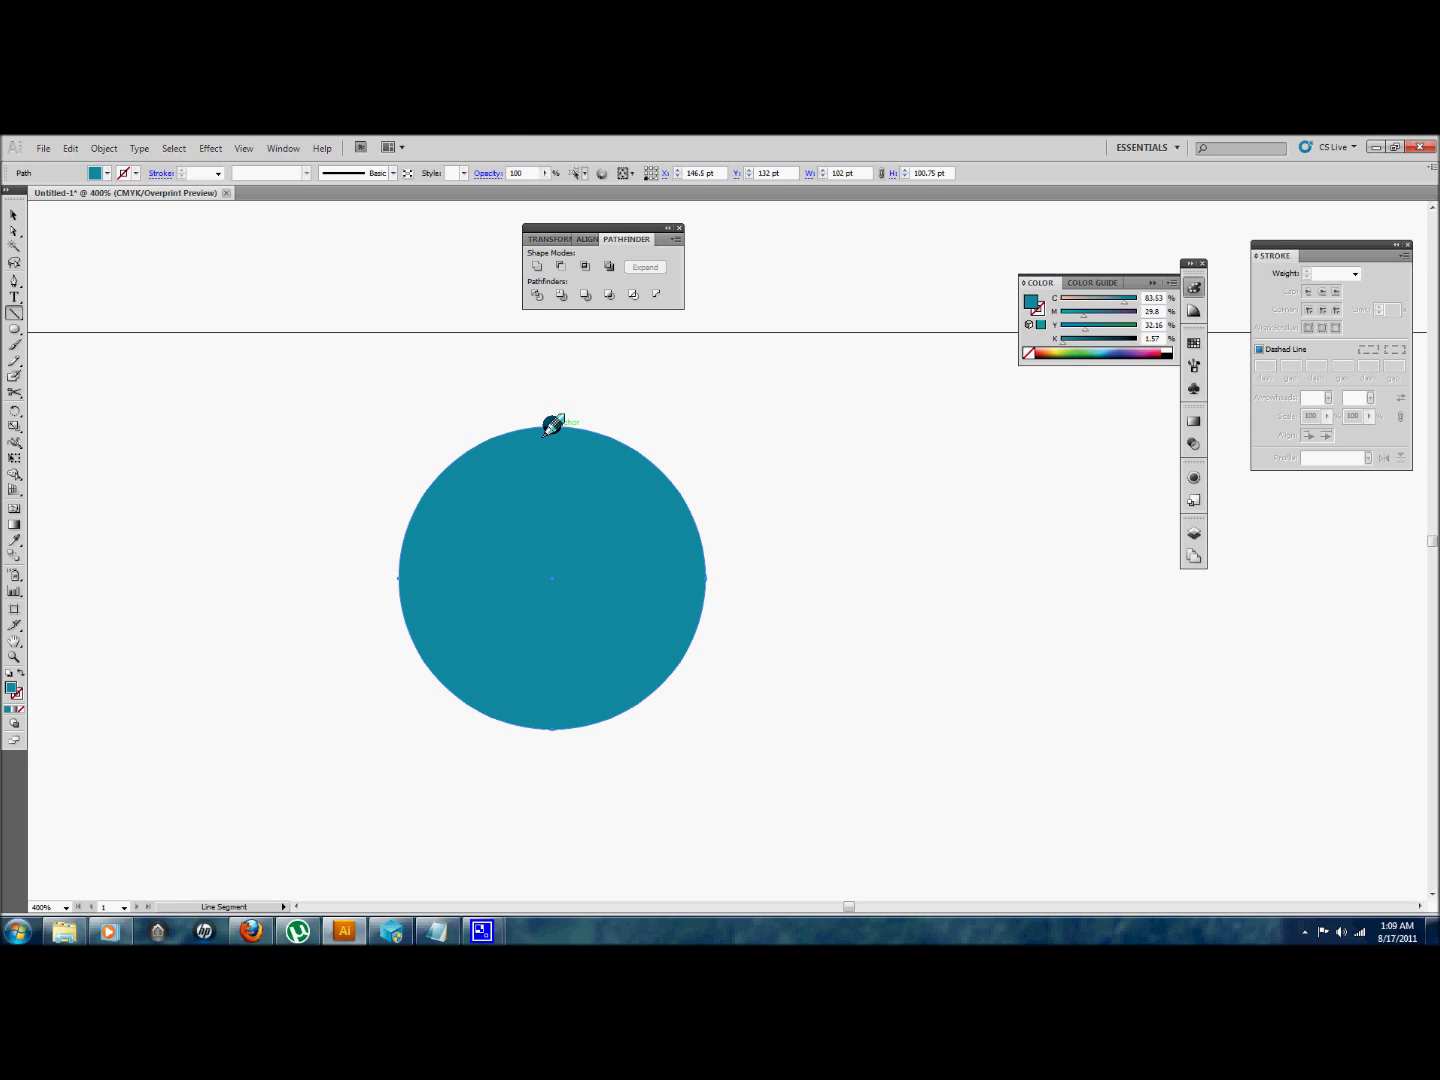
drag(553, 430, 551, 730)
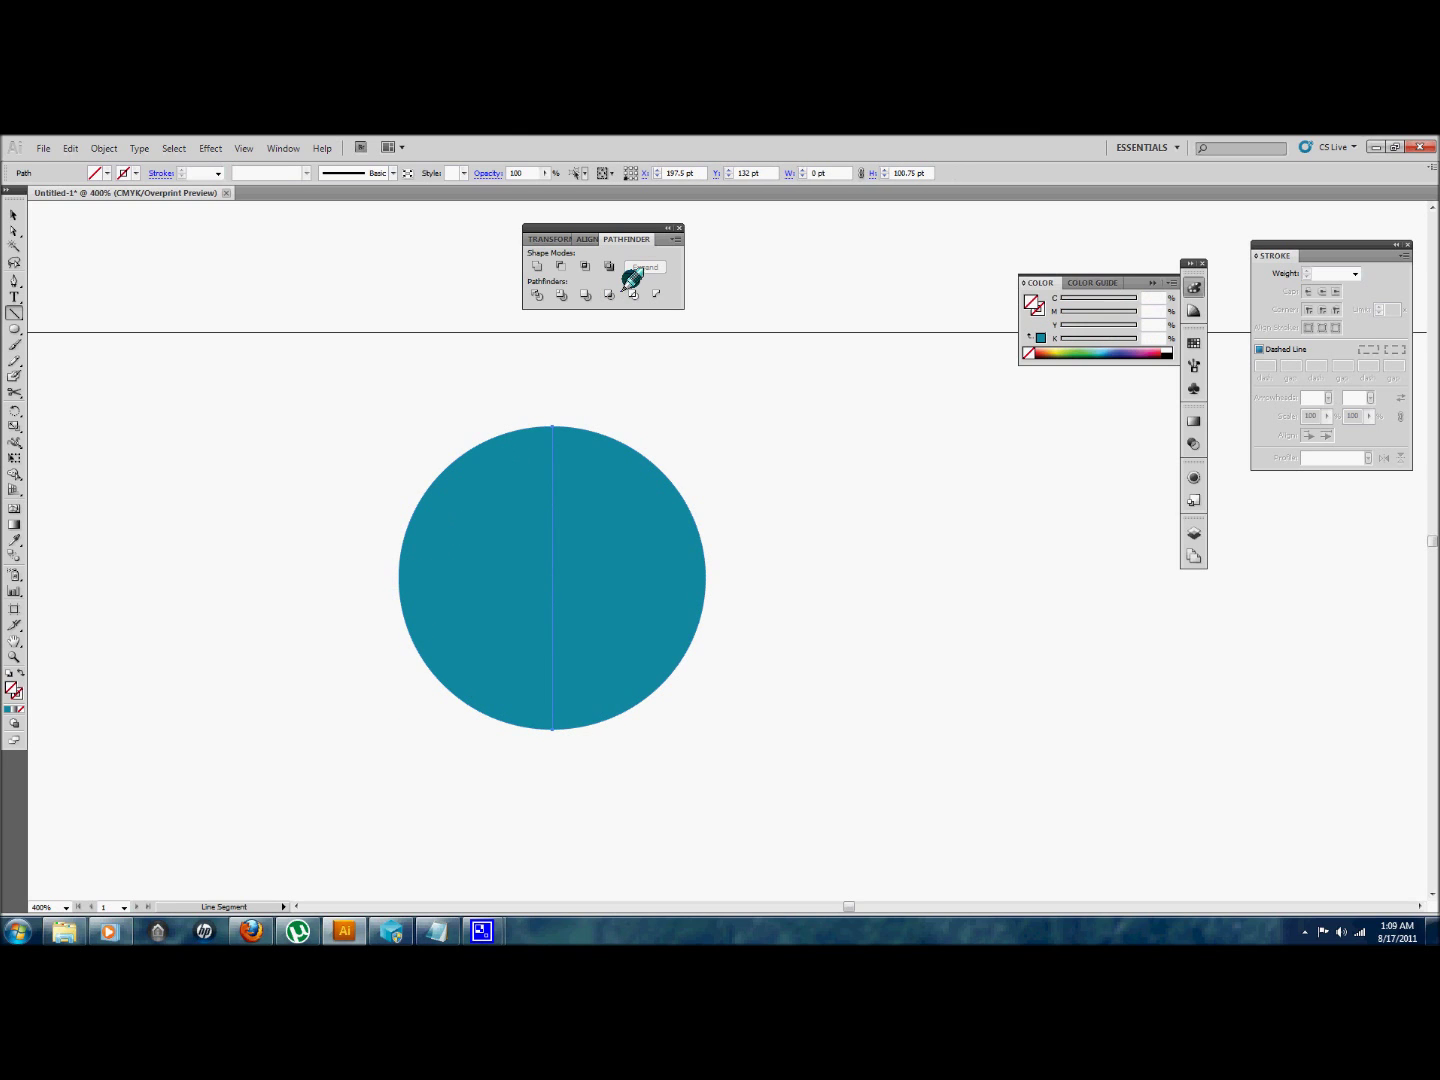
key(ctrl+a)
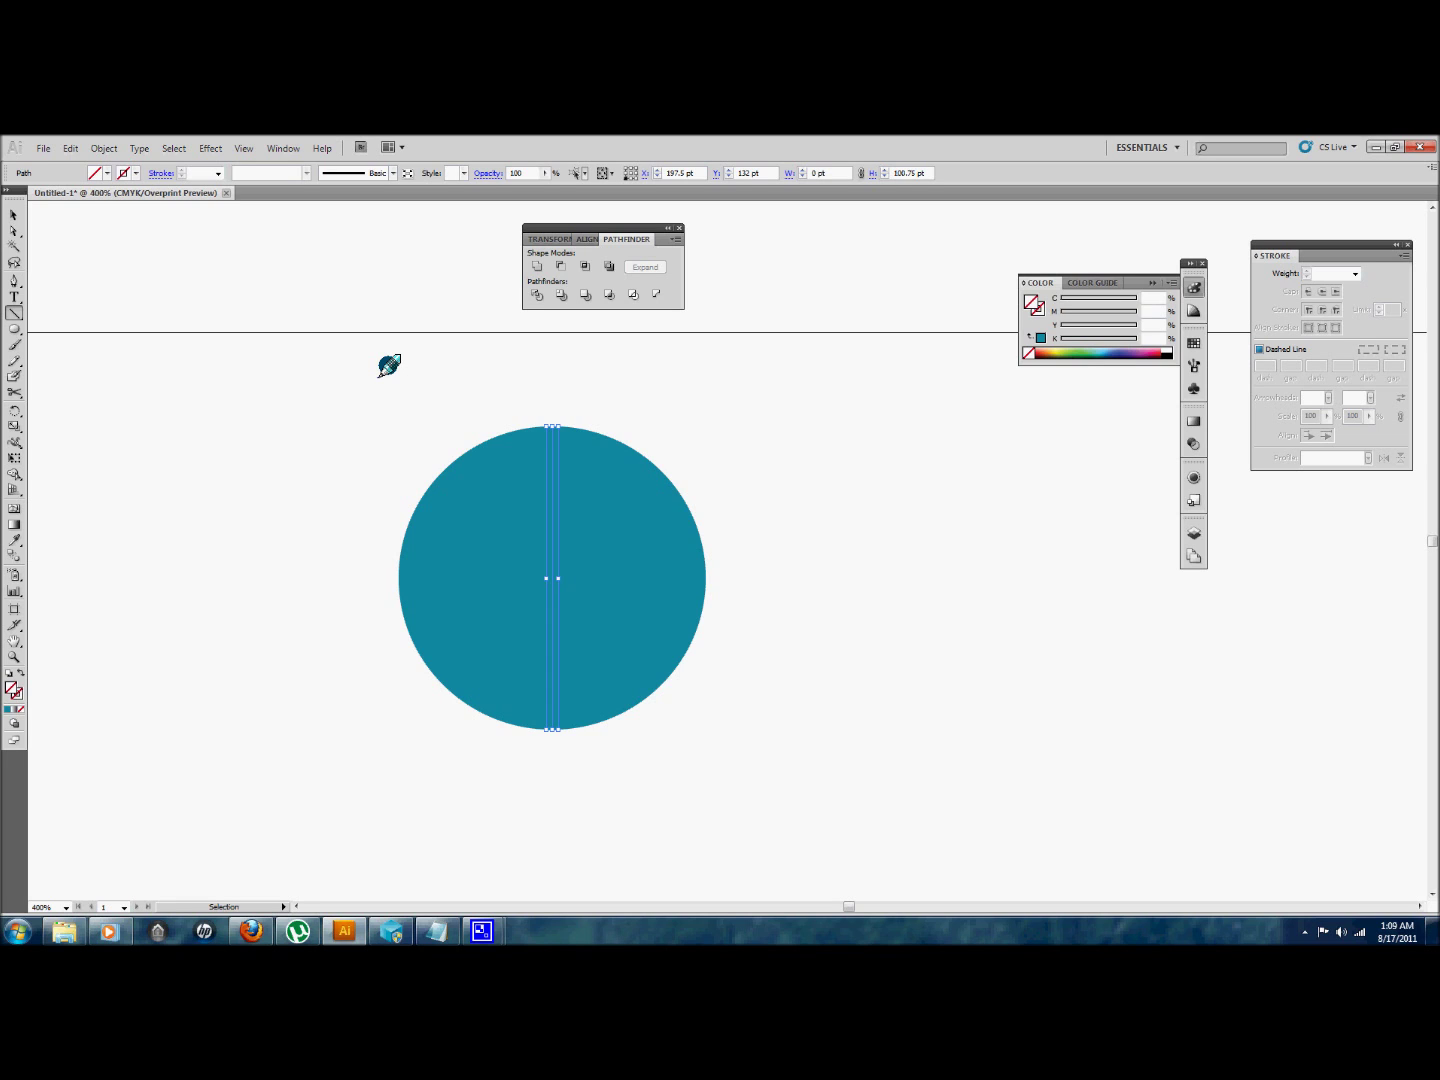
drag(338, 360, 797, 779)
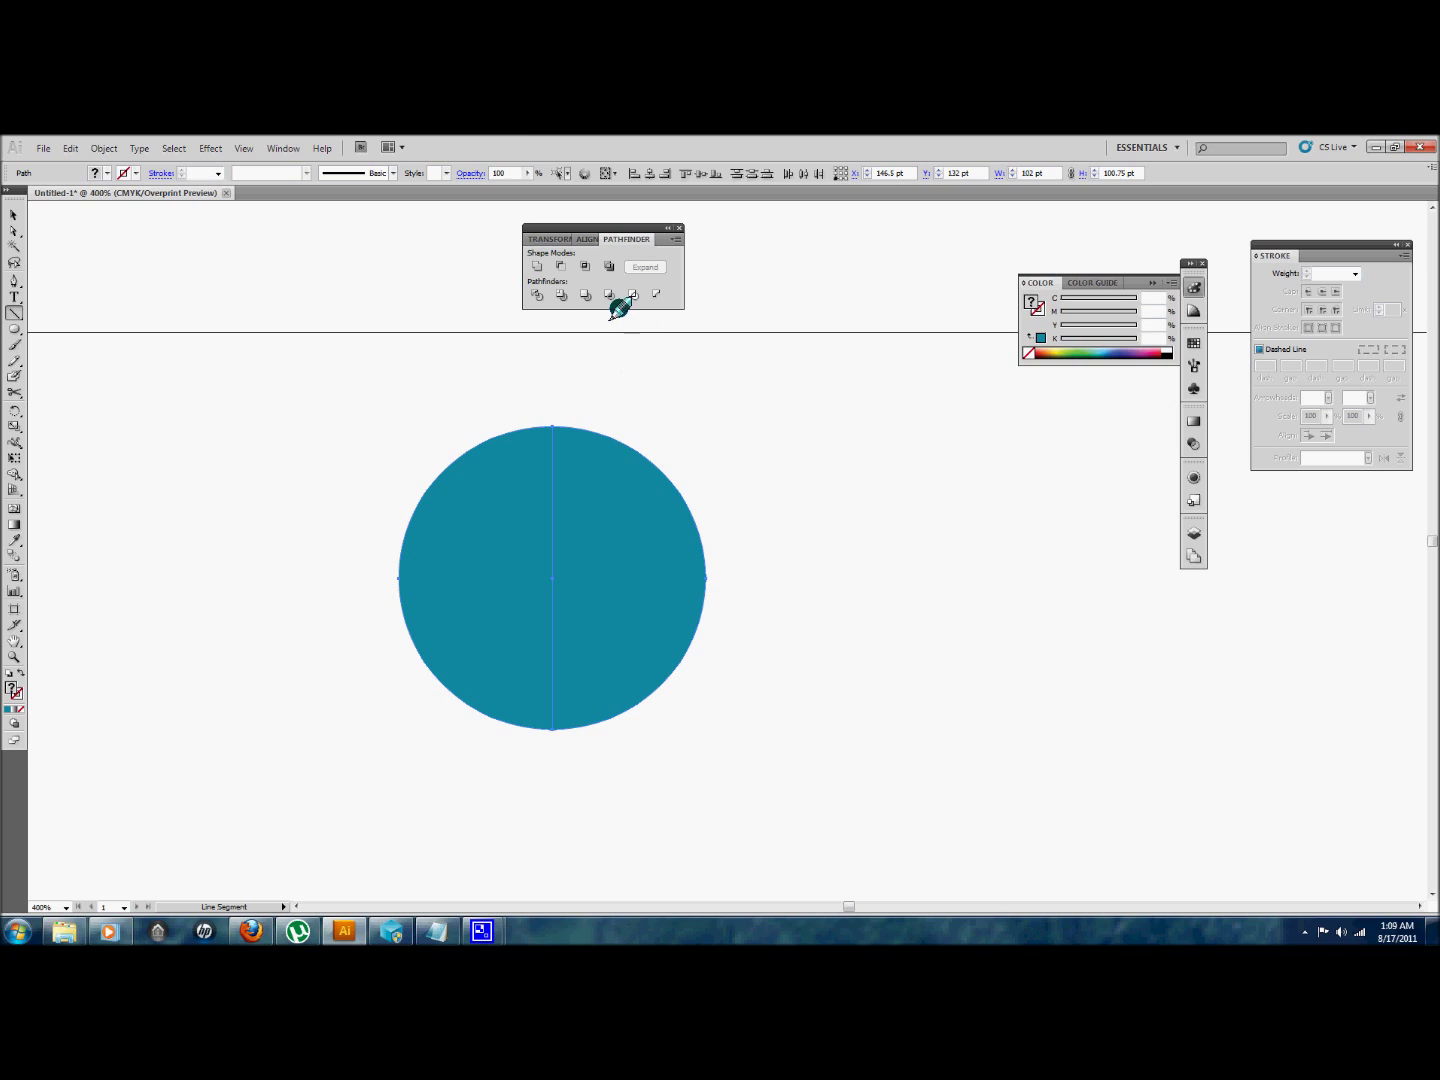
click(540, 292)
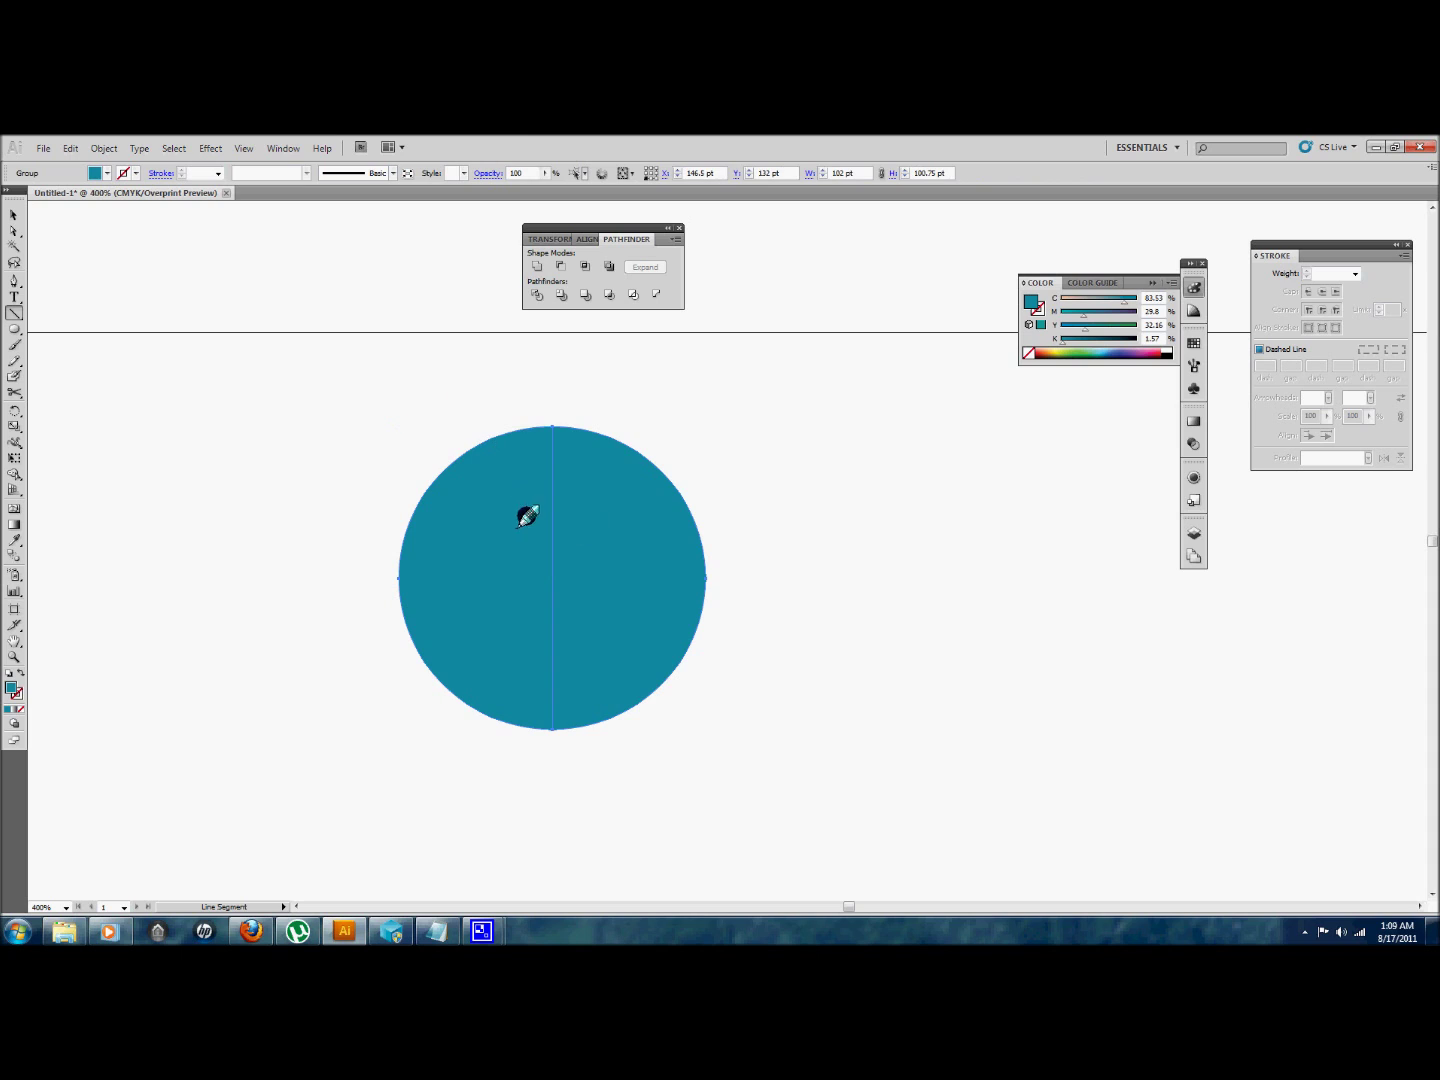
- Ungroup the divided circle and delete its left half
drag(475, 463, 475, 578)
key(ctrl+z)
right_click(523, 538)
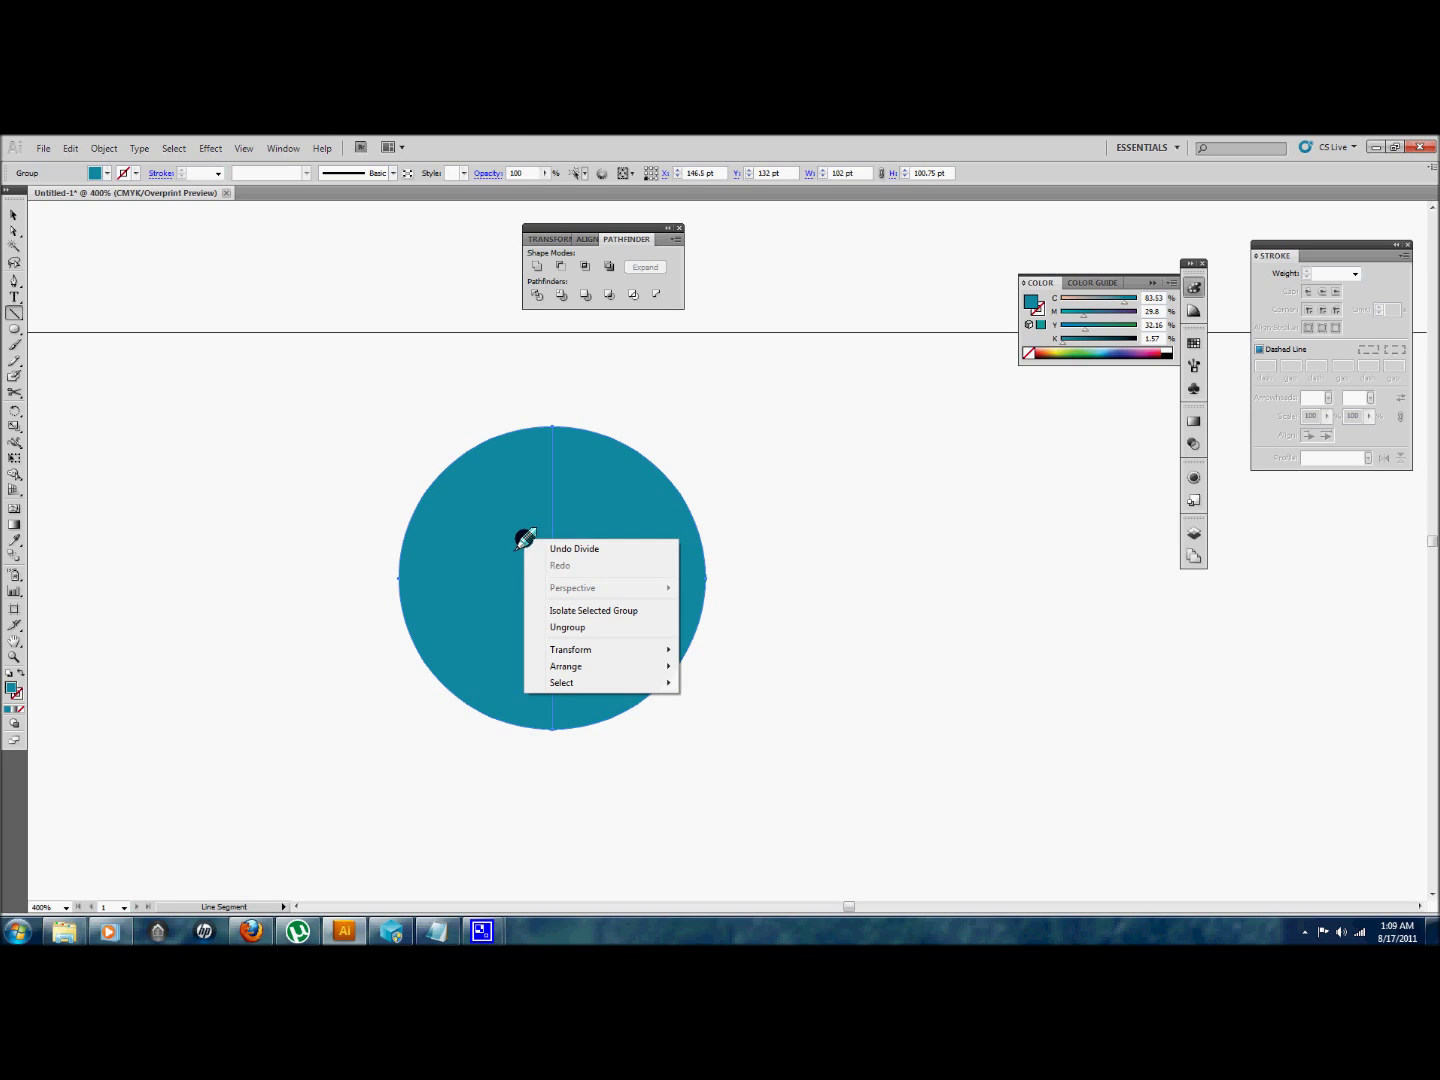
click(588, 628)
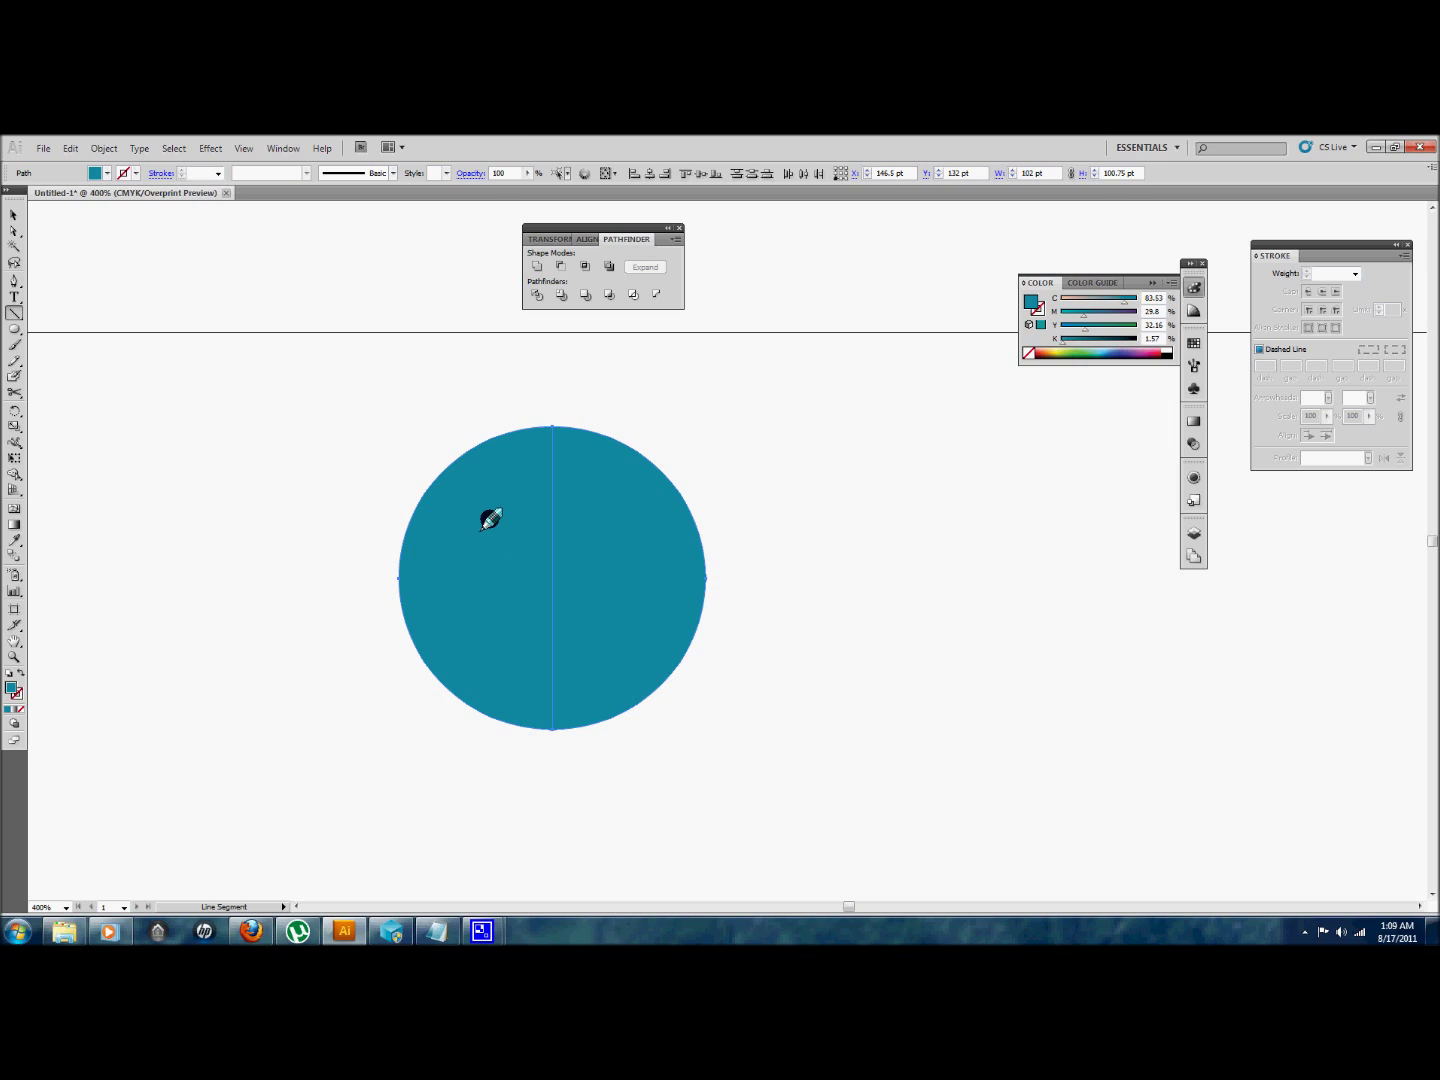
key(ctrl)
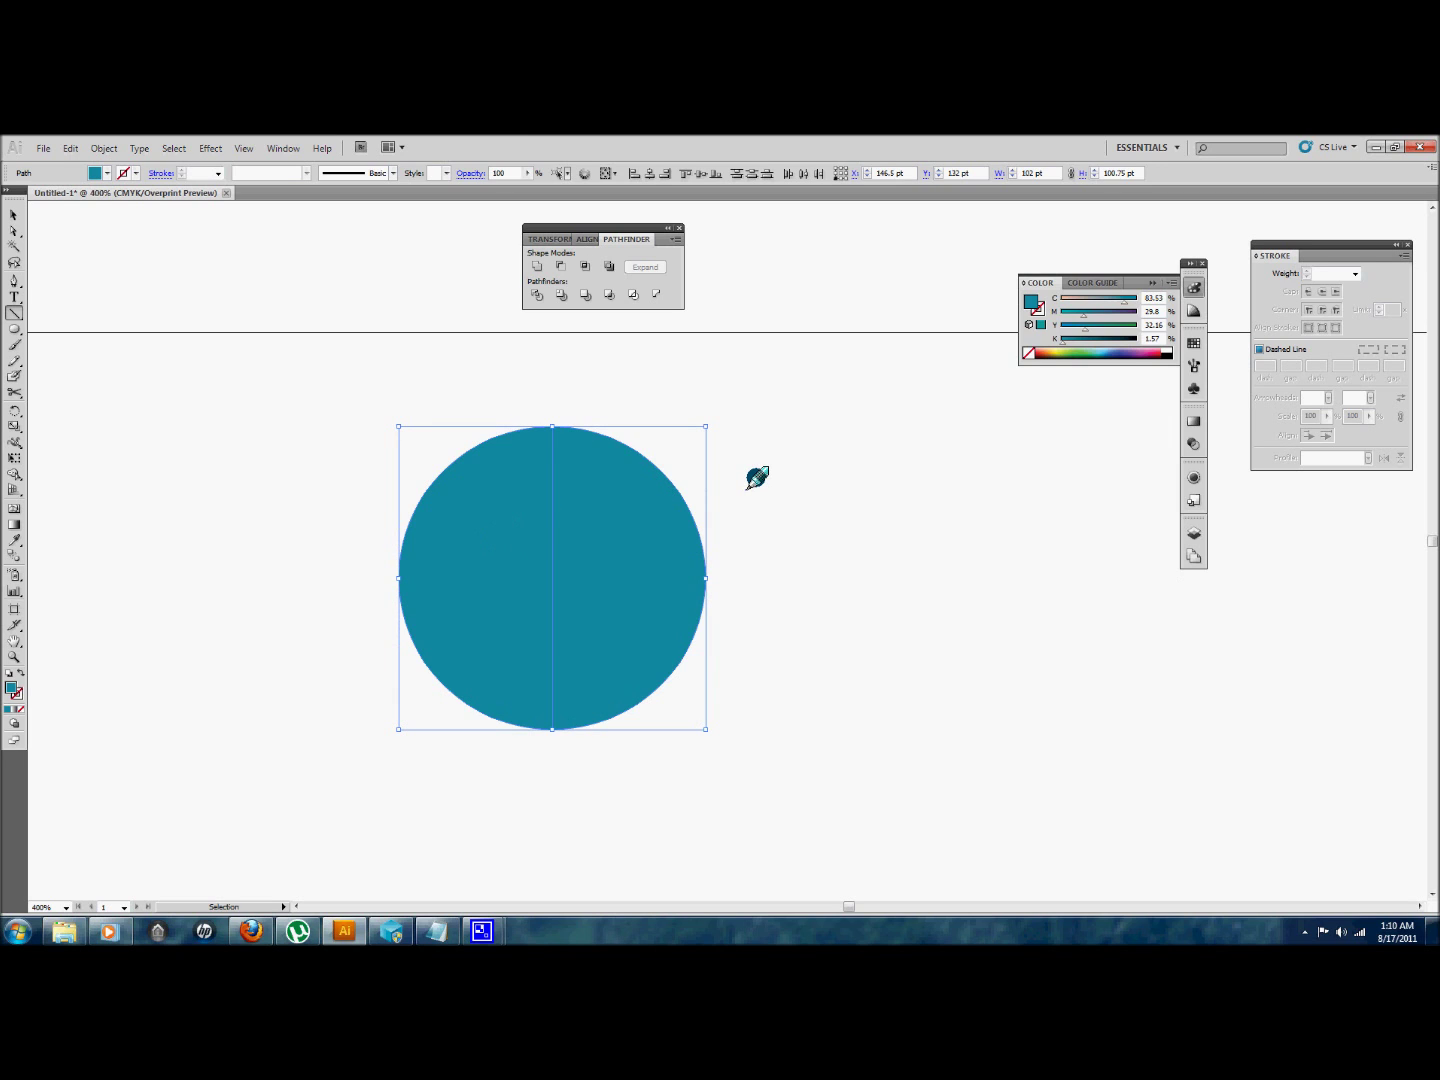
ctrl+click(757, 478)
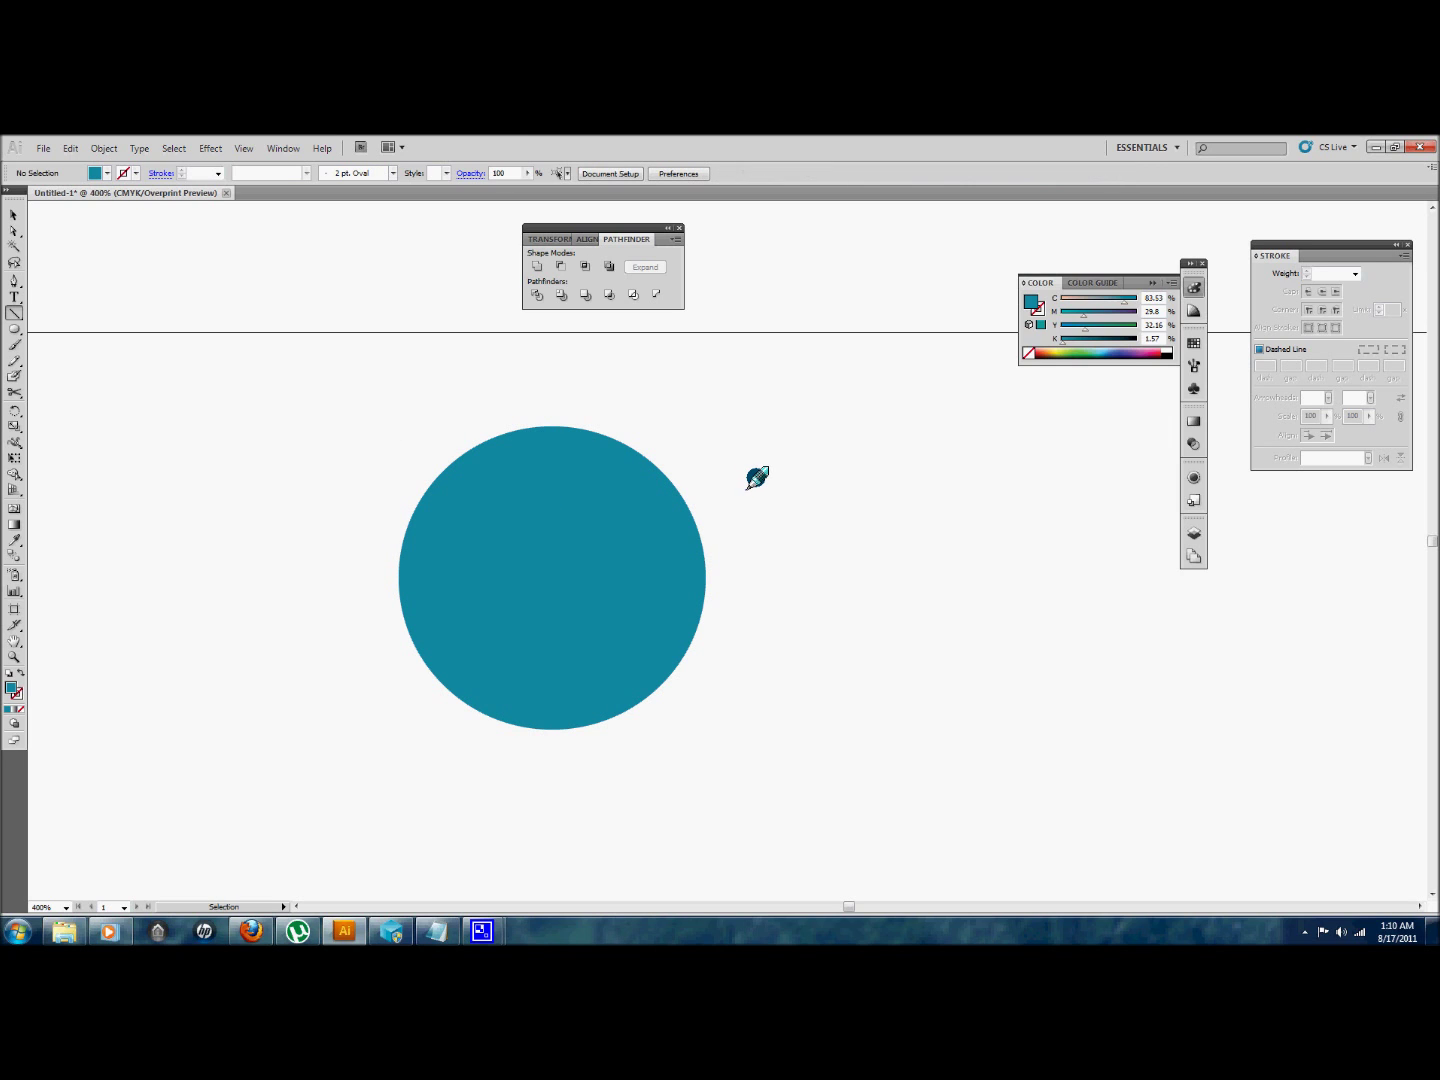
ctrl+click(476, 528)
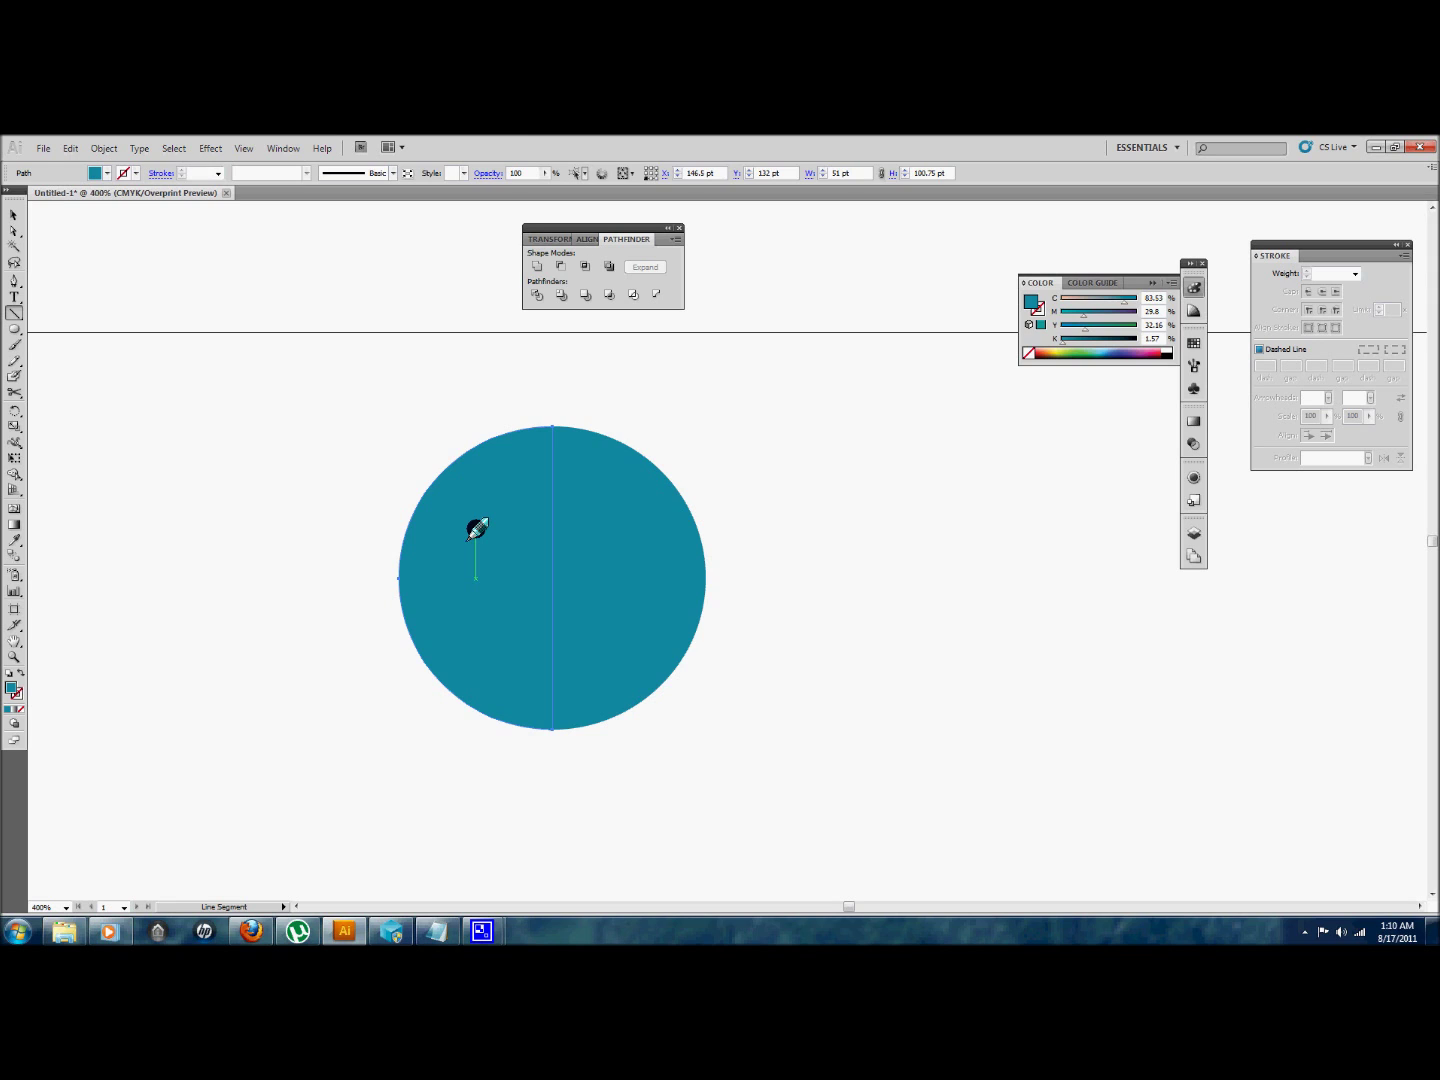
key(Delete)
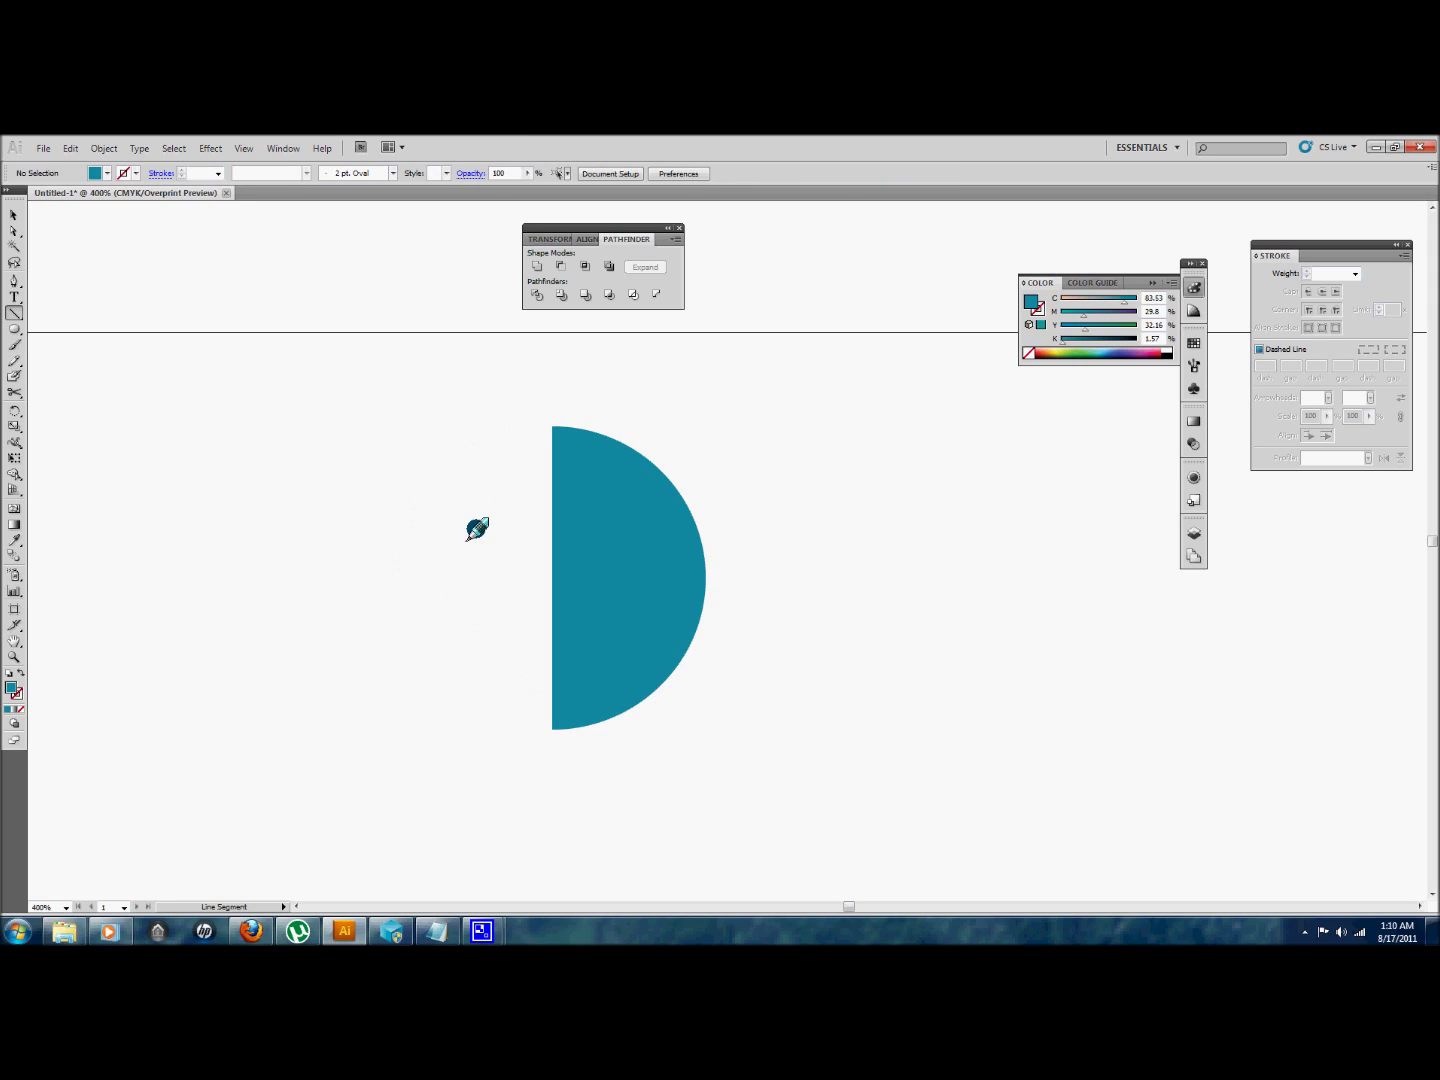
click(210, 149)
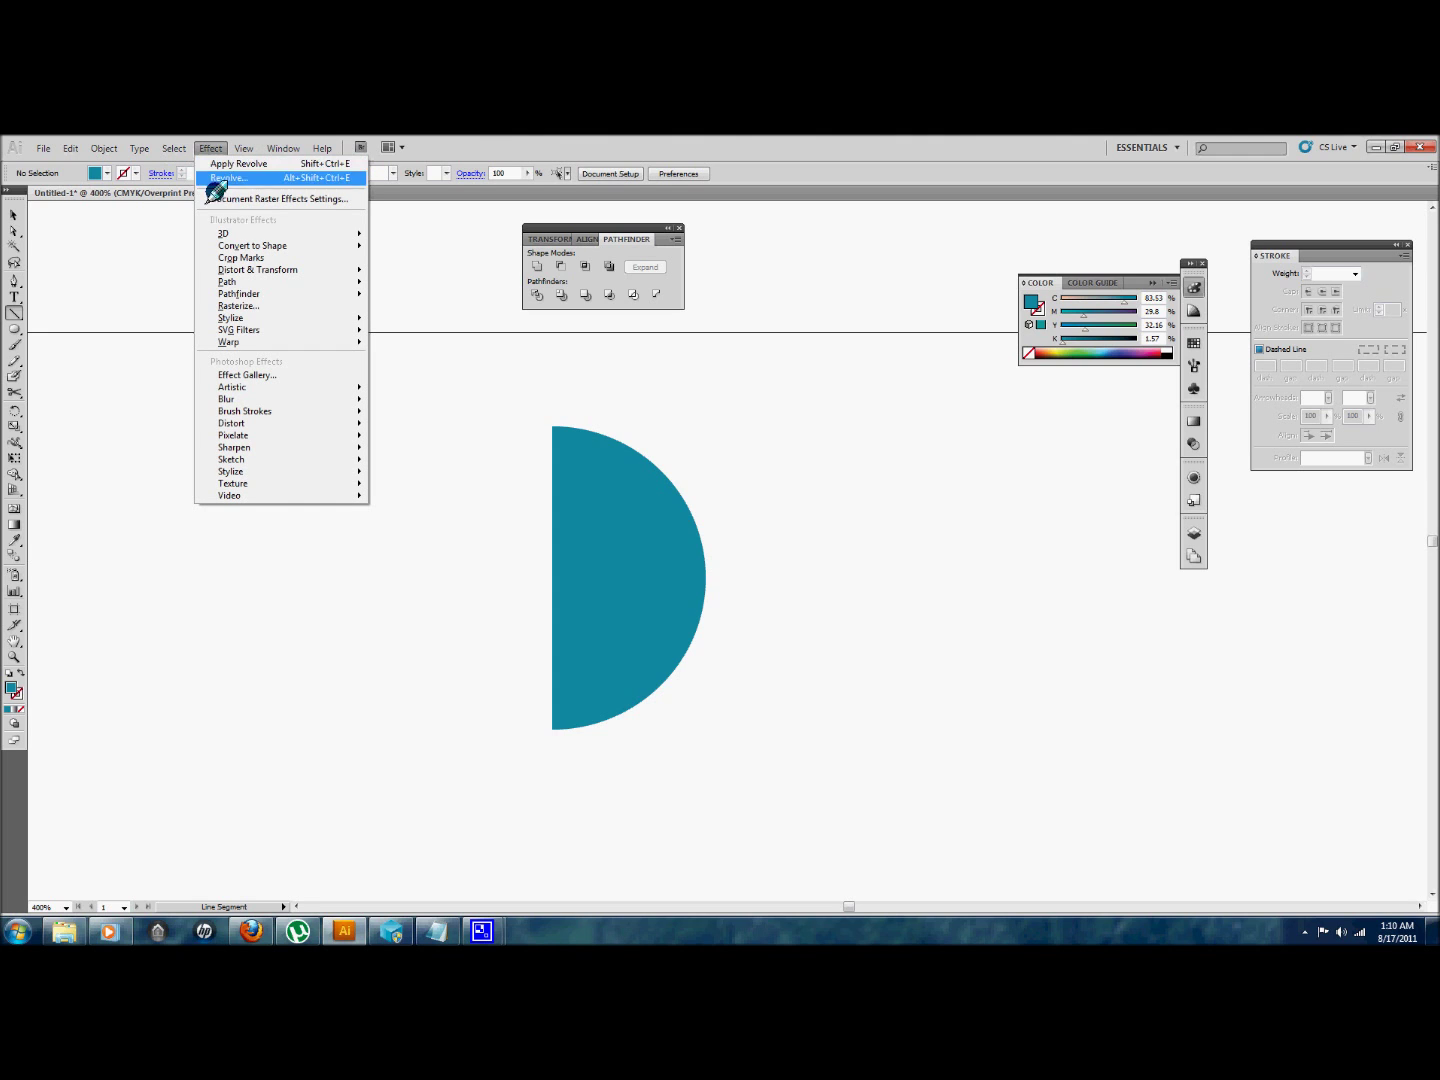
mouse_move(230, 236)
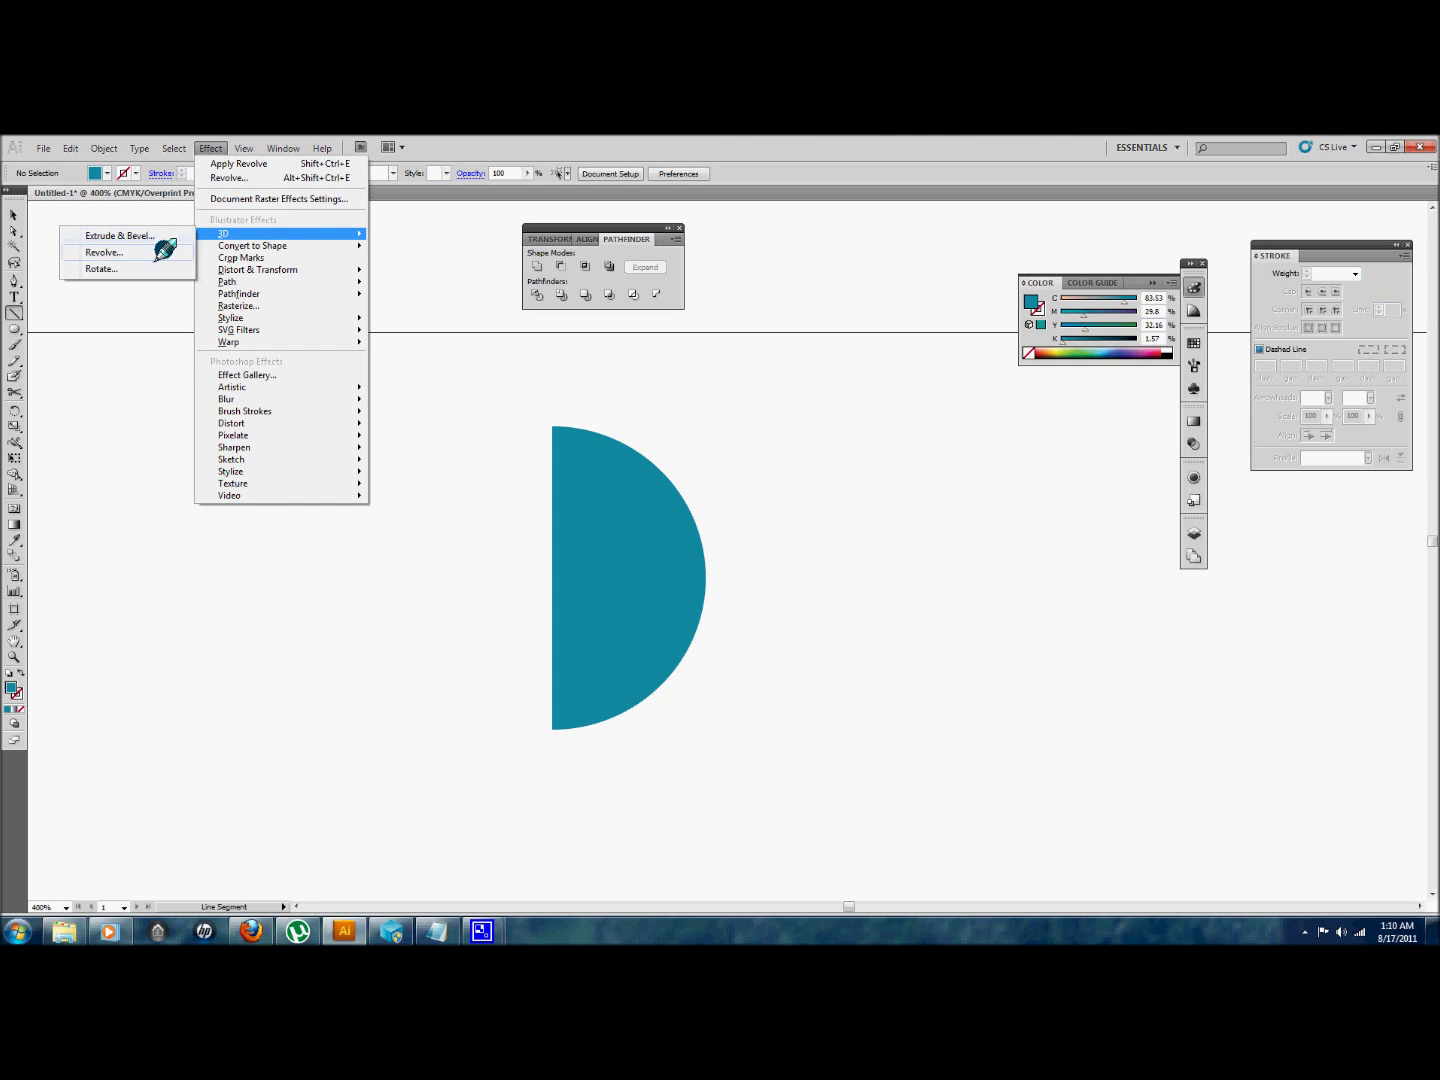
click(162, 251)
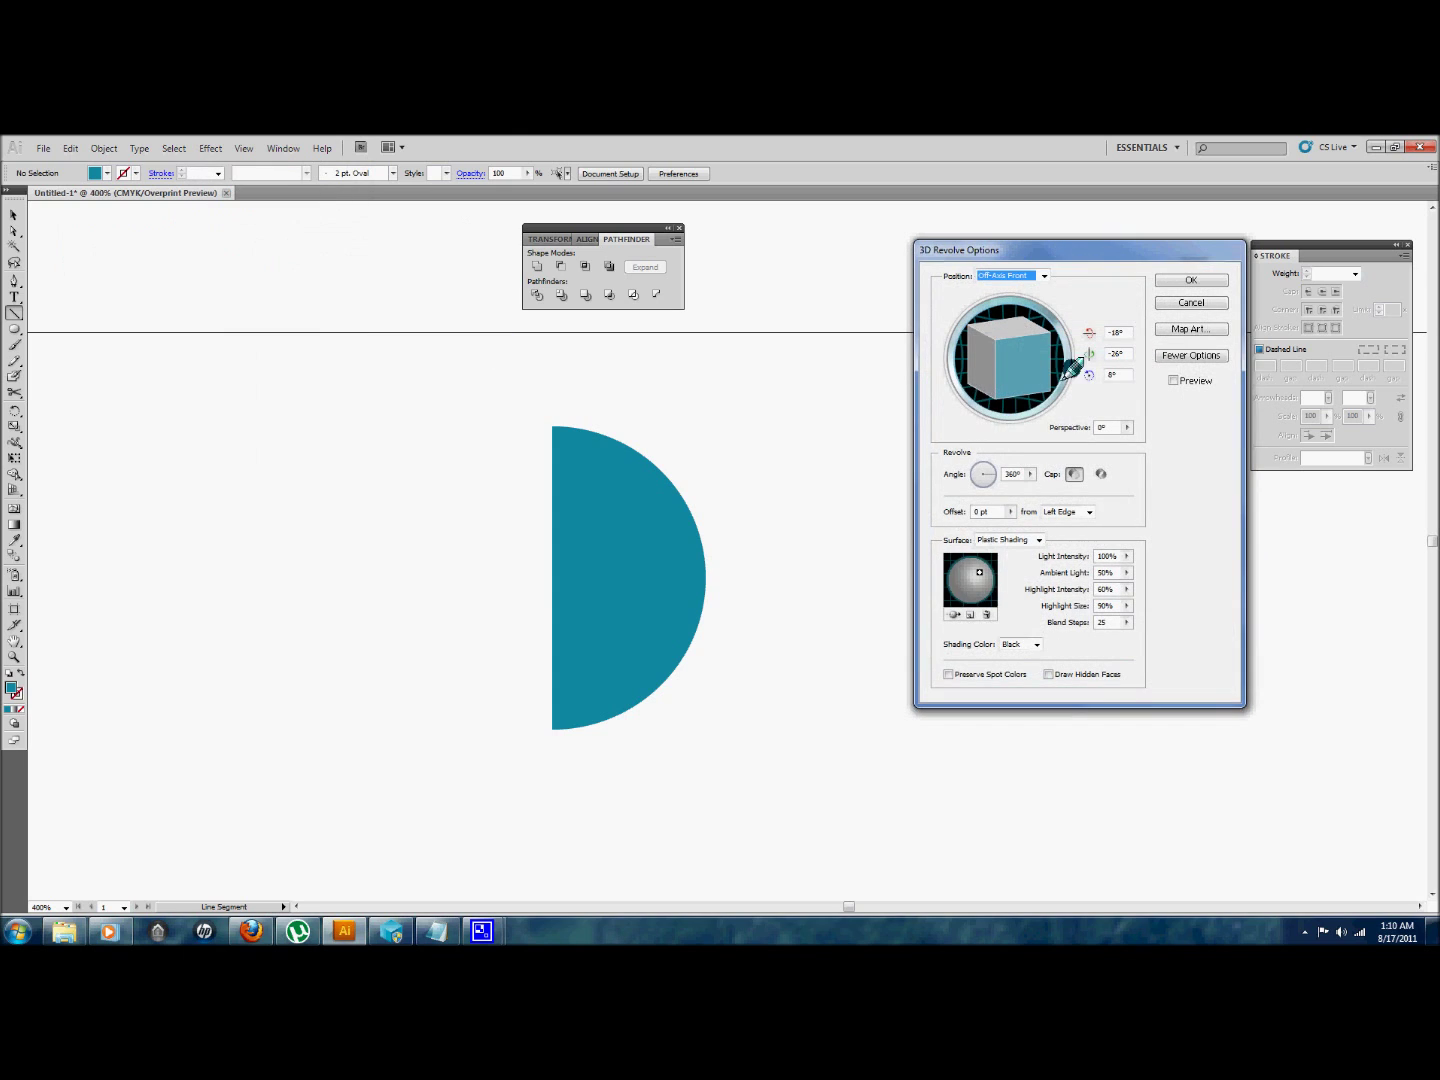
click(1170, 379)
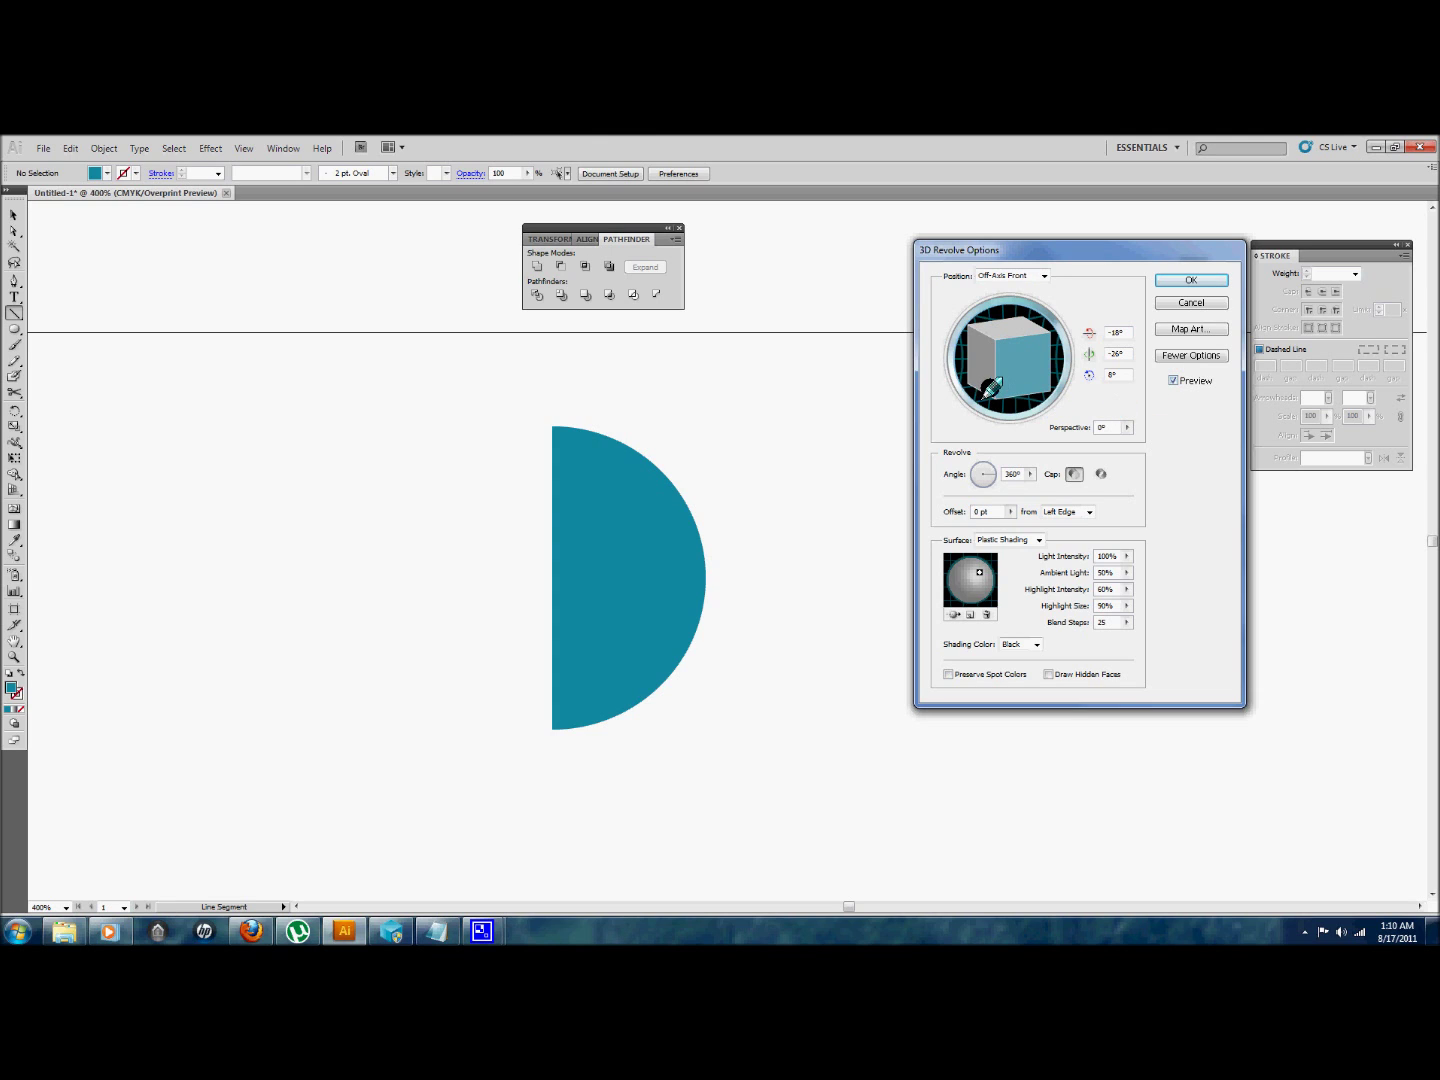
click(1175, 284)
- Set up a previewed 3D Revolve effect of 360° from the left edge on the teal half circle
drag(431, 370, 779, 795)
click(210, 148)
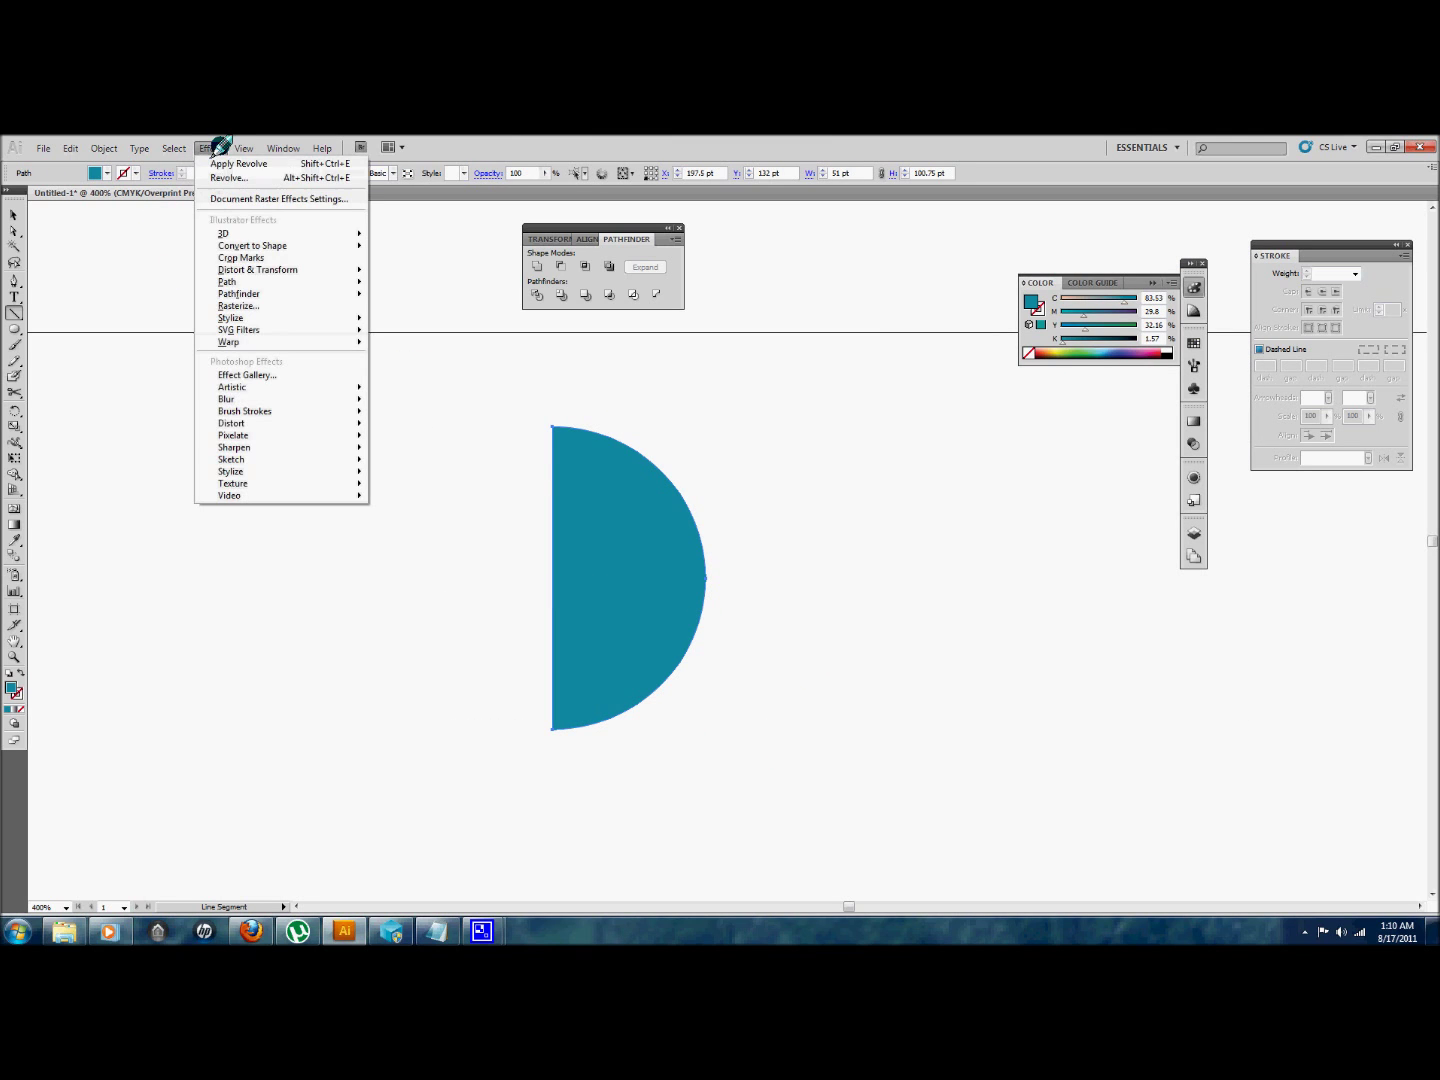
mouse_move(230, 233)
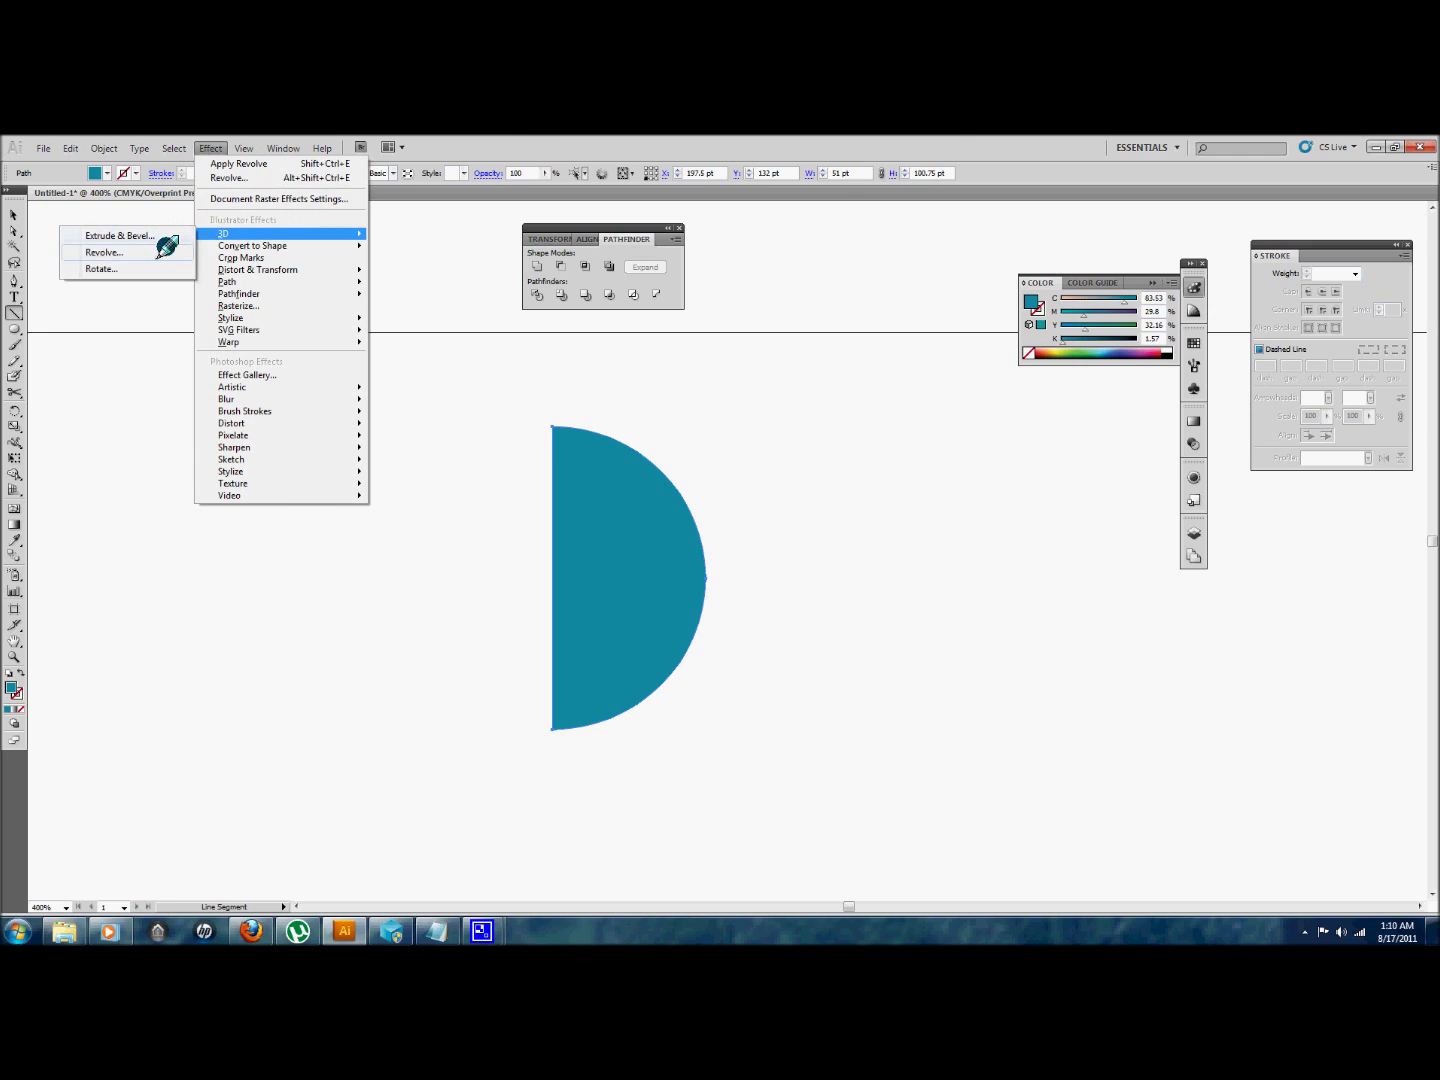
click(167, 248)
click(1173, 380)
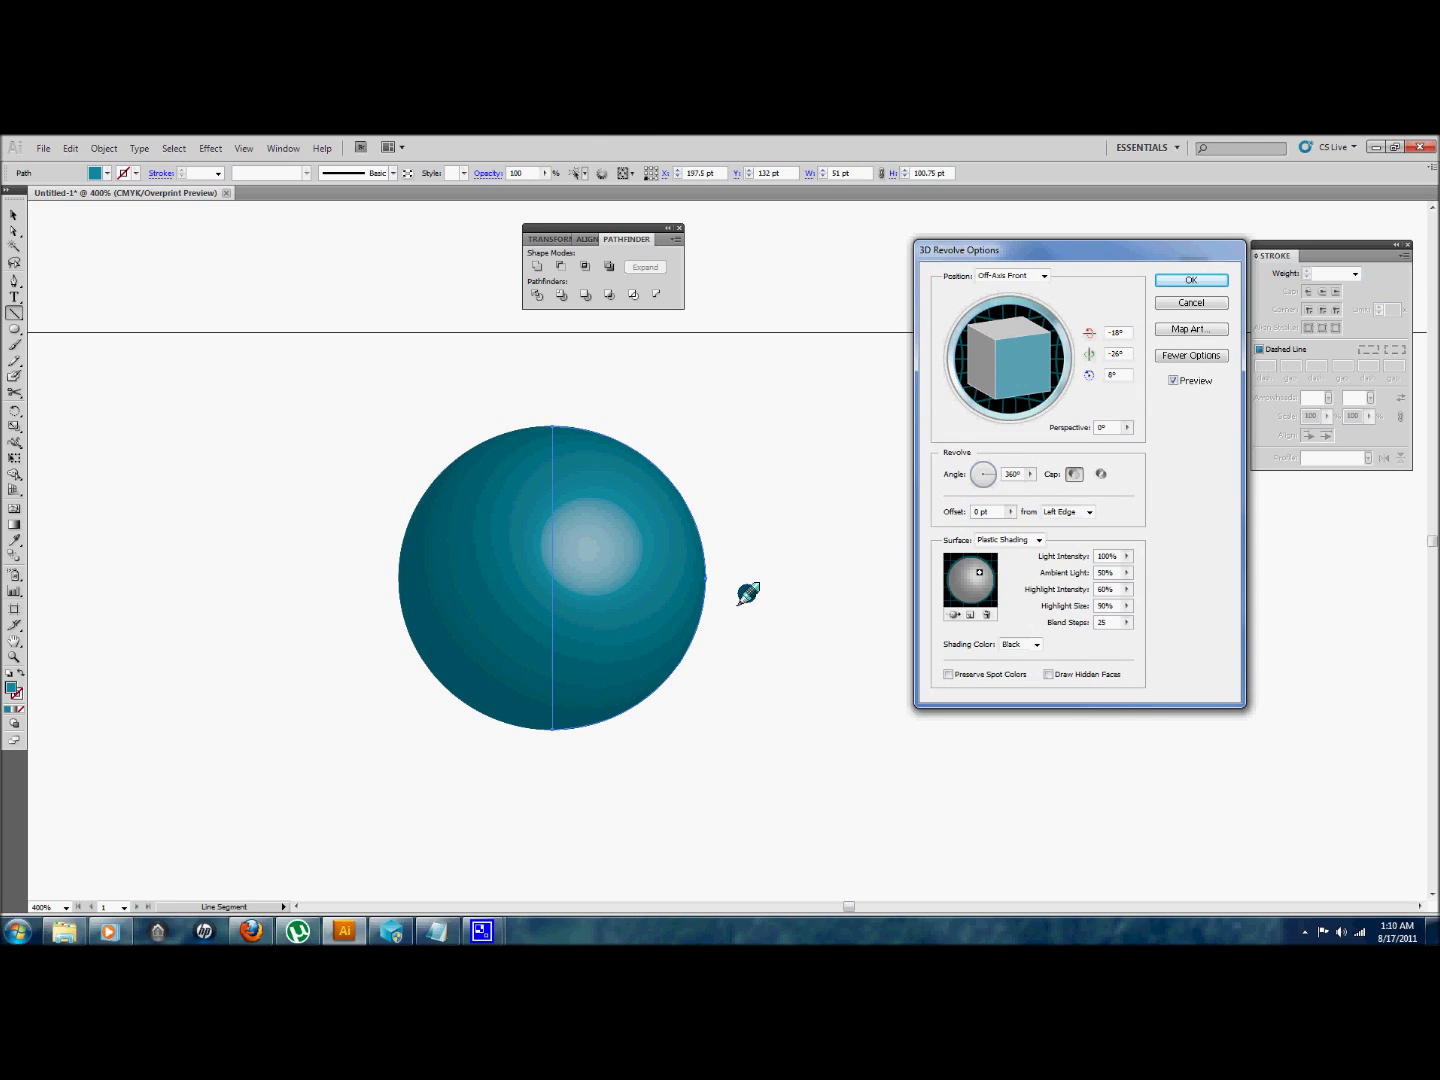
- Map New Symbol 3 onto the revolved sphere, scaled to fit, with shaded artwork and invisible geometry
click(1186, 327)
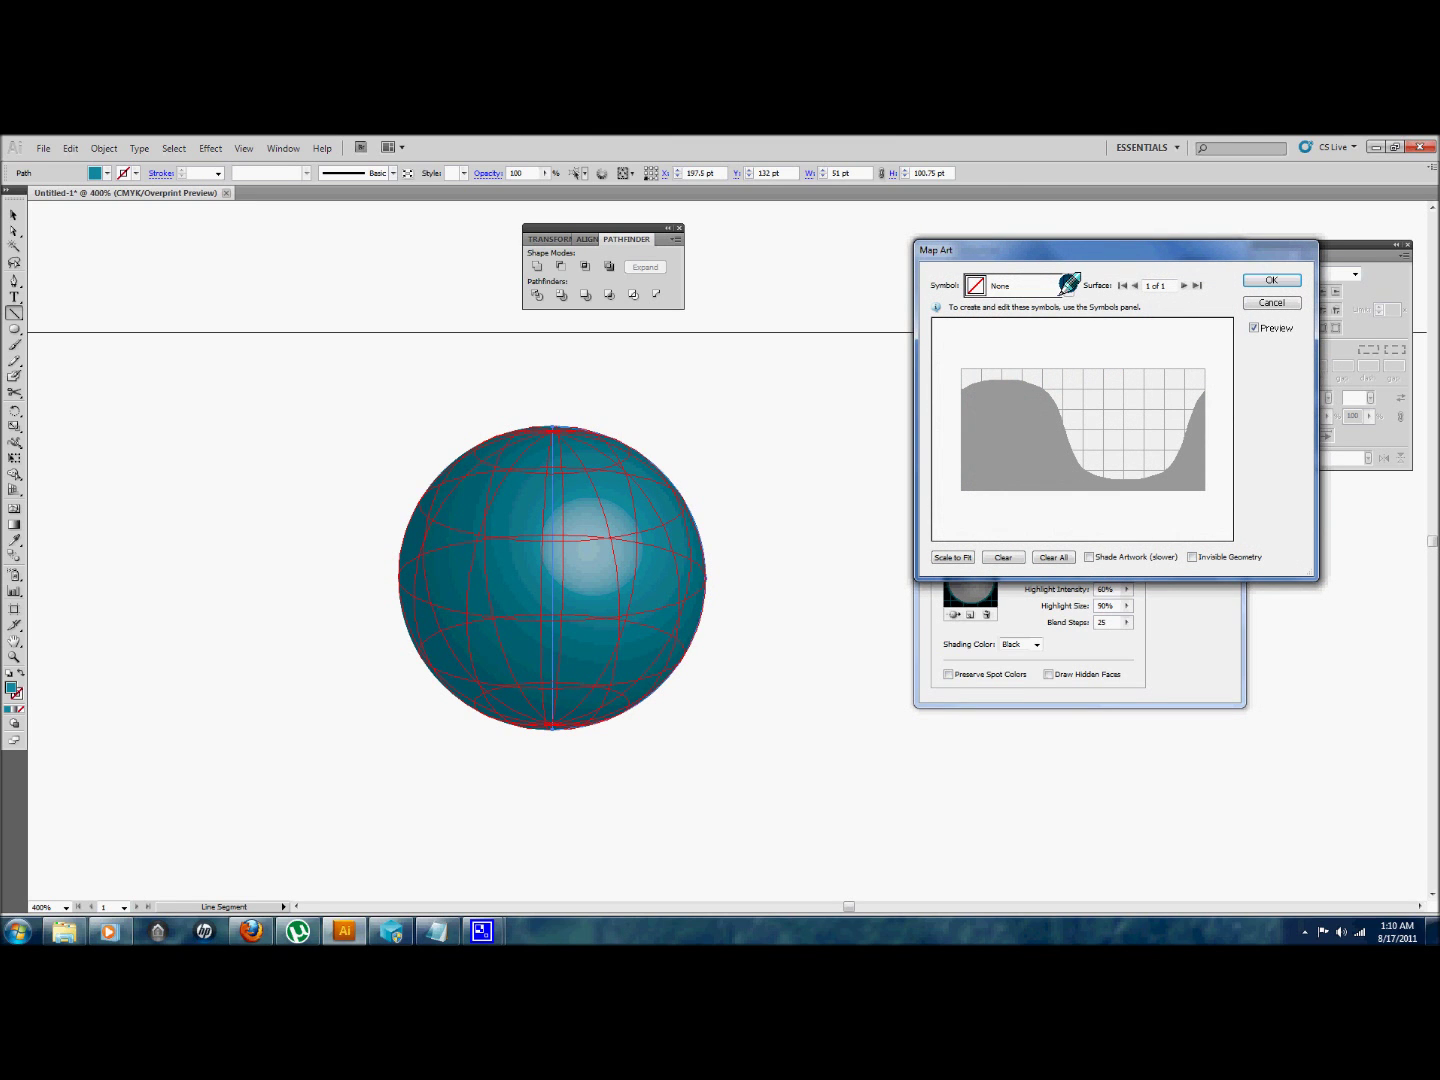
click(1066, 287)
scroll(1000, 392, down, 2)
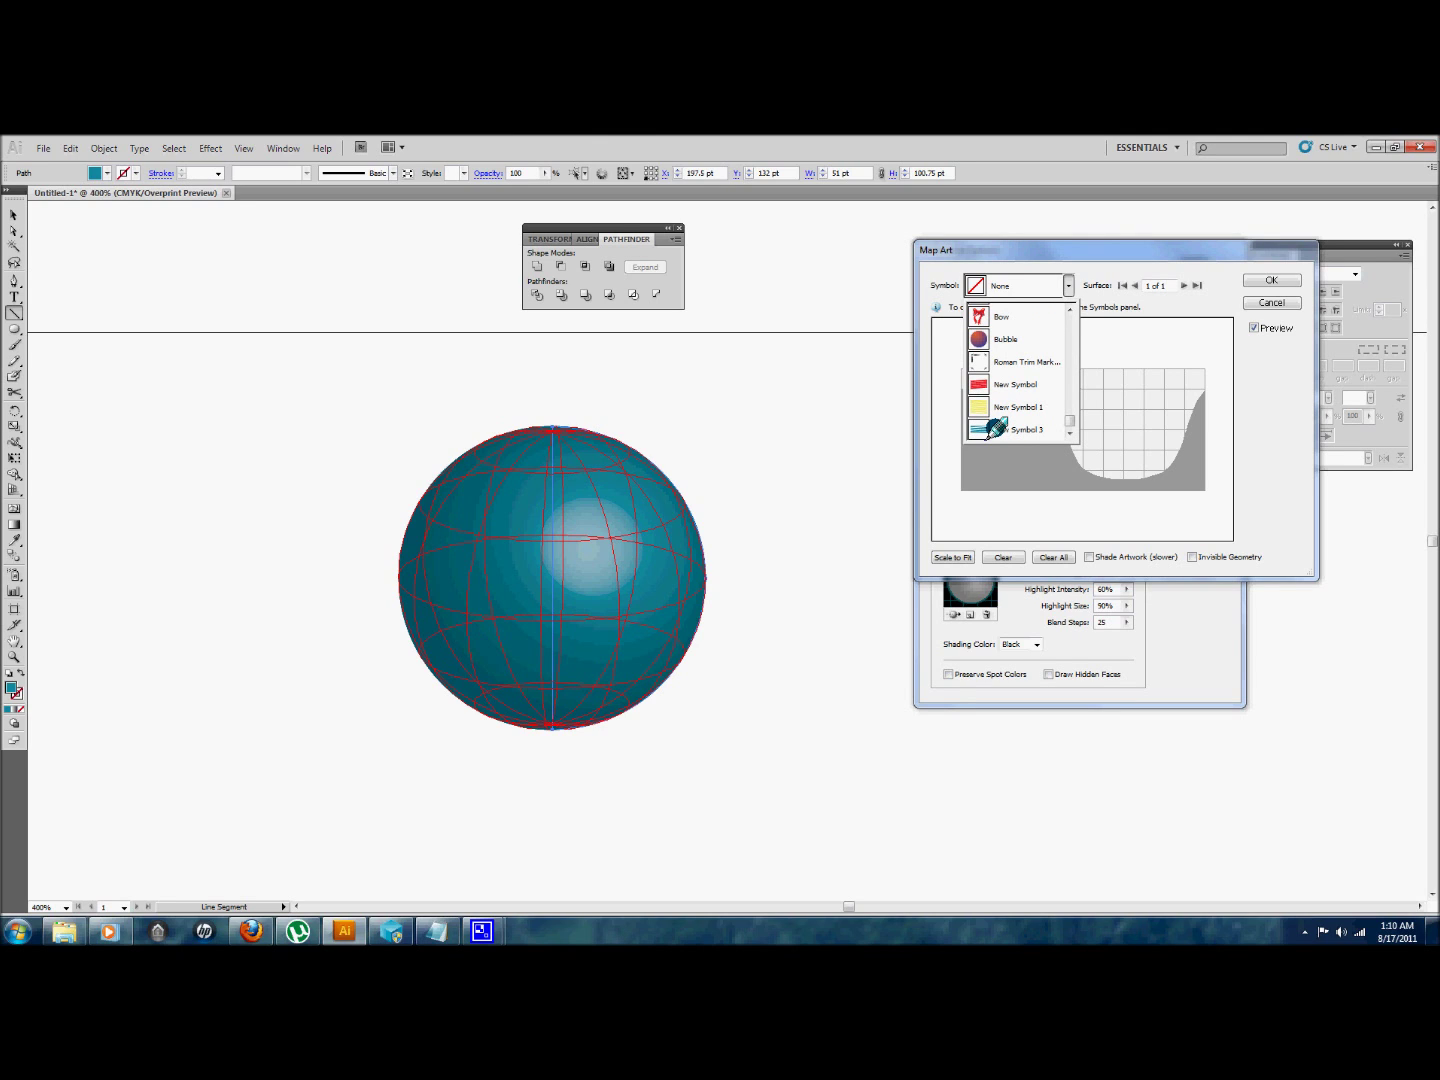
click(995, 429)
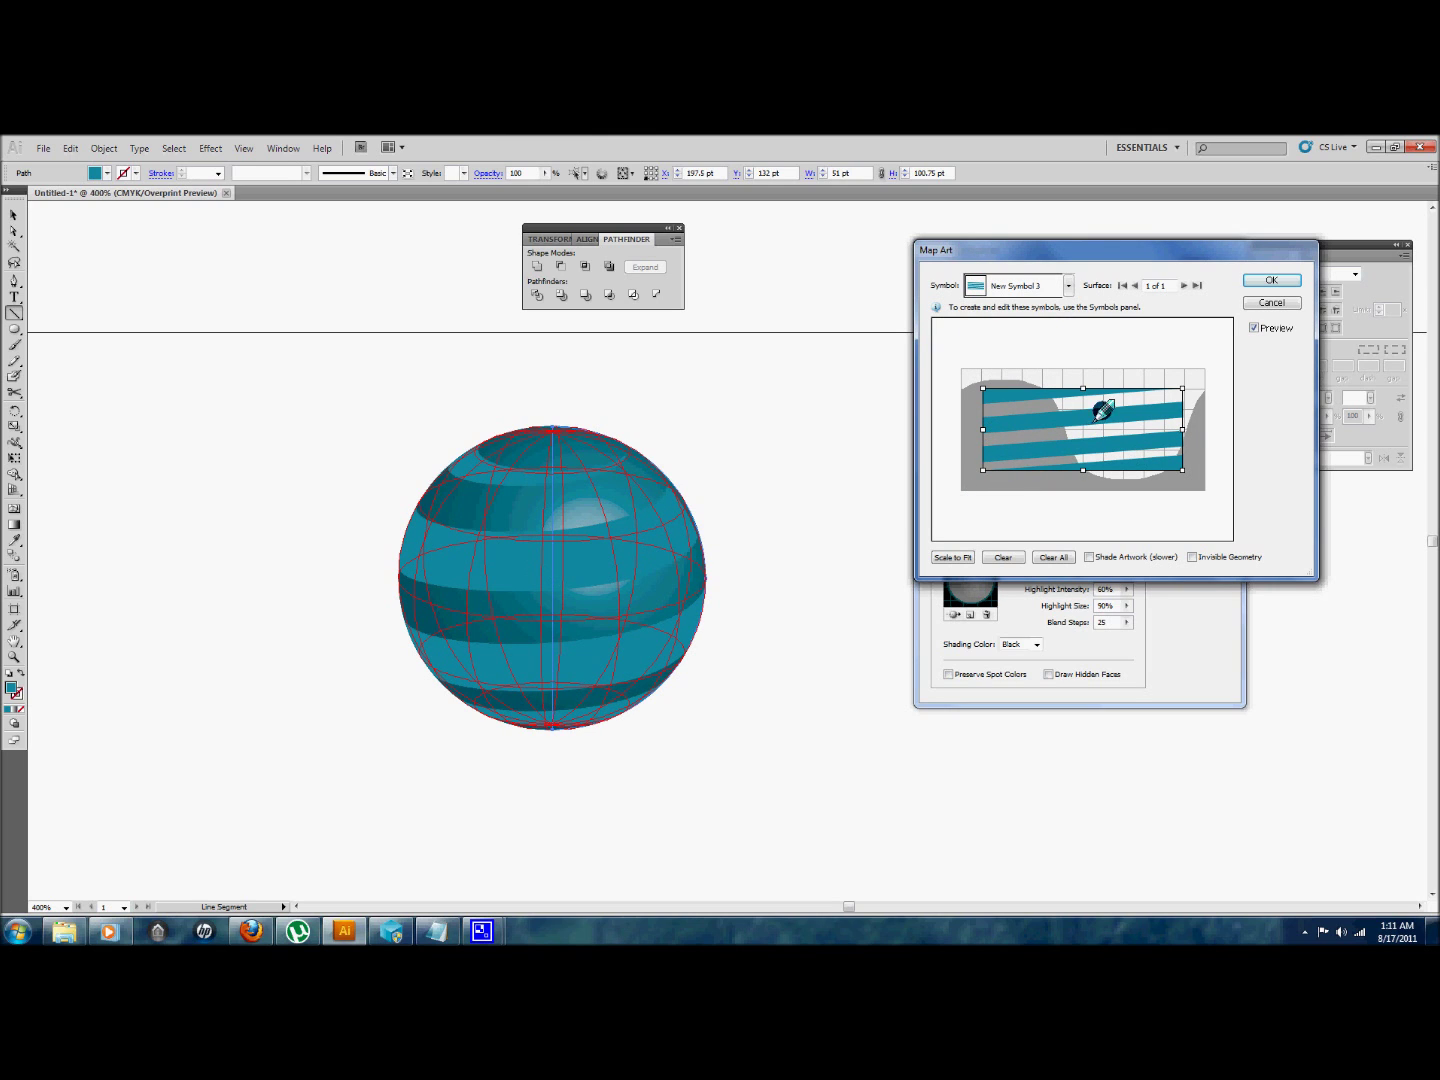
click(948, 557)
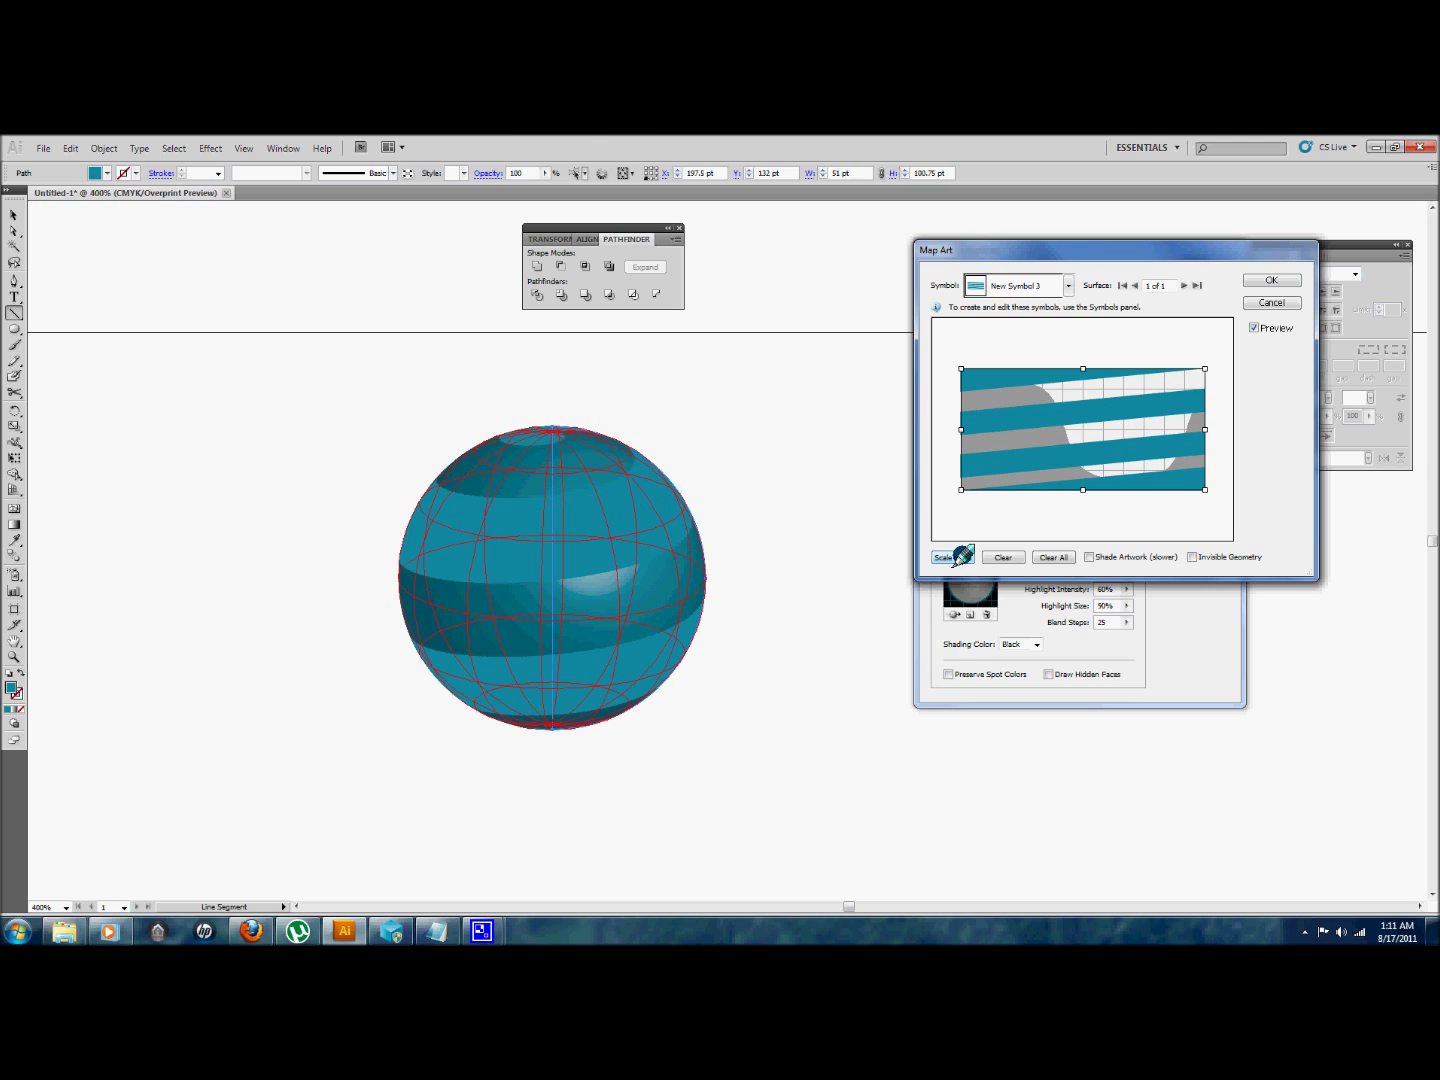
click(1088, 557)
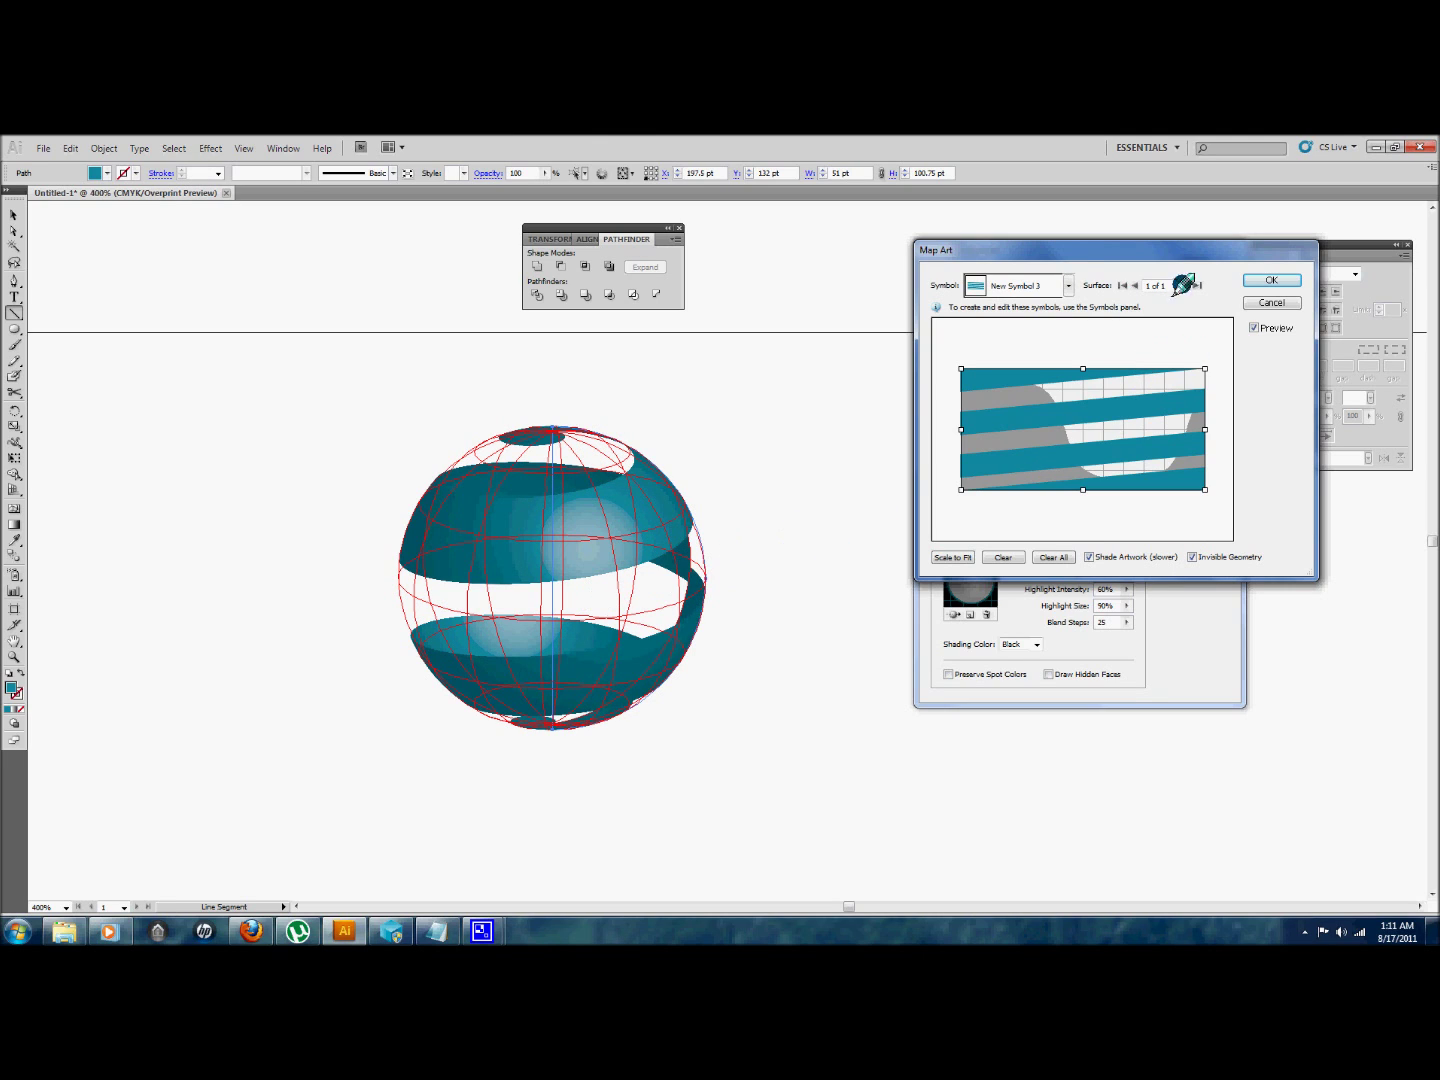
click(1272, 284)
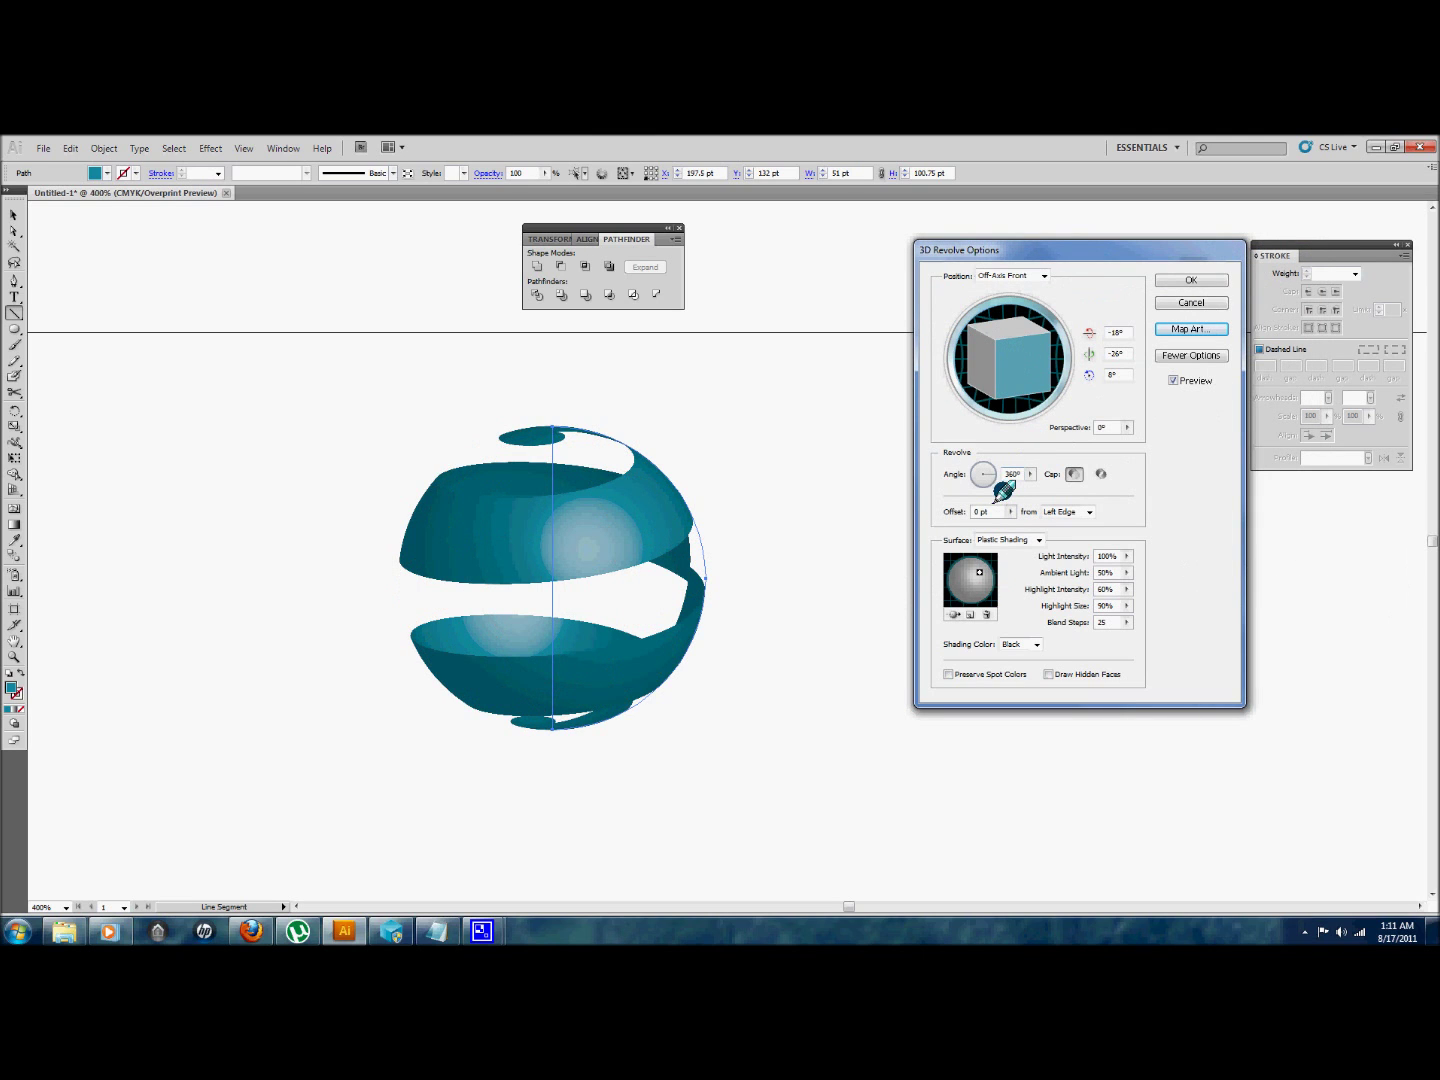
- Add a second light near the lower-left edge of the shading sphere and shift the original light toward its upper-right edge
drag(992, 476, 1138, 489)
click(1030, 474)
click(967, 612)
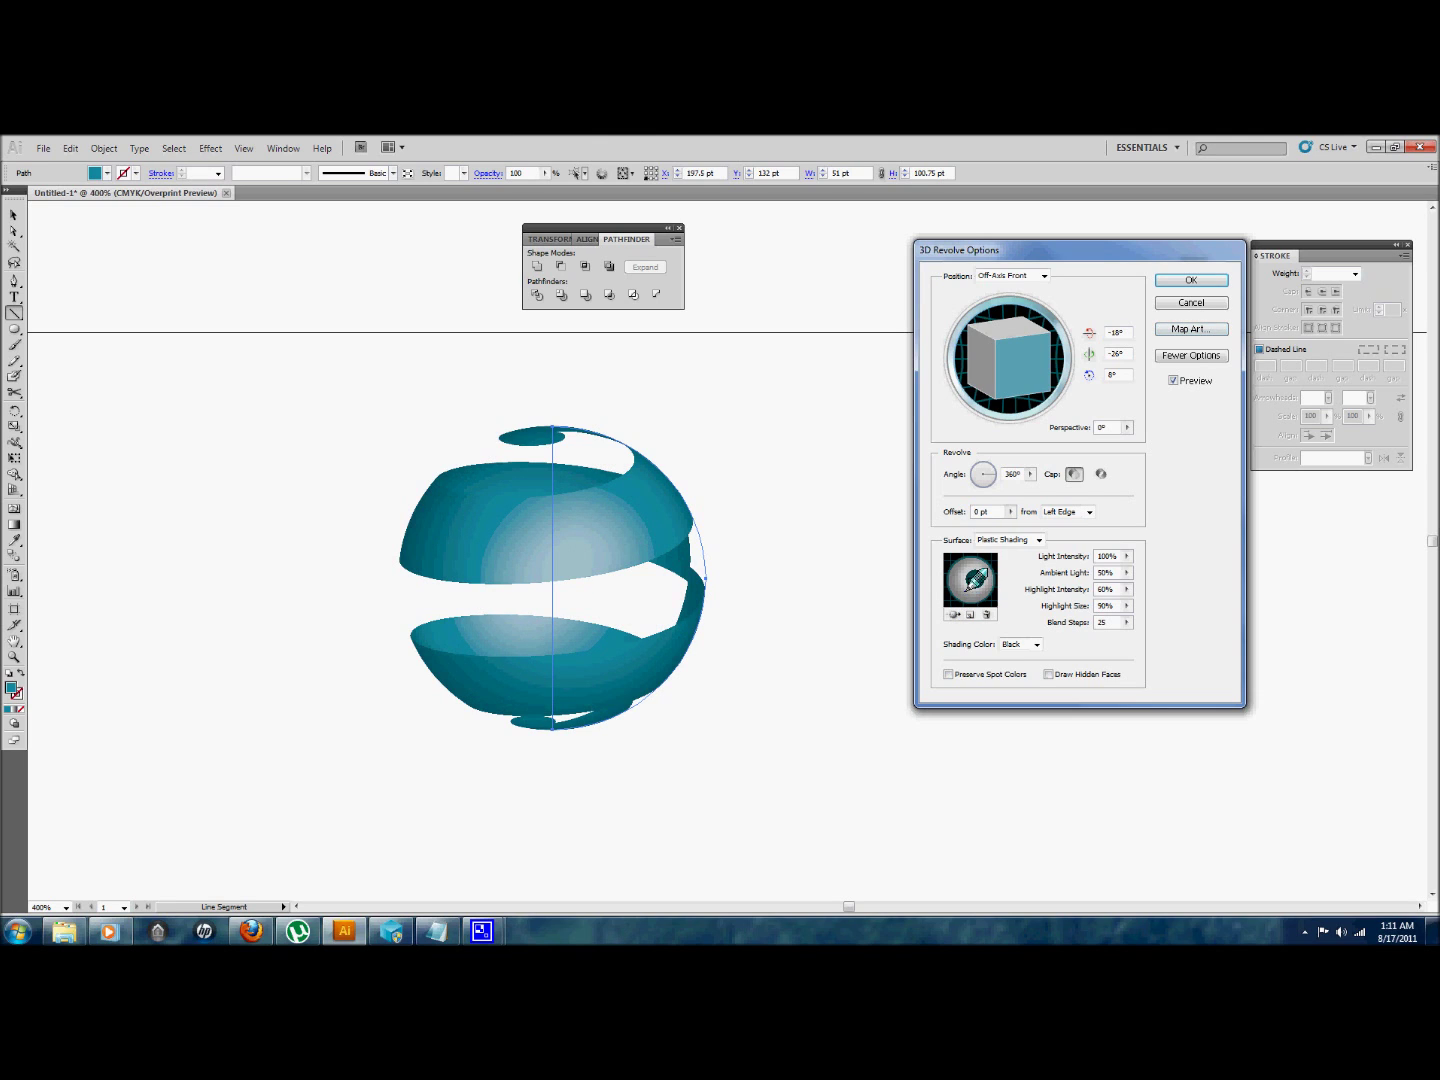
drag(972, 577, 969, 578)
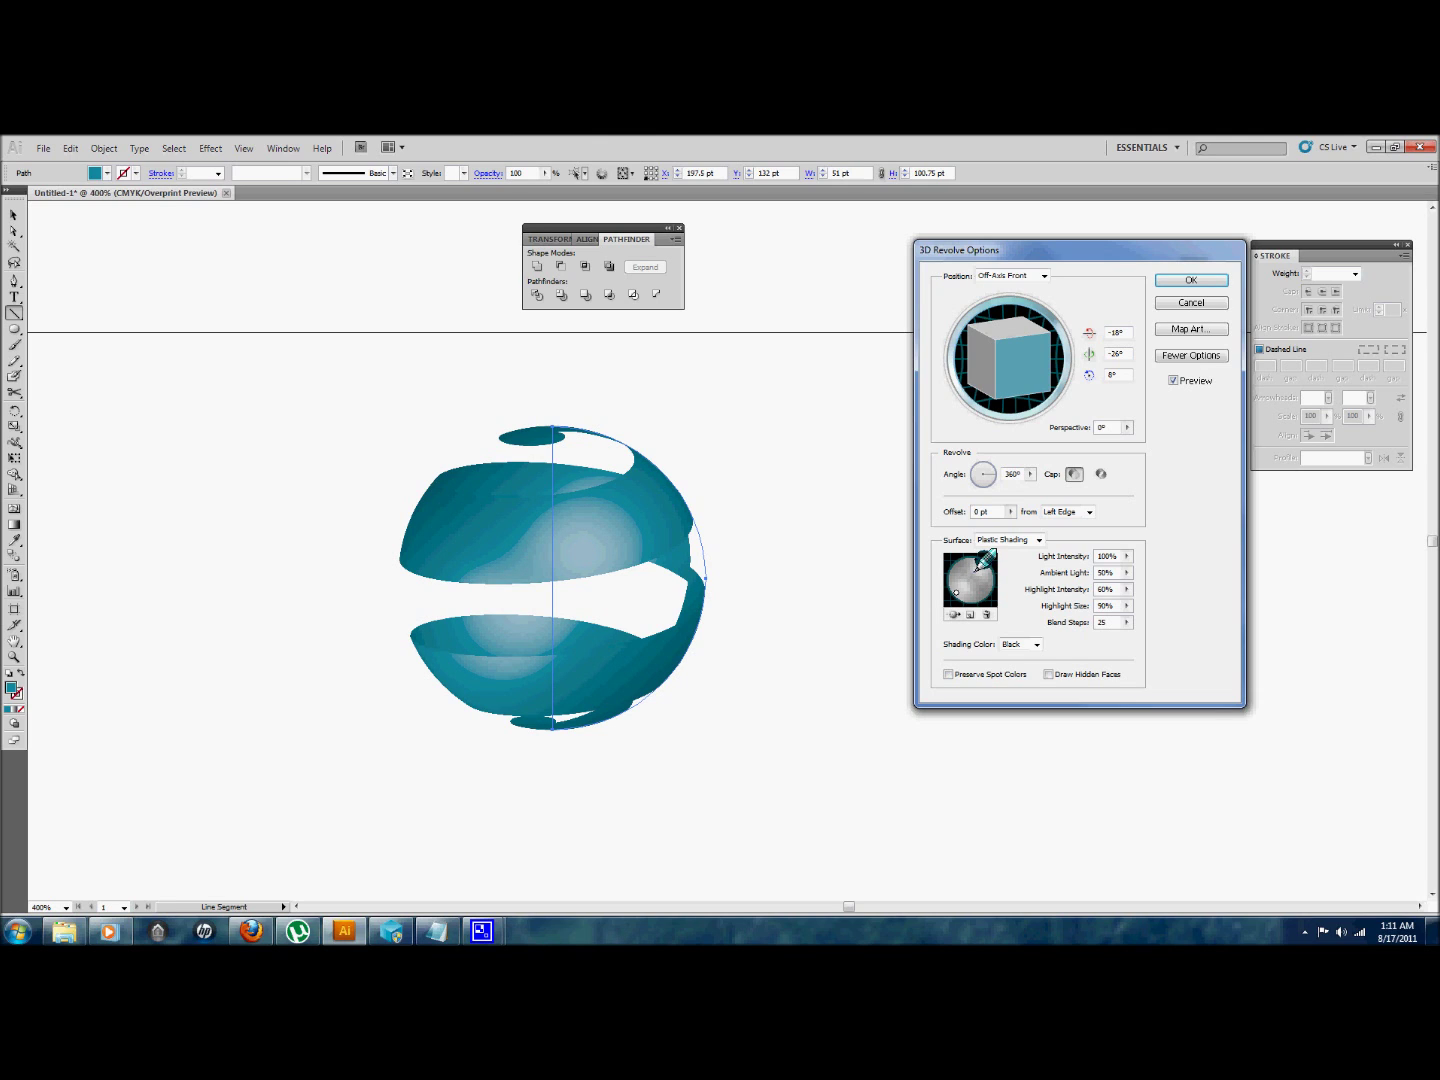
drag(984, 563, 984, 564)
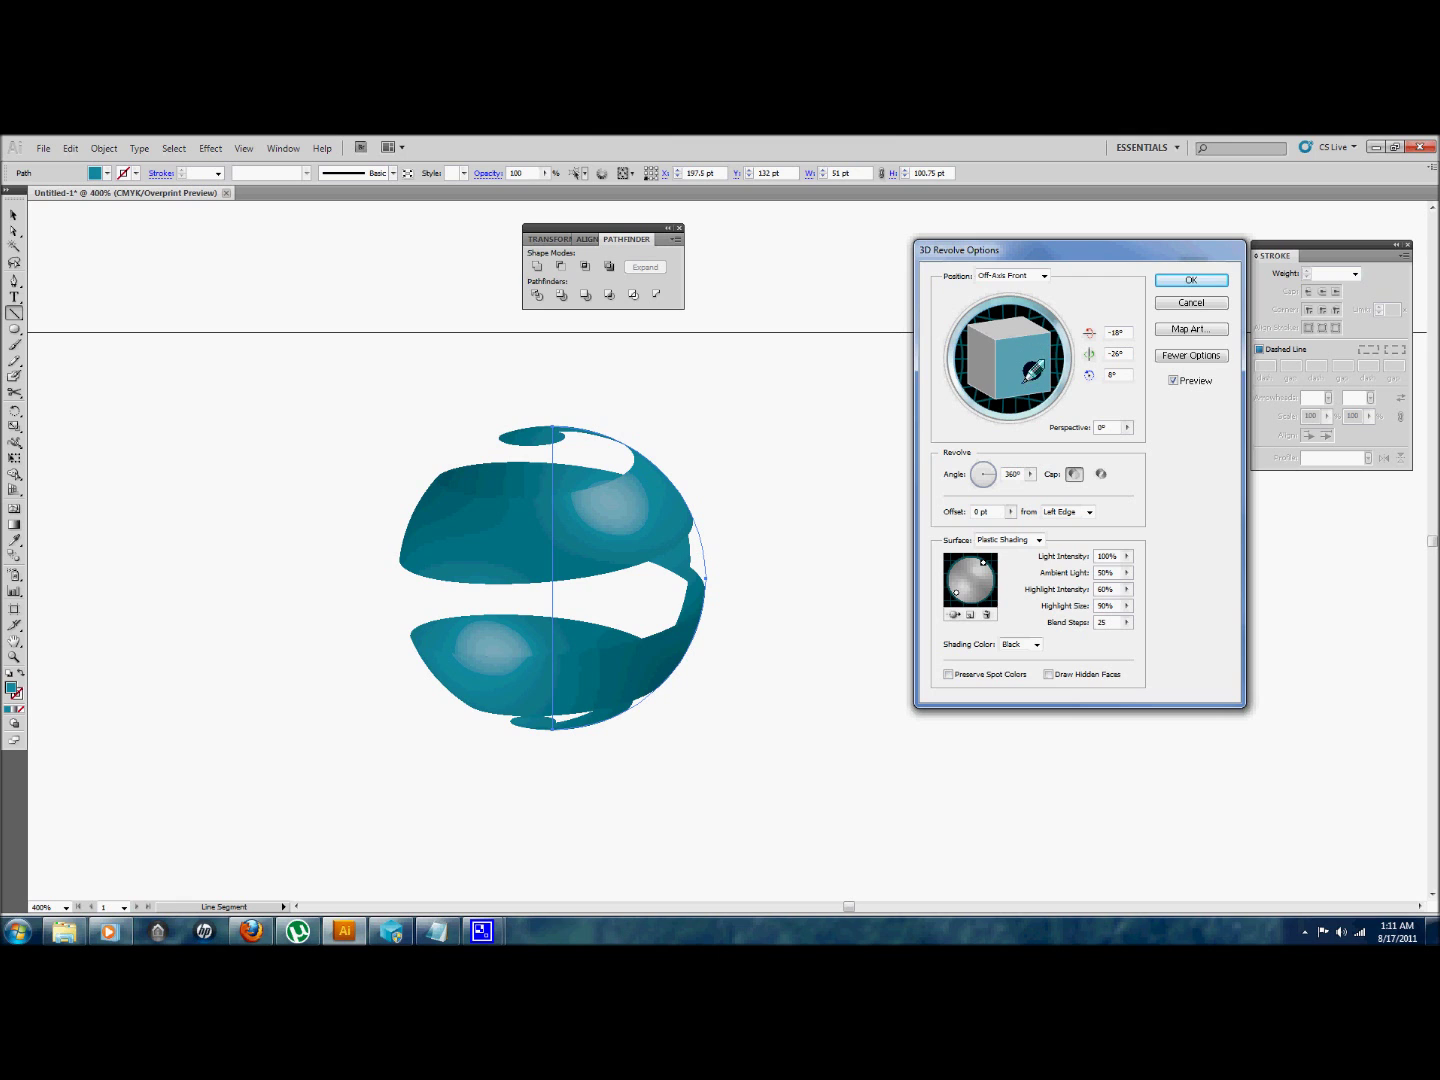
- Rotate the sphere to -160°, -78° and 59°, and apply the revolve with a highlight intensity of 99%
drag(1035, 362, 1018, 403)
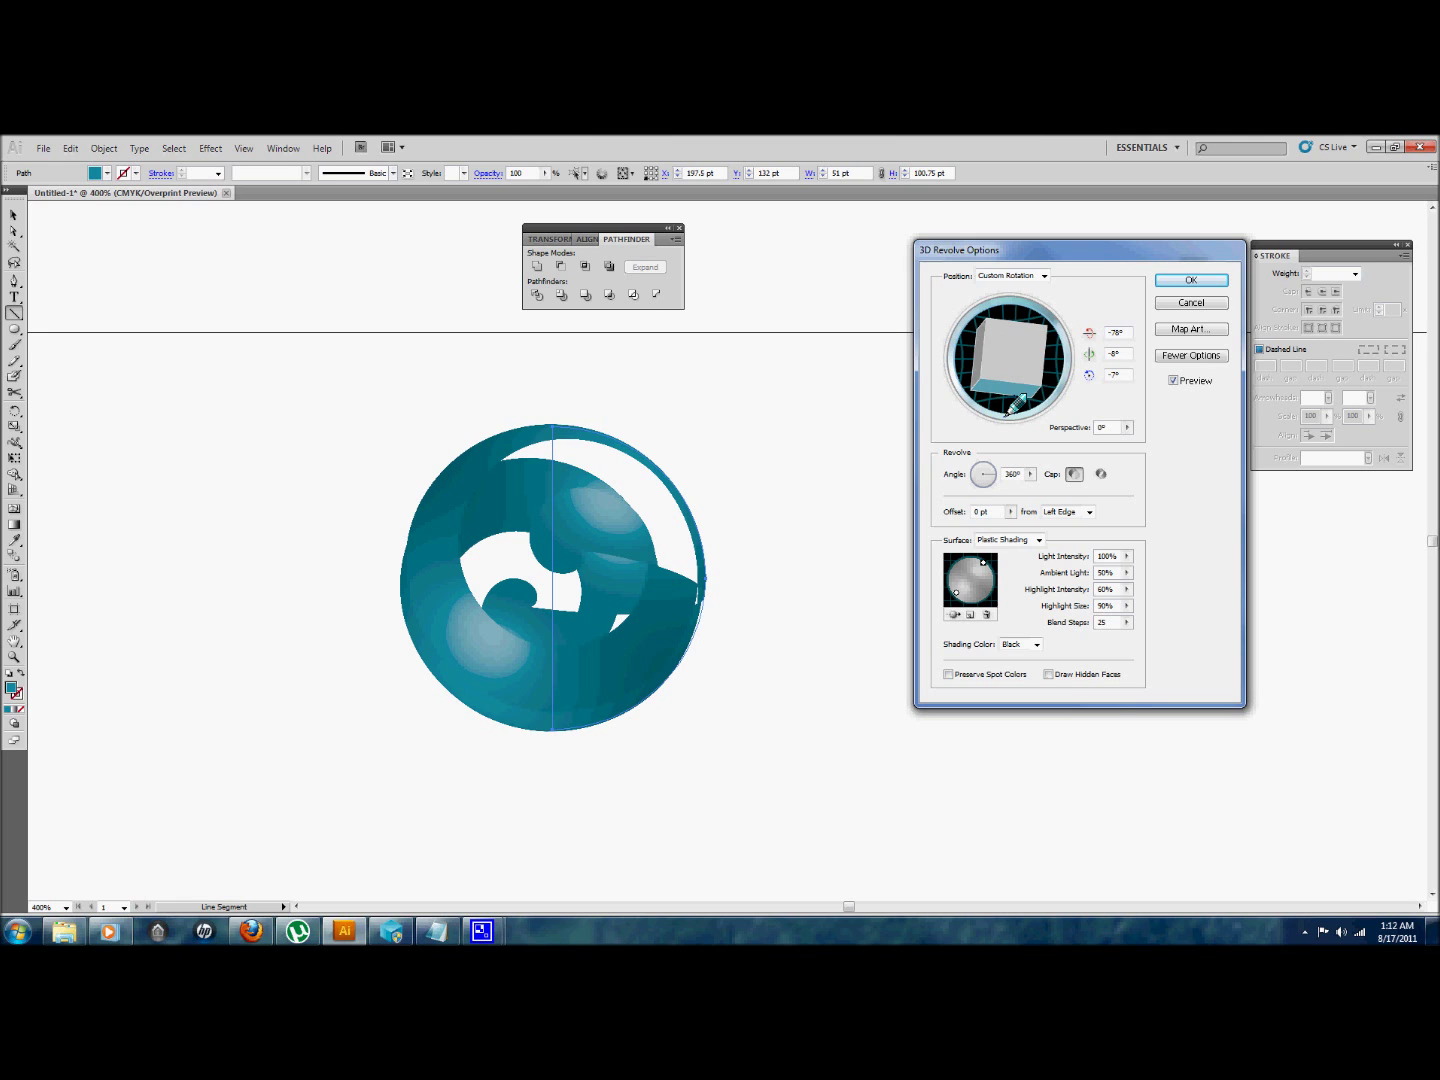
mouse_move(1018, 403)
mouse_down()
mouse_move(1014, 362)
mouse_move(1020, 378)
mouse_move(1048, 374)
mouse_move(1030, 368)
mouse_up()
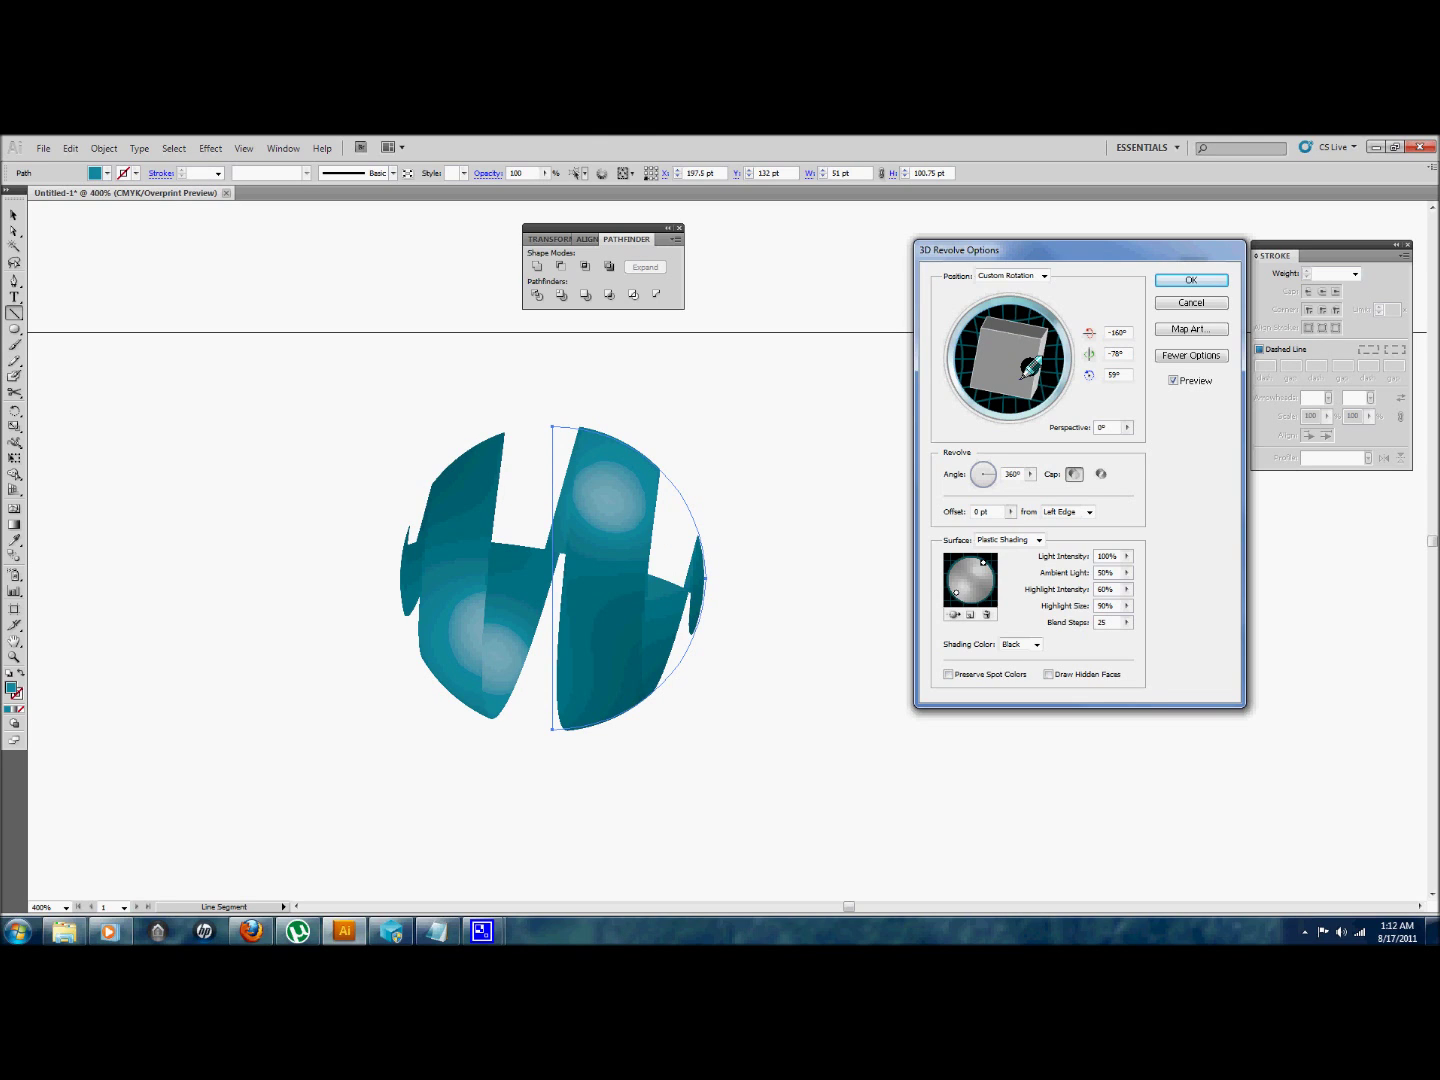
click(1127, 556)
mouse_move(1124, 572)
mouse_down()
mouse_move(1092, 572)
mouse_move(1134, 572)
mouse_up()
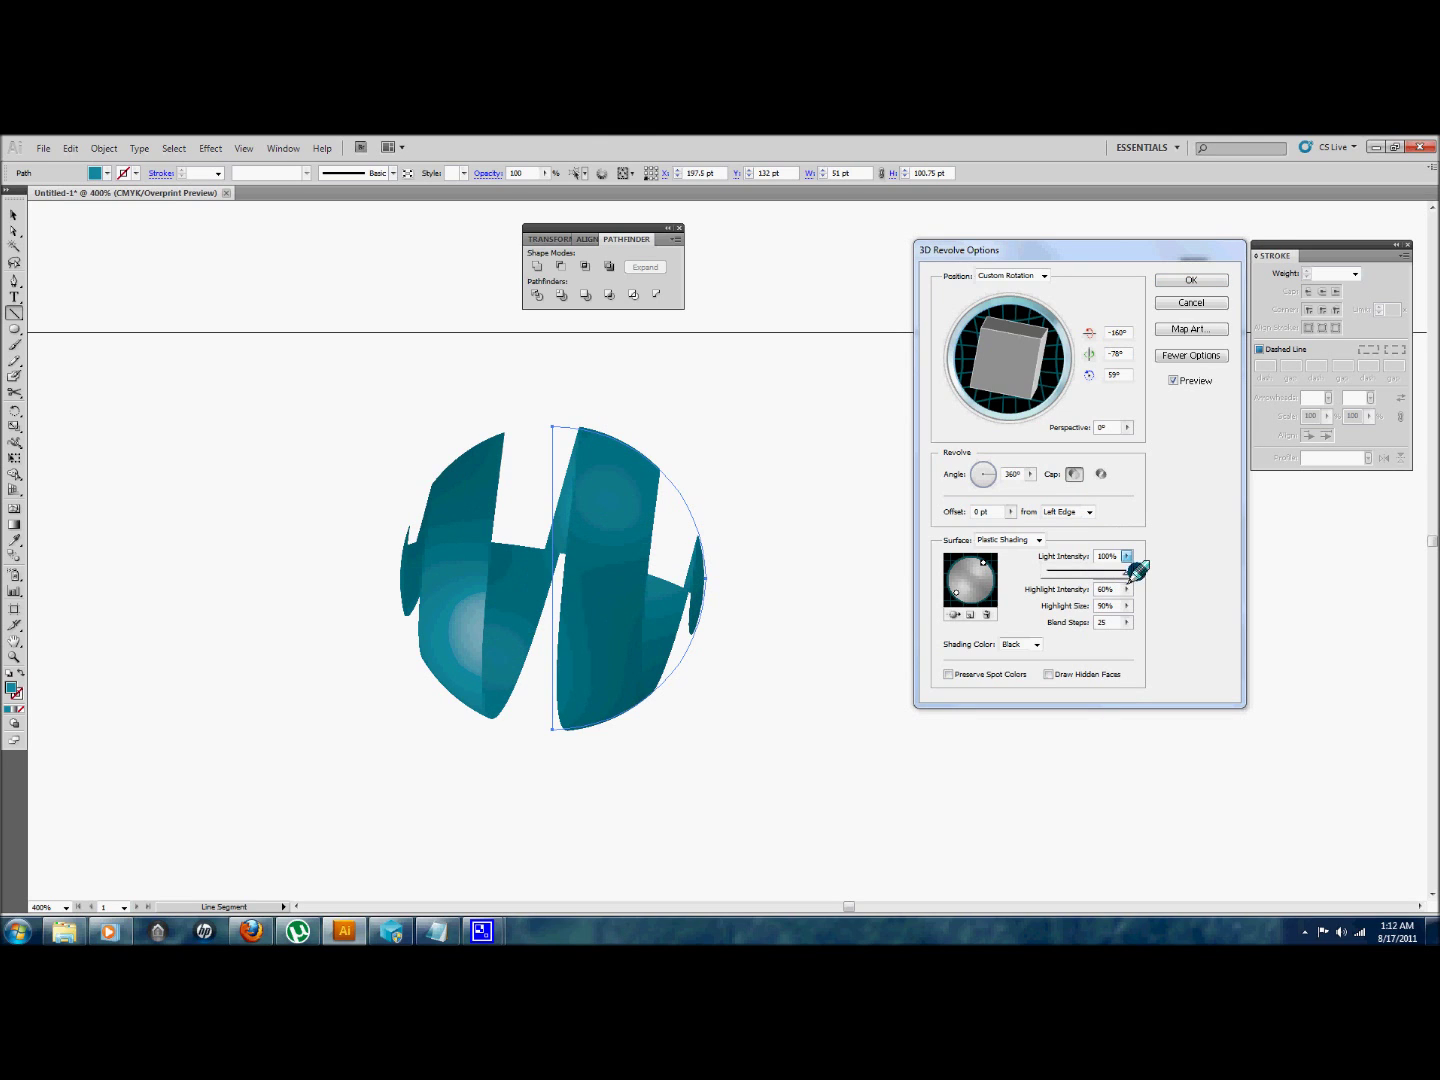
click(1120, 586)
click(1127, 589)
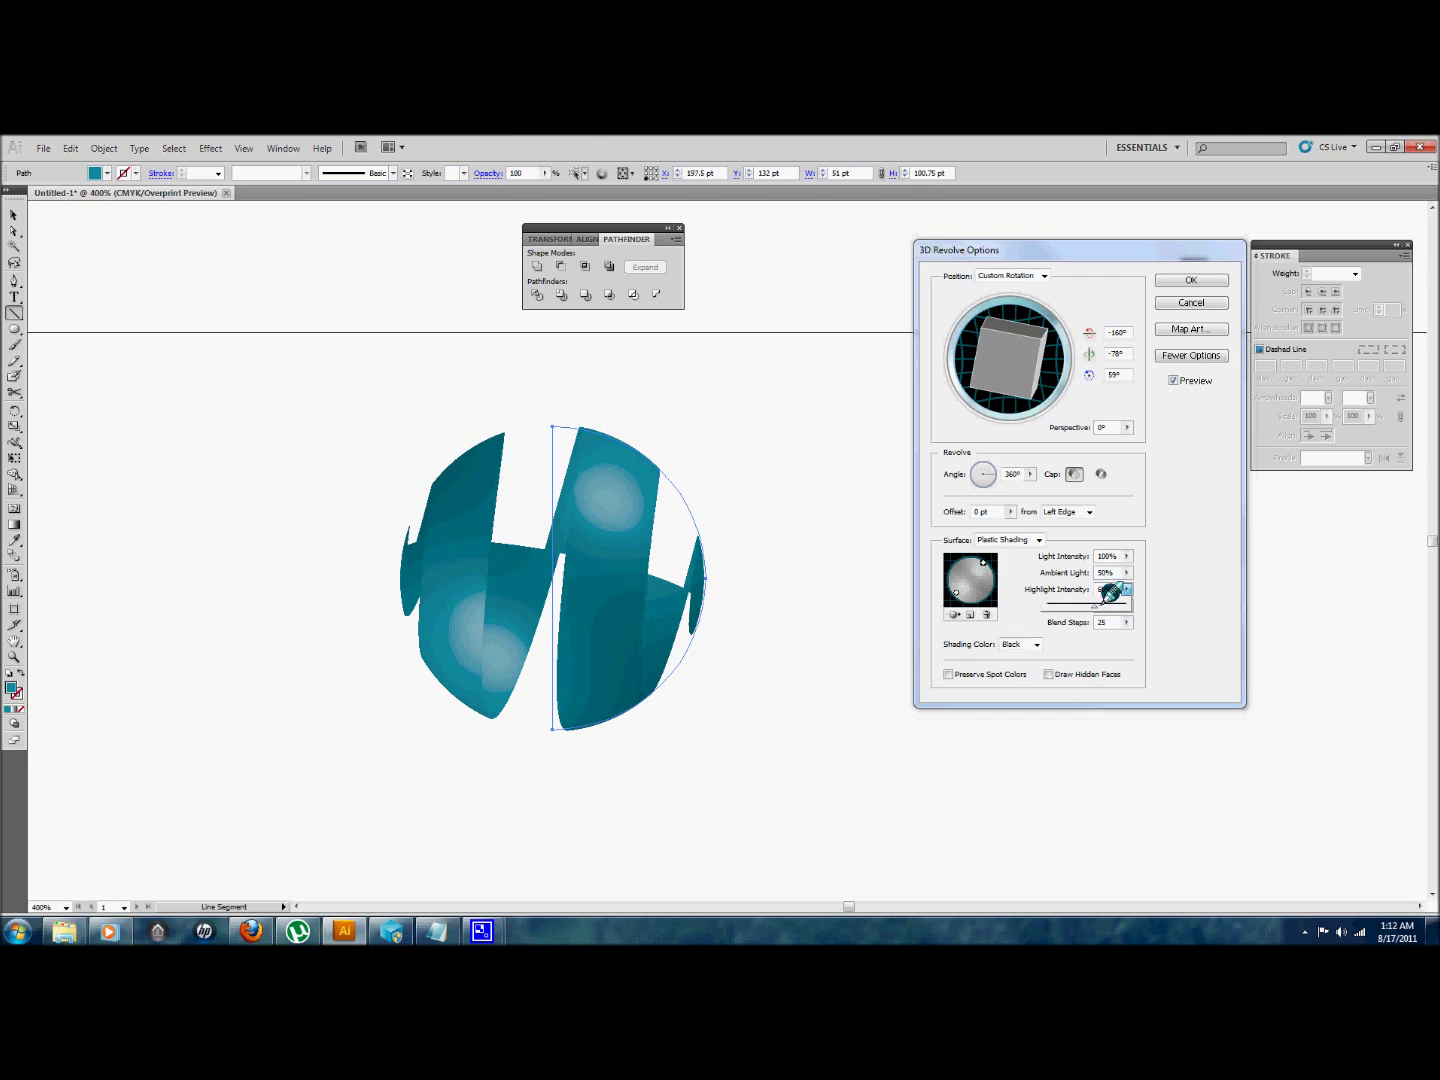
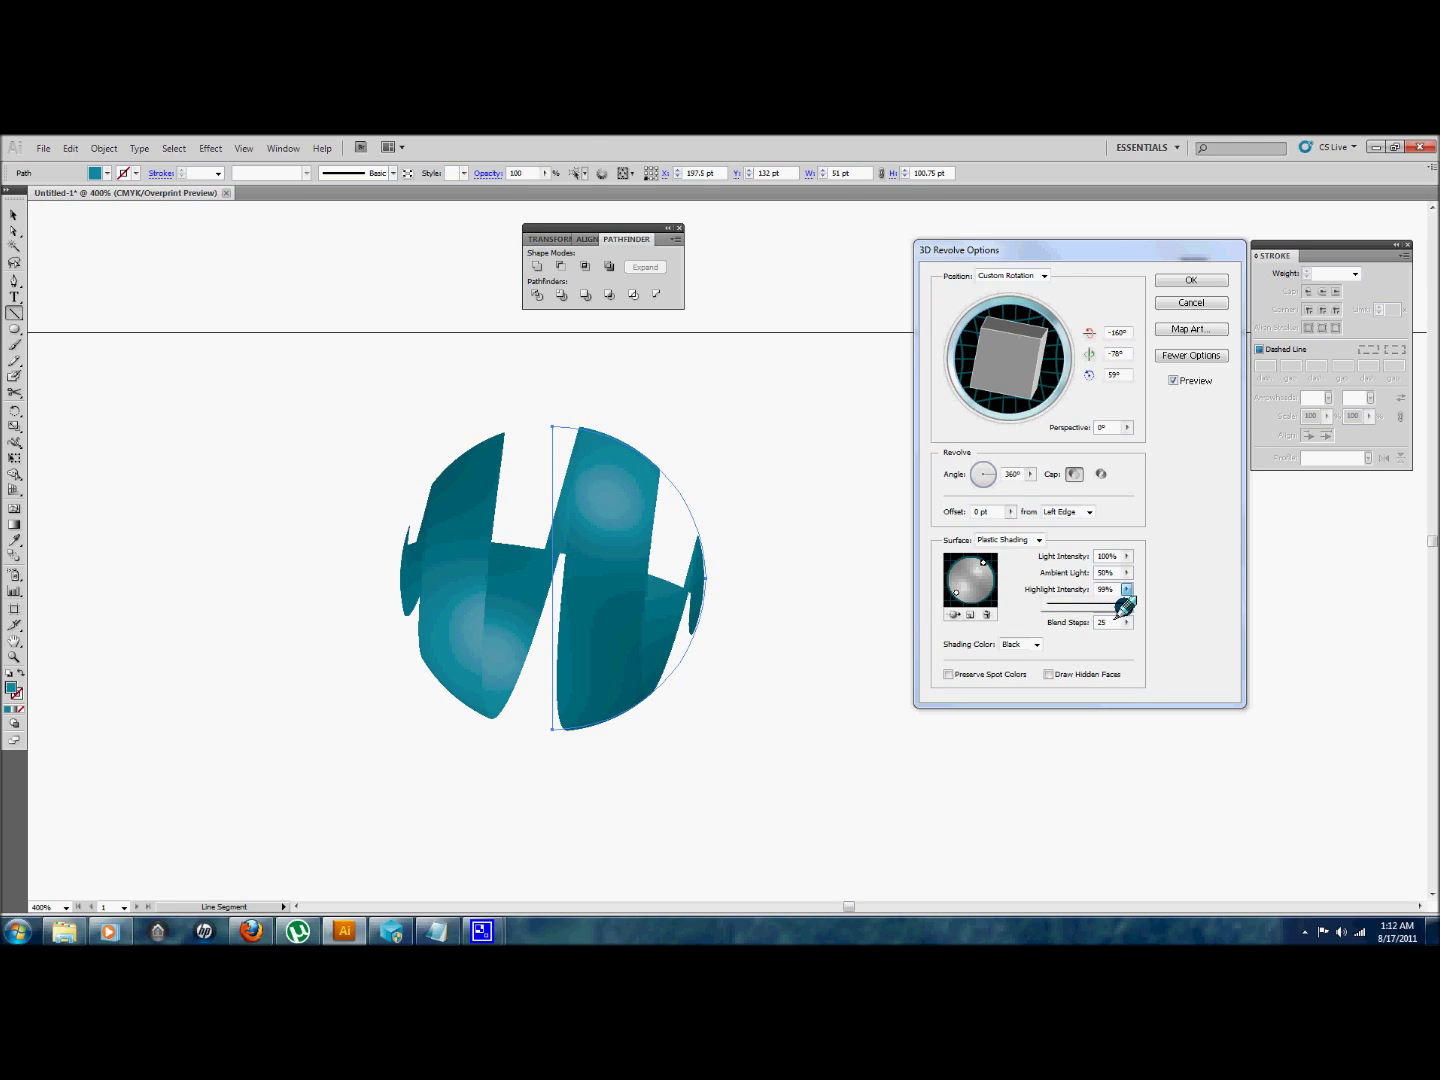
click(1187, 284)
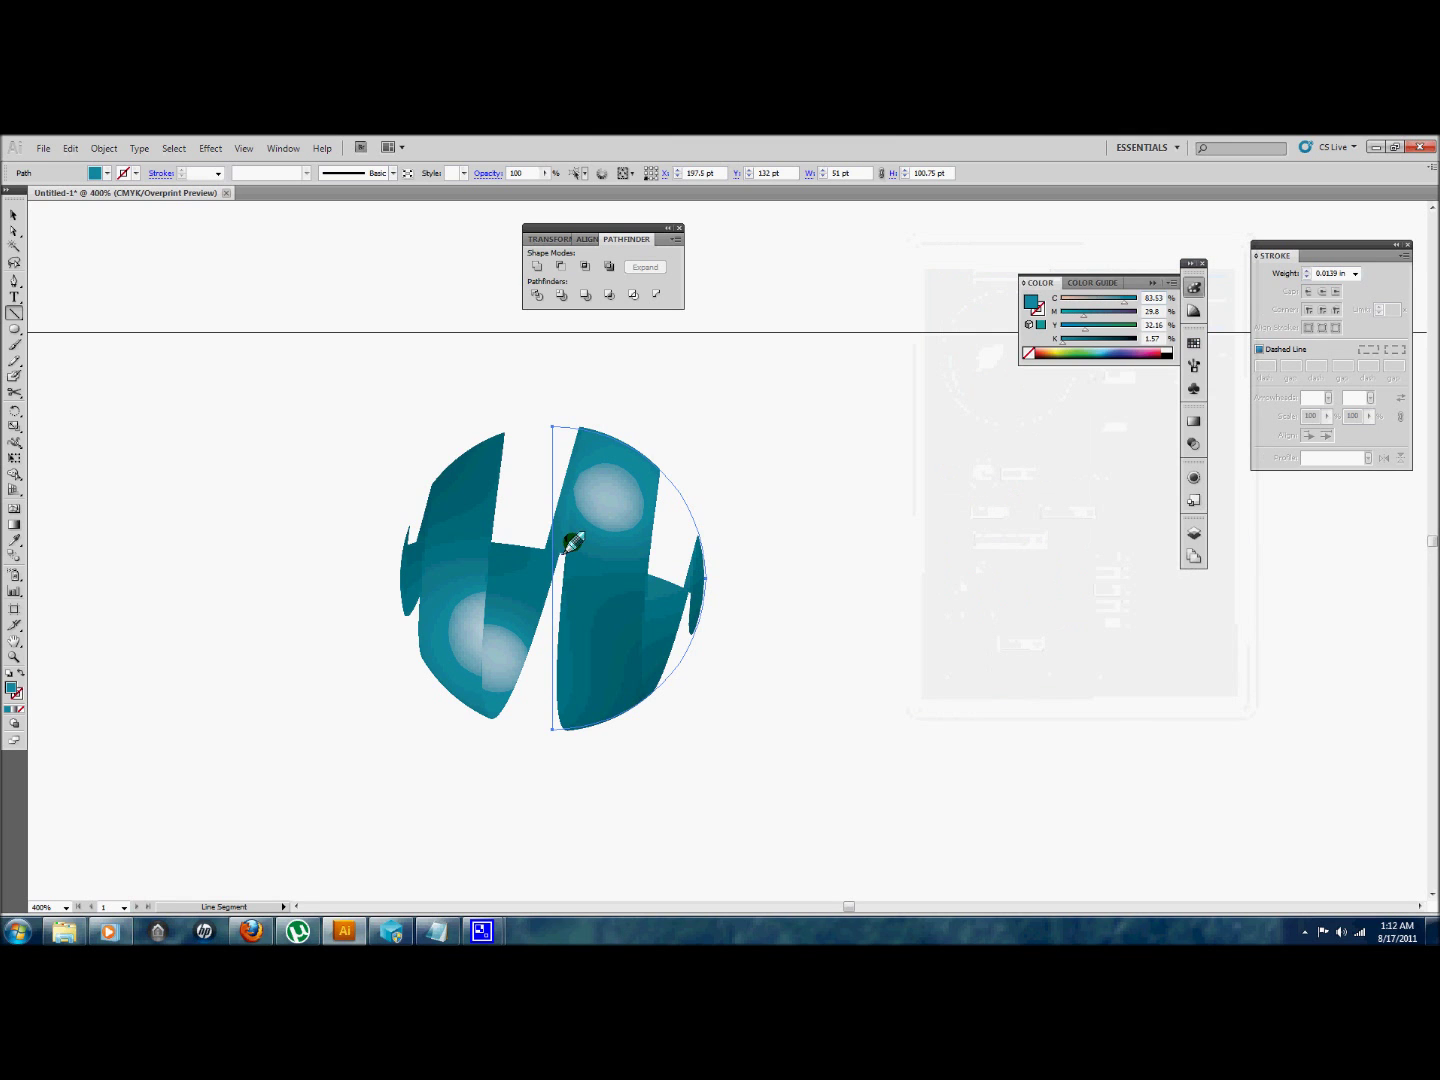
- Move the sphere to about X 62, Y 104.5 pt and create a 15-pointed star about 93 pt wide beside it
drag(643, 545, 240, 466)
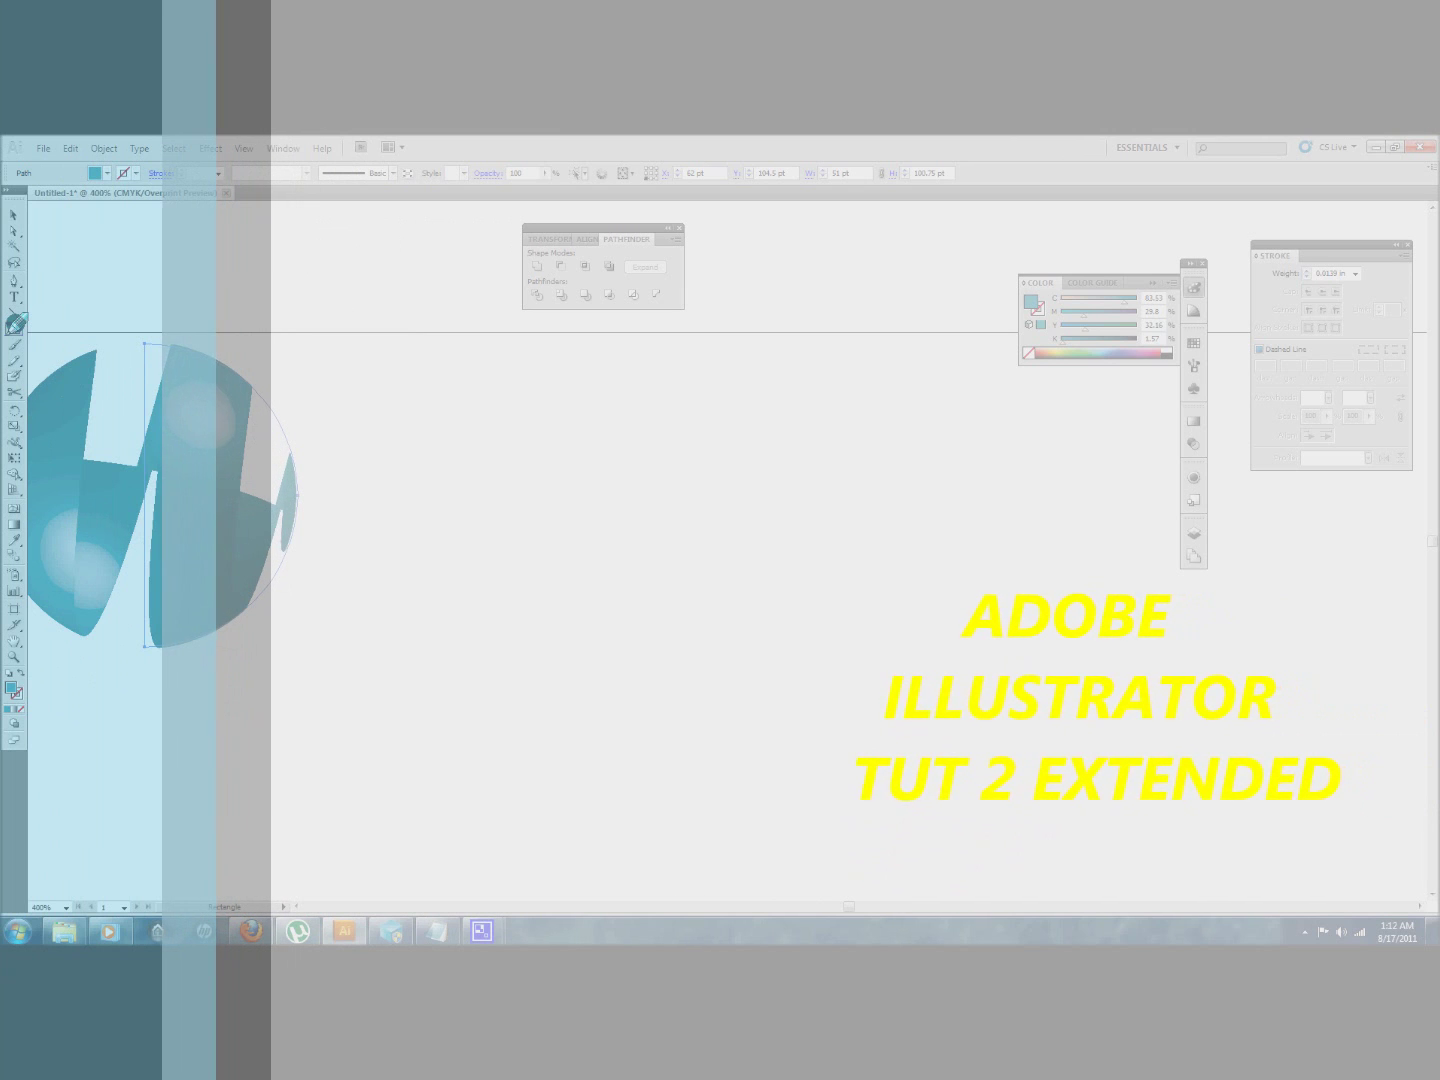
drag(15, 325, 70, 394)
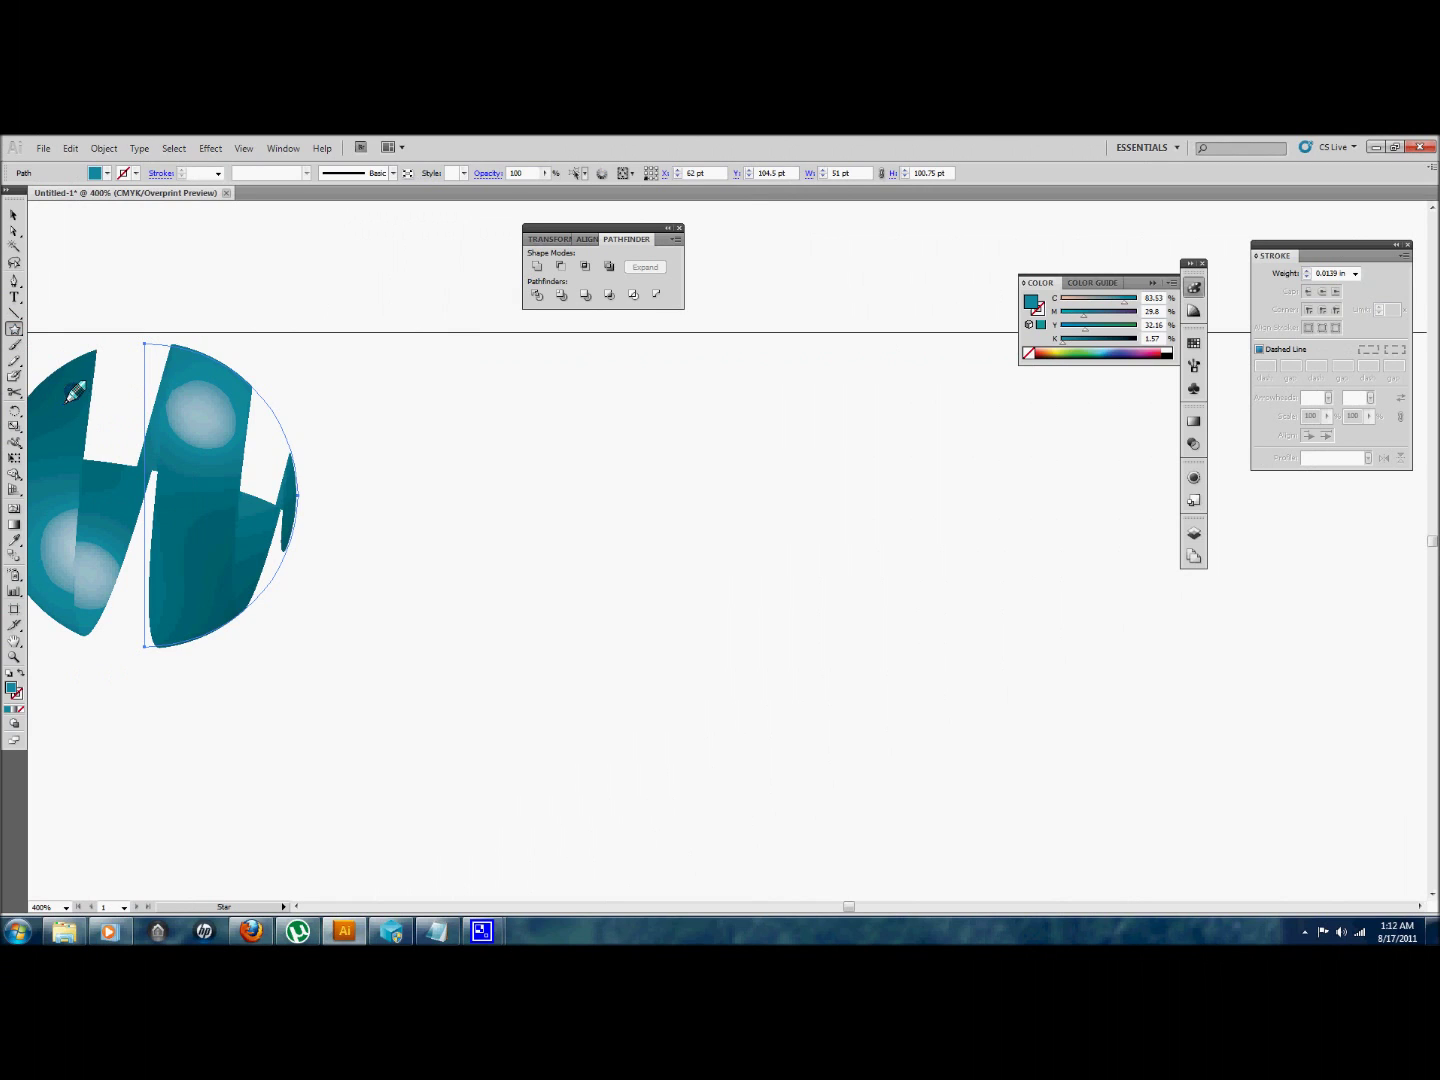
click(639, 526)
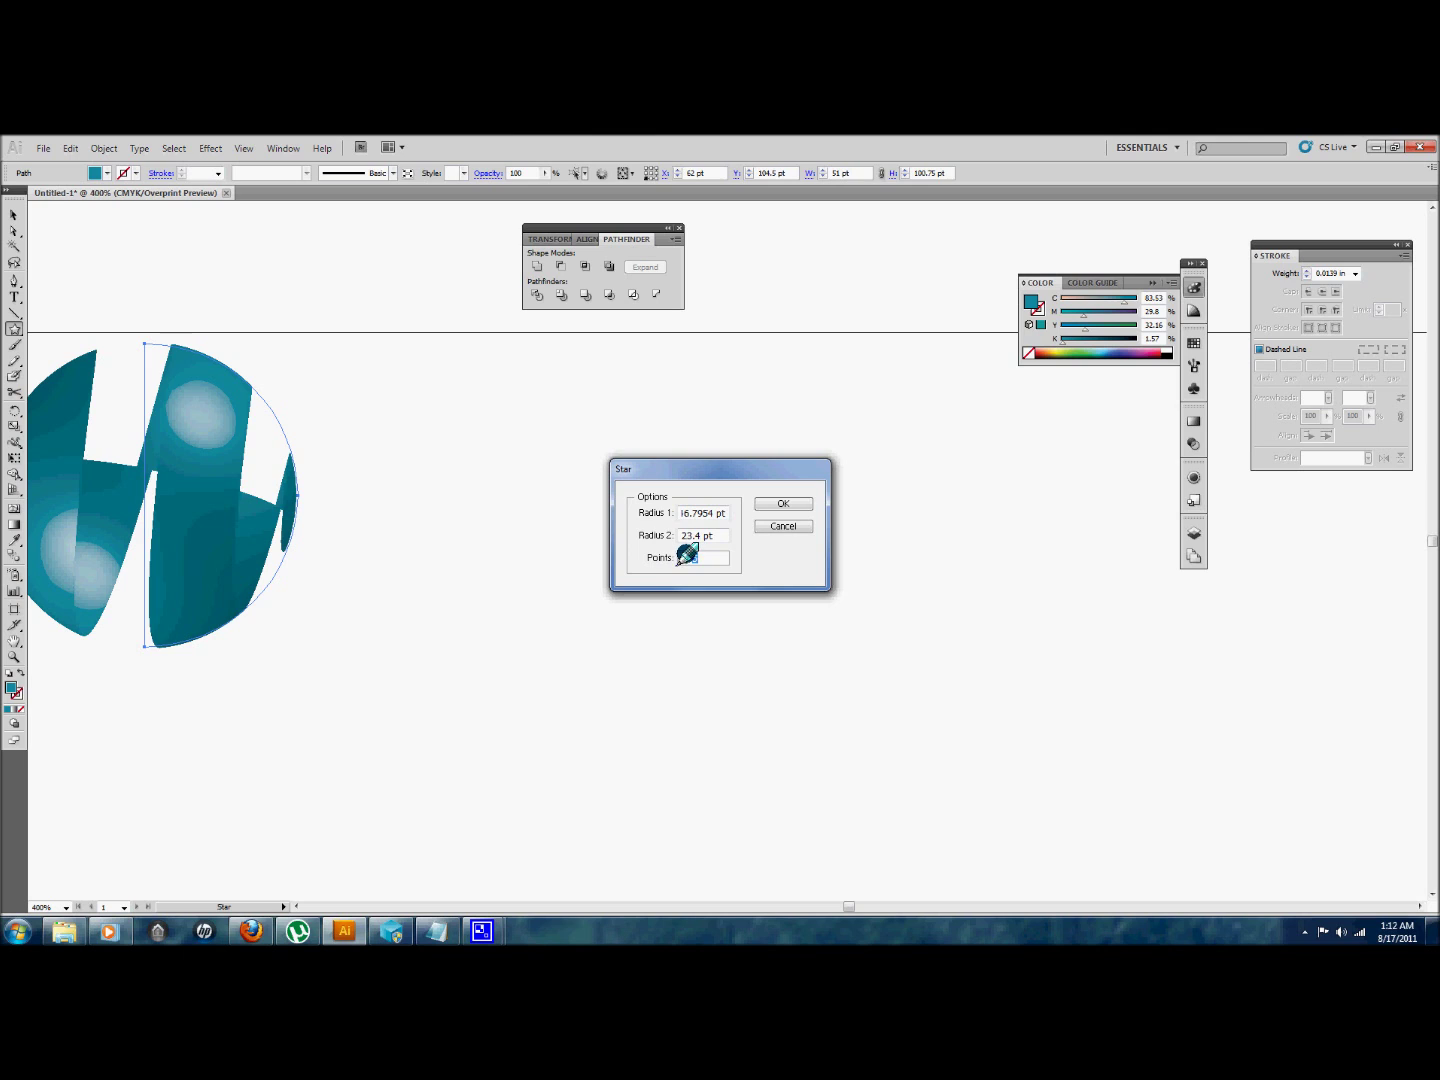
text(7)
click(789, 503)
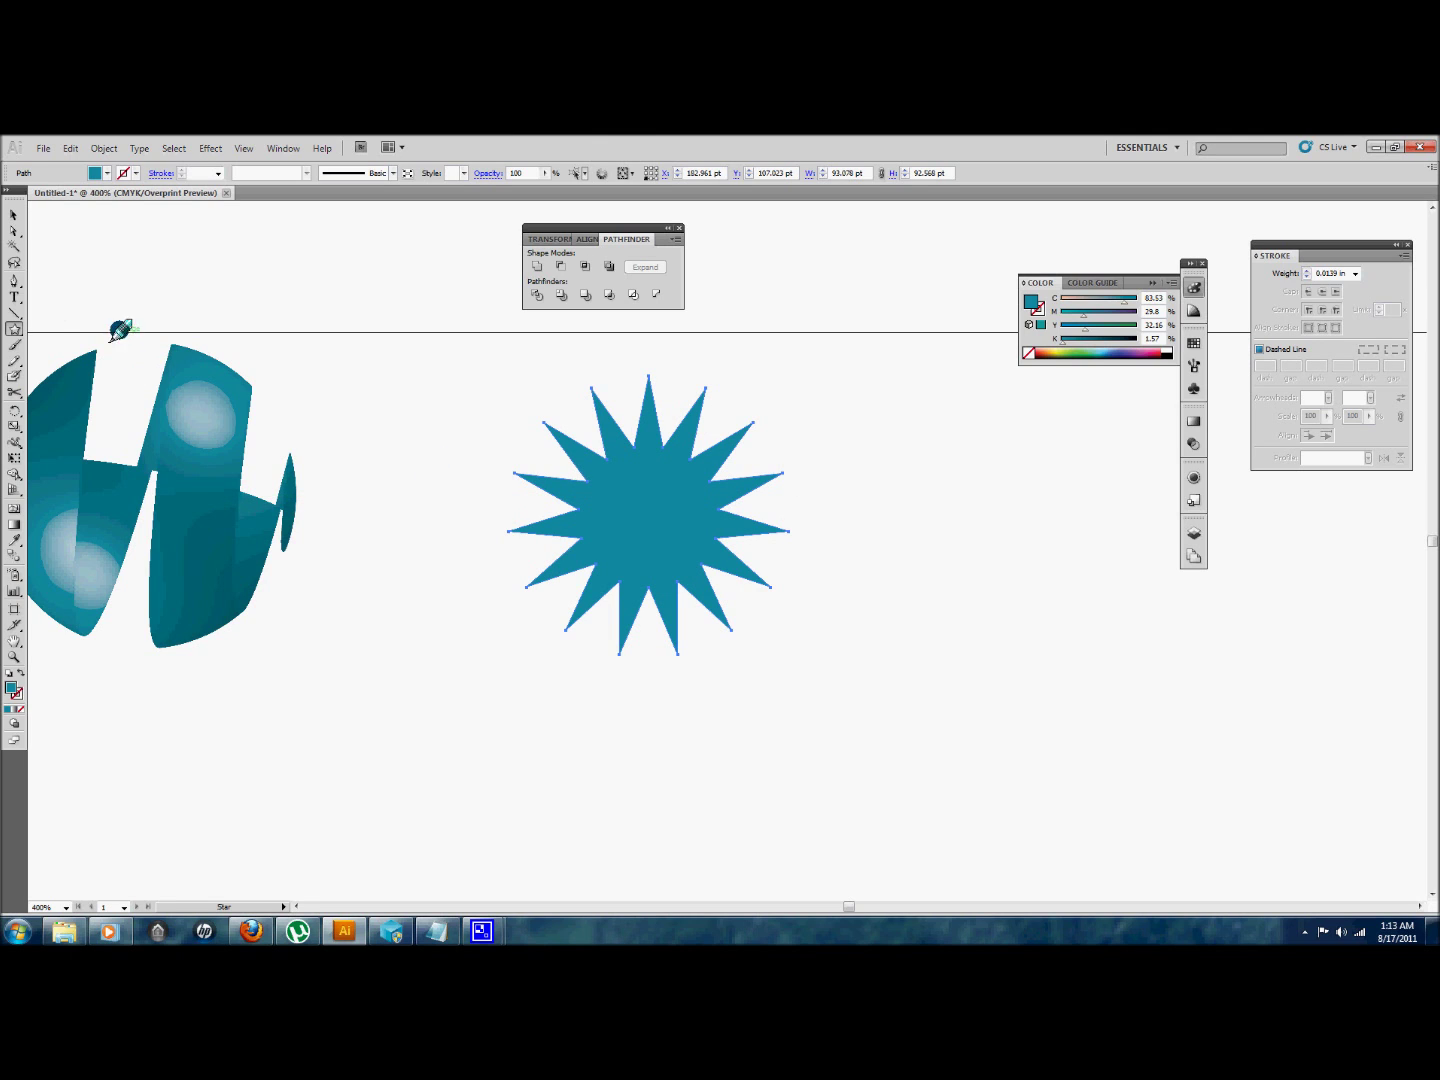
- Draw a vertical line of about 87.3 pt from the star's top tip through its centre and divide the star along it
drag(16, 313, 67, 311)
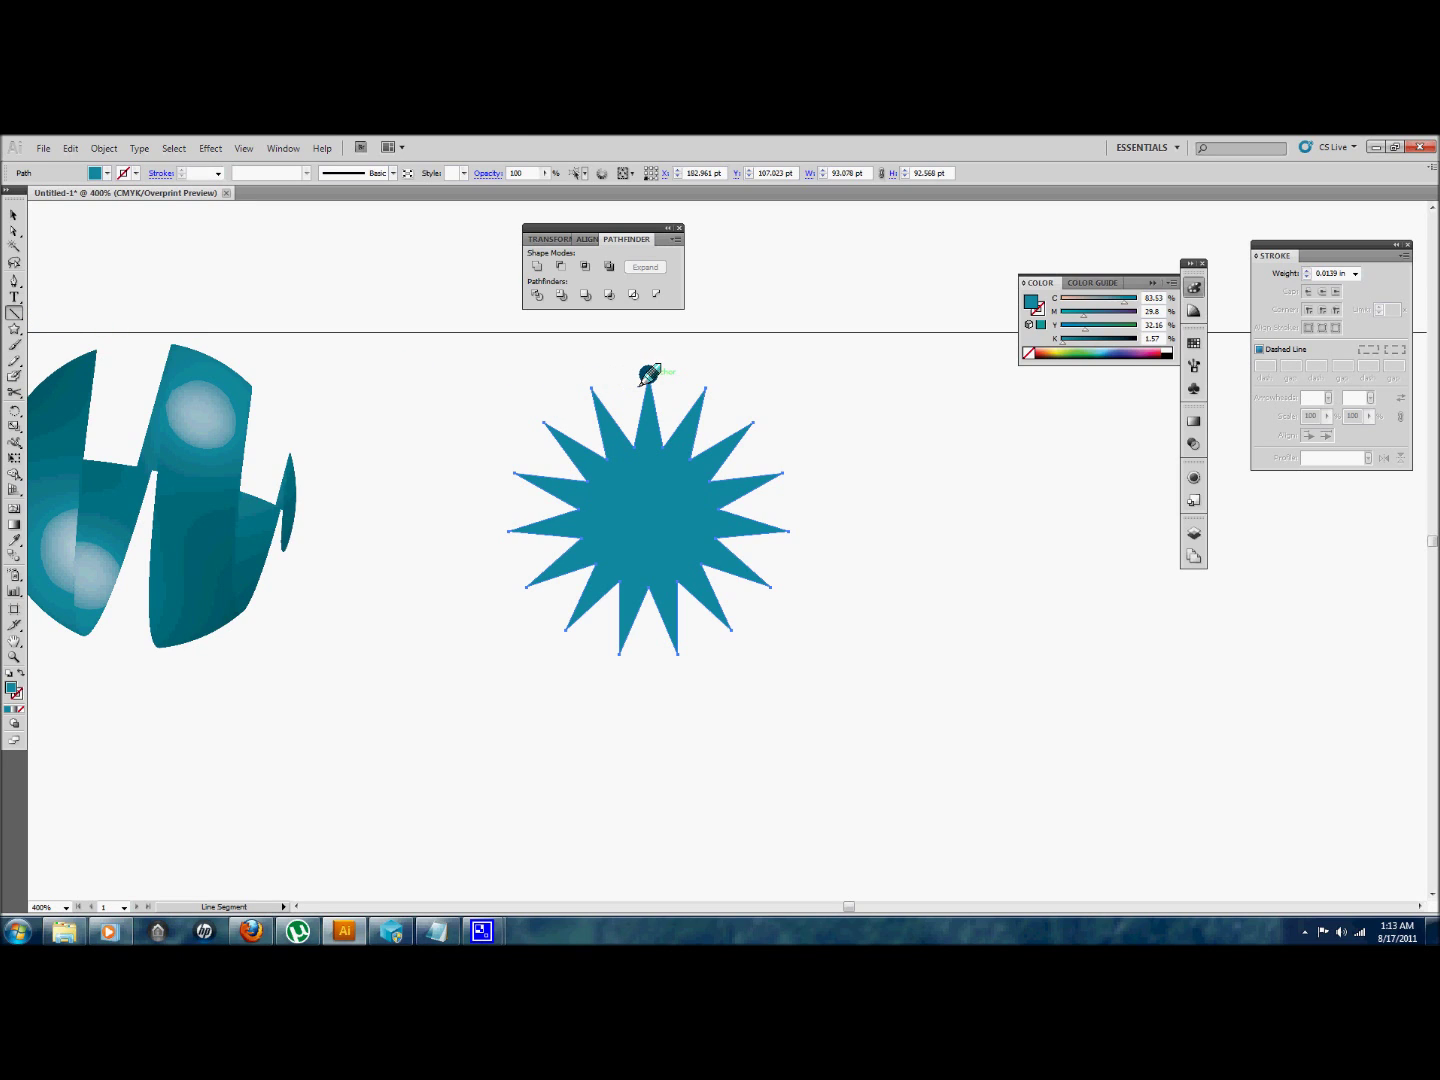
drag(648, 376, 645, 637)
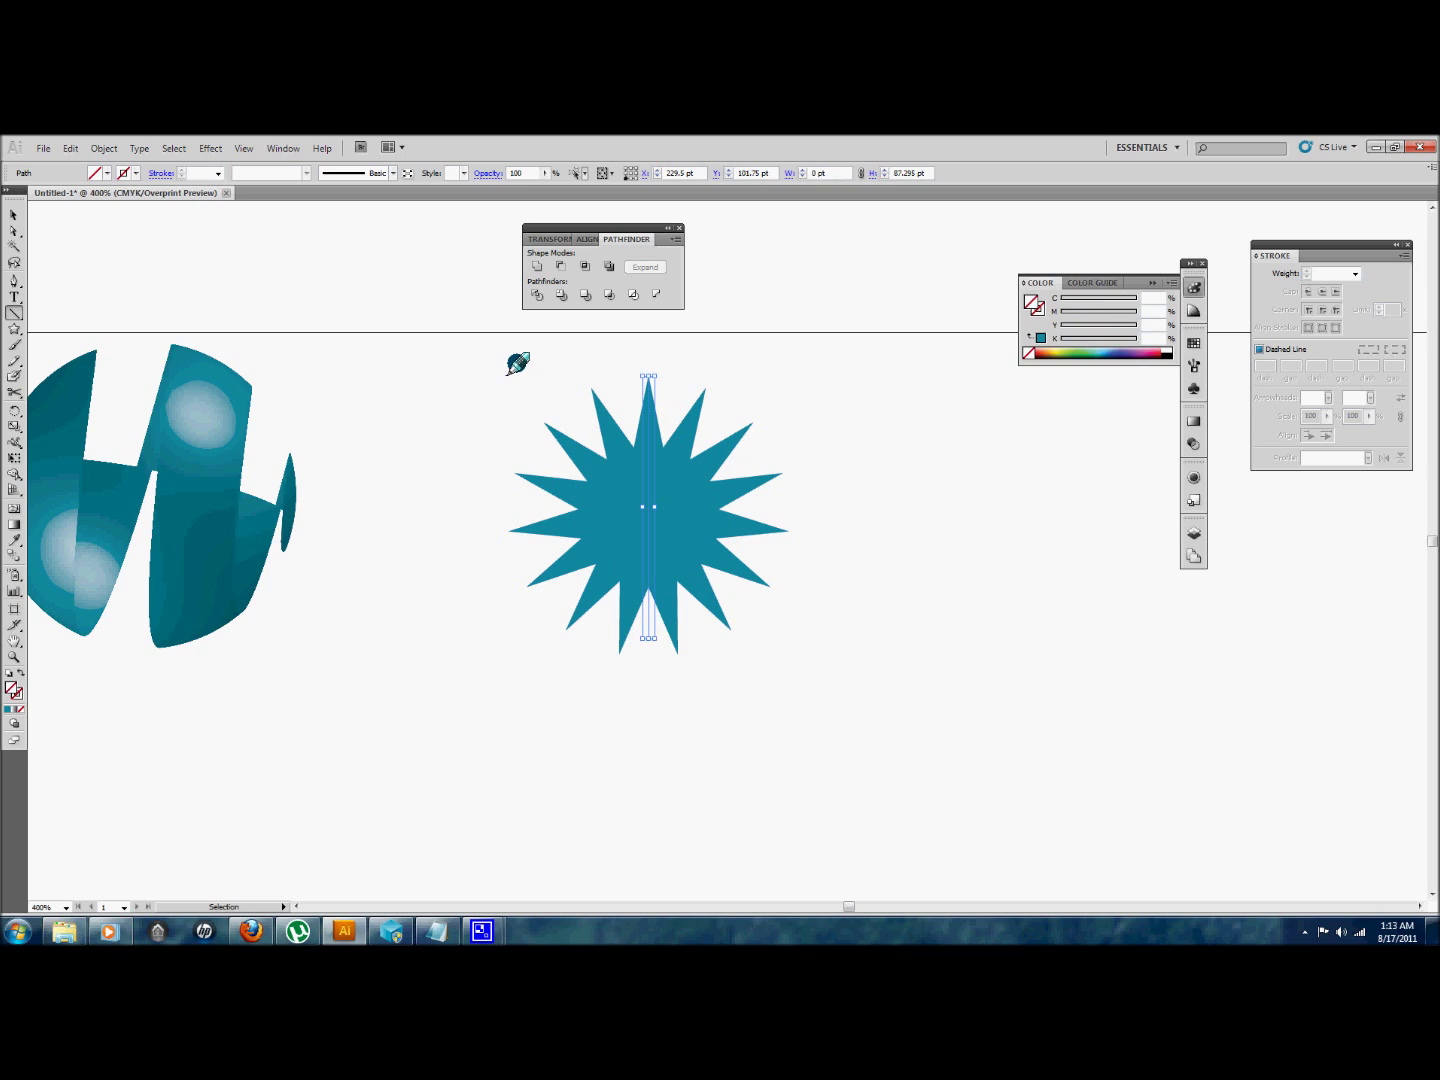
drag(504, 342, 844, 720)
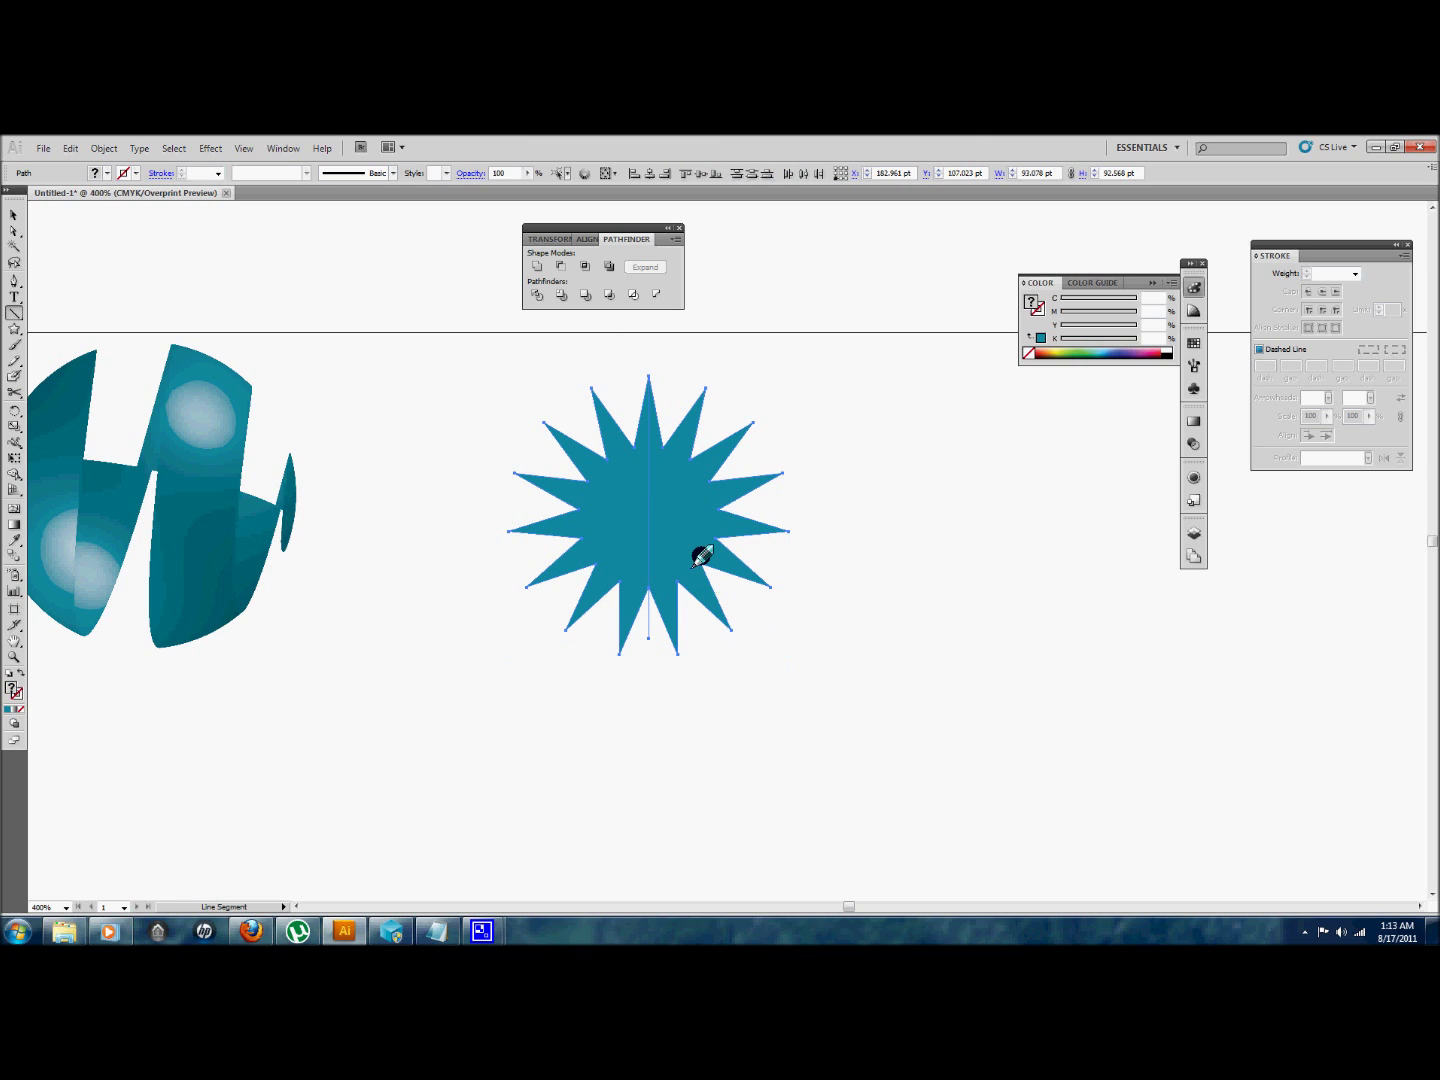
click(537, 296)
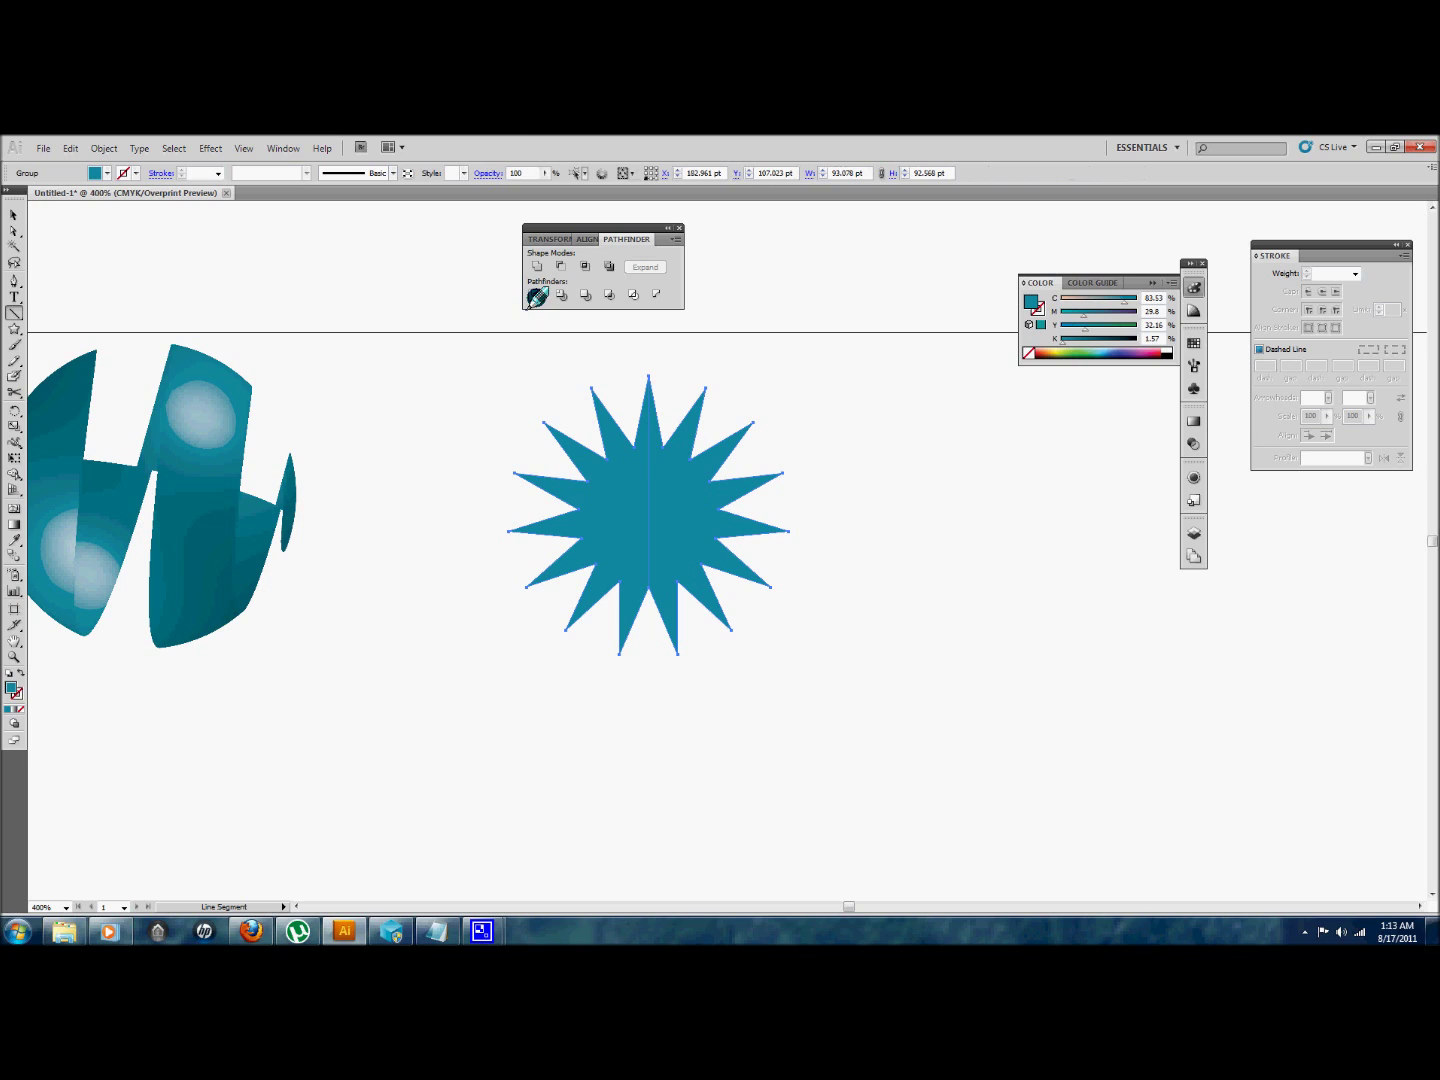
- Ungroup the divided star and delete its right half
right_click(637, 524)
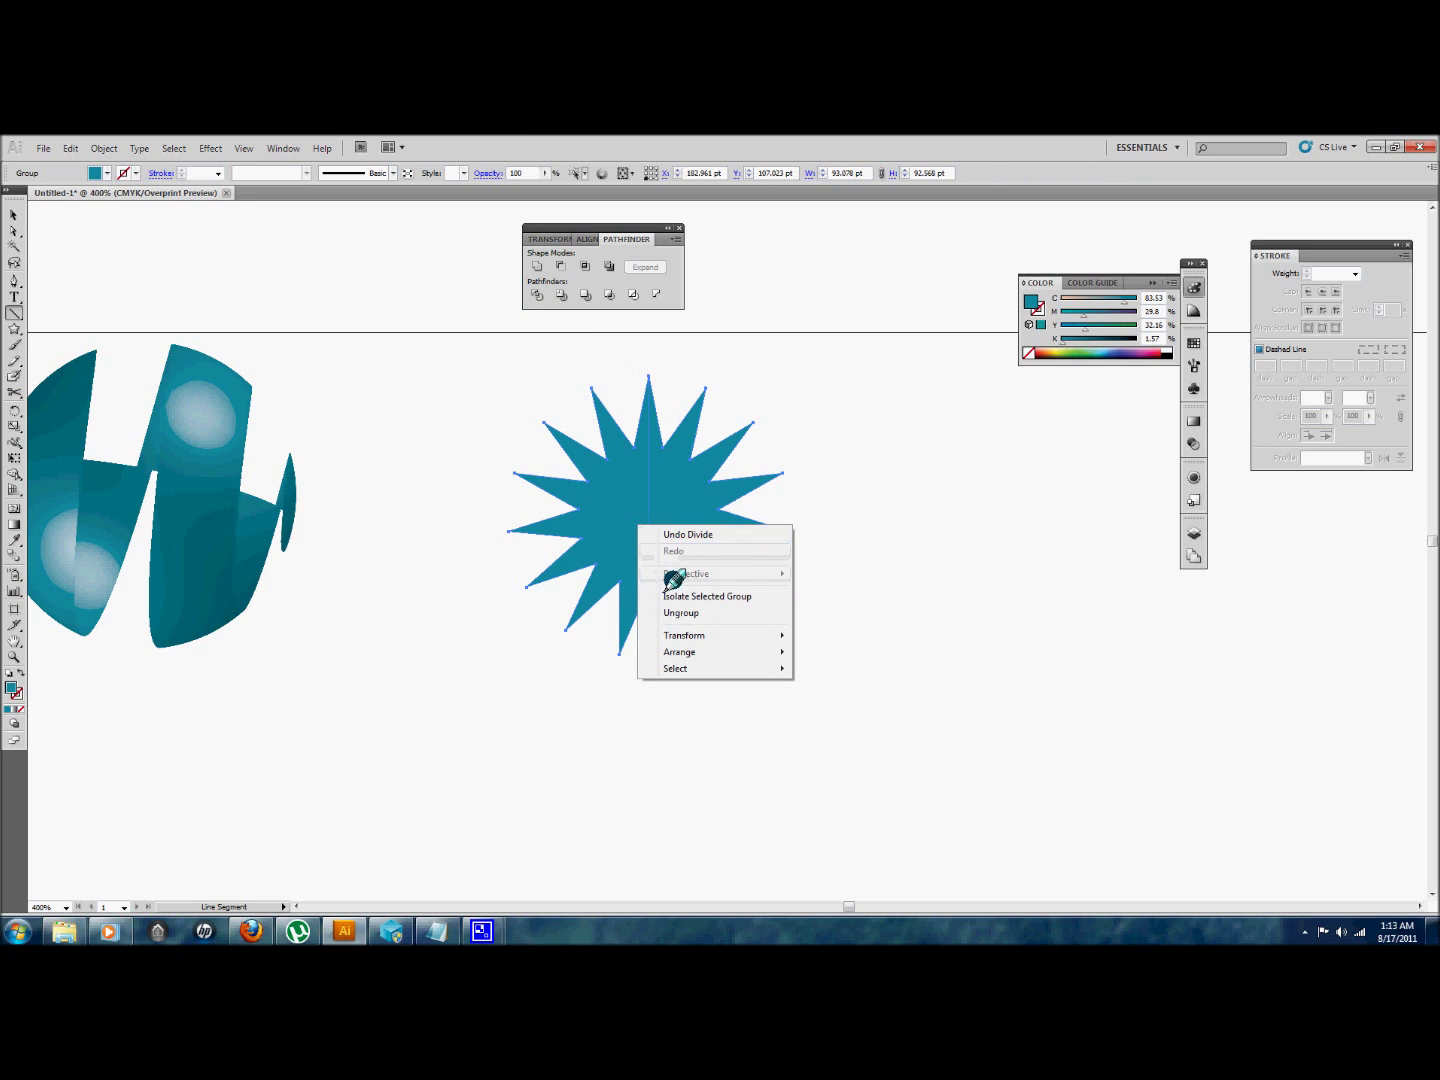
click(684, 614)
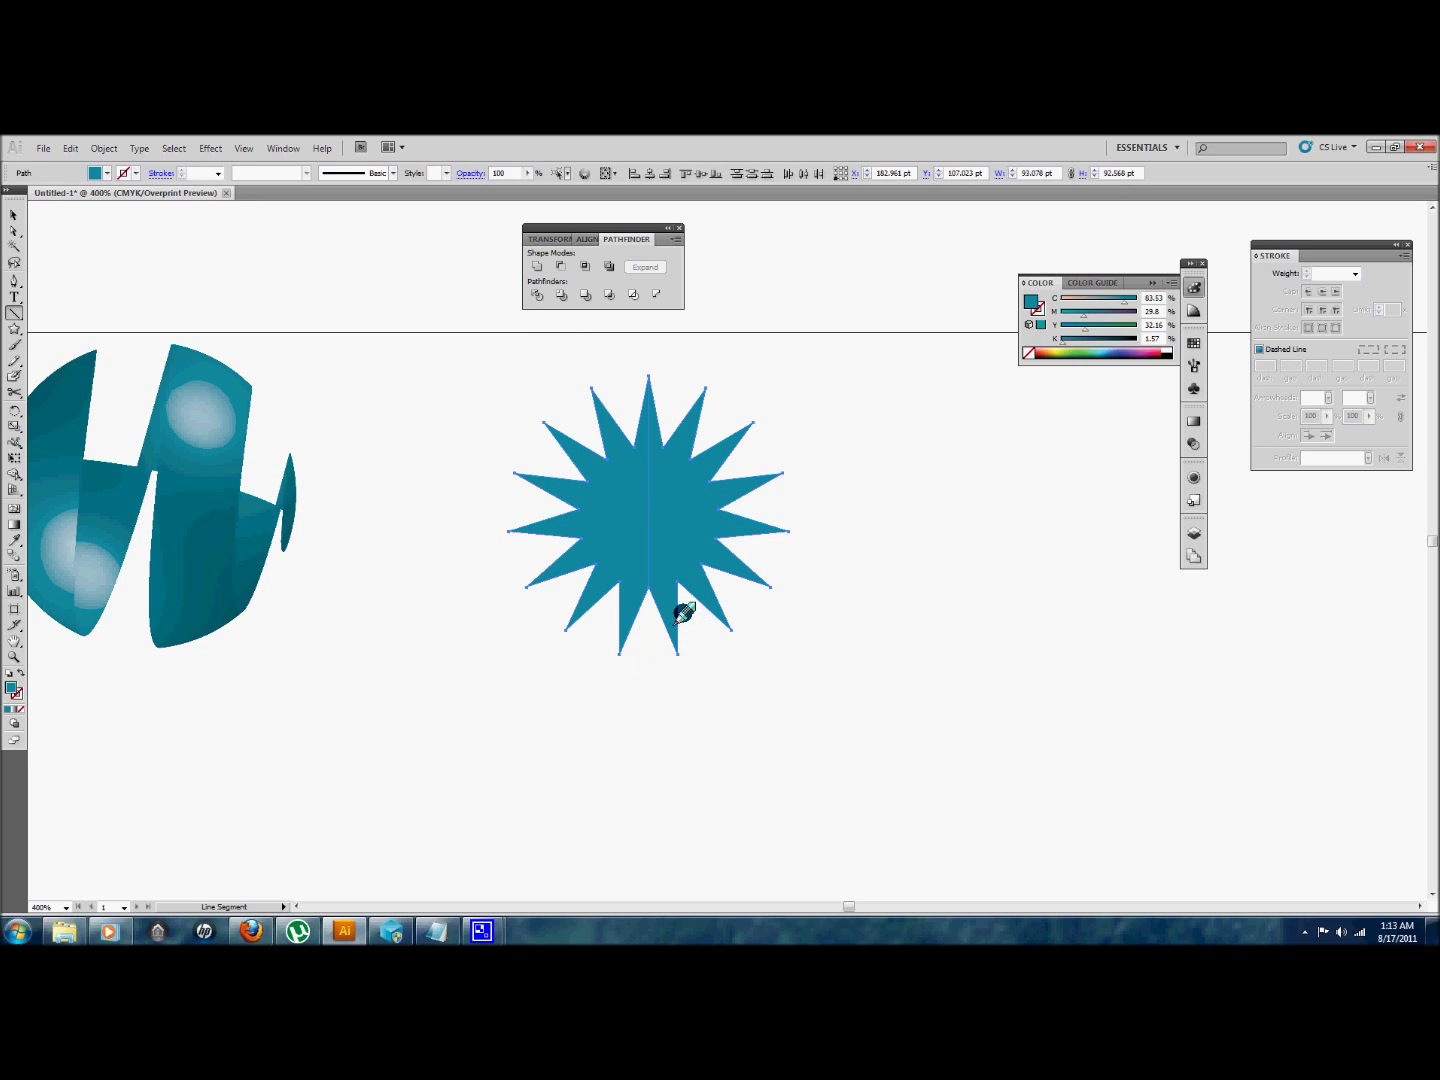
ctrl+click(650, 705)
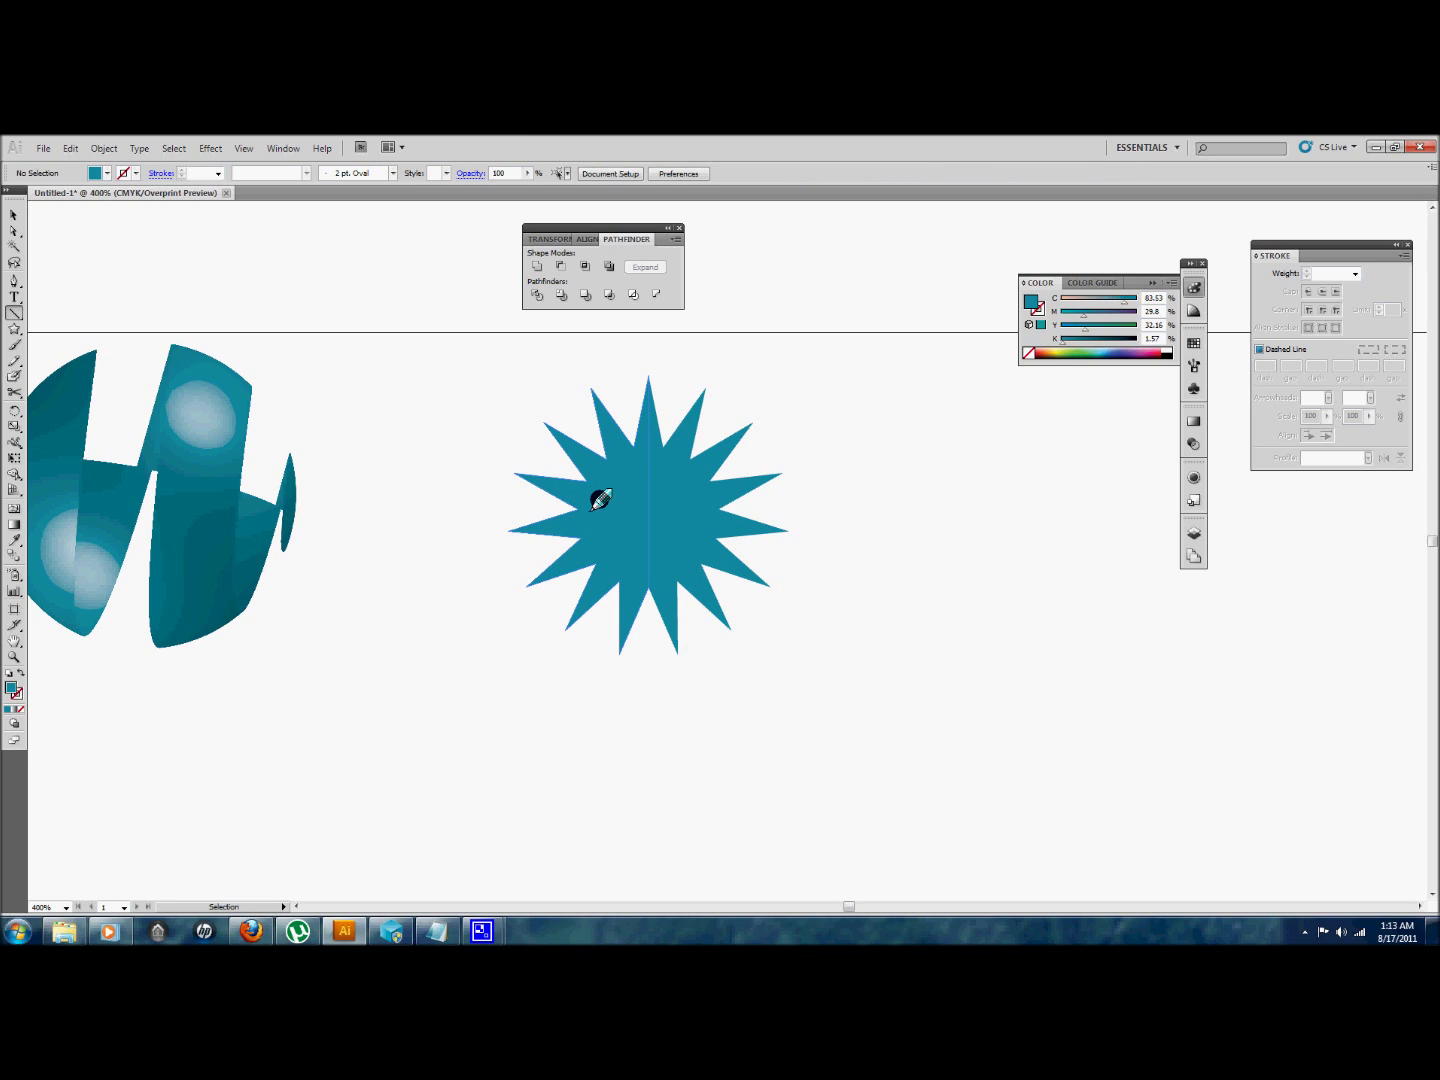
ctrl+click(707, 508)
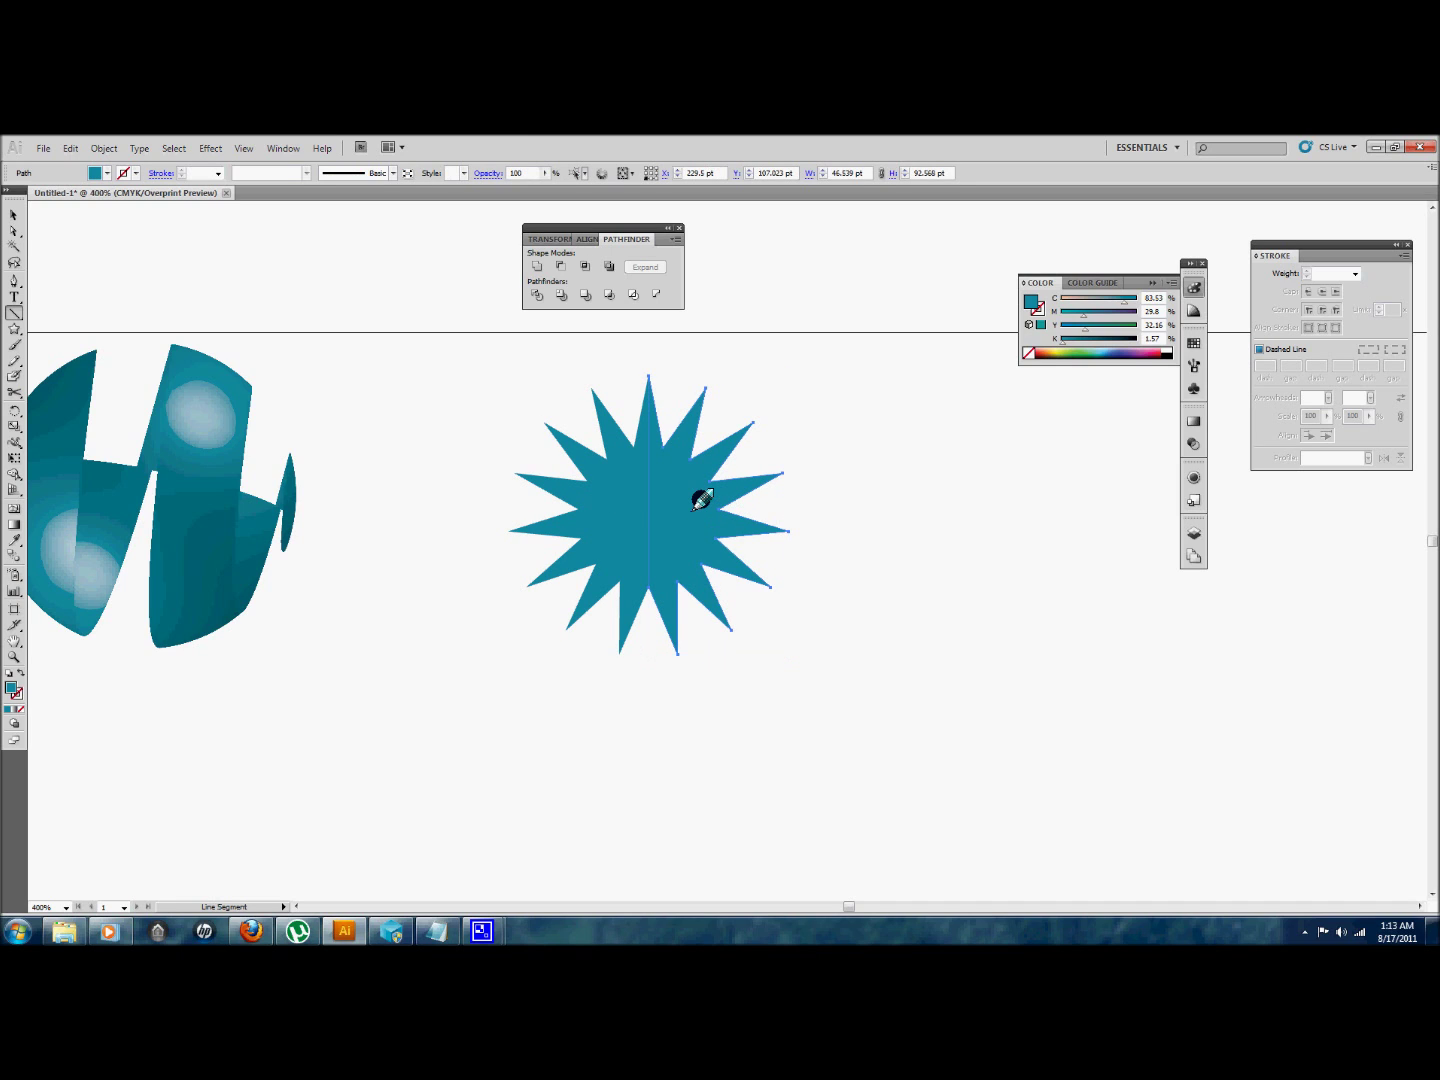
key(Delete)
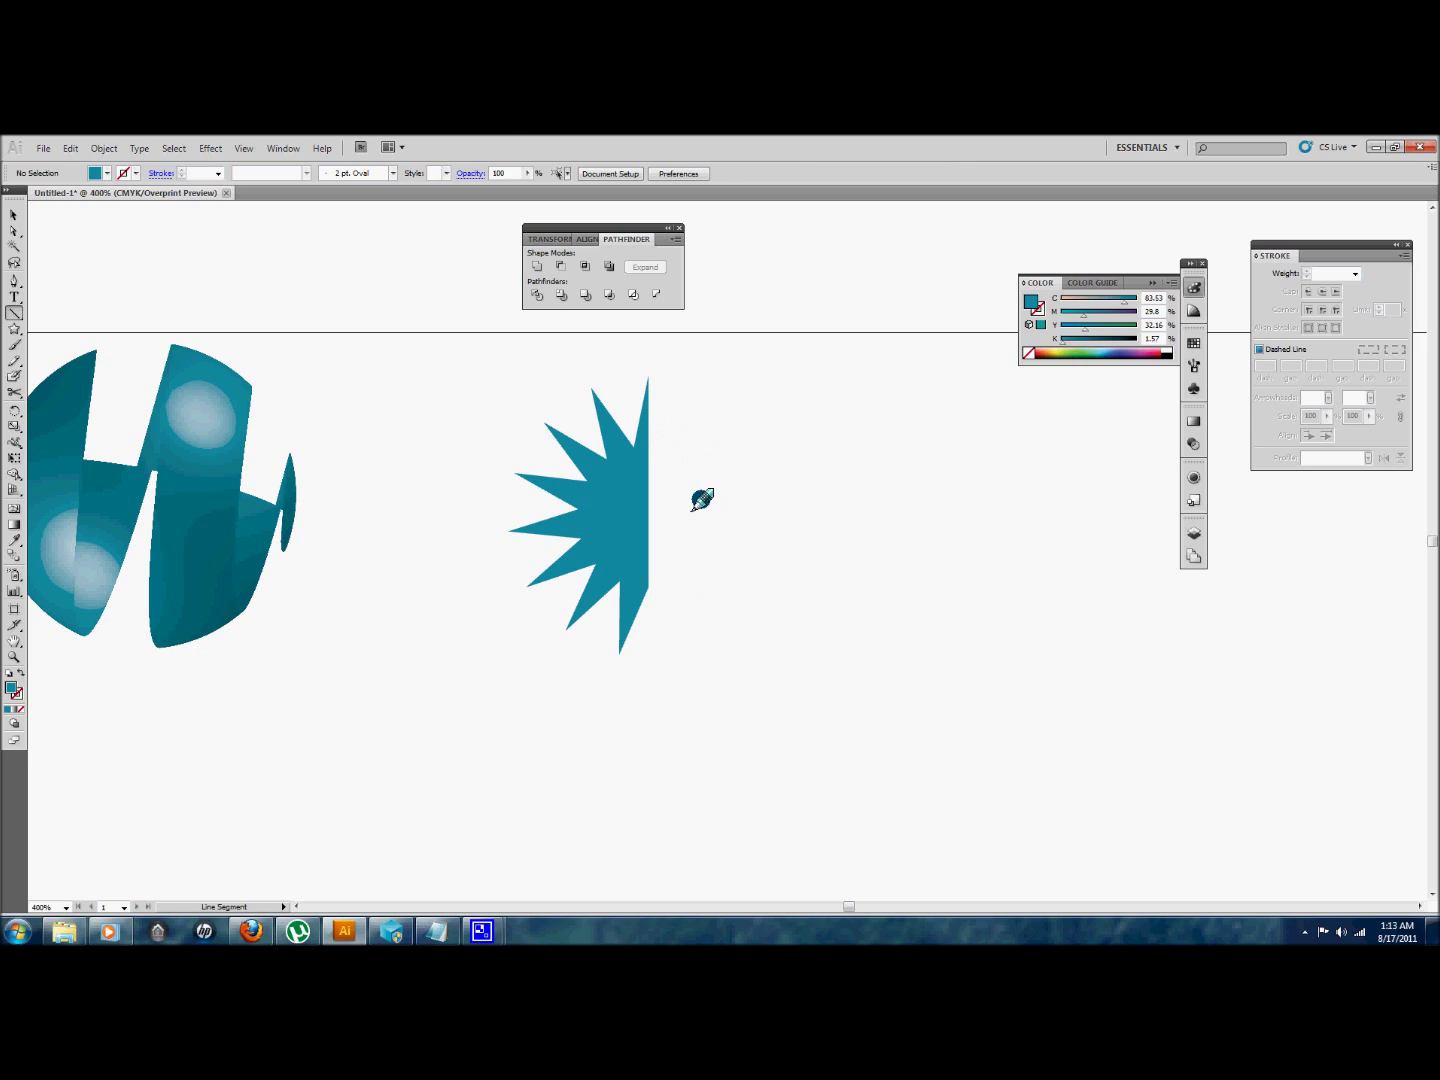
- Open a previewed 3D Revolve effect of 360° from the left edge on the remaining half star
drag(713, 748, 445, 353)
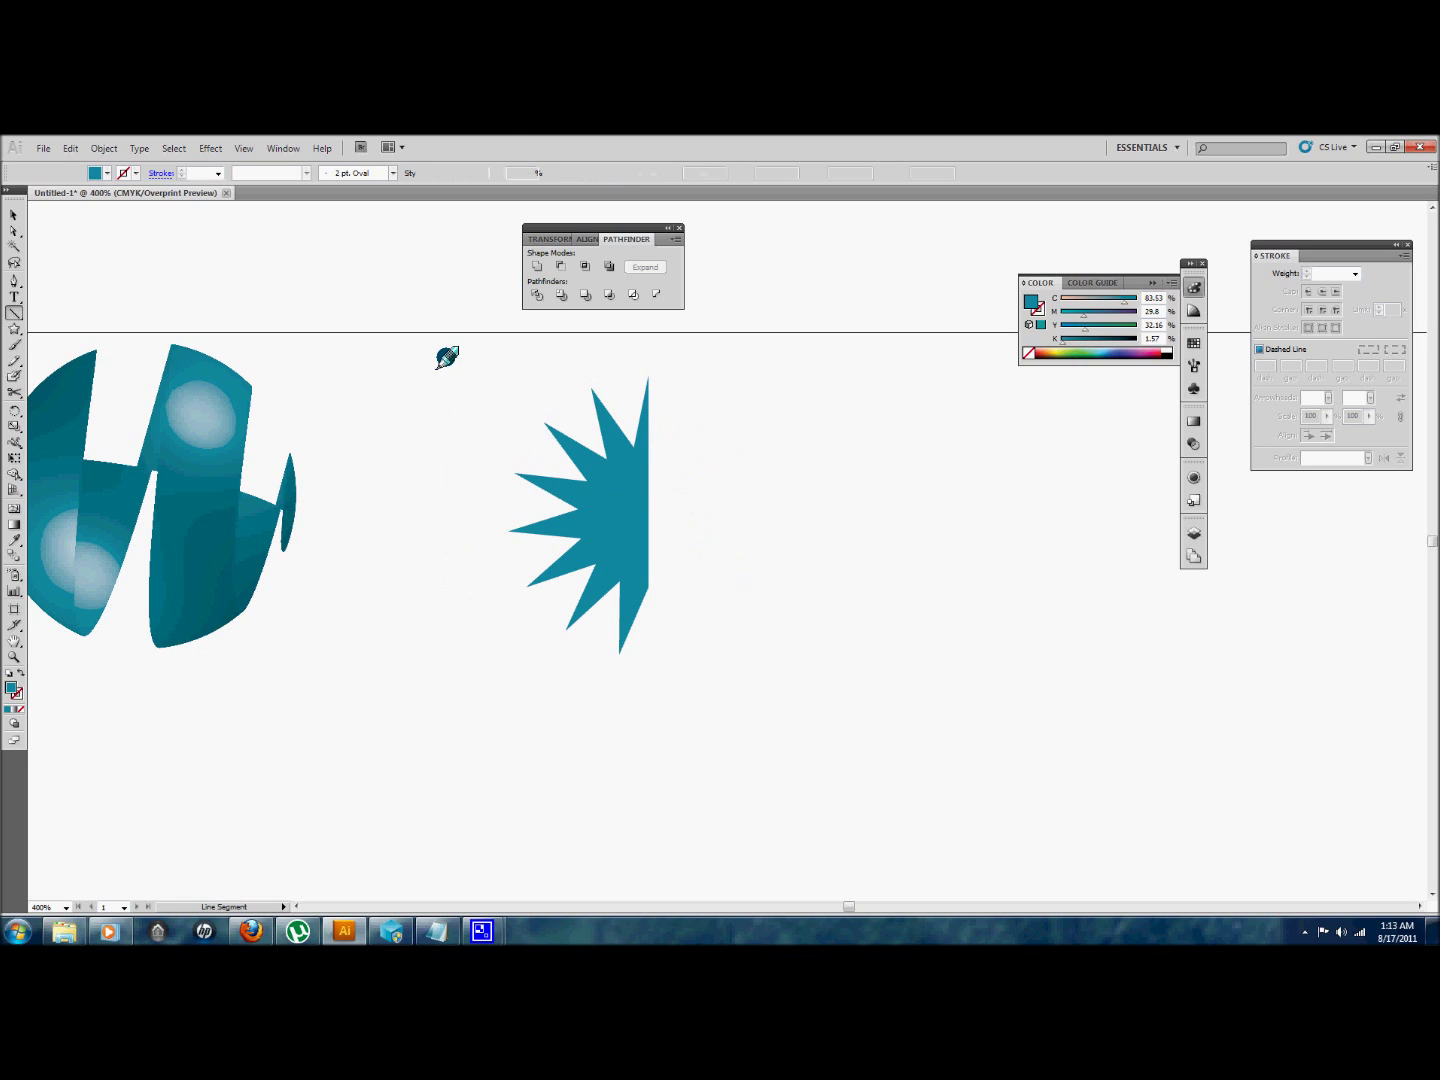
click(212, 148)
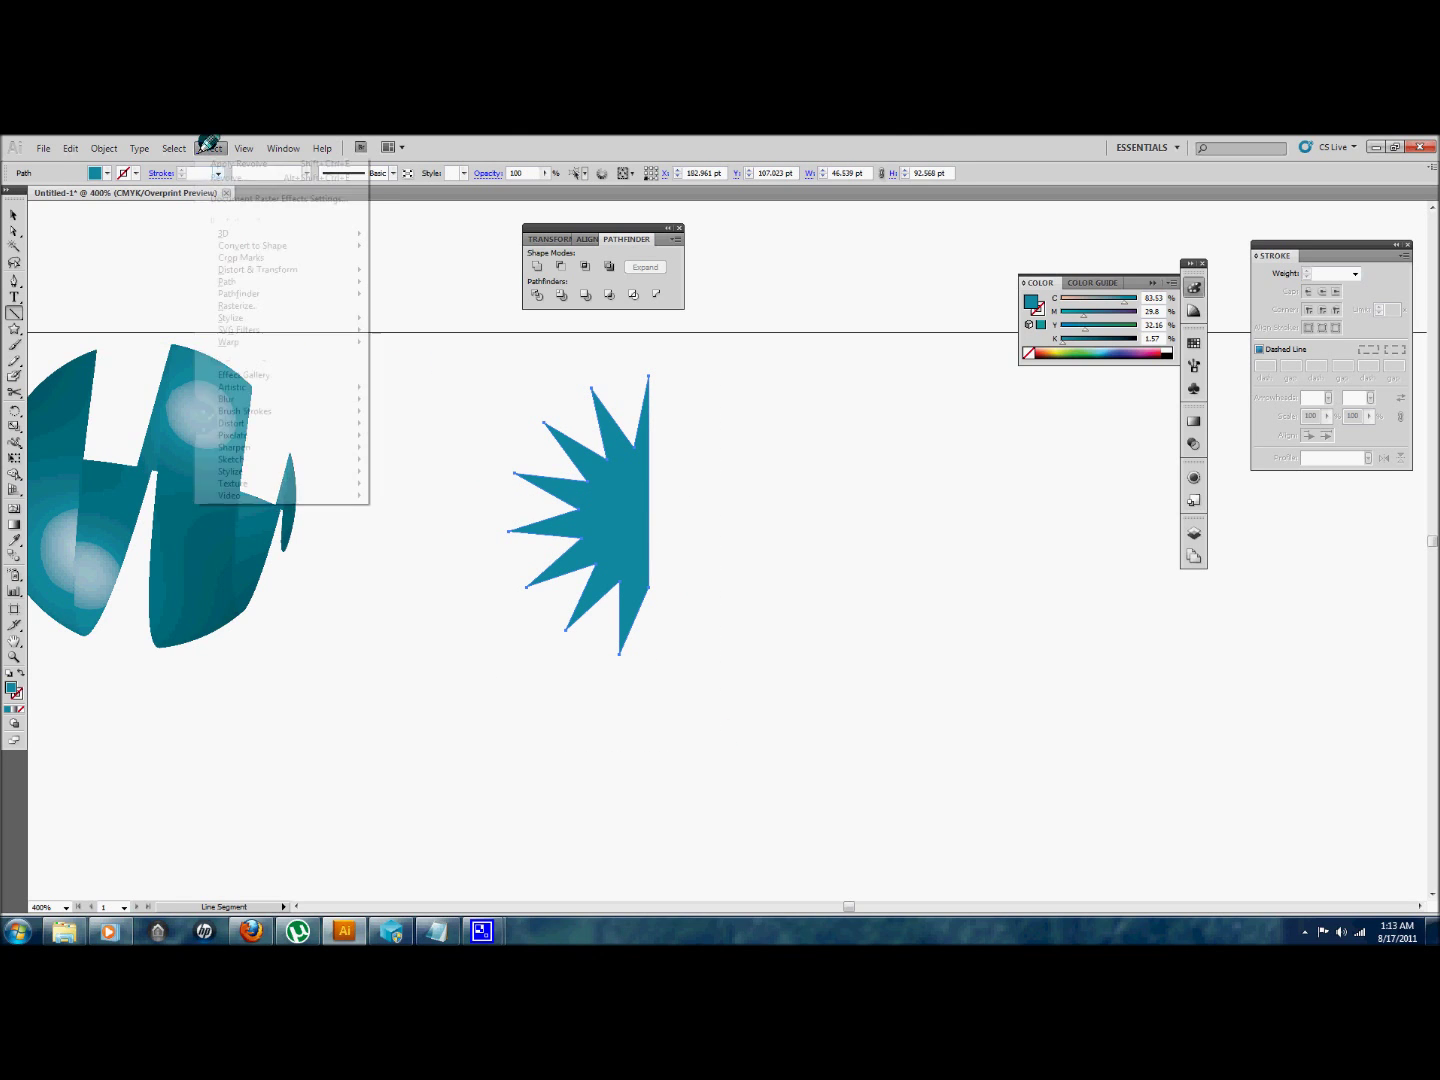
mouse_move(239, 231)
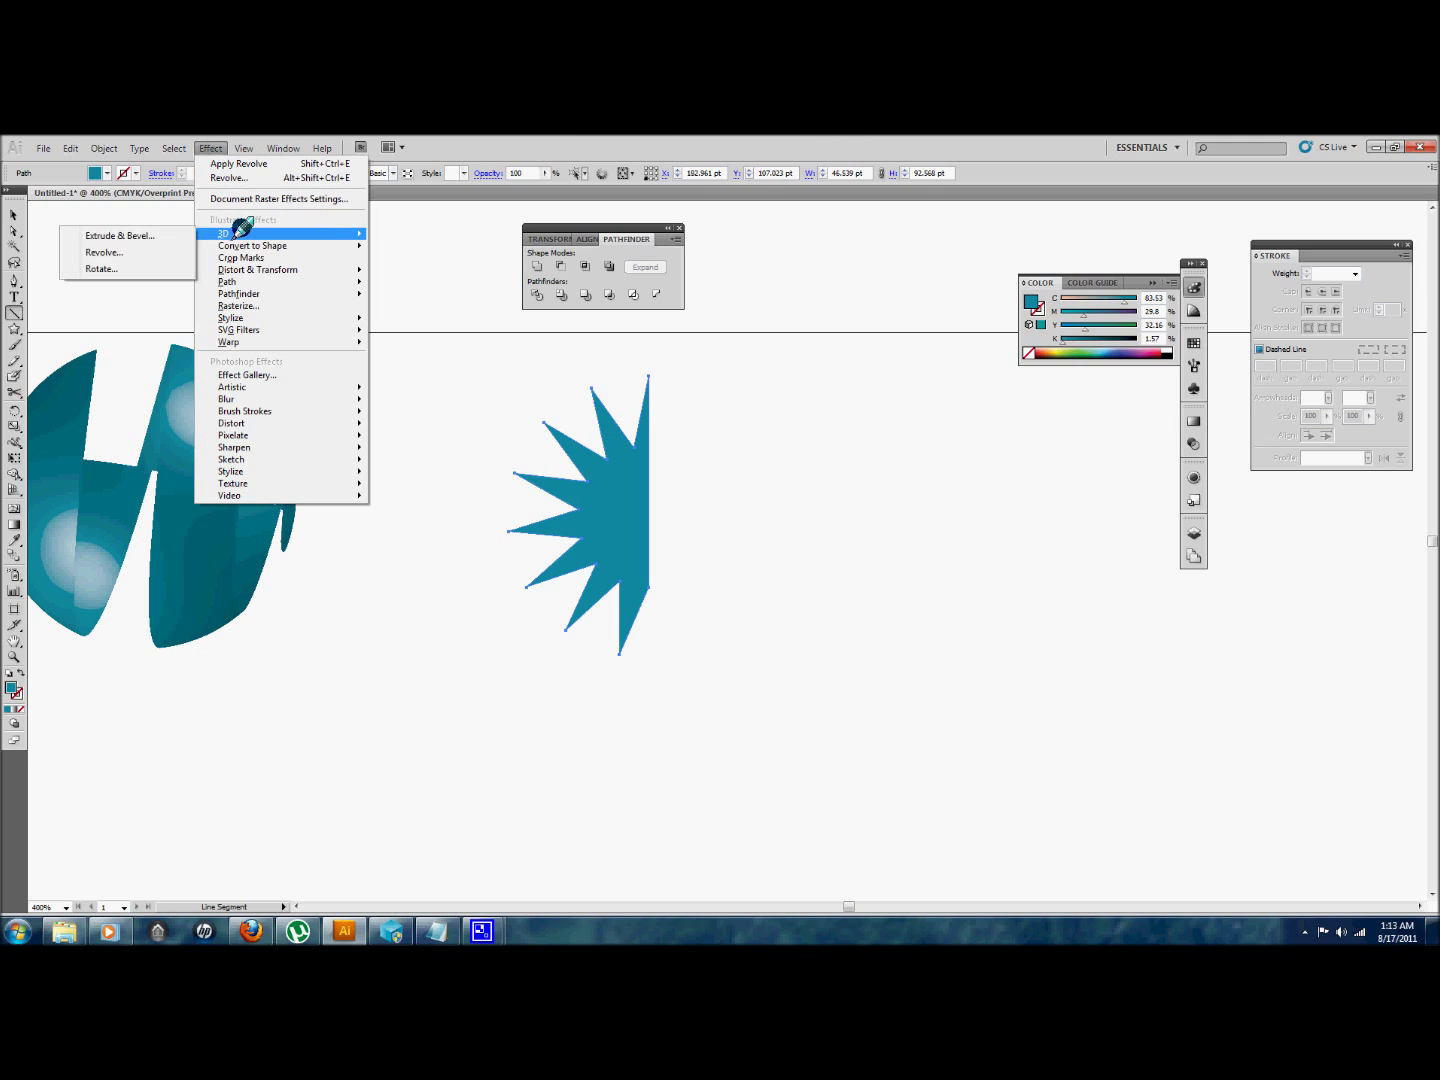
click(160, 252)
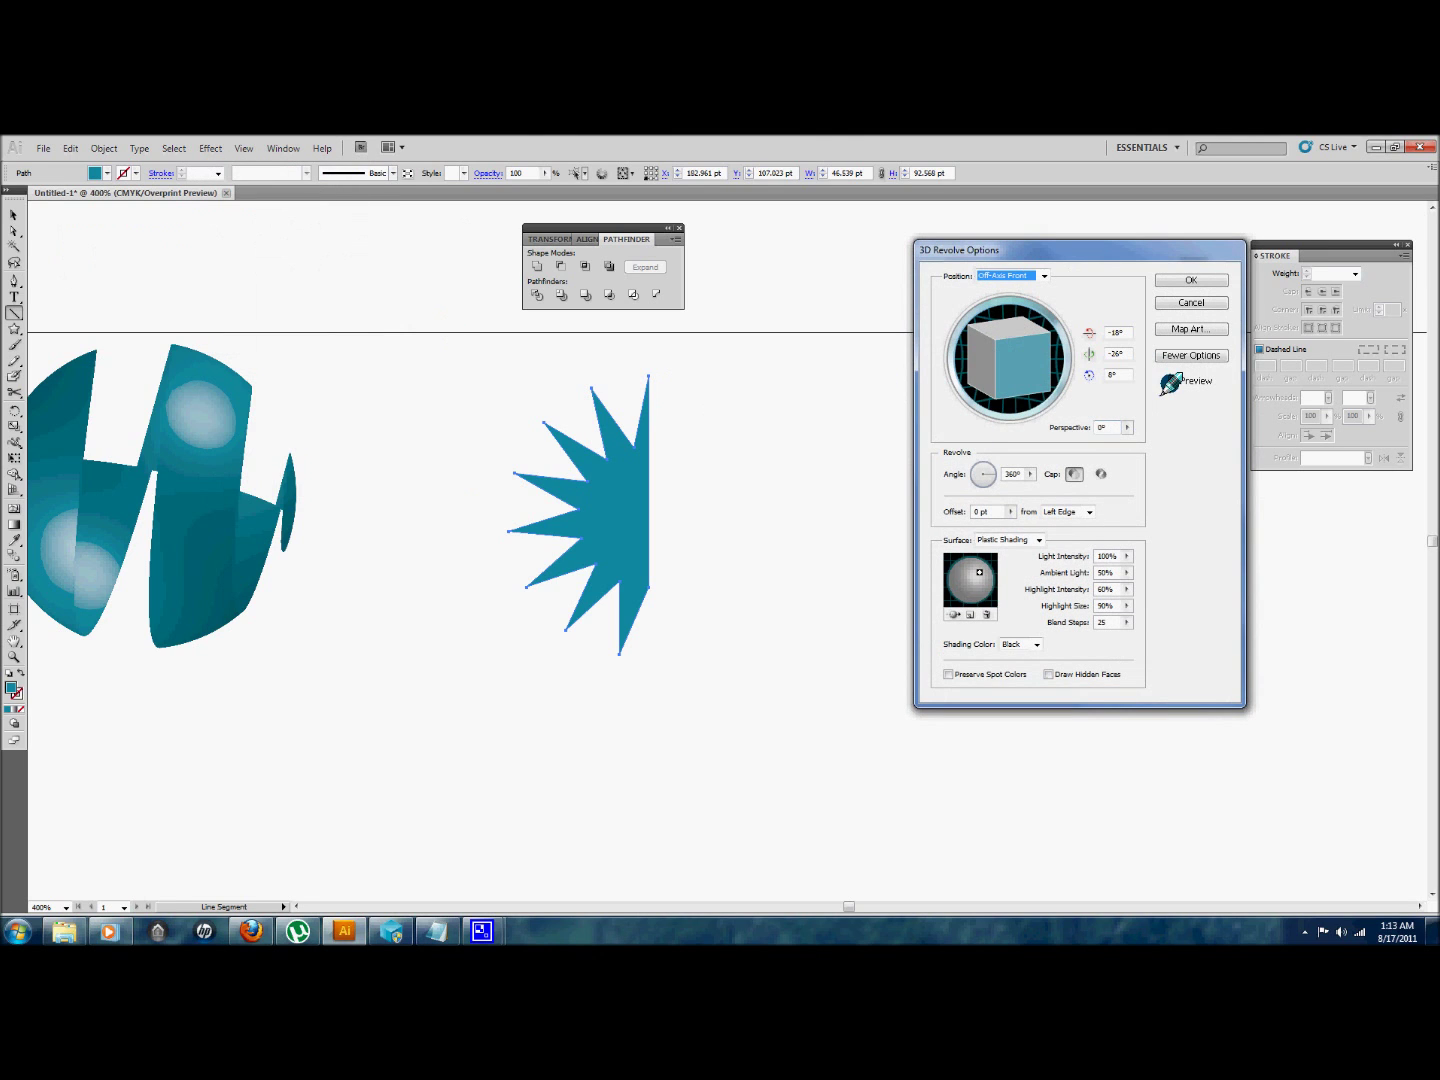
click(1172, 380)
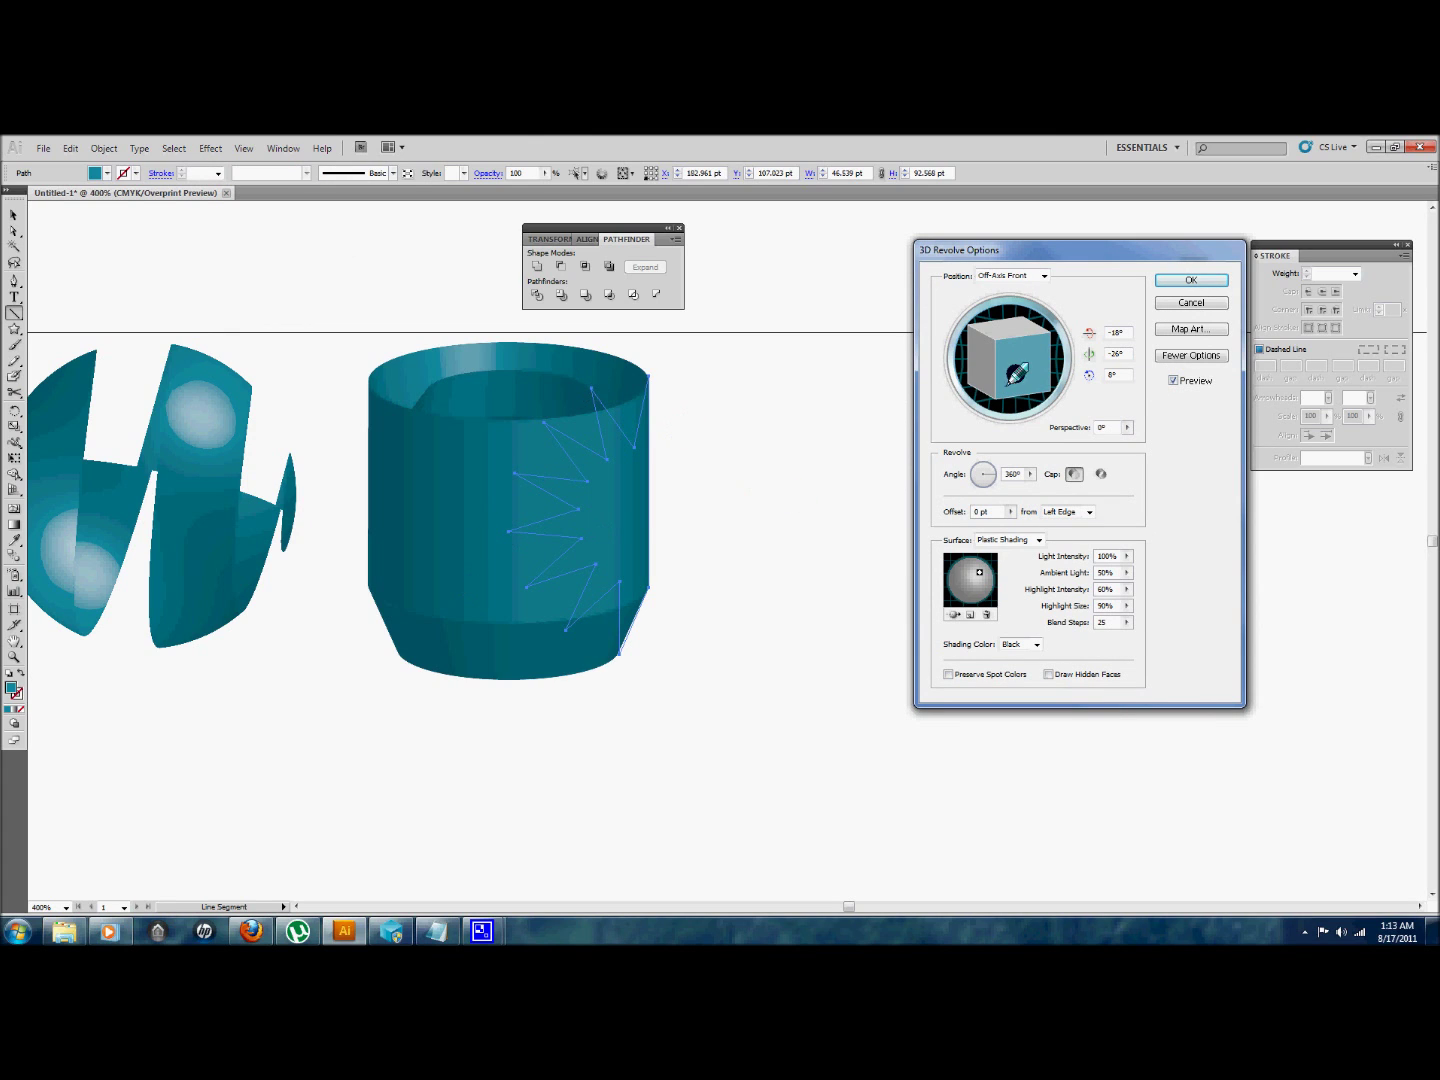
- Rotate the revolved half star to about -77° around X, 0° around Y and 5° around Z
click(1116, 355)
text(0)
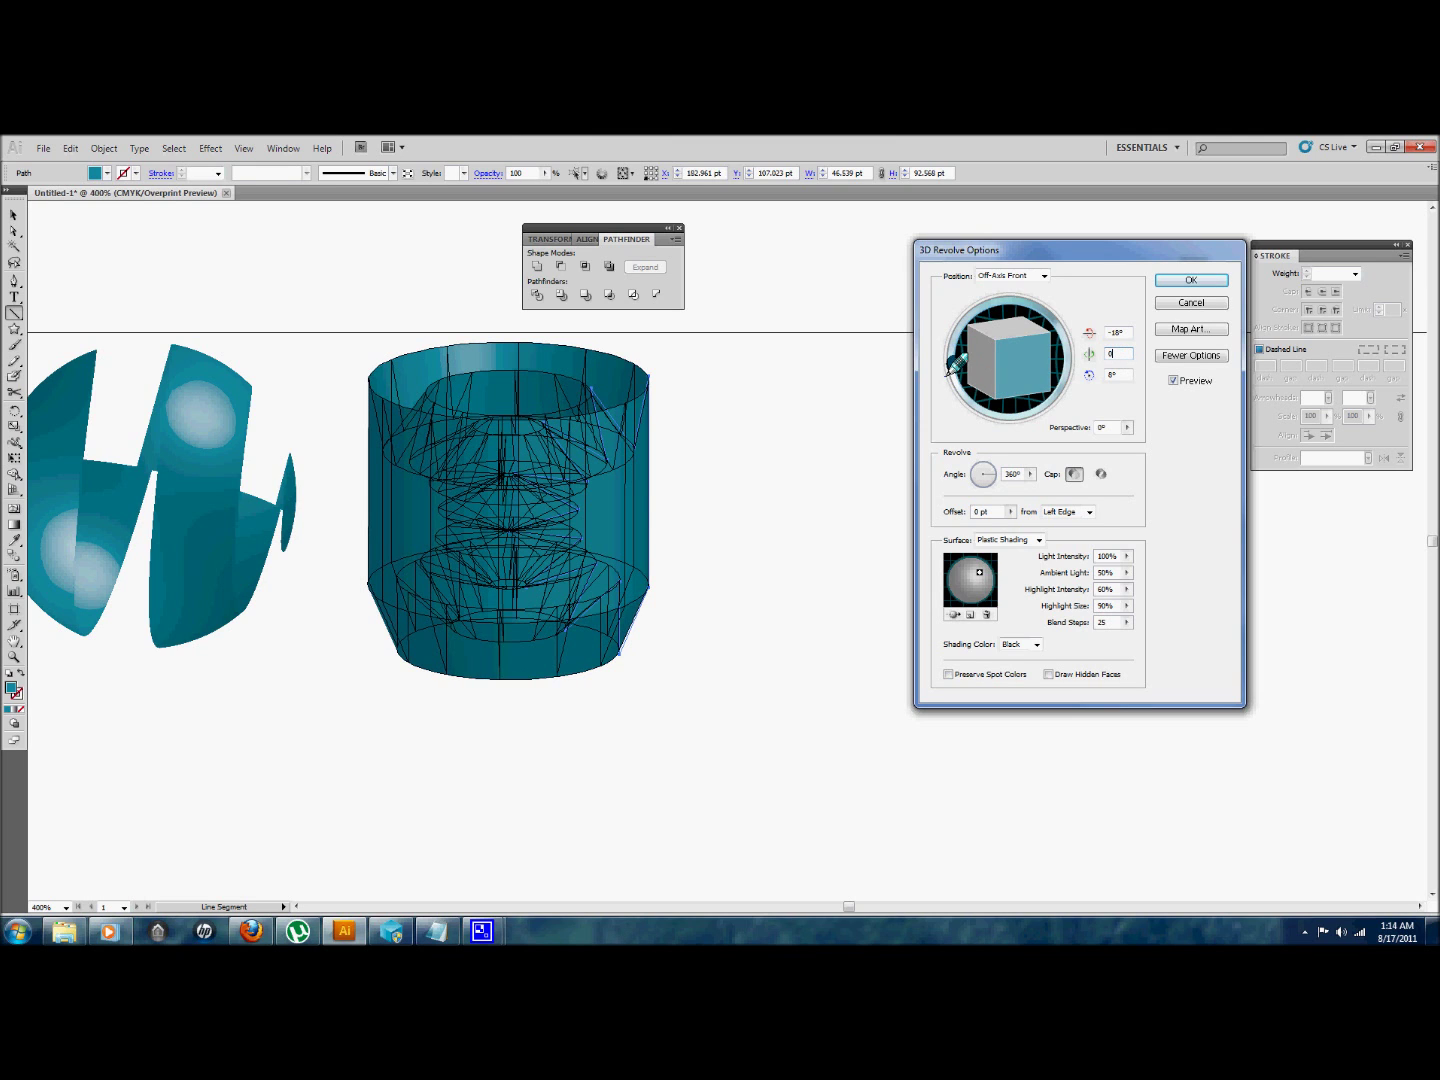
key(Tab)
text(0)
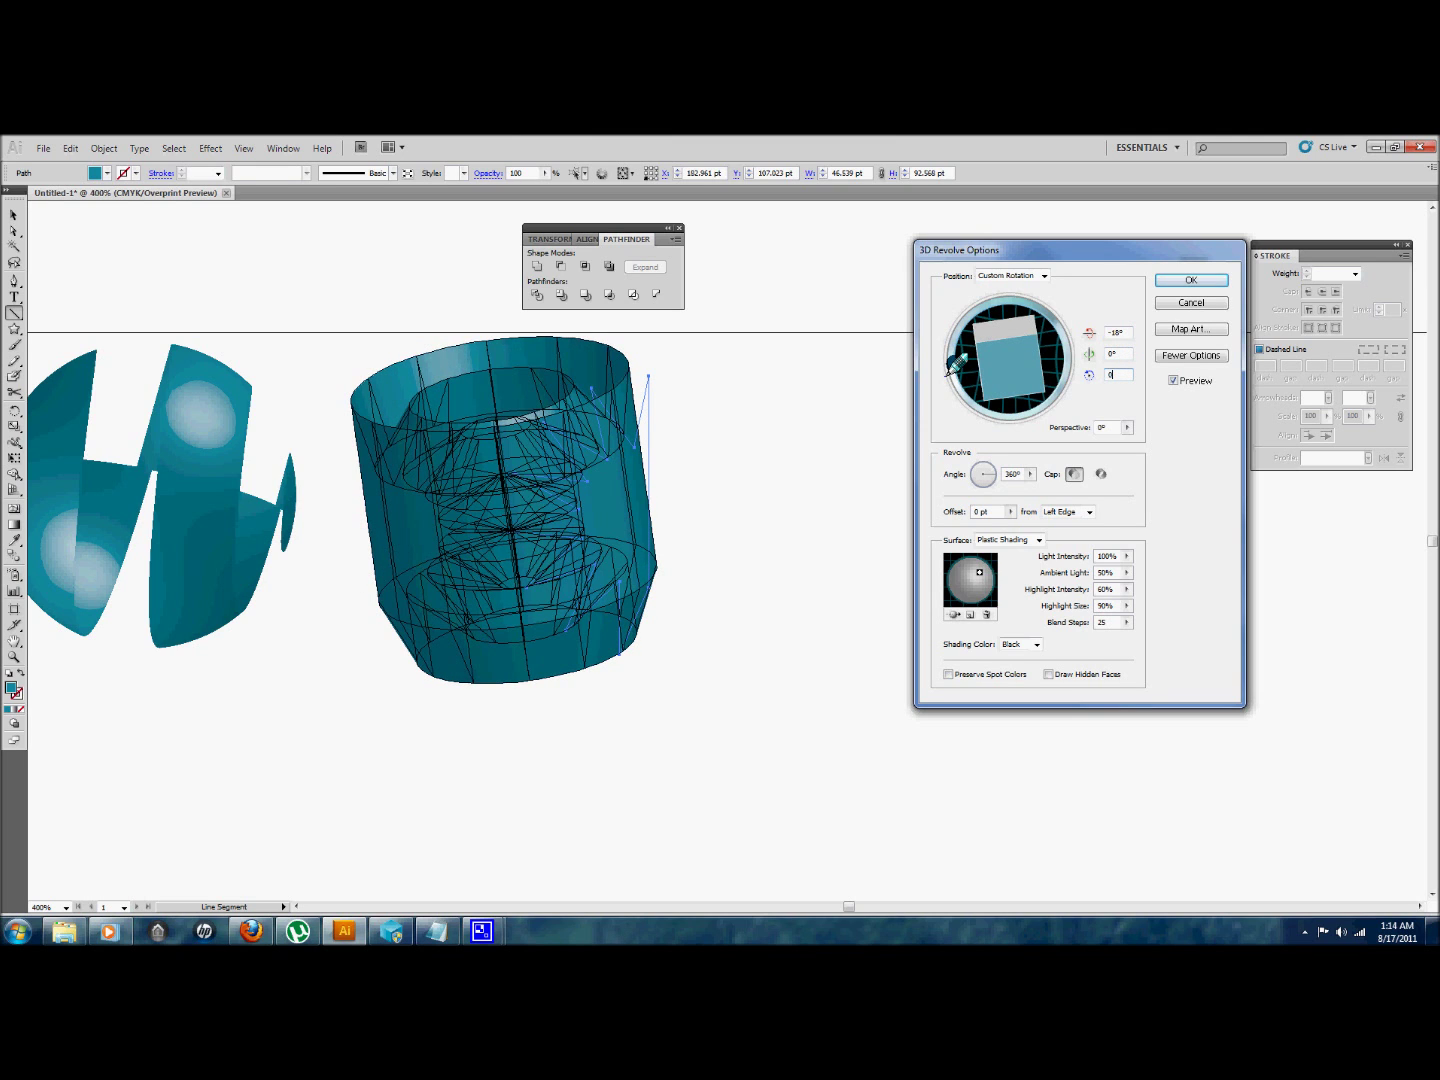
key(Tab)
drag(1000, 359, 1005, 388)
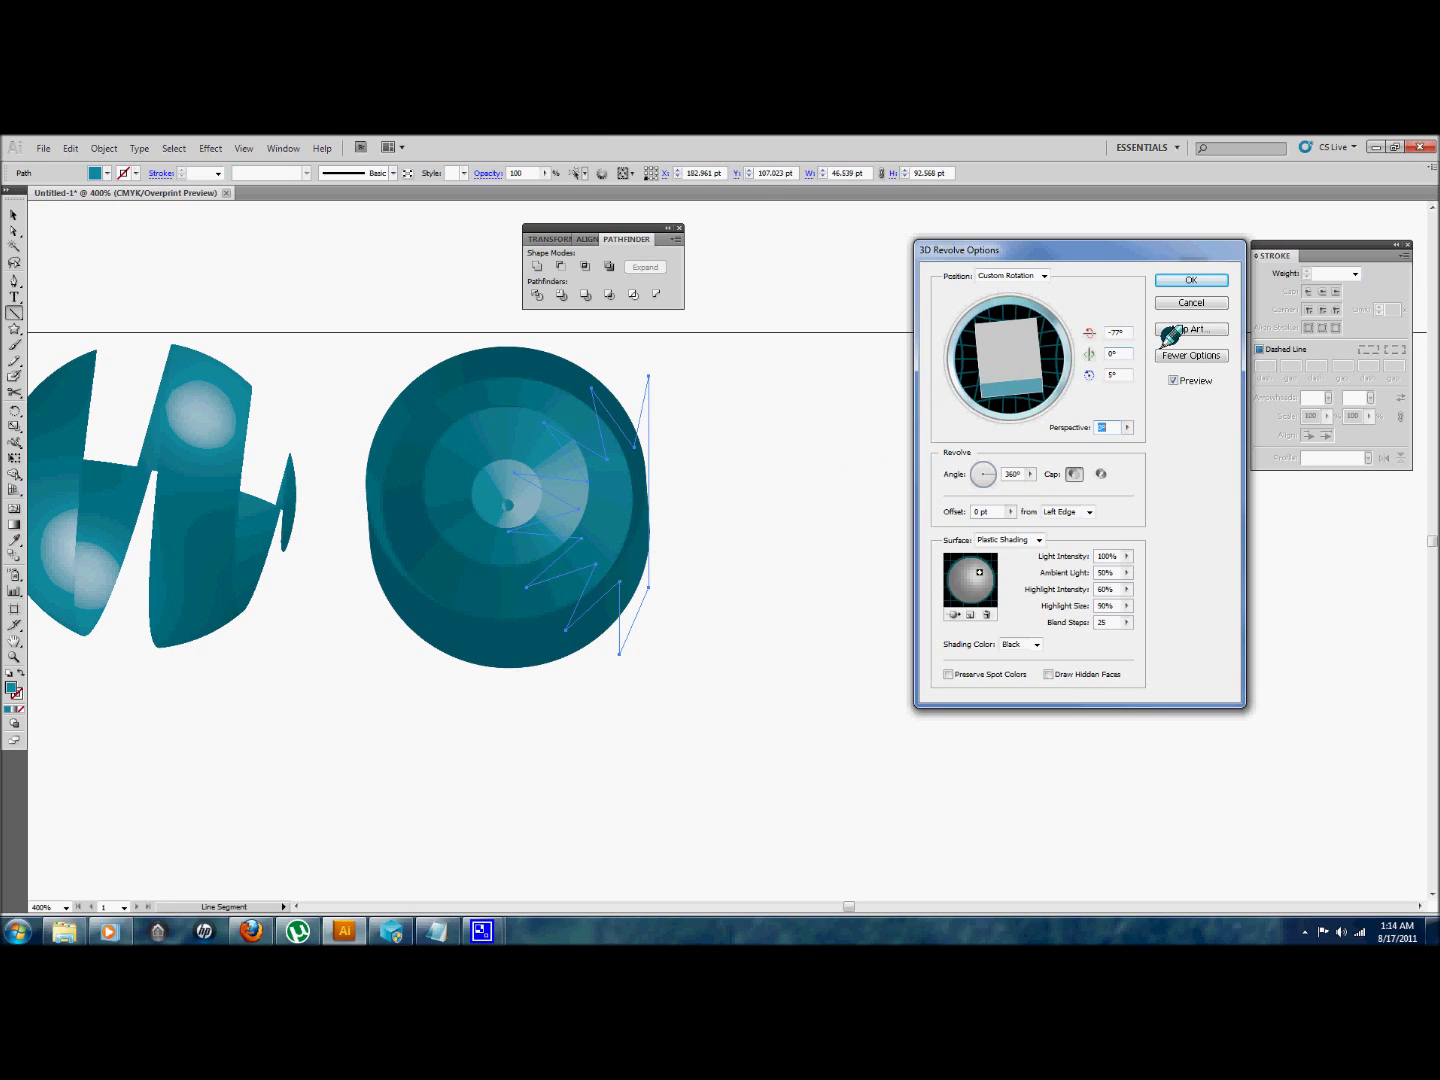
- Map New Symbol 3 onto surface 1 of the revolve, scaled to fit, with shaded artwork and invisible geometry enabled
click(1185, 328)
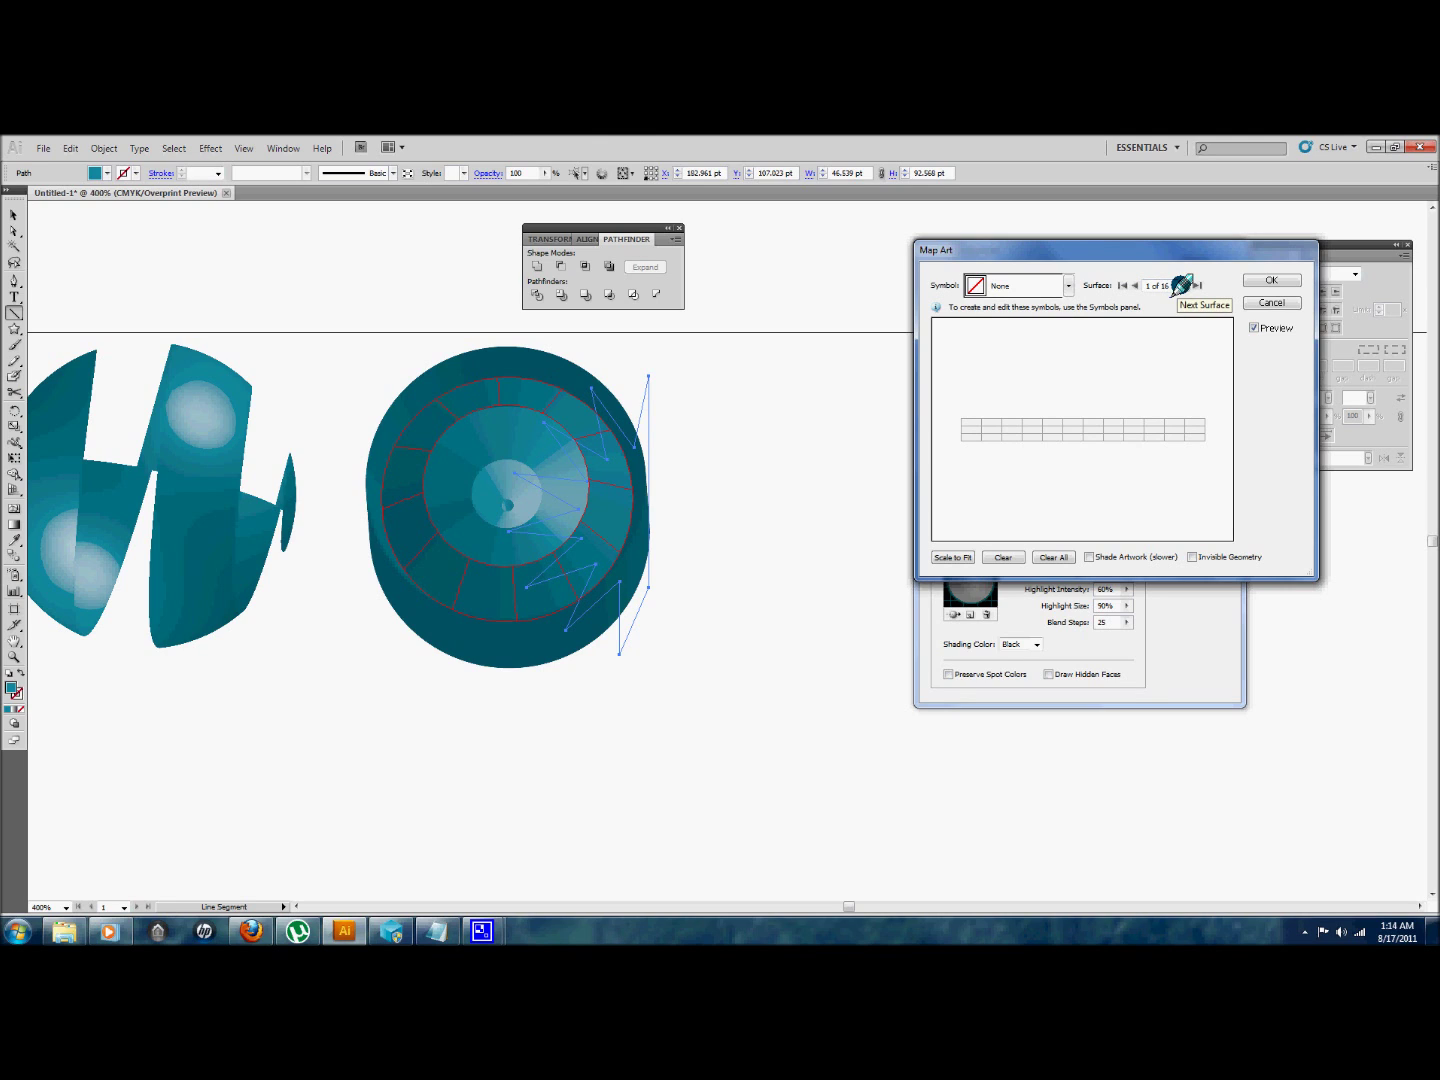
click(1067, 286)
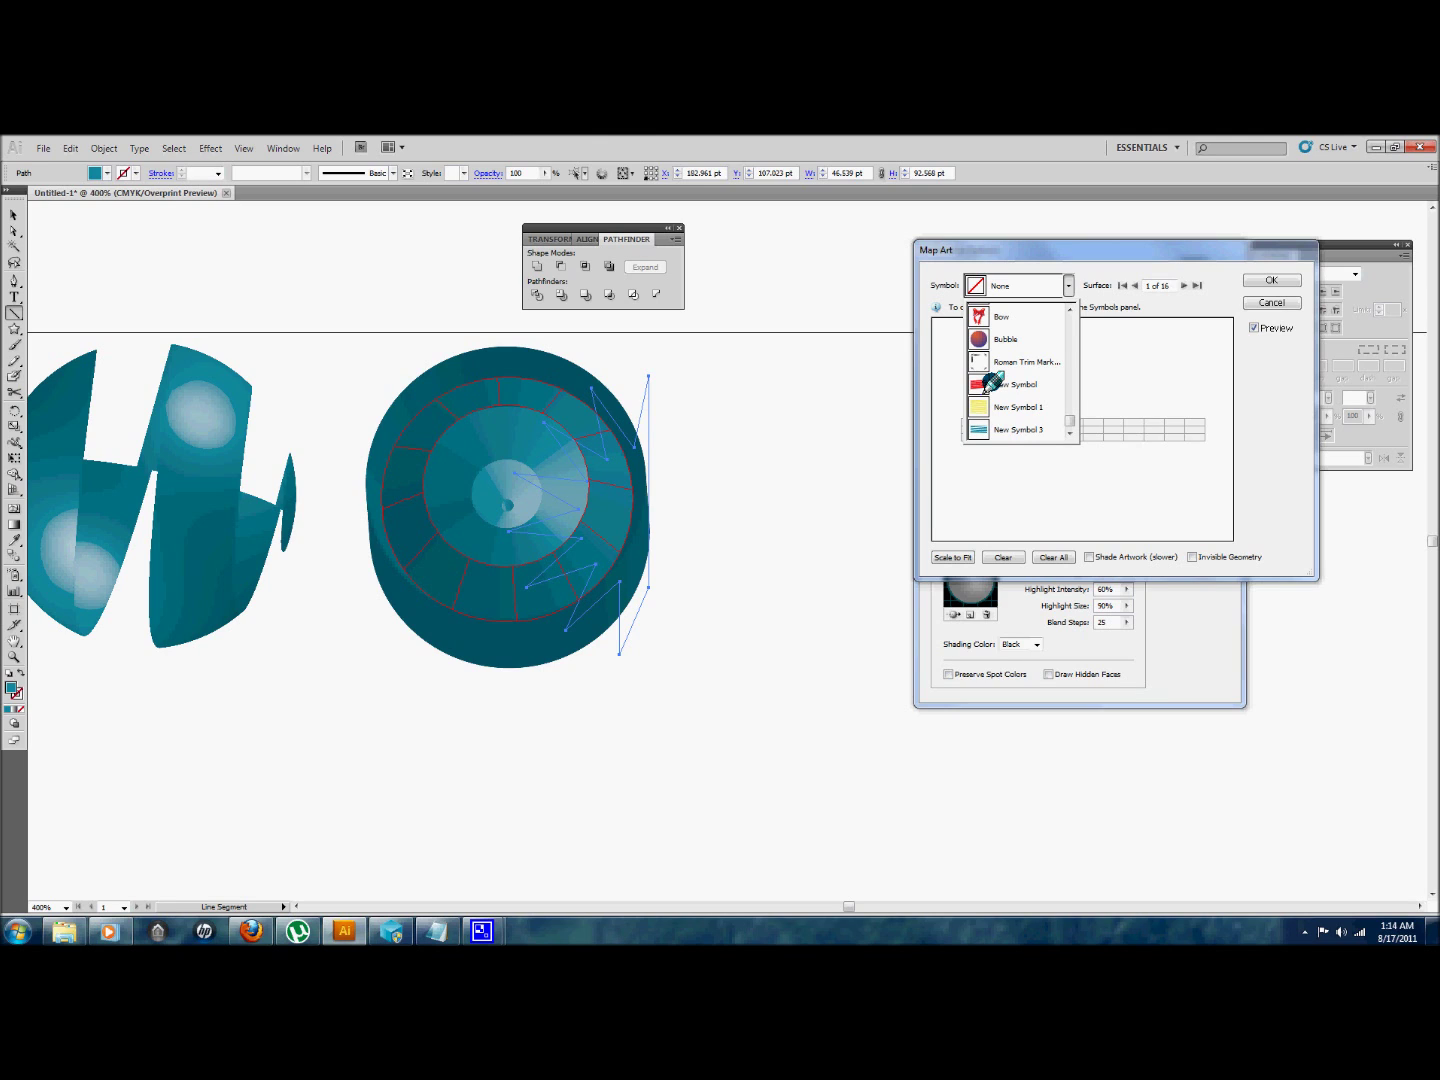
click(1008, 430)
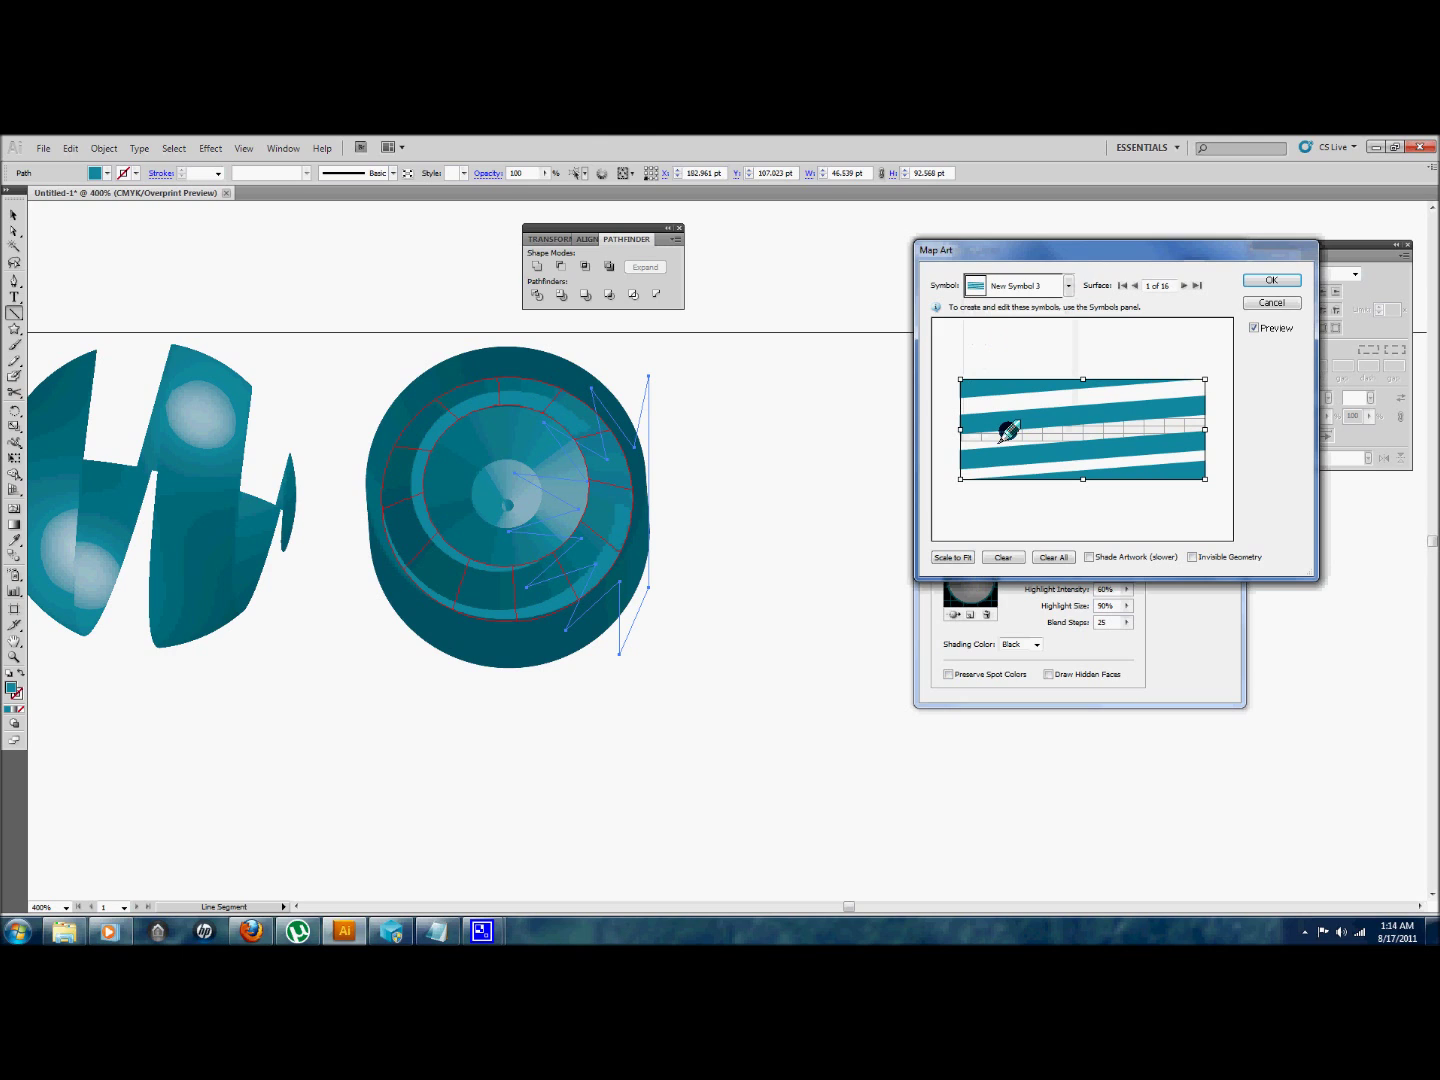
click(945, 558)
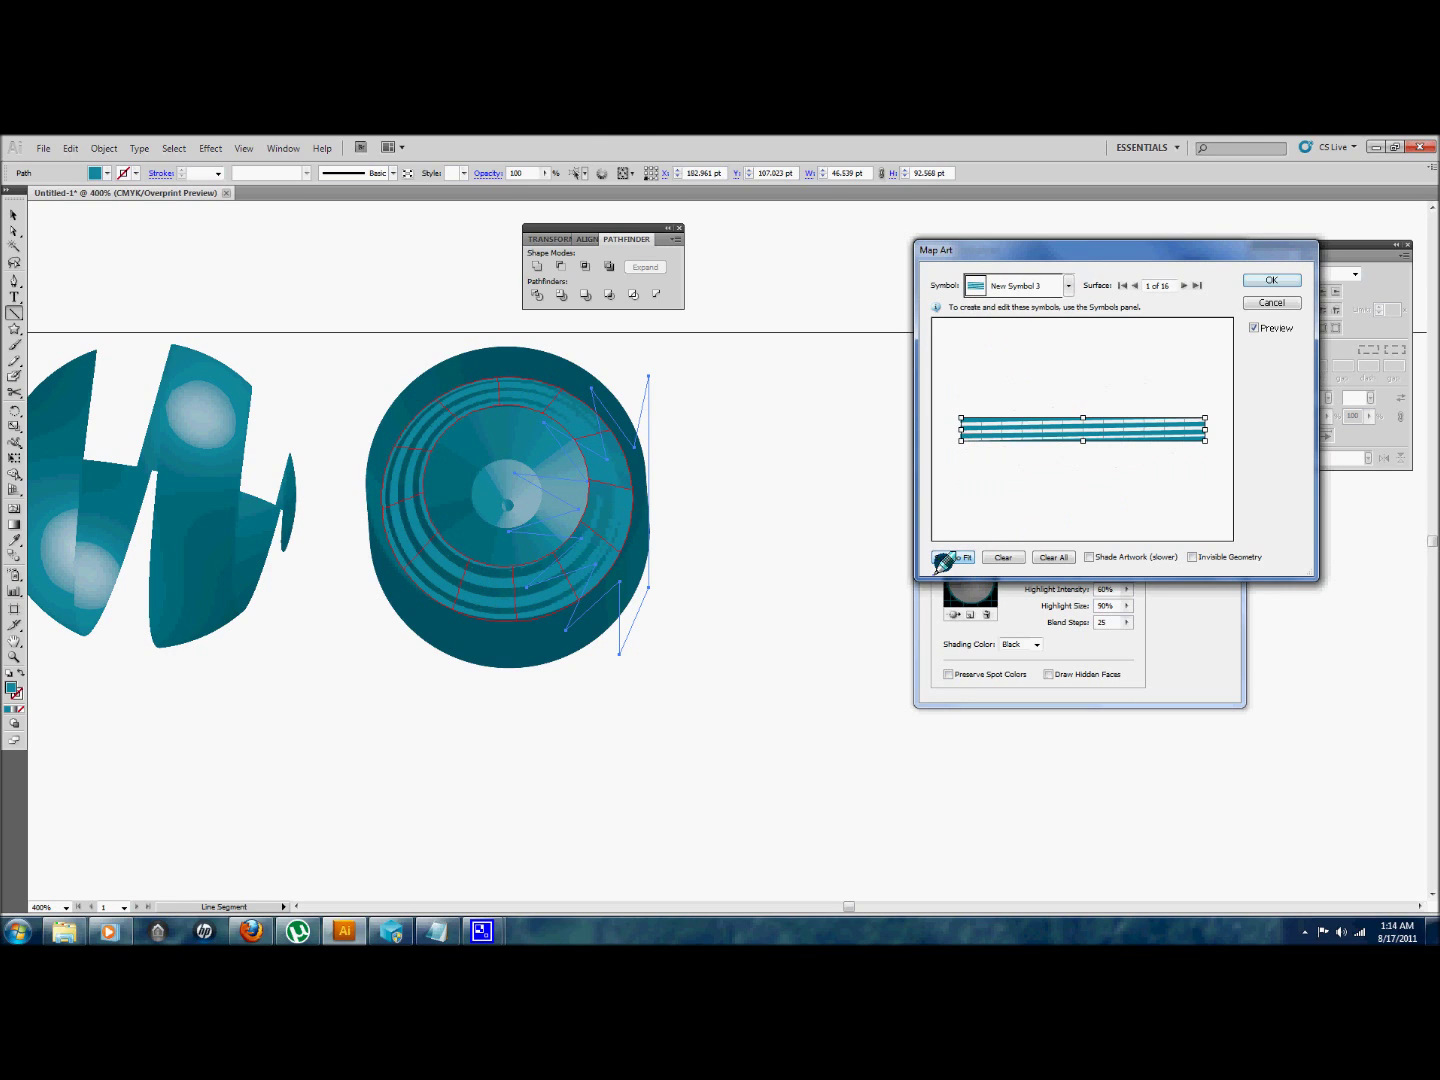
click(1088, 556)
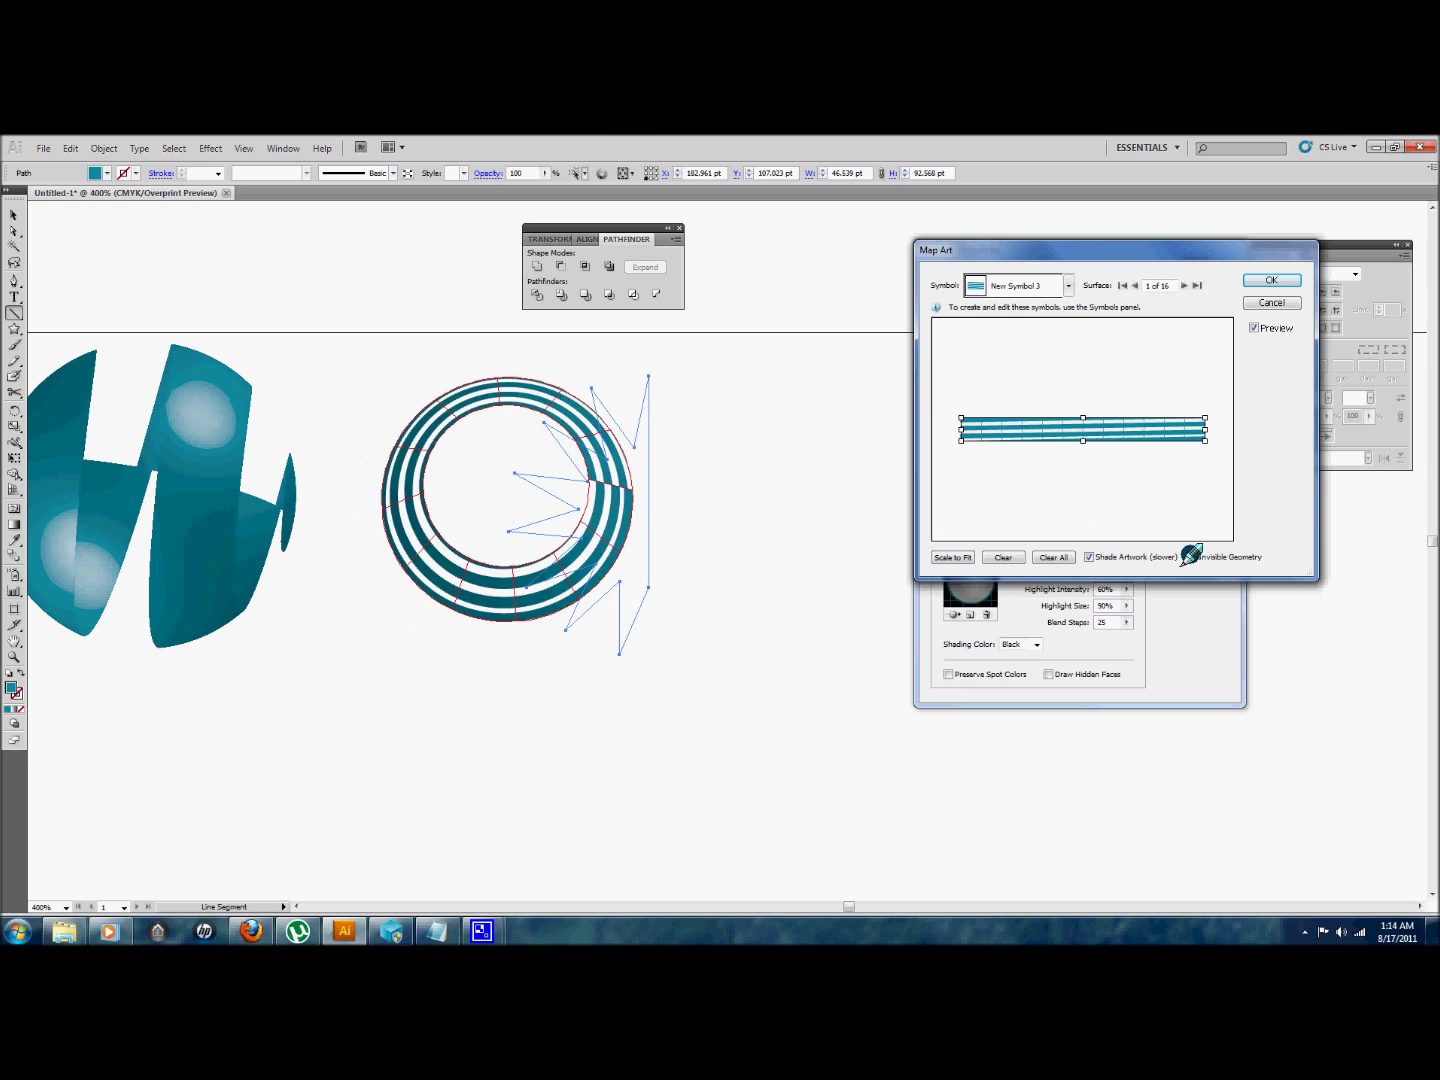
click(1190, 556)
- Map the yellow-striped New Symbol 1 onto surface 2 and scale it to fit, keeping the geometry invisible
click(1186, 285)
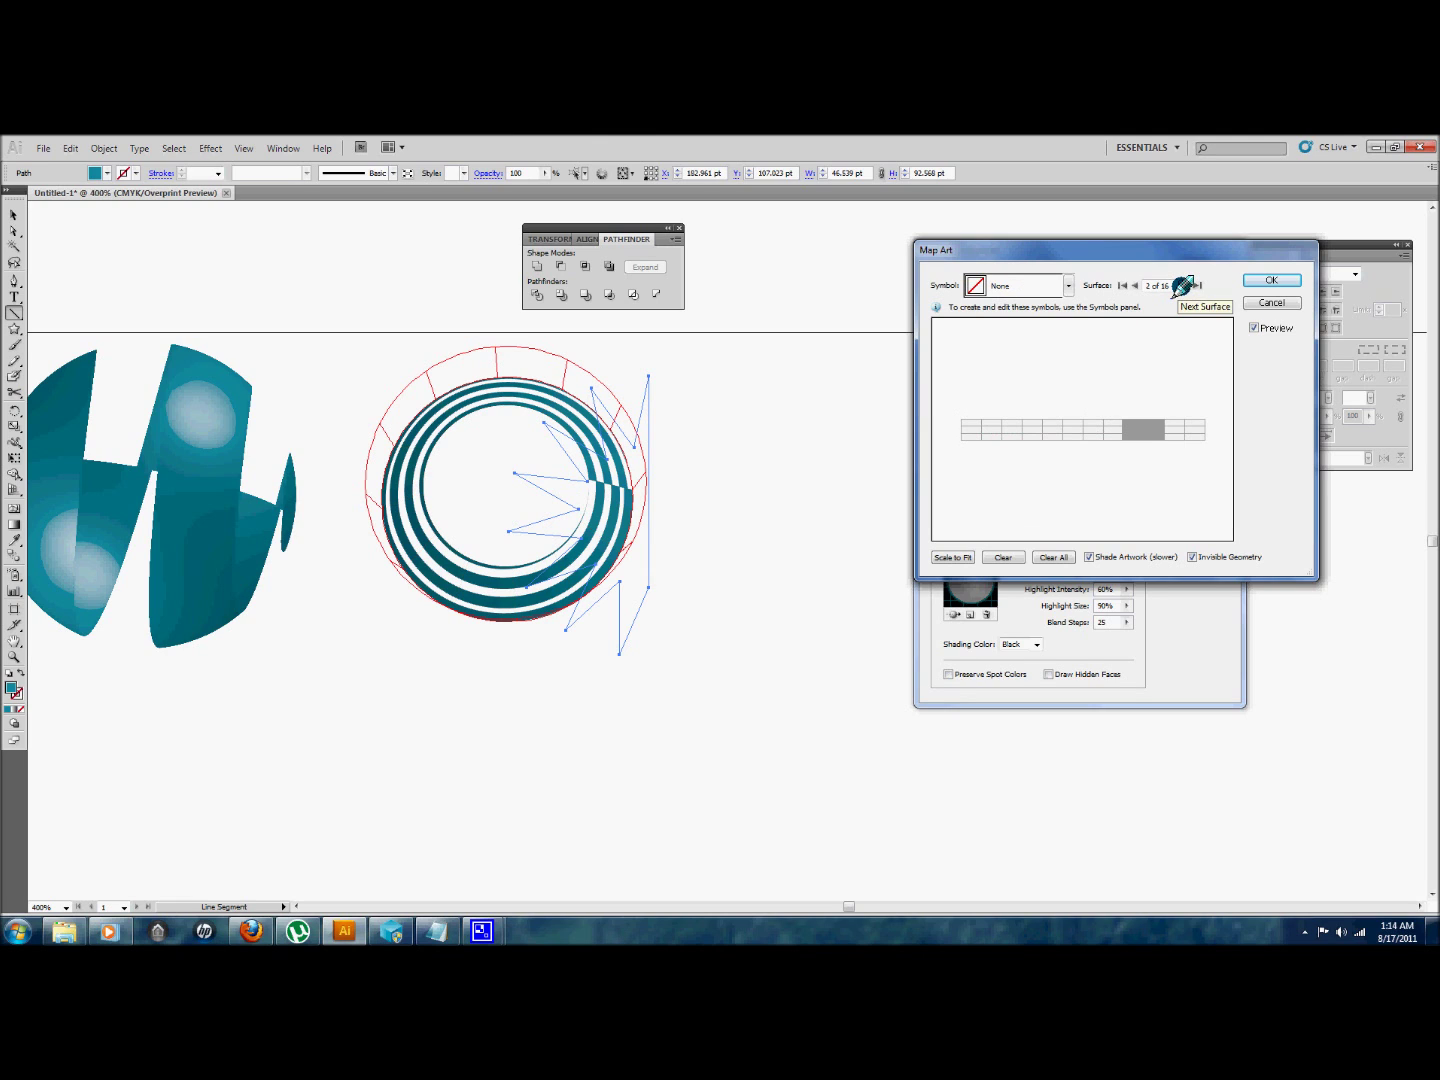
click(1067, 285)
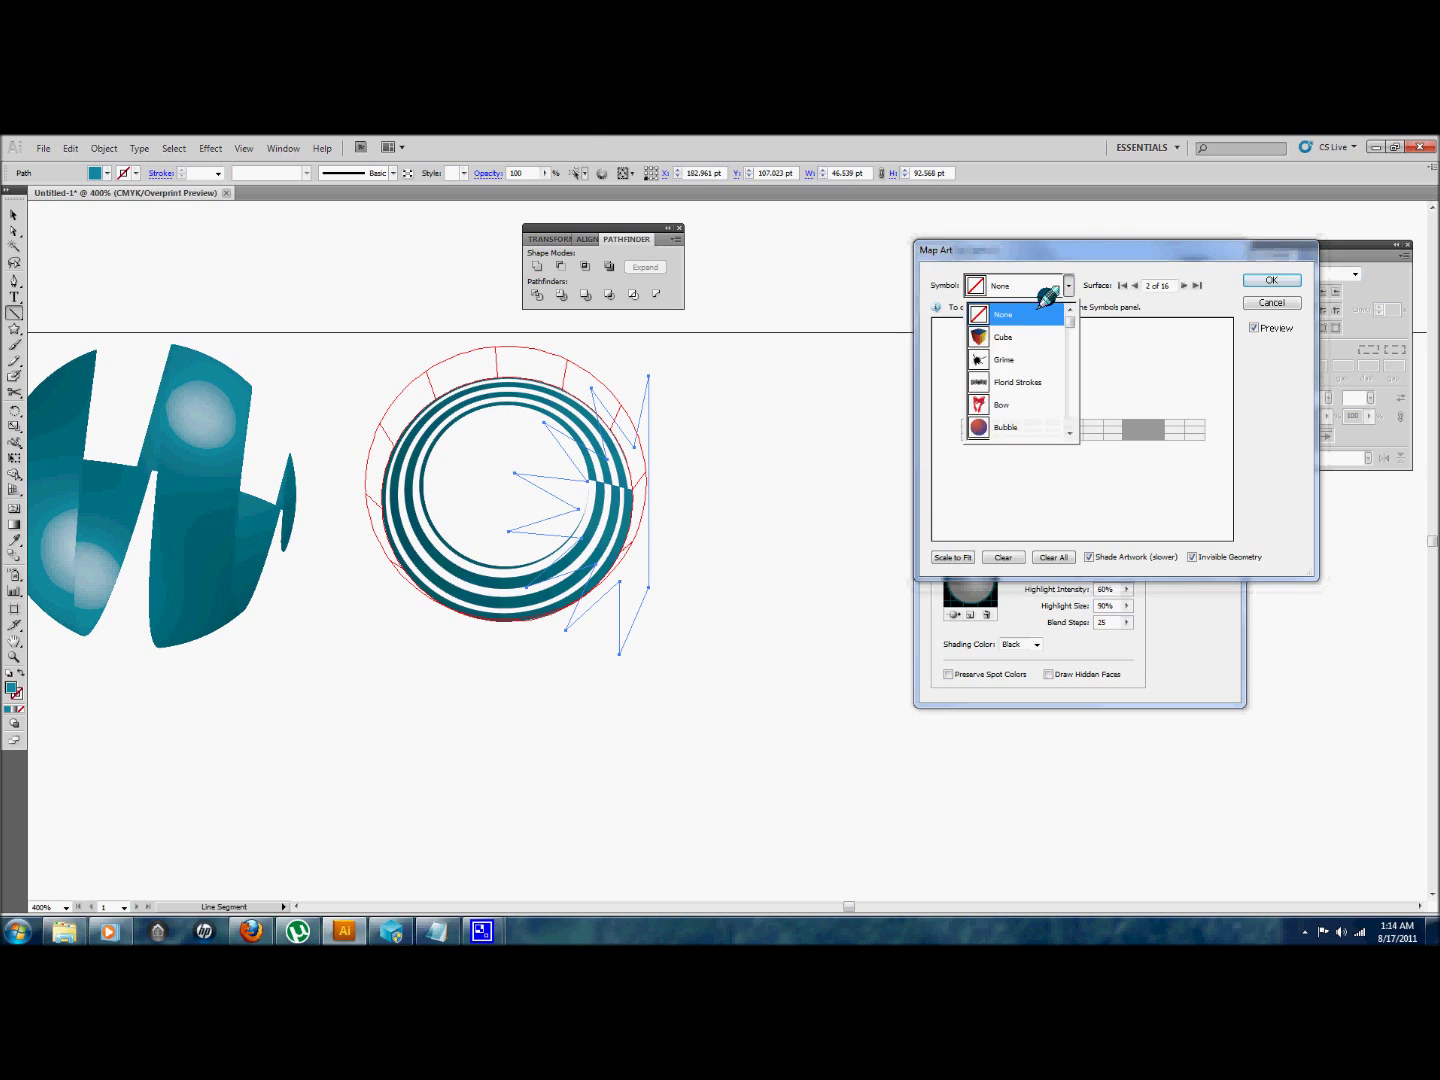
click(986, 403)
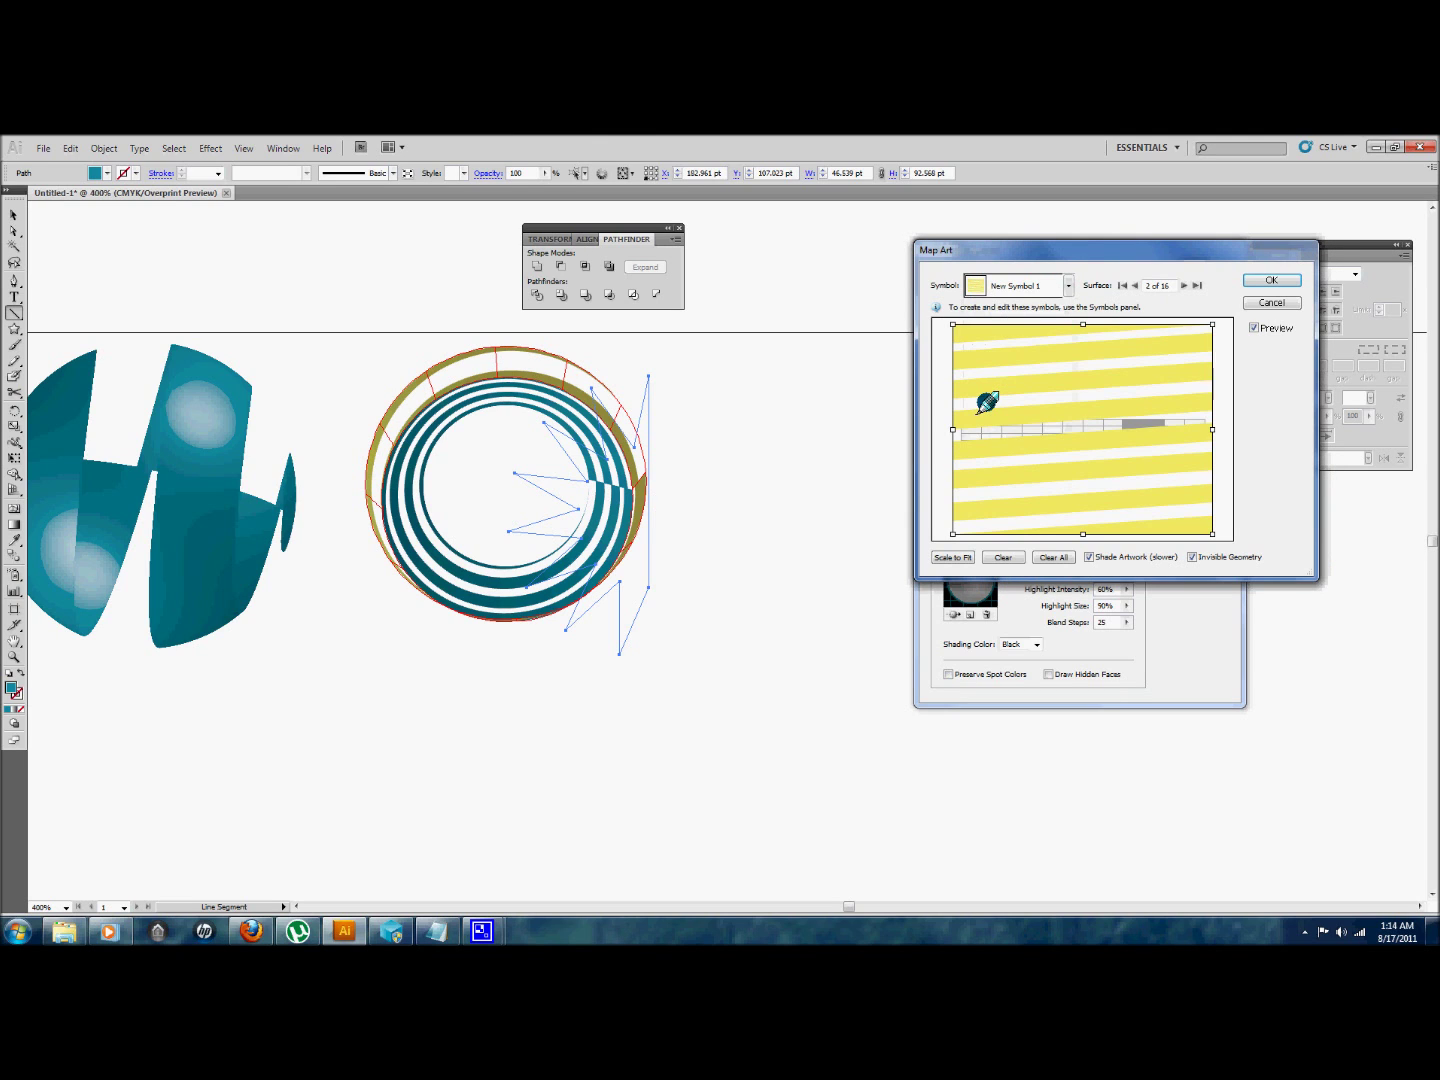
click(952, 557)
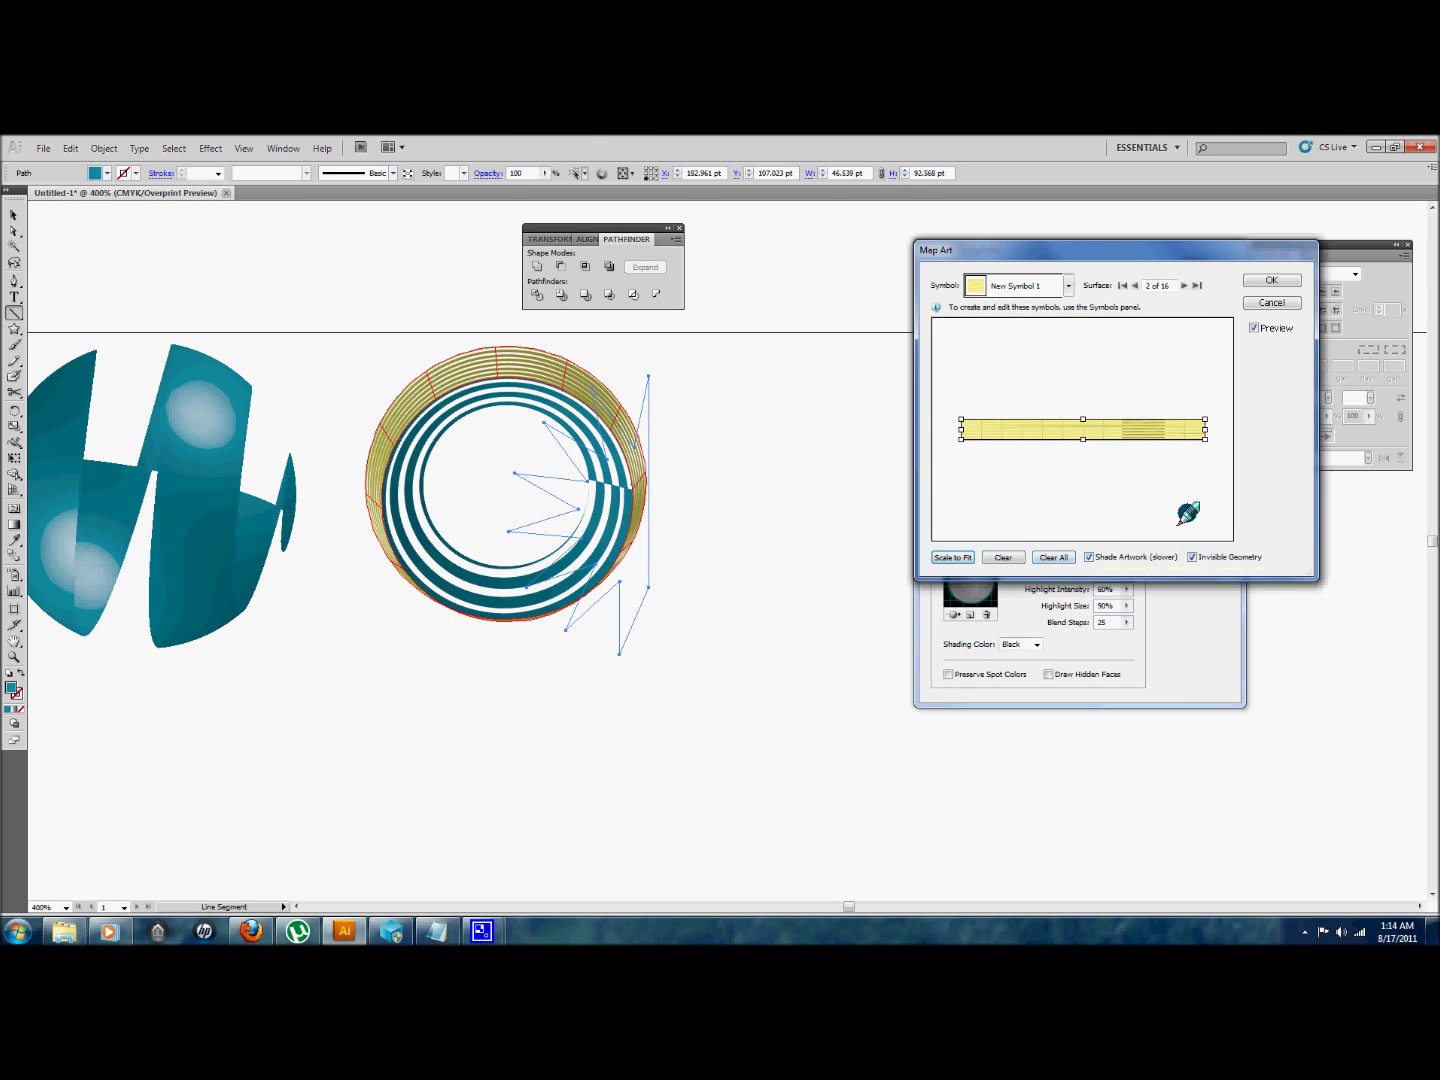
click(1191, 557)
- Map the red-striped New Symbol onto surface 3, scaled to fit, and stretch it upward to about twice its fitted height
click(1183, 285)
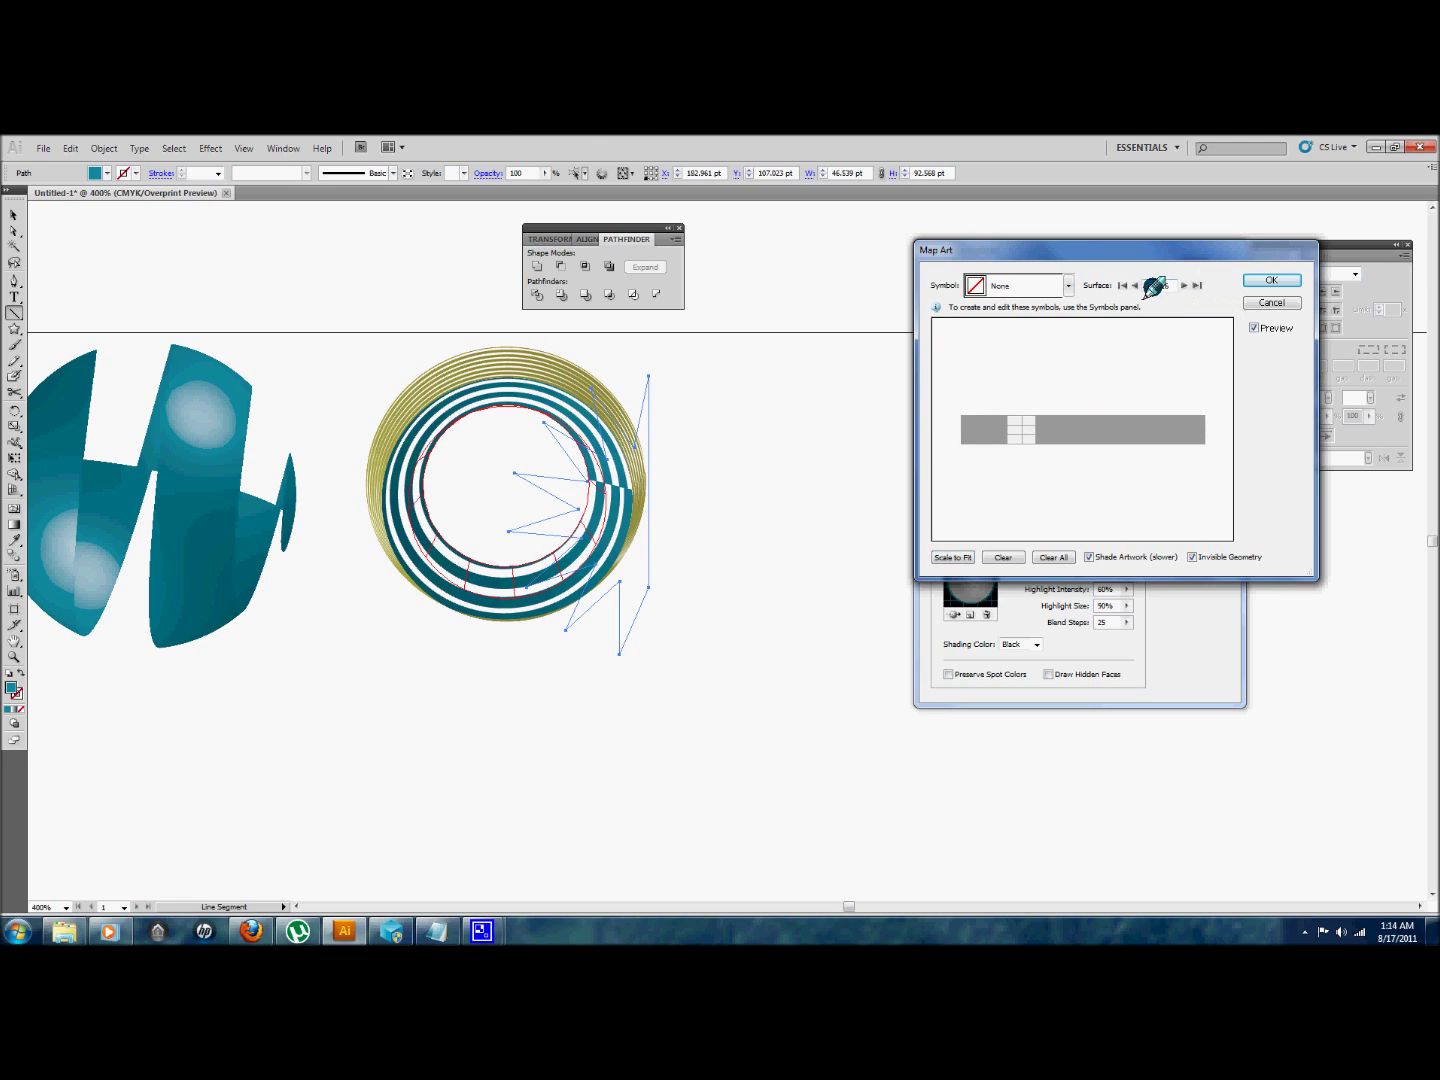
click(1068, 286)
scroll(1001, 408, down, 3)
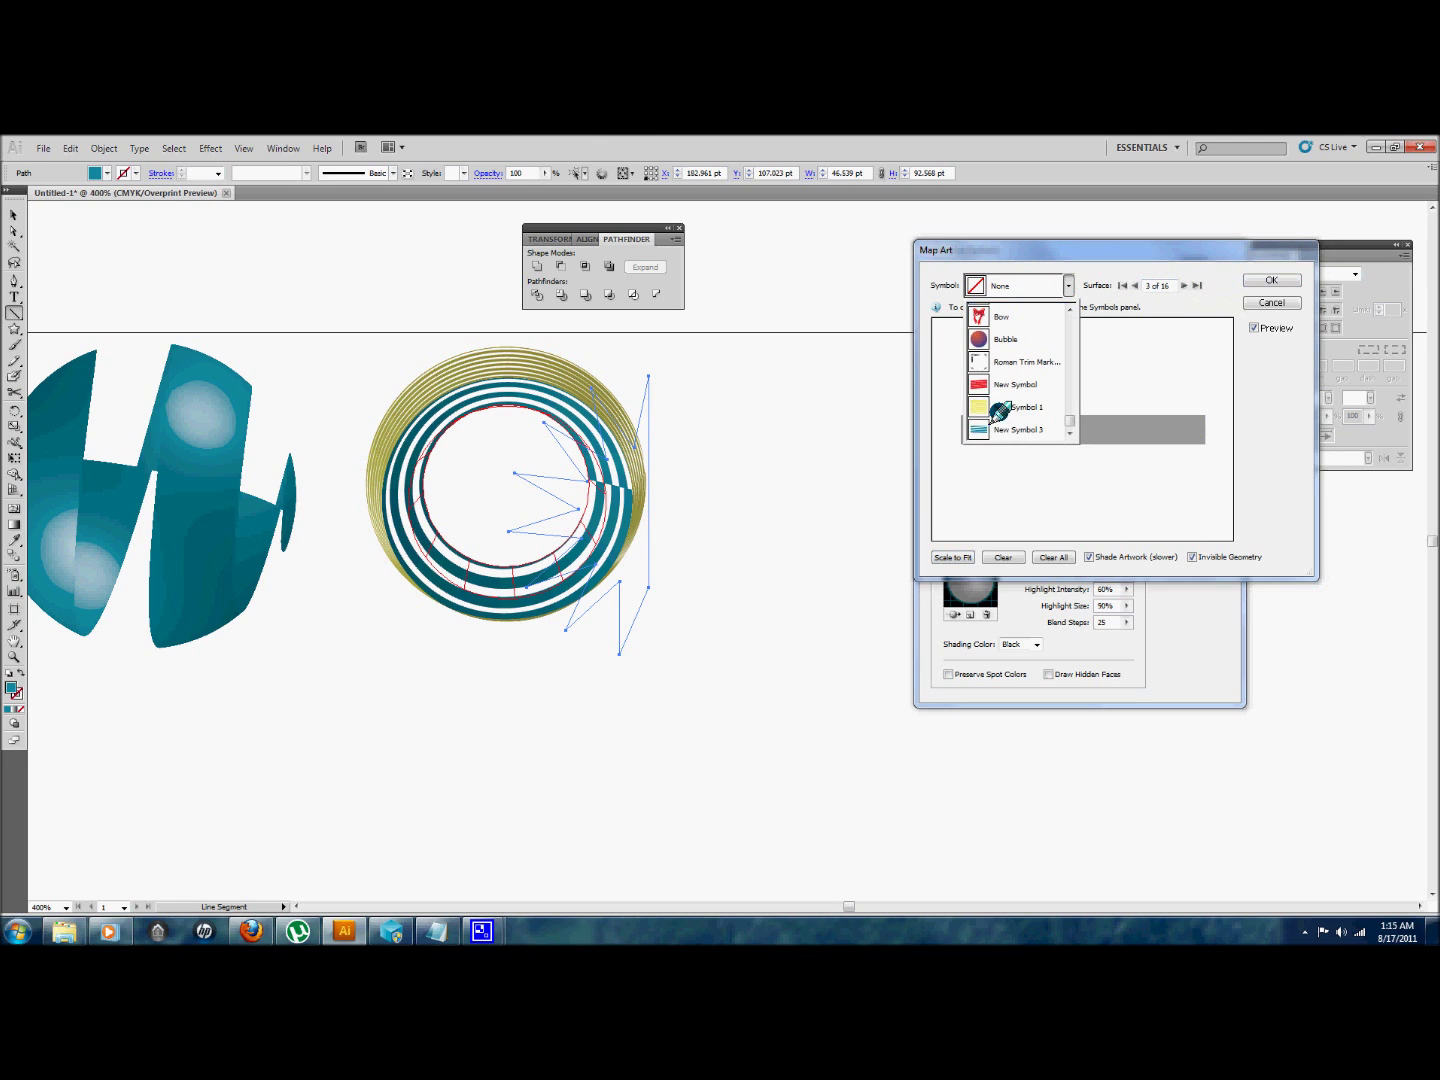
click(993, 383)
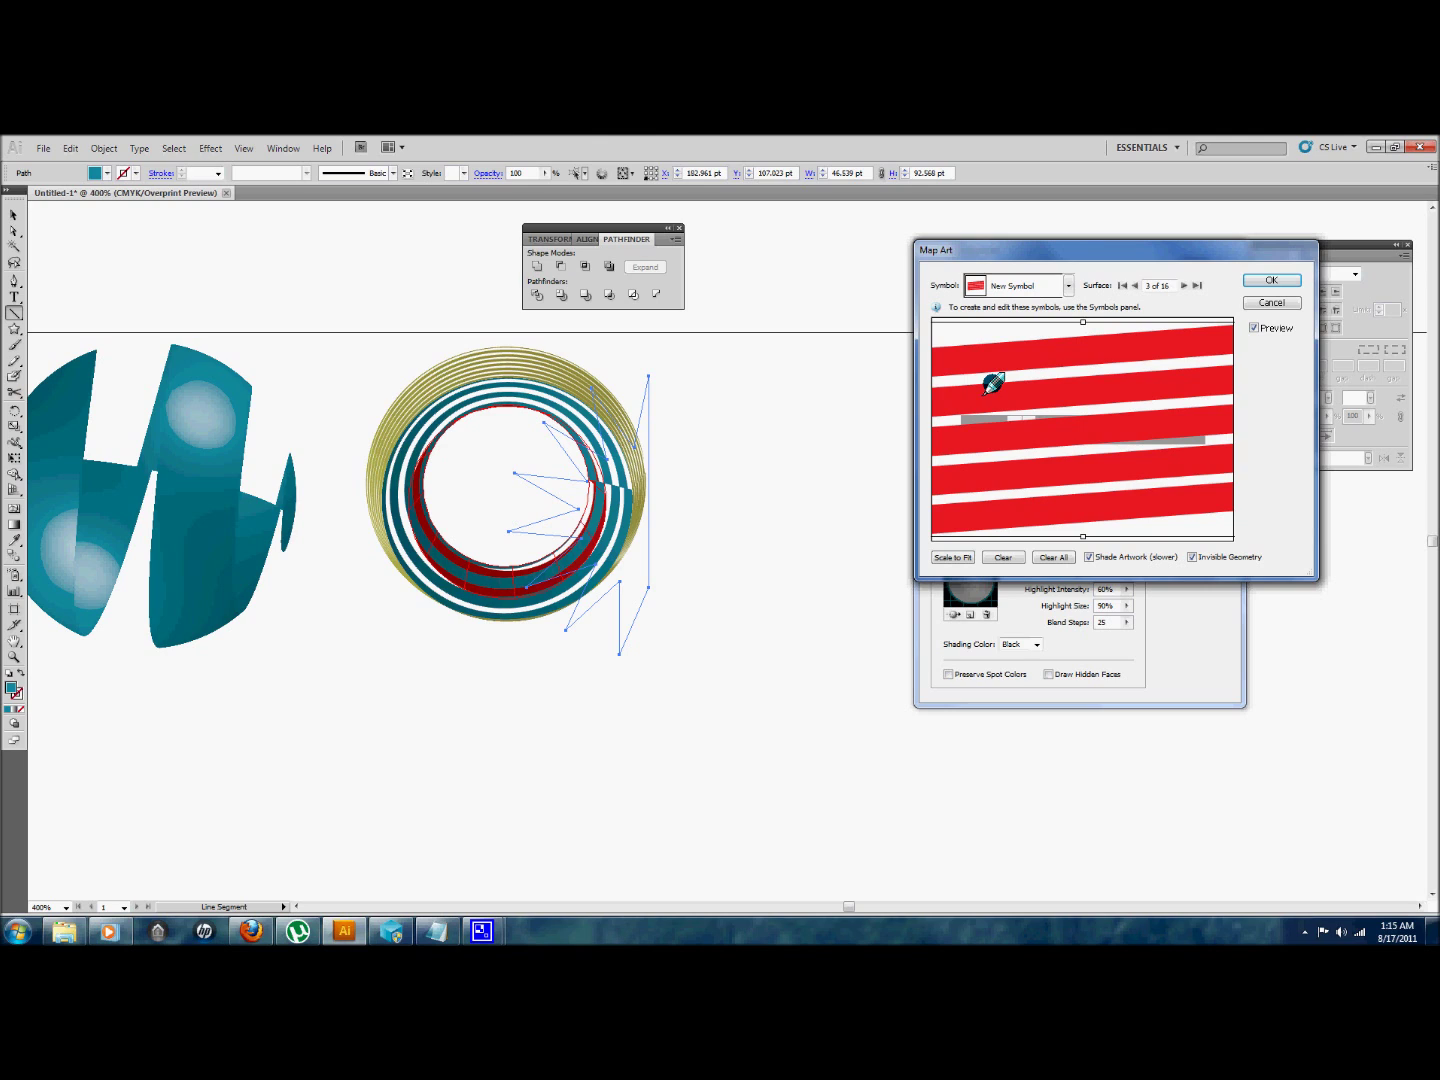
click(966, 557)
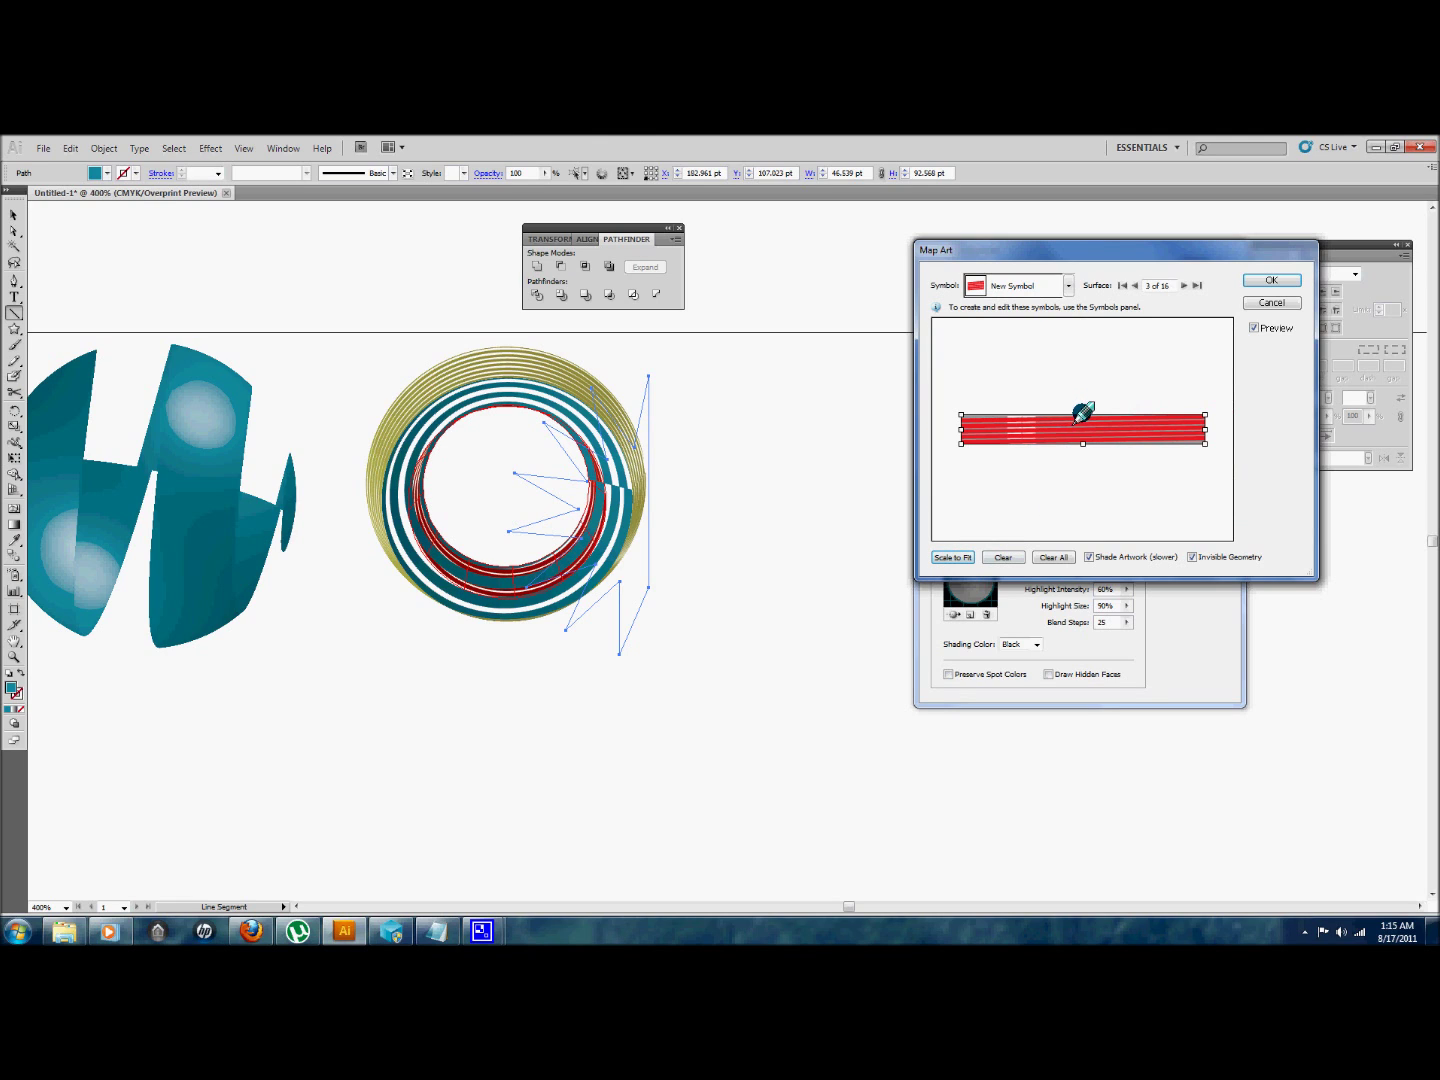
drag(1083, 413, 1081, 387)
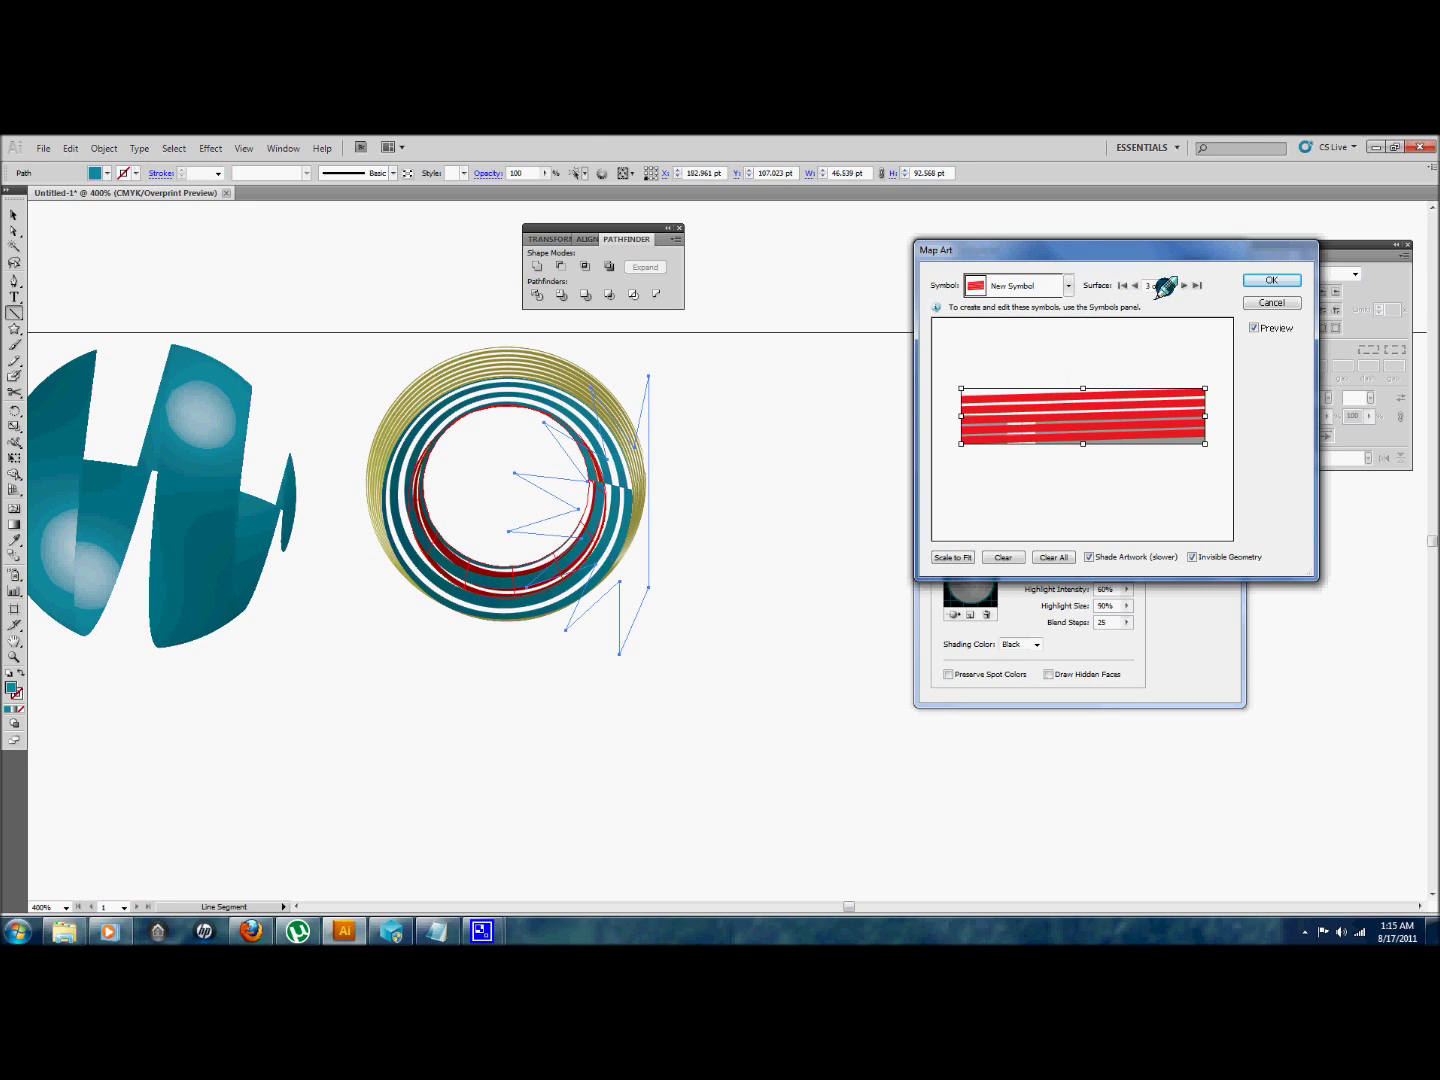
- Map the teal-striped New Symbol 3 onto surface 4 and scale it to fit
click(1187, 285)
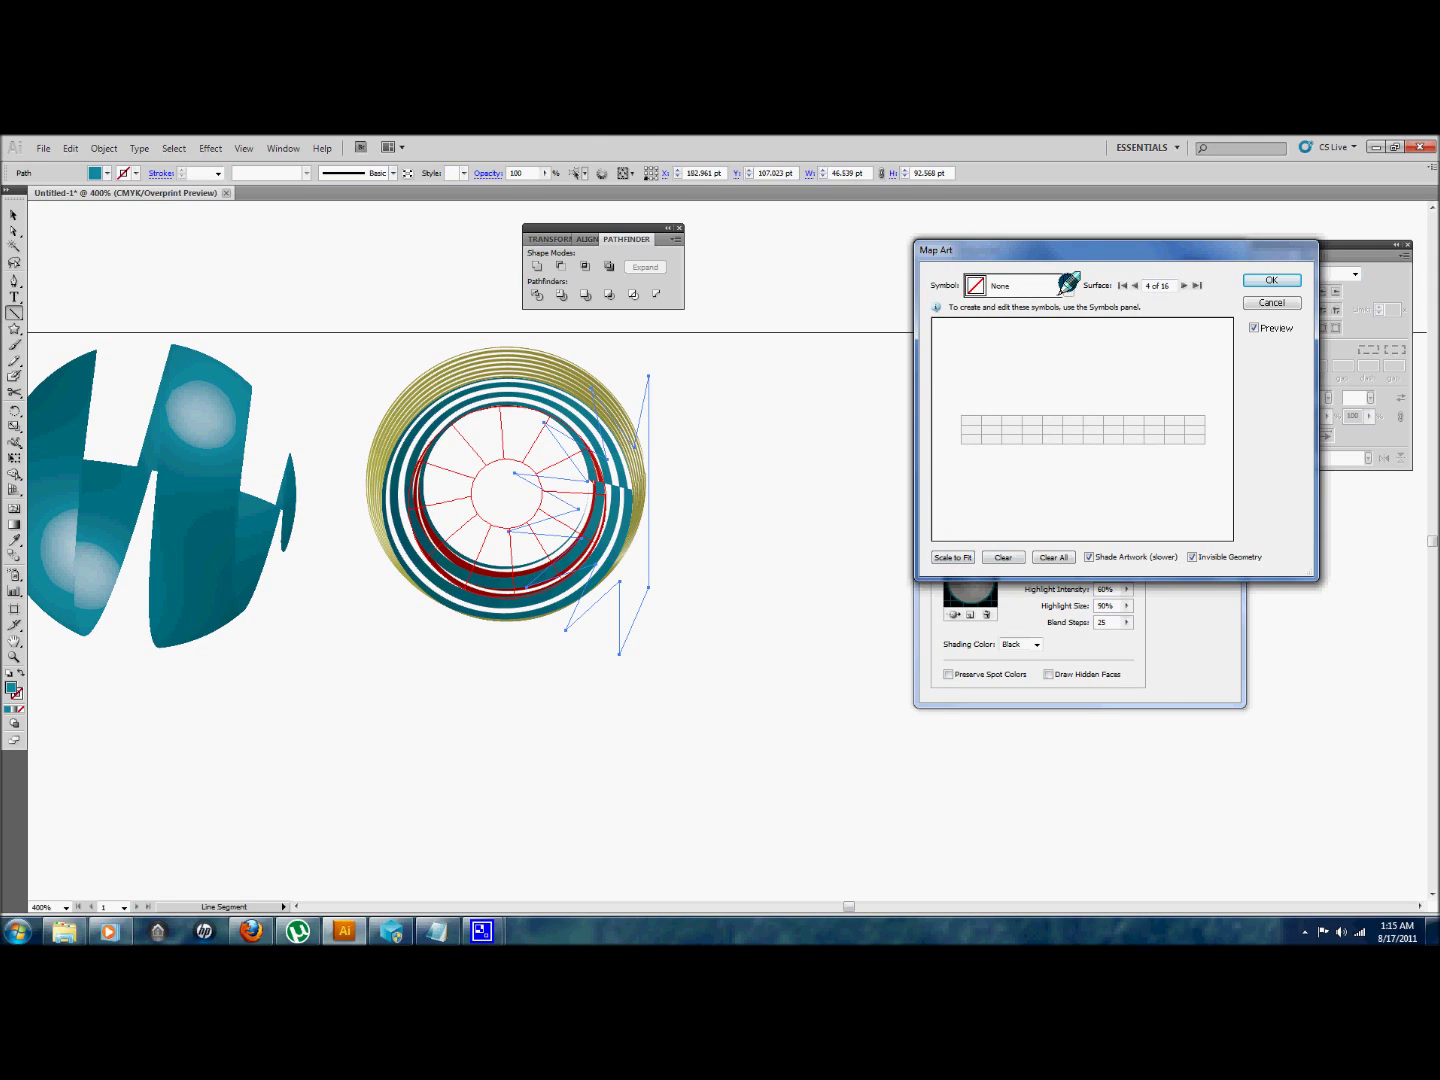
click(1068, 285)
scroll(1021, 389, down, 3)
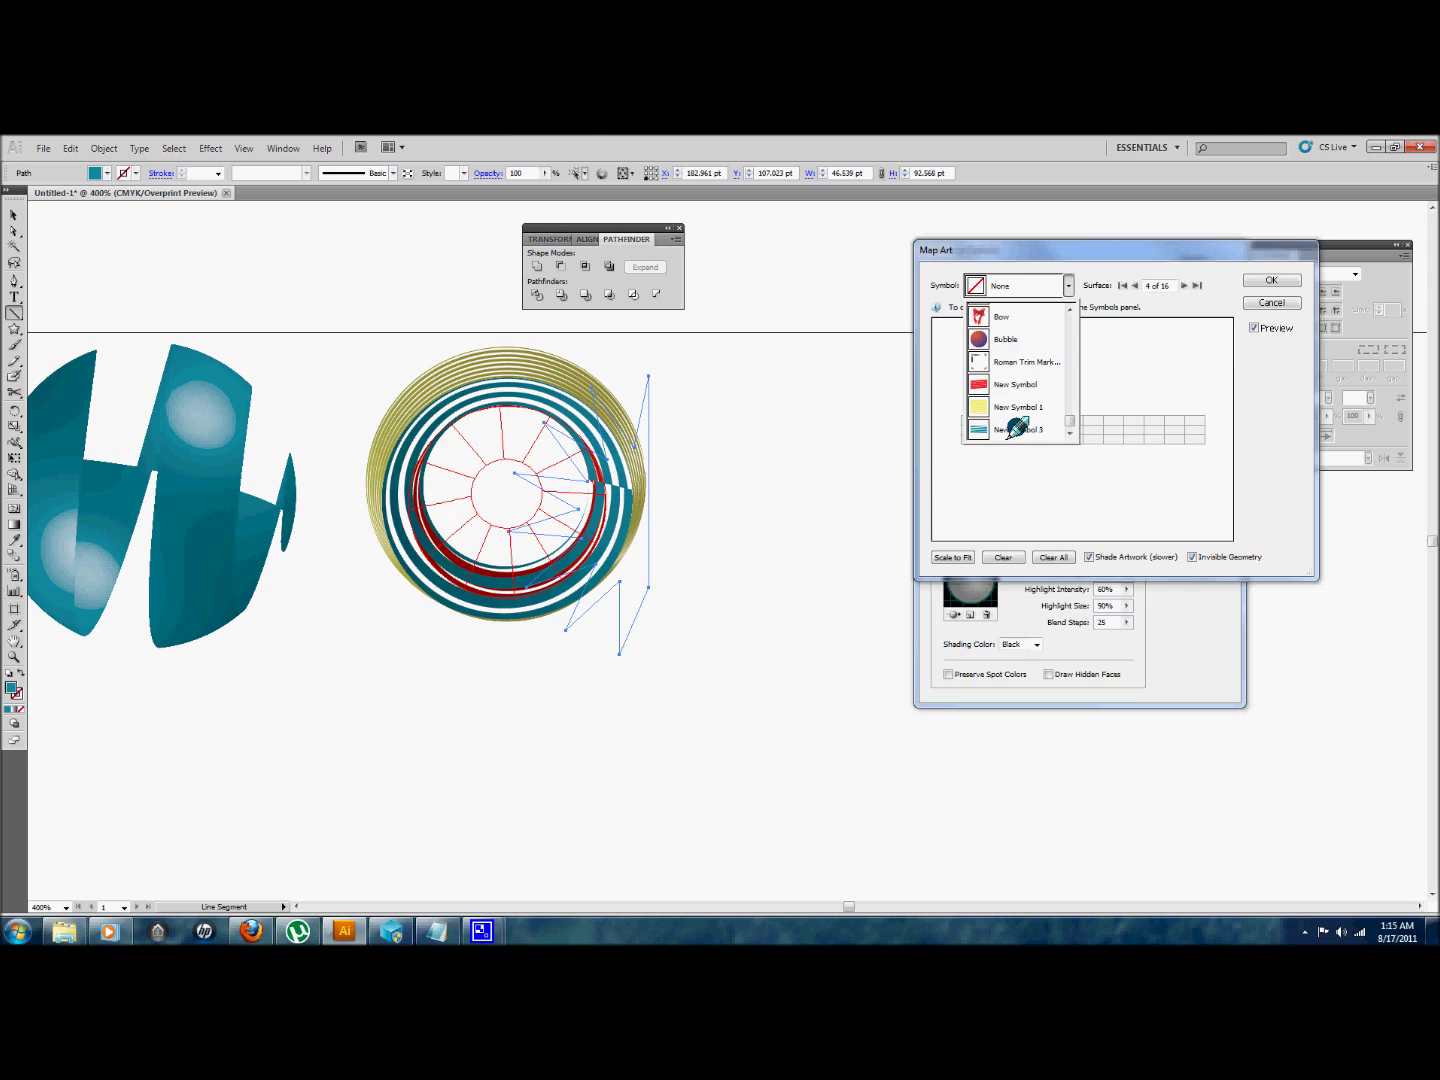
click(1015, 427)
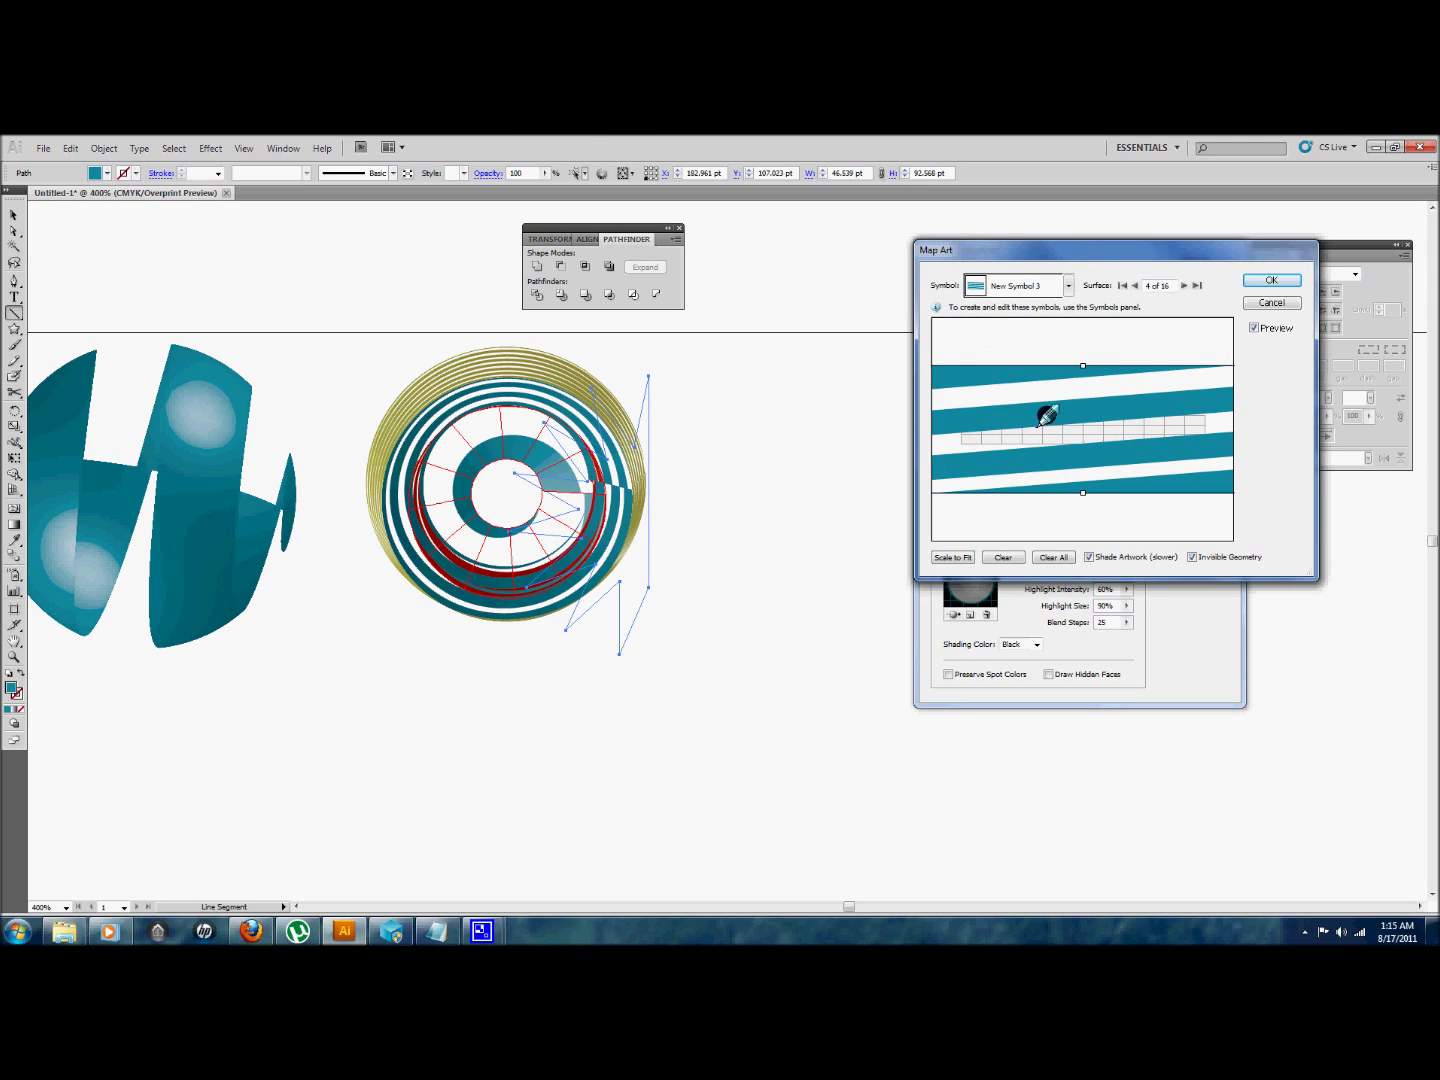
click(956, 557)
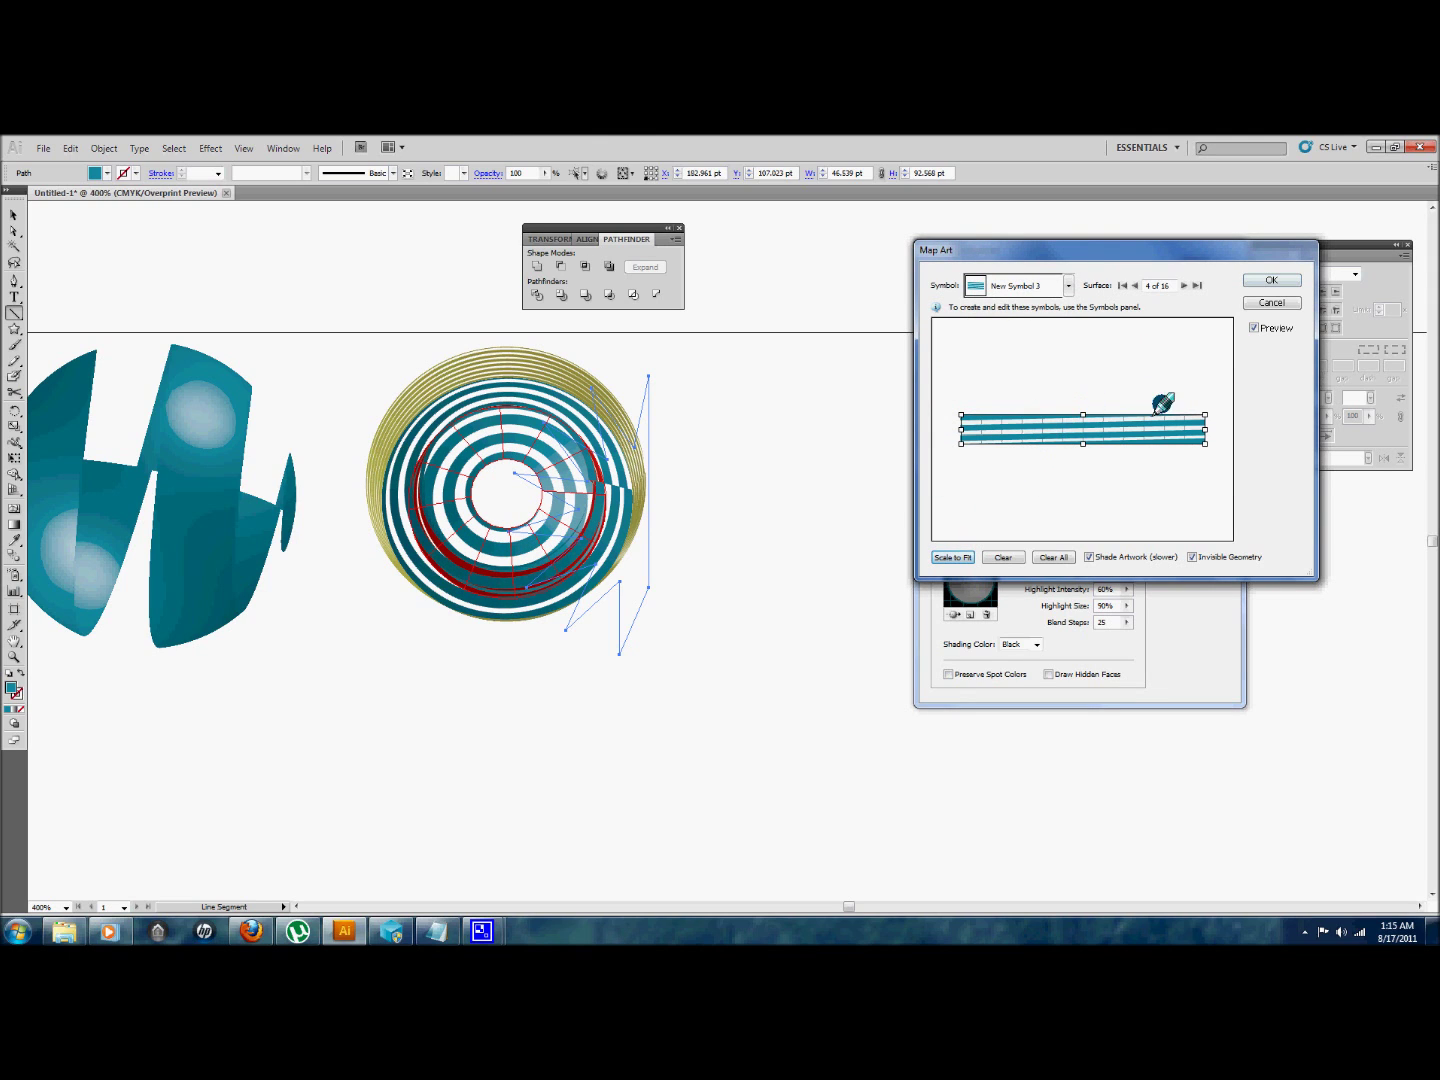
- Rotate the teal stripes on surface 4 counterclockwise into a diagonal and shift them slightly right
drag(1210, 411, 1211, 405)
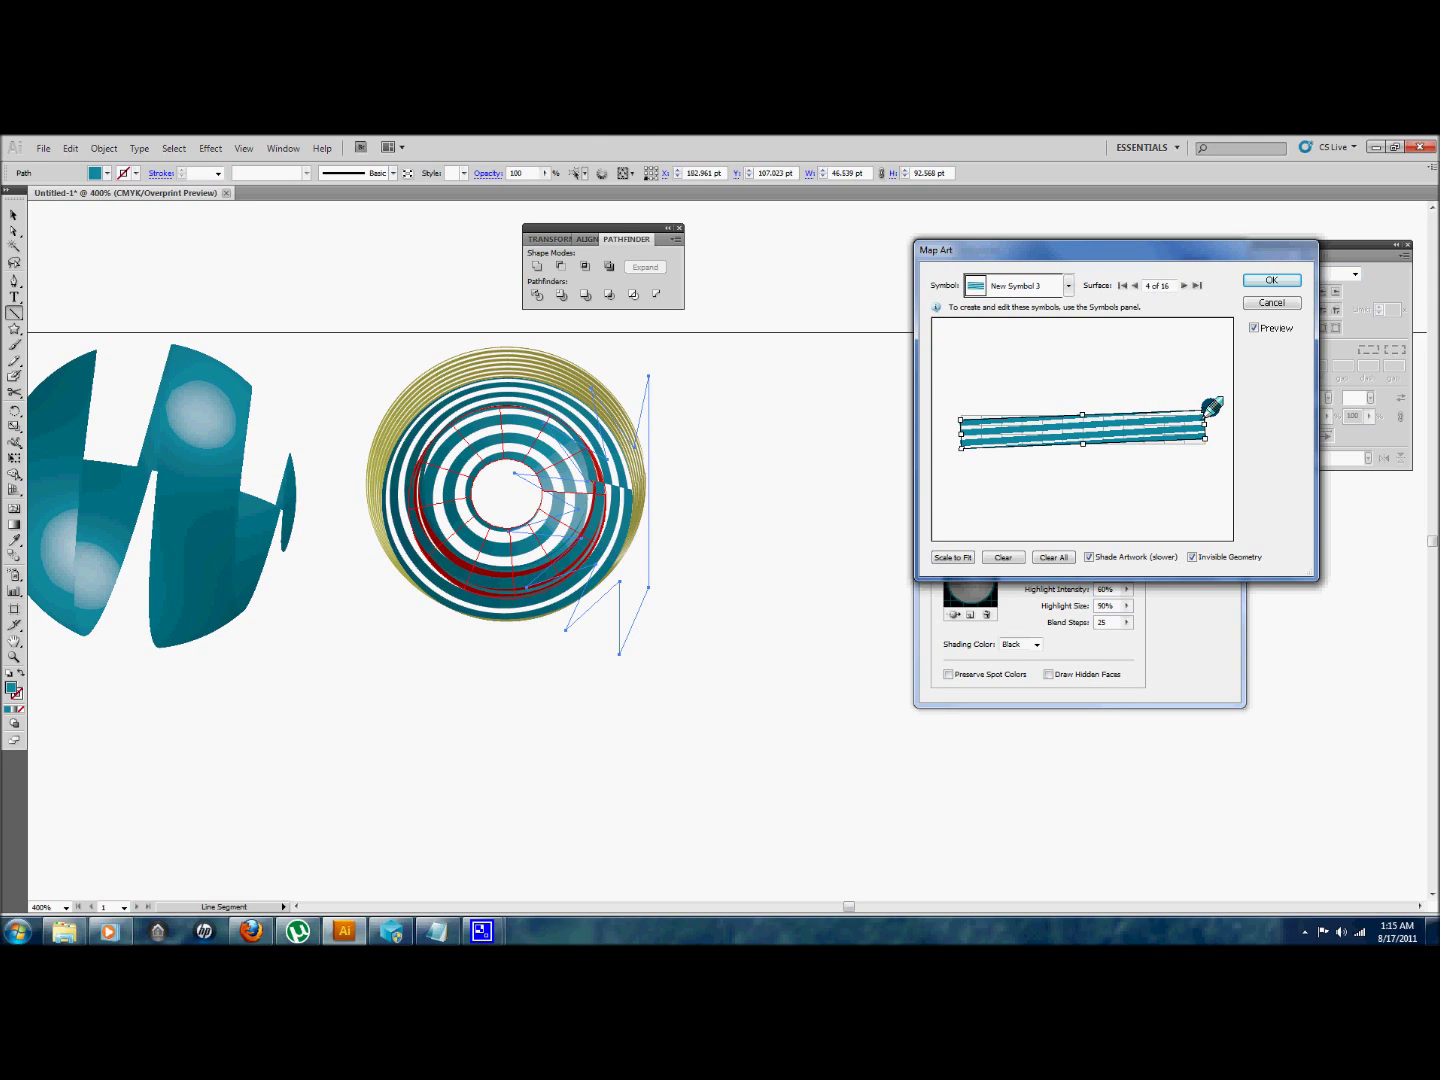
drag(1210, 407, 1206, 396)
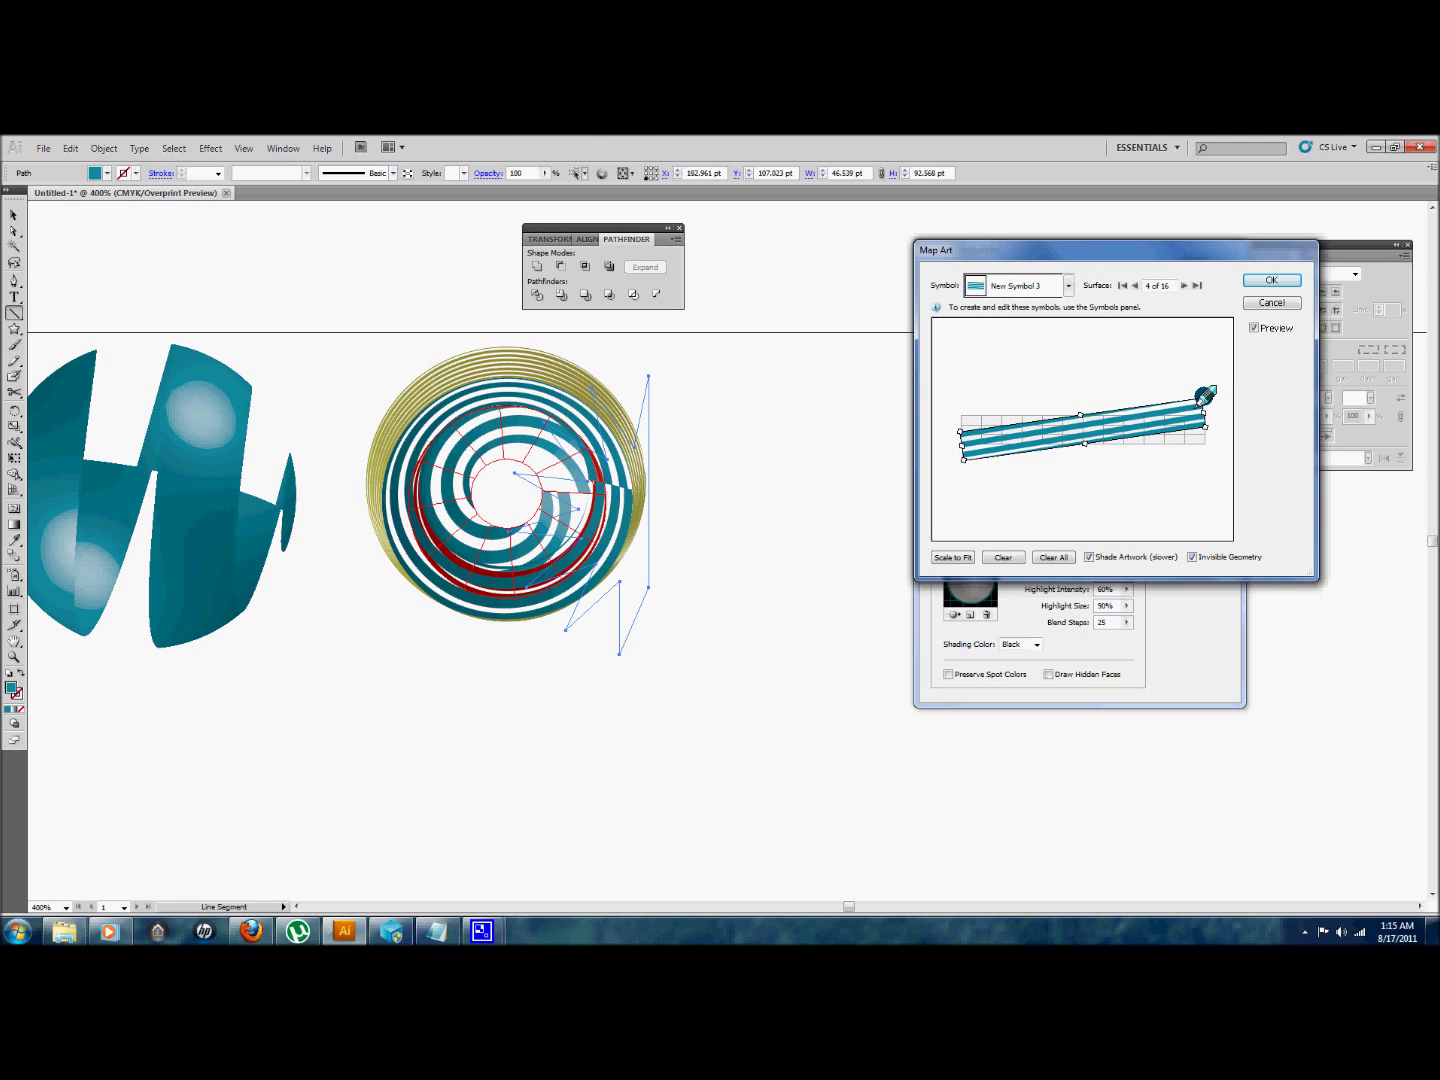
drag(959, 464, 958, 481)
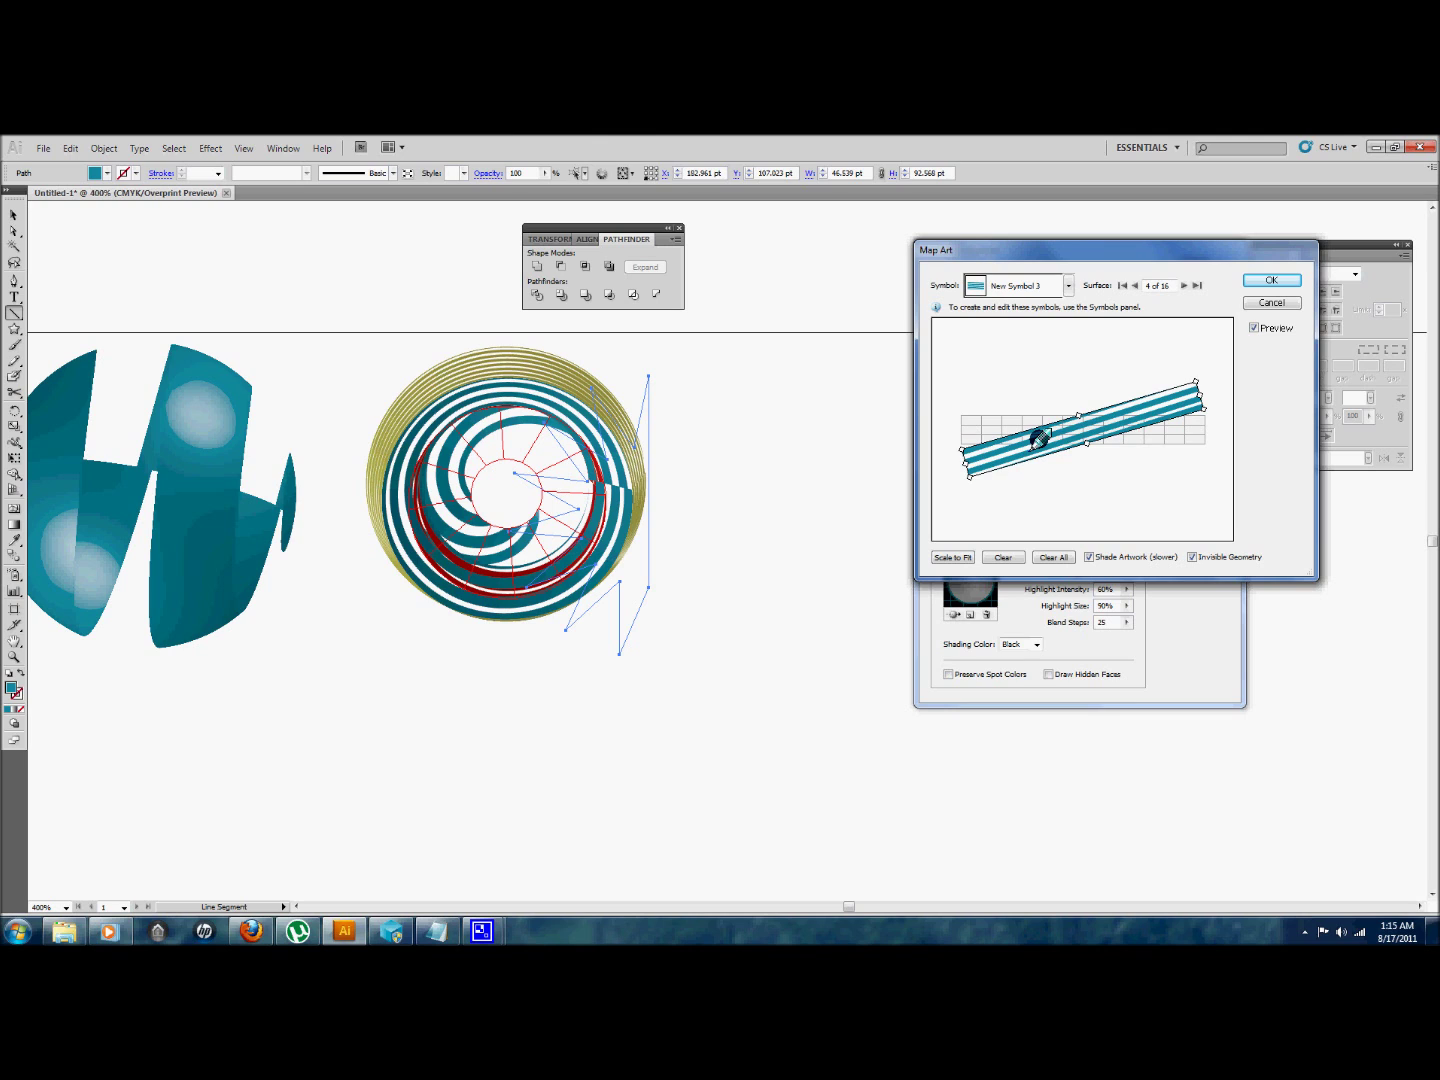
drag(1040, 438, 1071, 429)
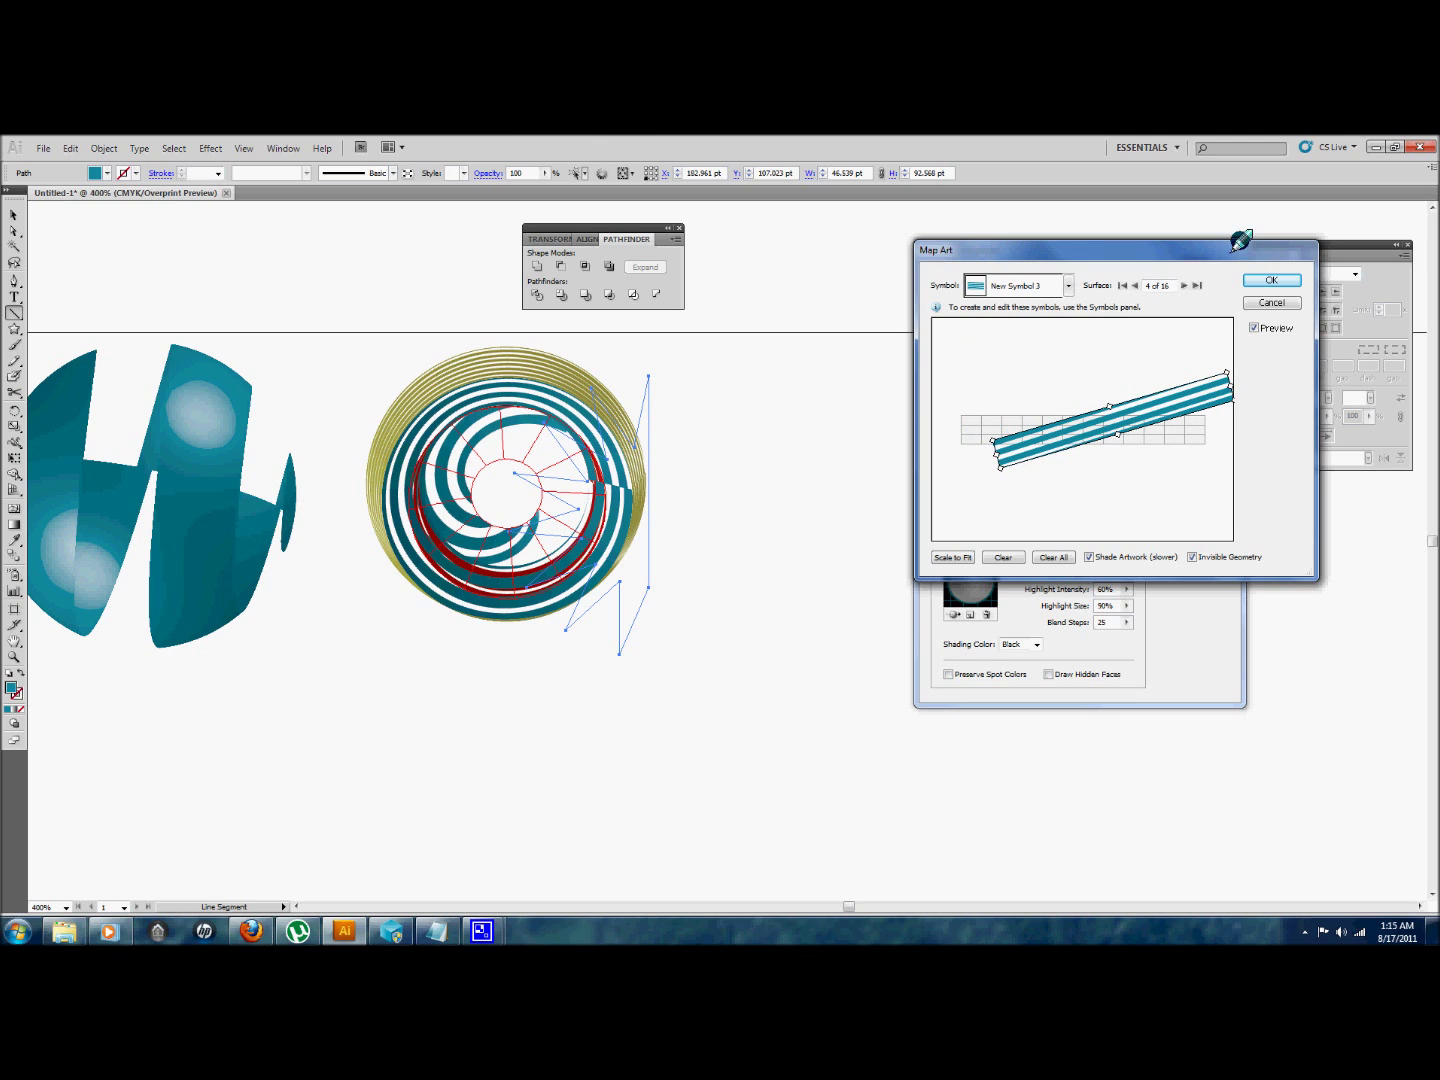
- Map the yellow-striped New Symbol 1 onto surface 5 and scale it to fit
click(1184, 285)
click(1066, 285)
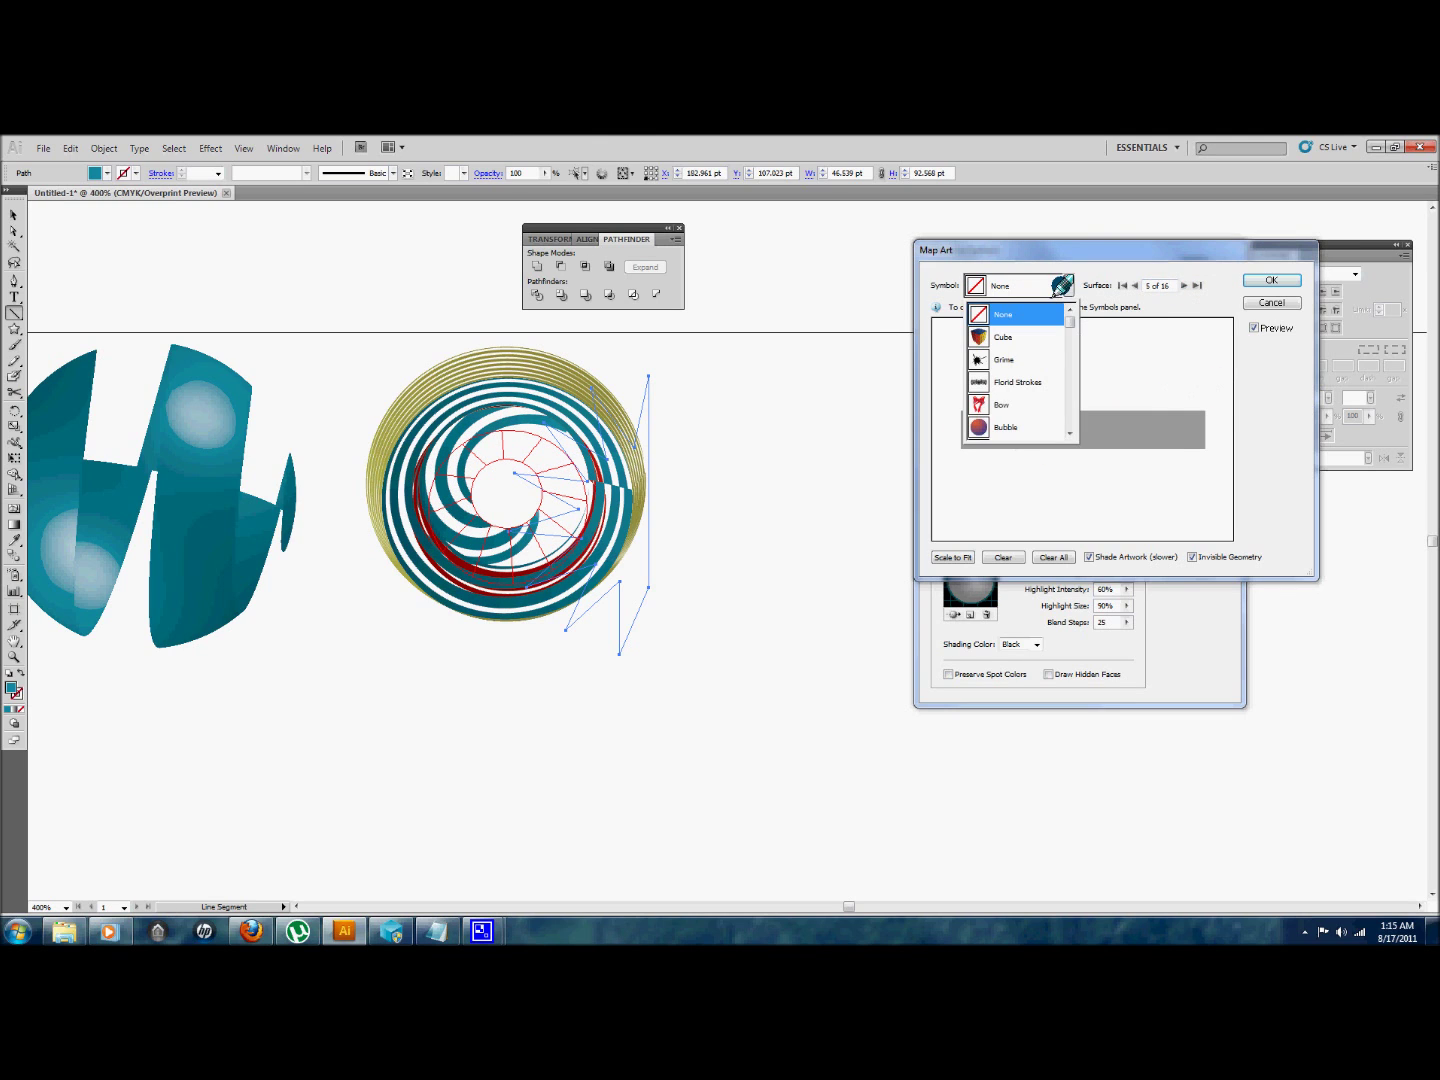
scroll(1041, 390, down, 2)
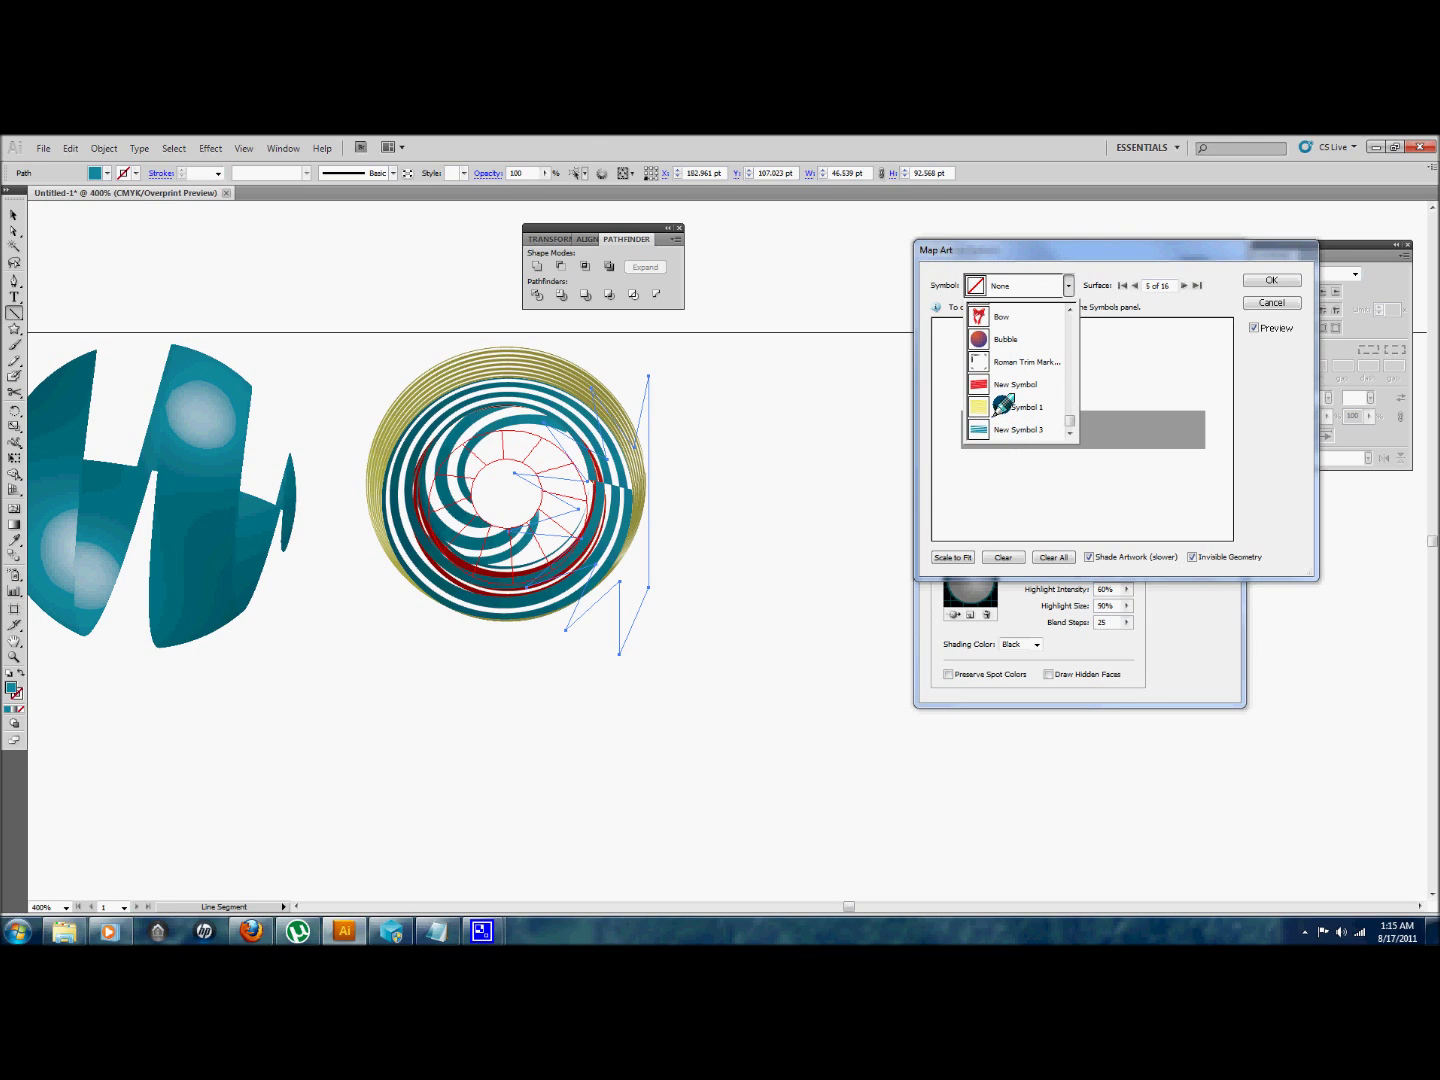
click(1004, 406)
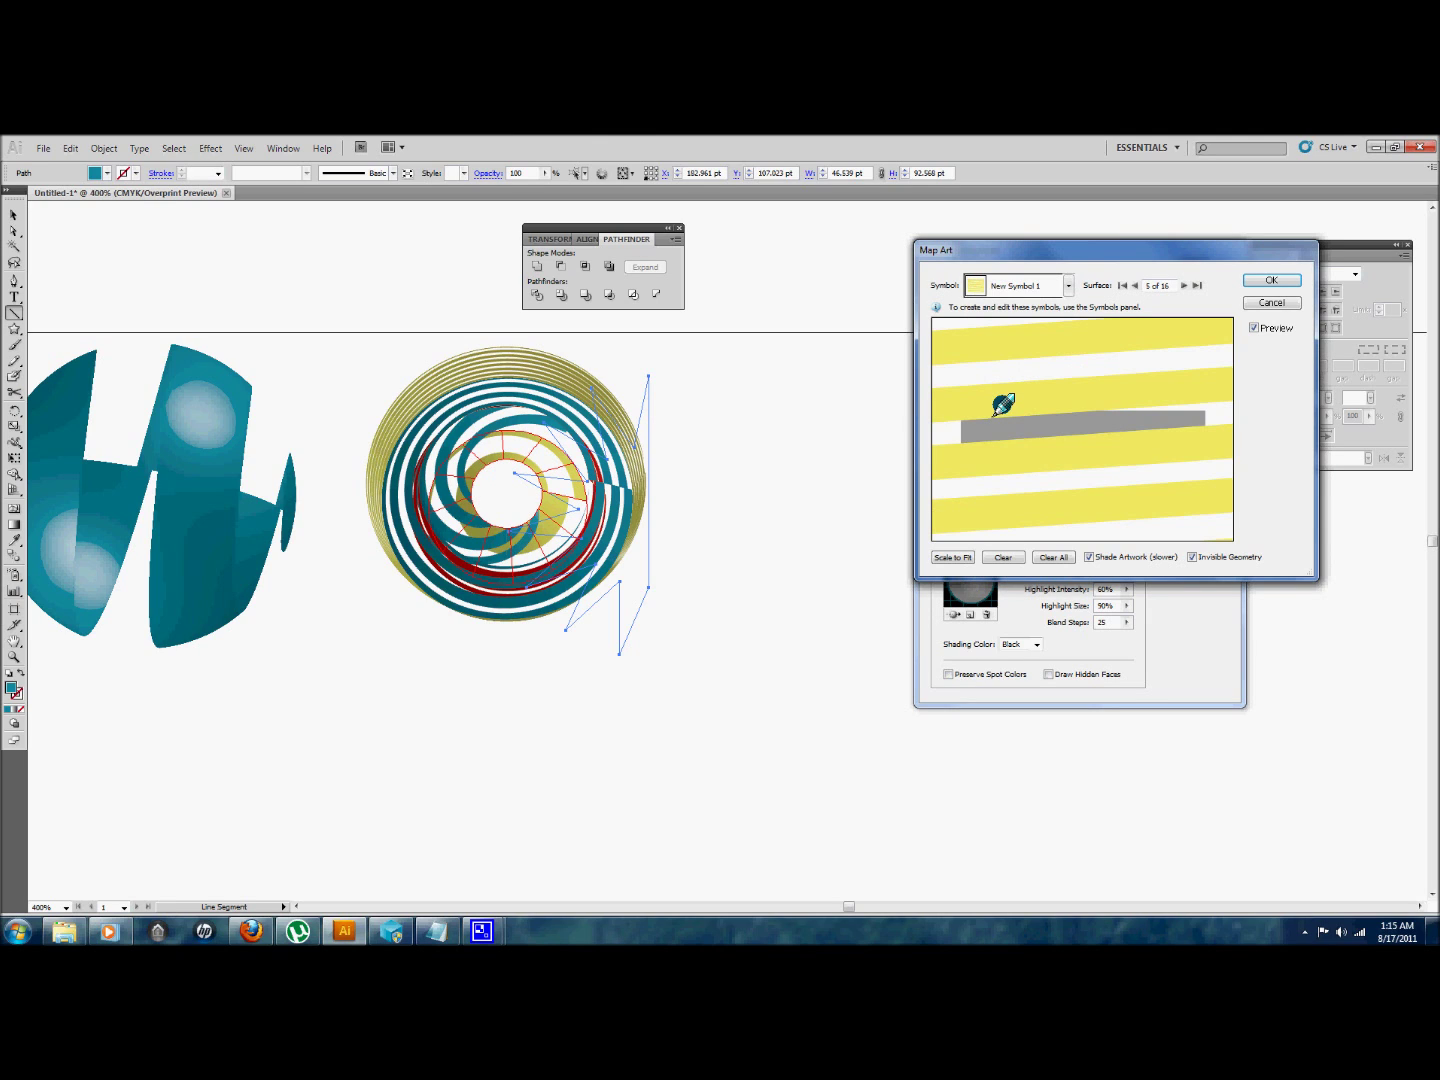
click(953, 557)
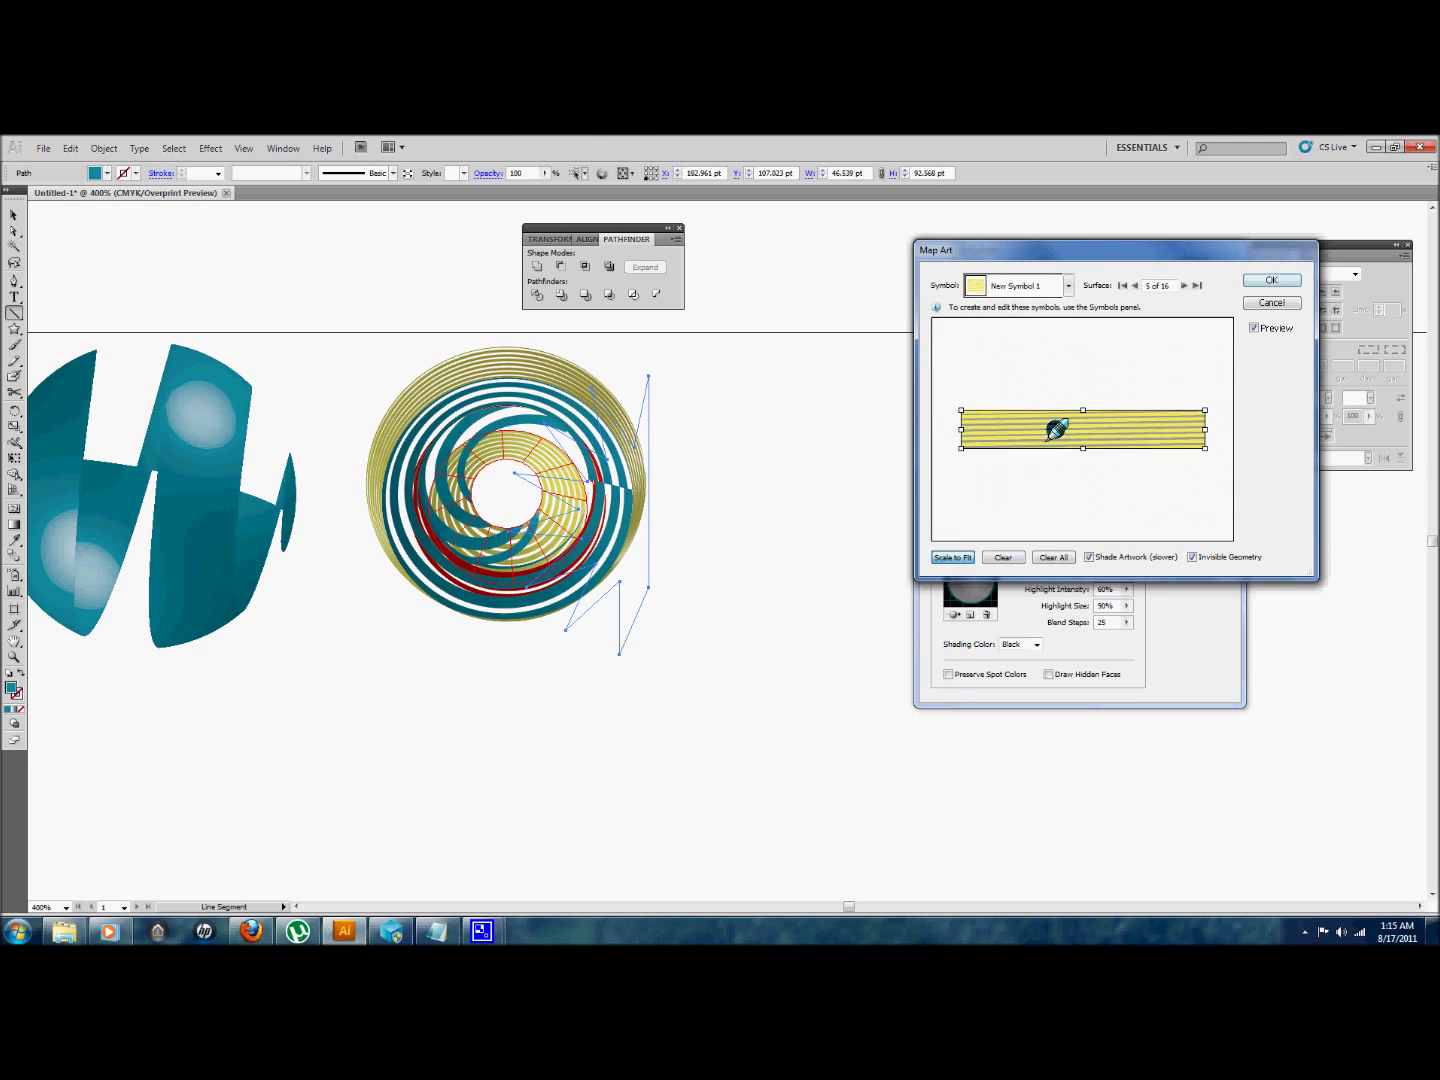
- Stretch the yellow stripes on surface 5 well beyond its upper and lower edges, rotate them counterclockwise, and accept the art mapping
drag(1083, 448, 1084, 500)
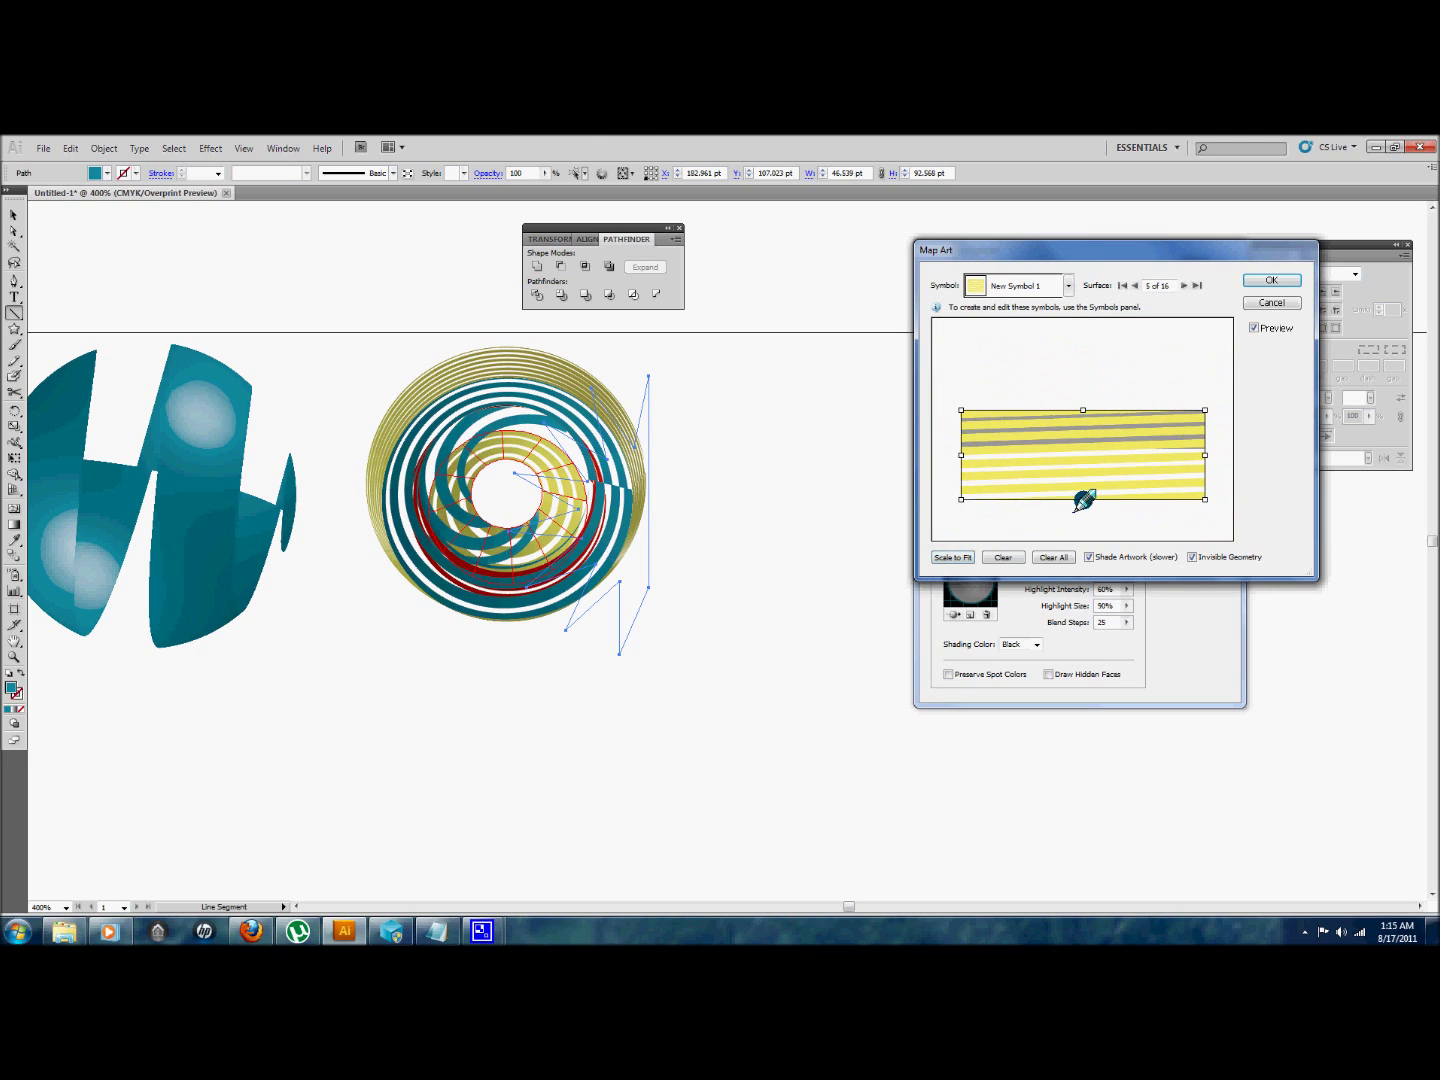
drag(1084, 409, 1077, 347)
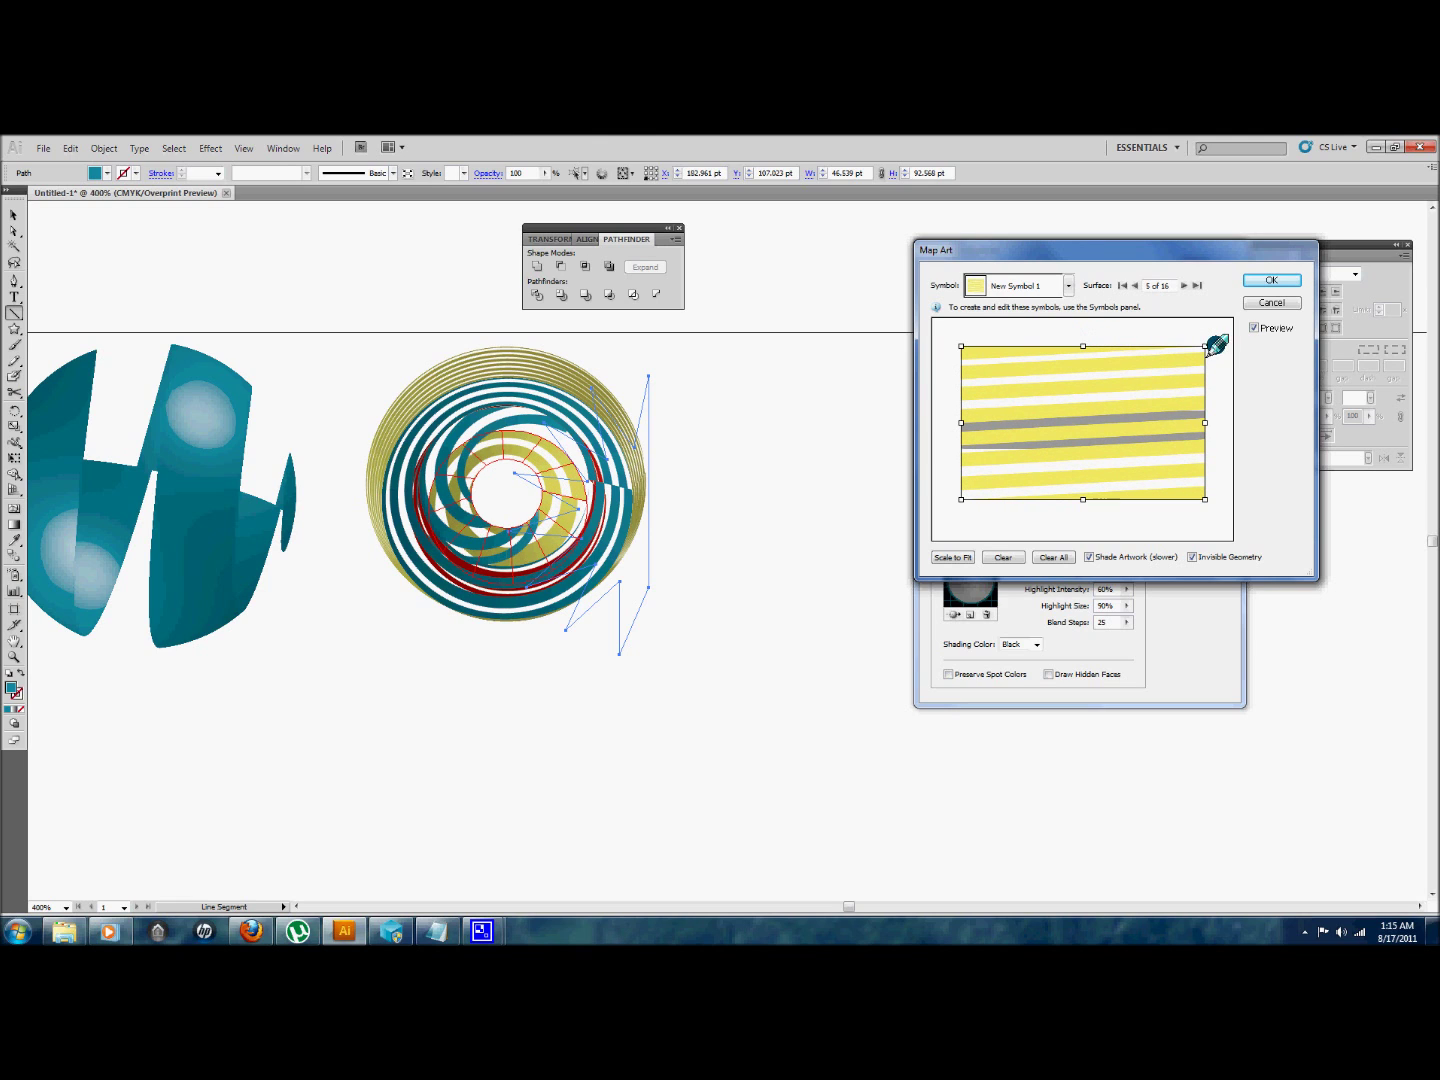
drag(1212, 341, 1188, 311)
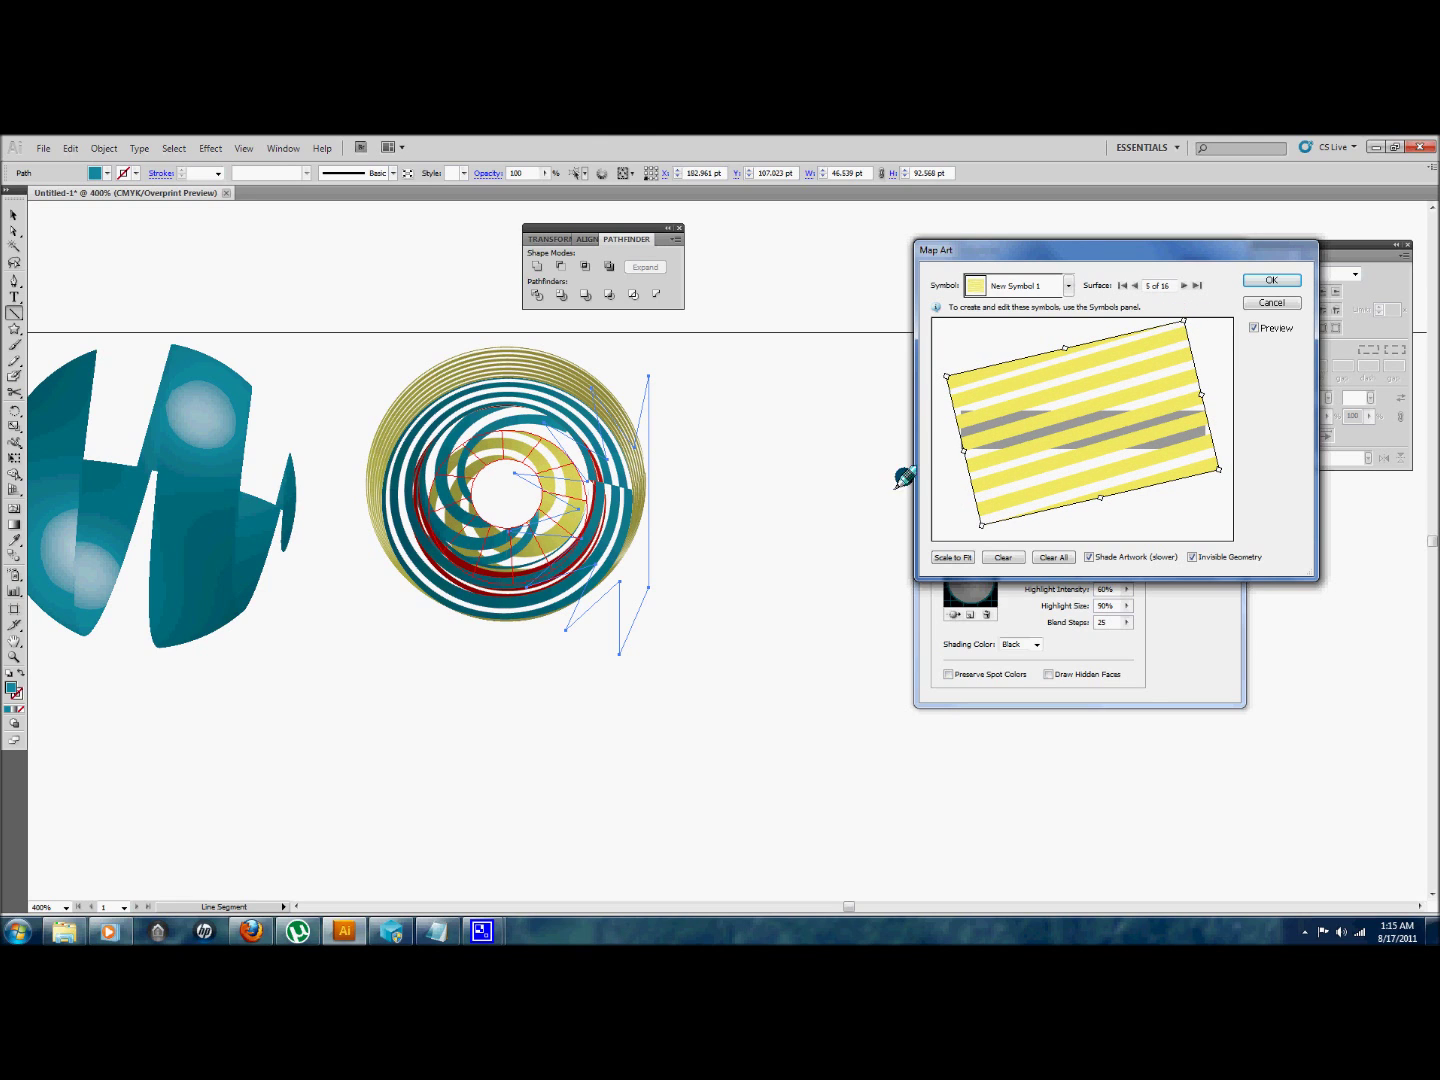
click(1272, 280)
- Rotate the mapped object to about -75° around X, -32° around Y and 44° around Z, and apply the revolve
drag(1068, 368, 1031, 332)
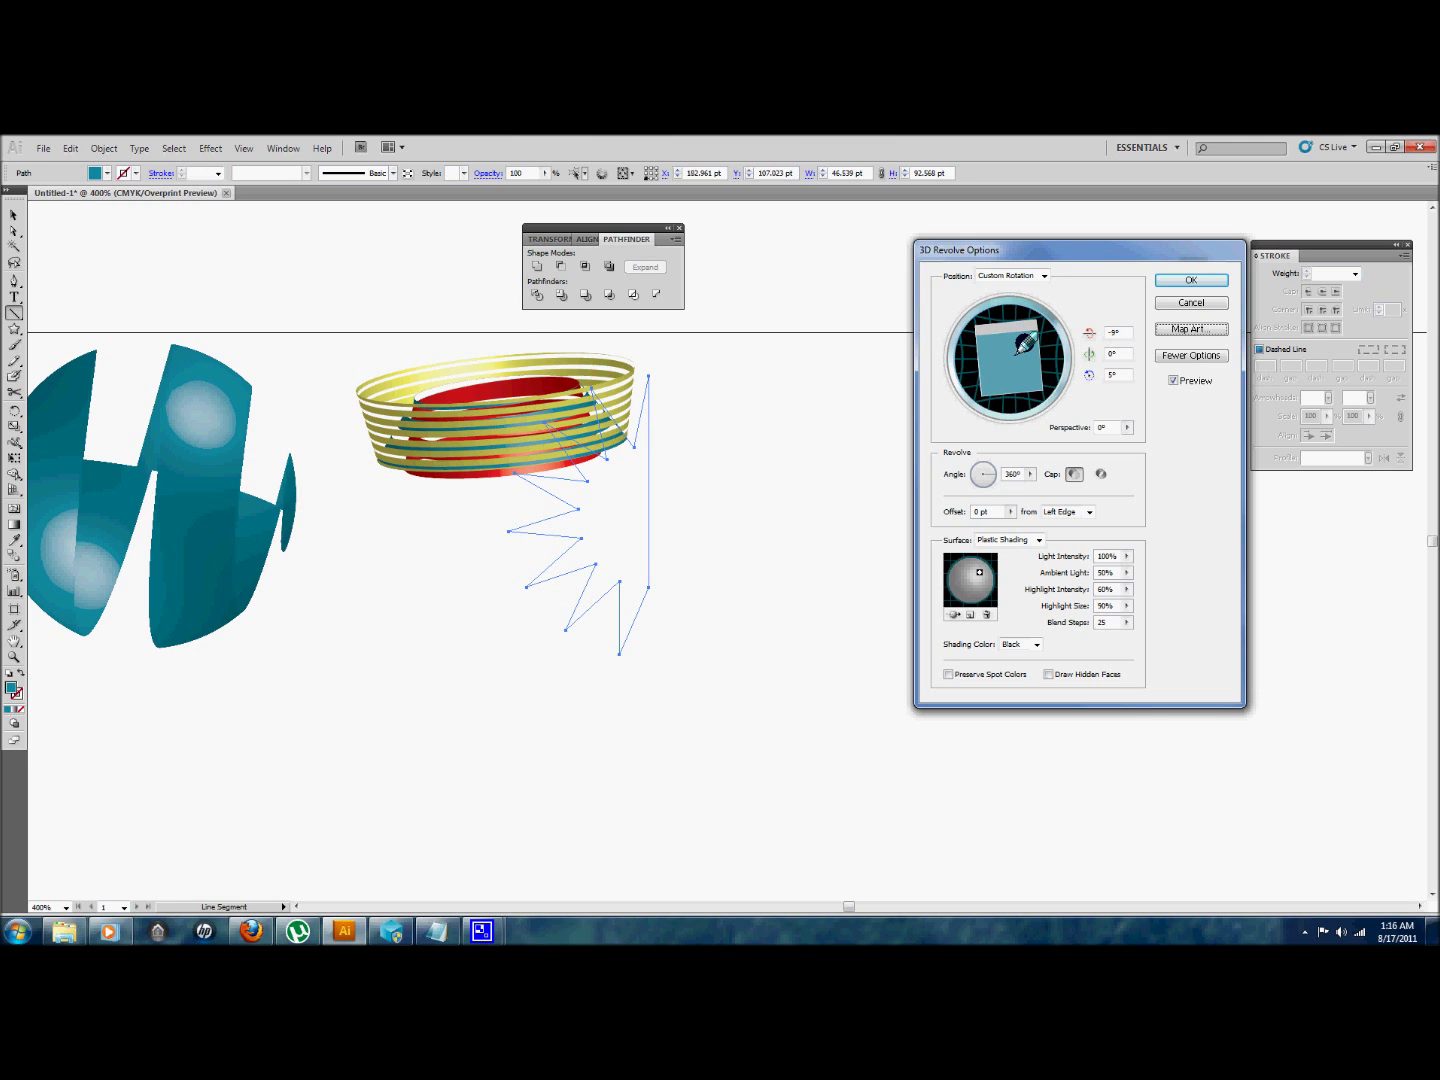
mouse_move(1008, 369)
mouse_down()
mouse_move(1025, 368)
mouse_move(1022, 346)
mouse_up()
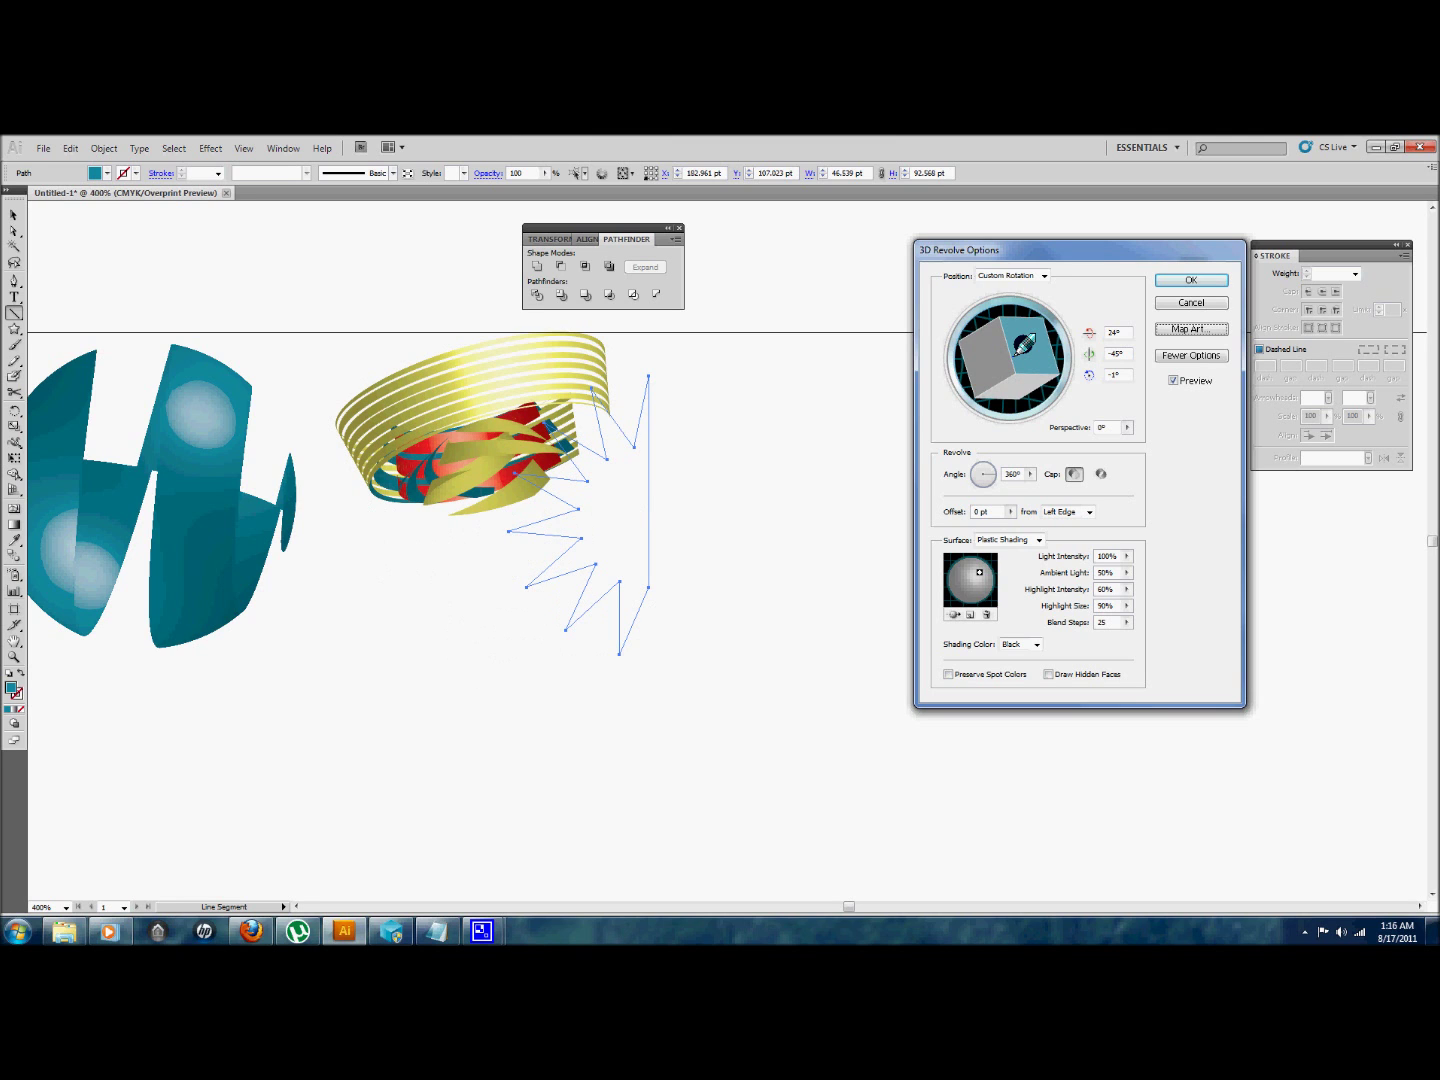
drag(1024, 345, 1030, 400)
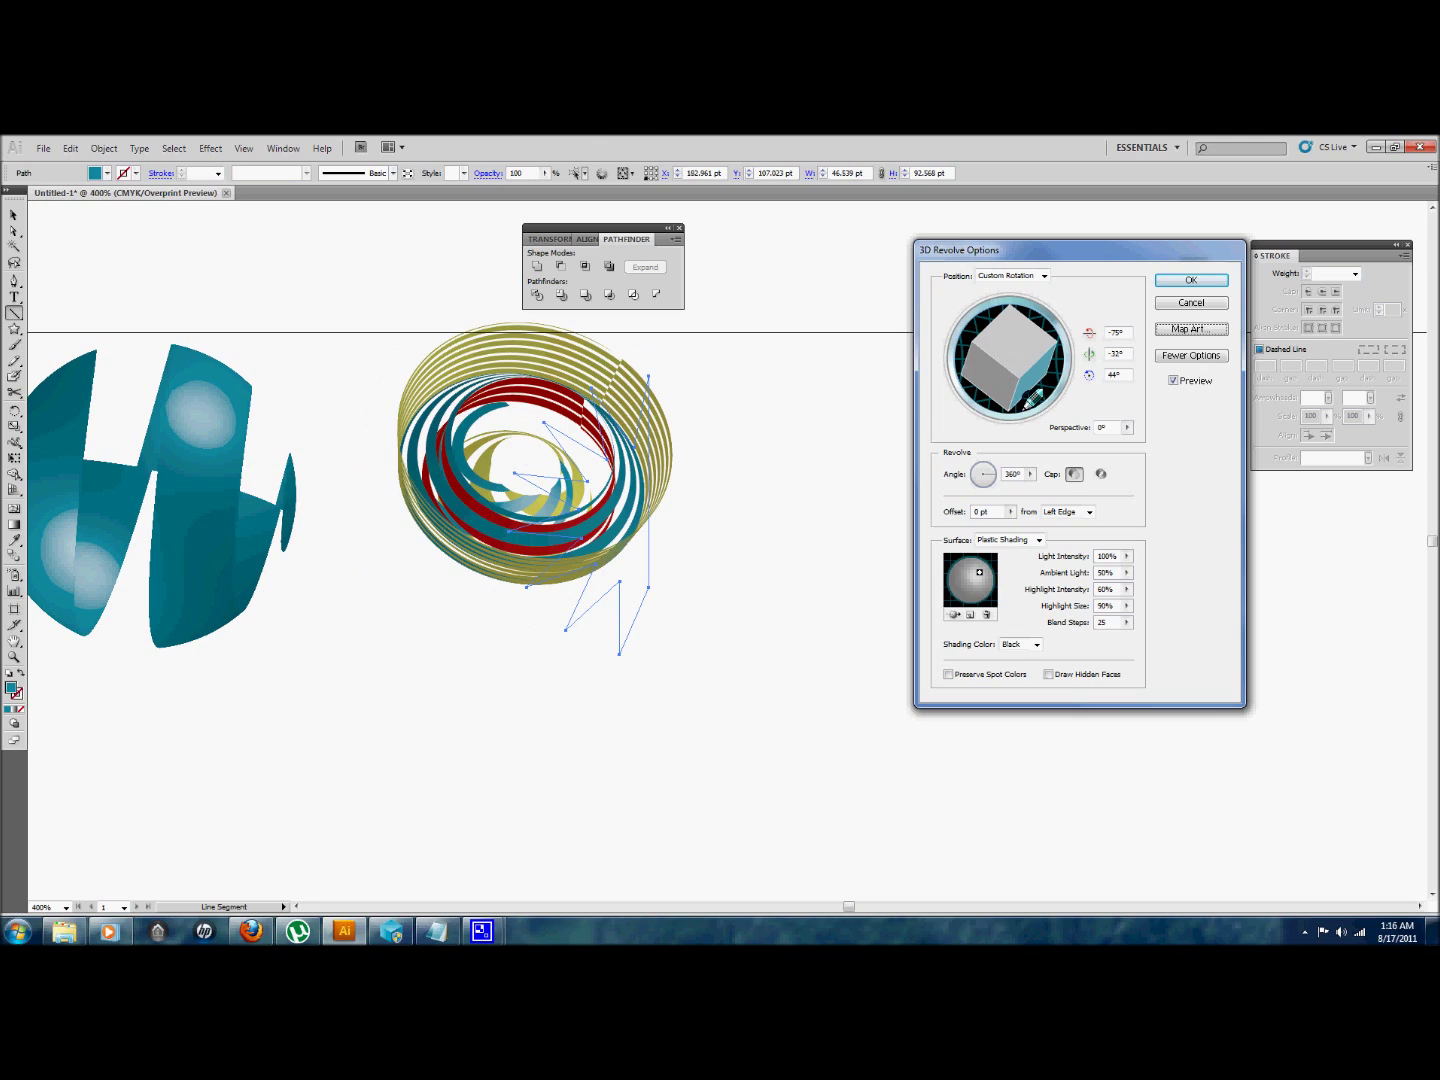
click(1181, 280)
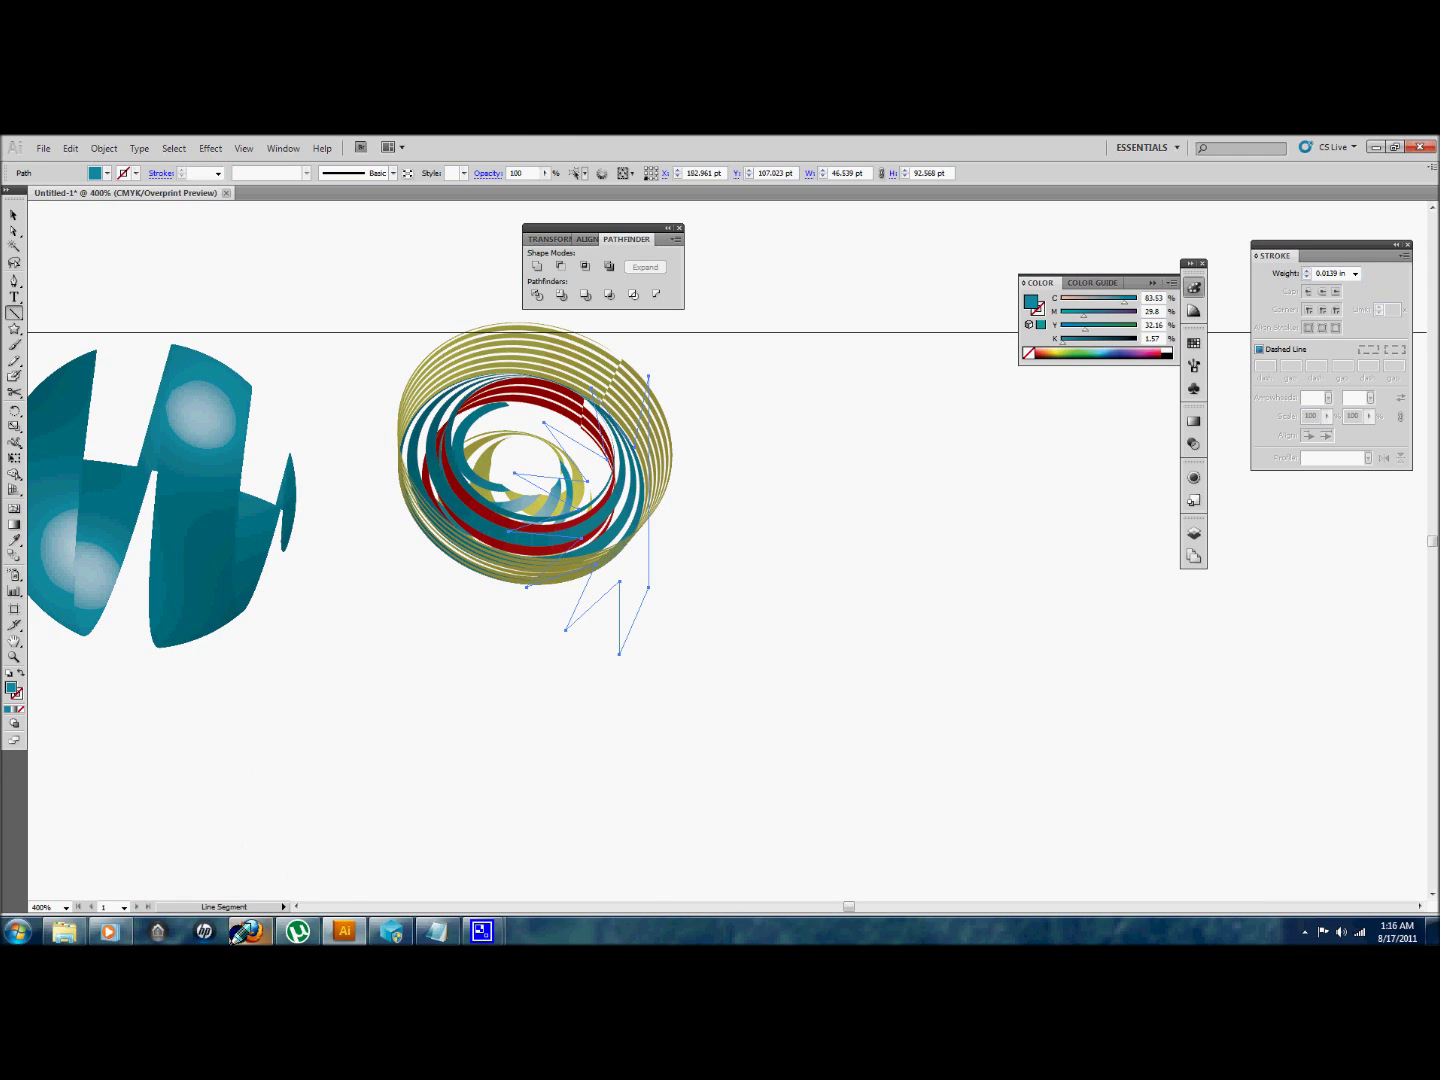
- Switch to Firefox to view the open ReverbNation artist page, and return to Illustrator
click(241, 931)
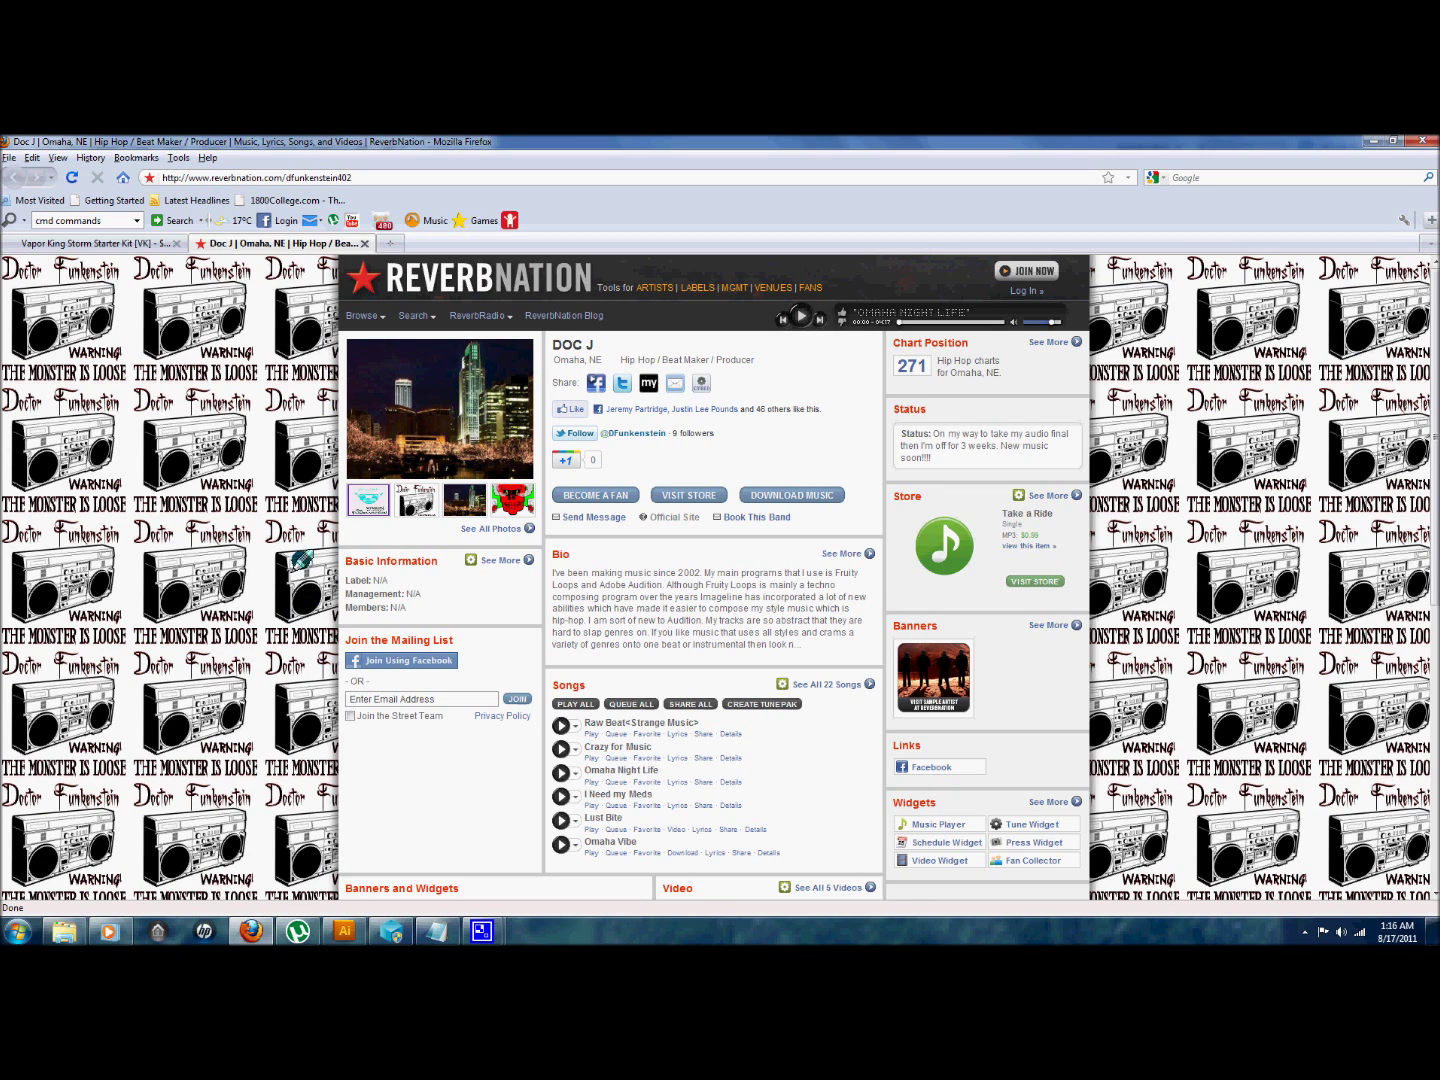
click(250, 932)
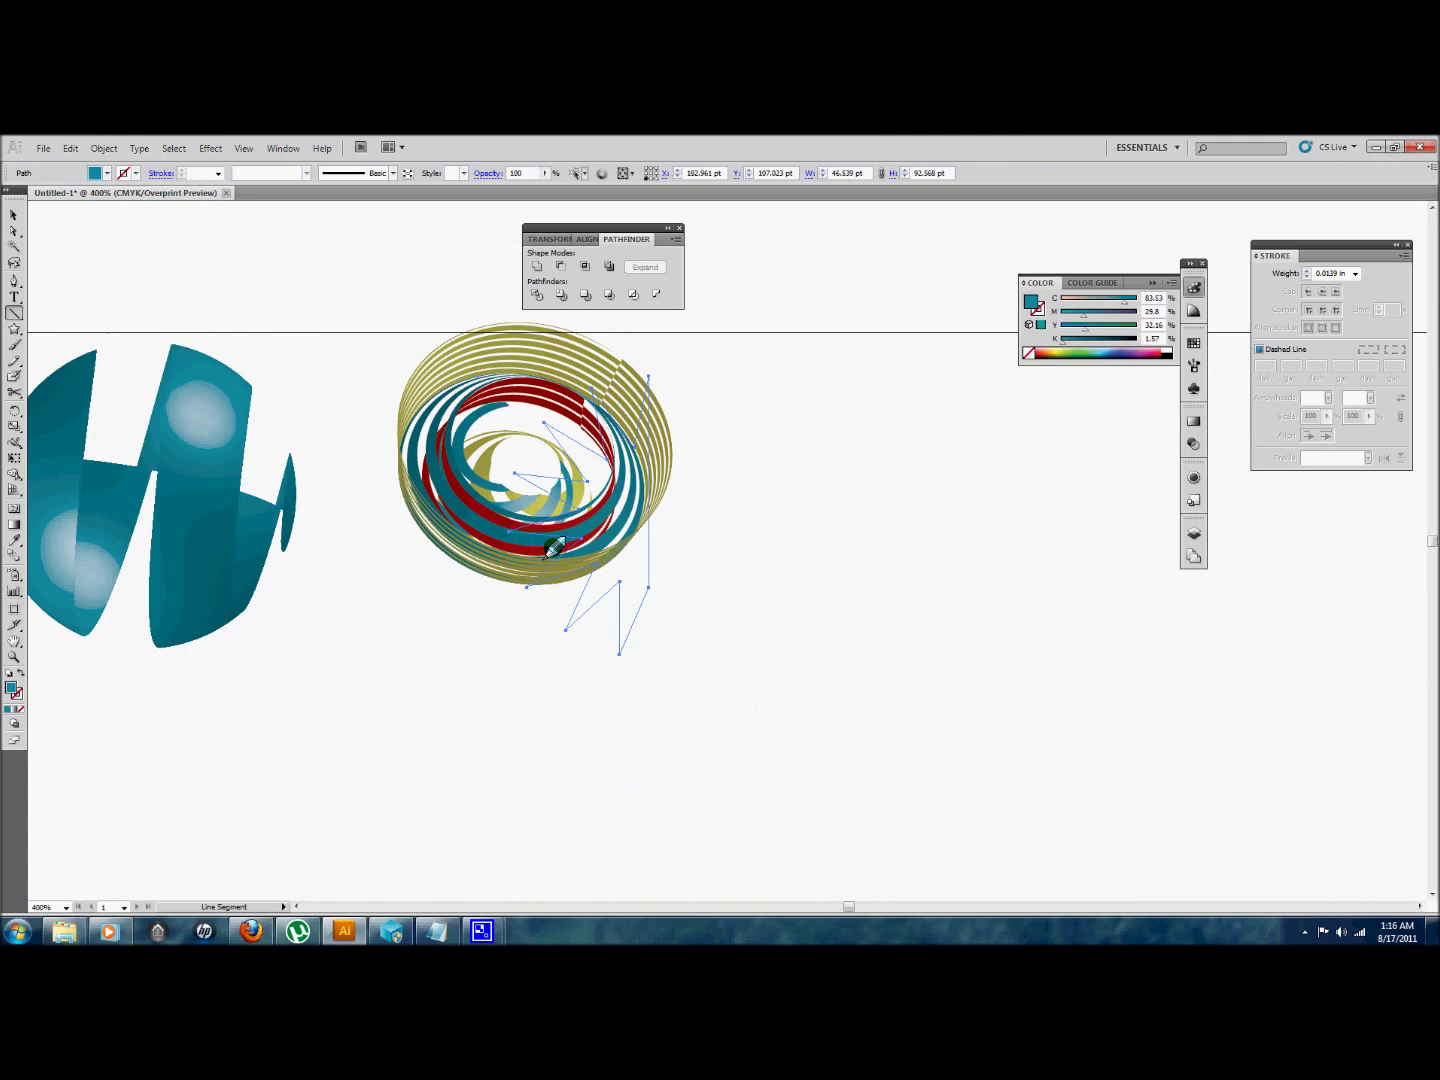